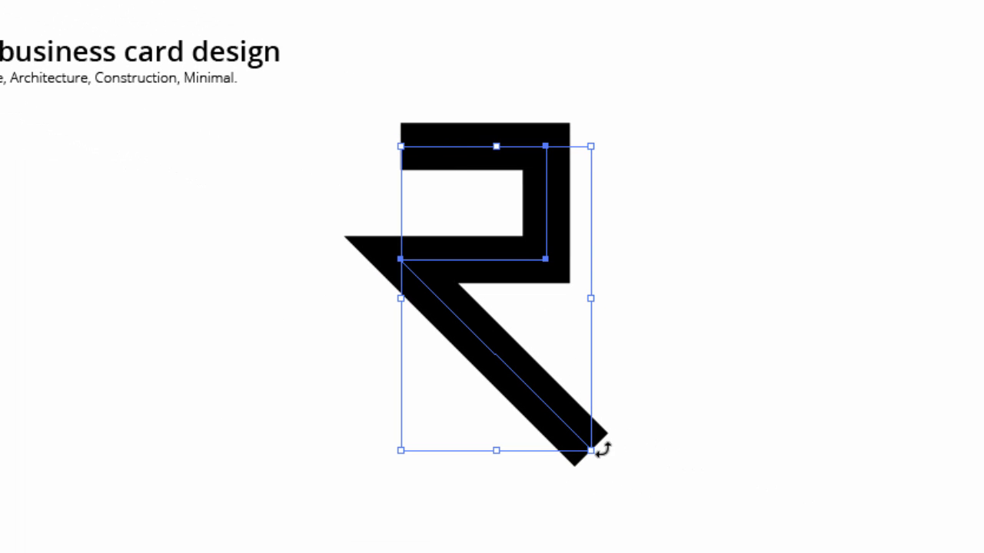
- Shrink the R slightly and move it right and down
left_click_drag(590, 450, 579, 431)
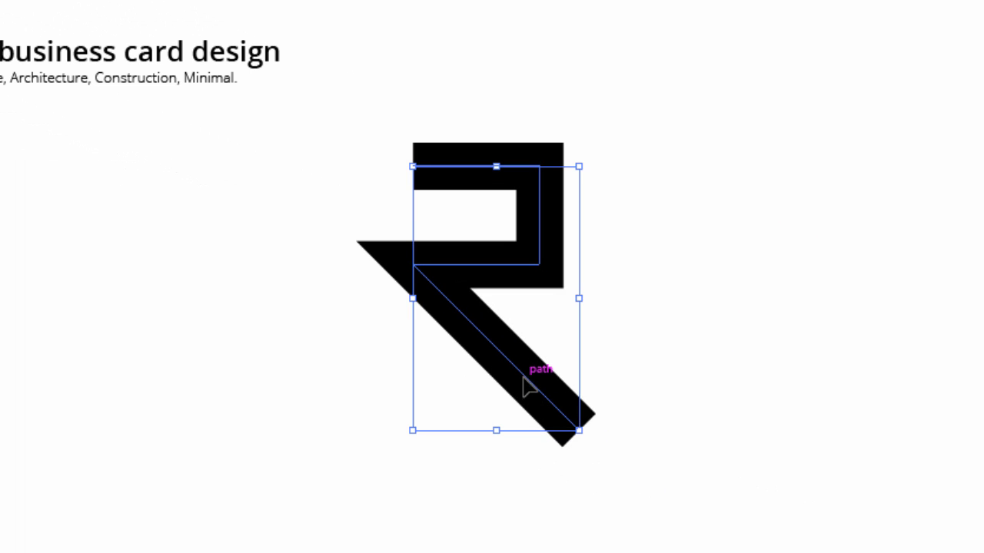
left_click_drag(525, 382, 559, 399)
left_click(677, 175)
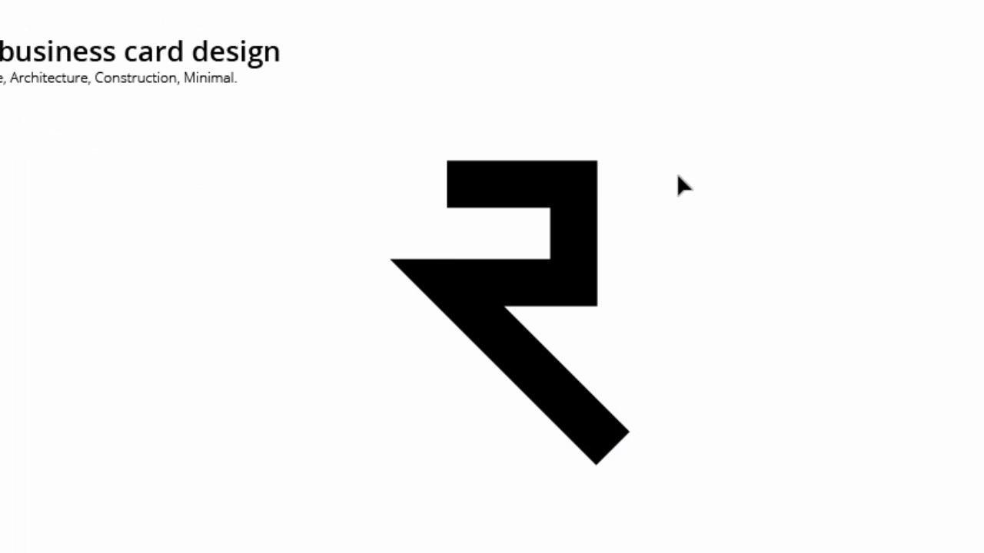
- Round the R bowl's top-right and lower-right corners into a smooth curve
left_click(571, 185)
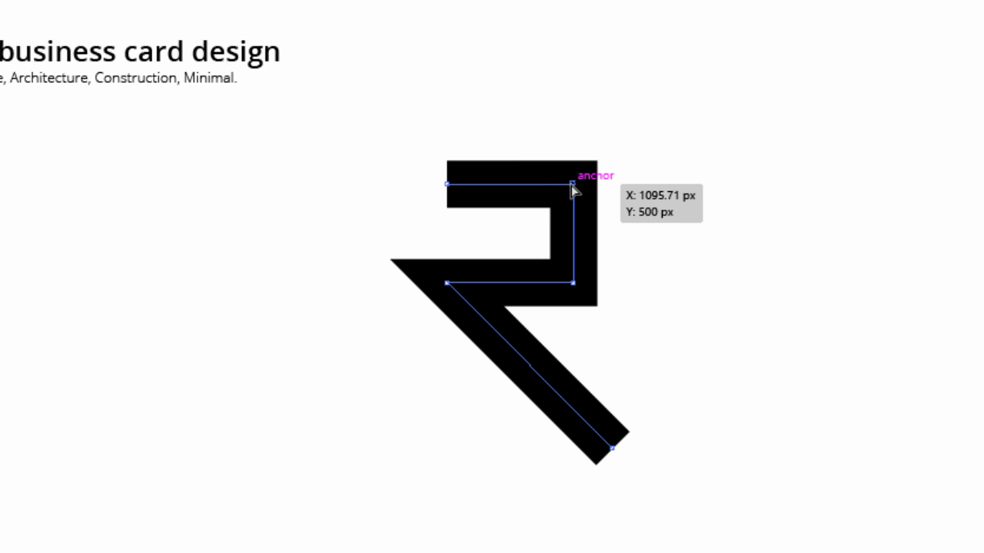
left_click(573, 283, "shift")
left_click_drag(557, 201, 458, 242)
left_click(679, 288)
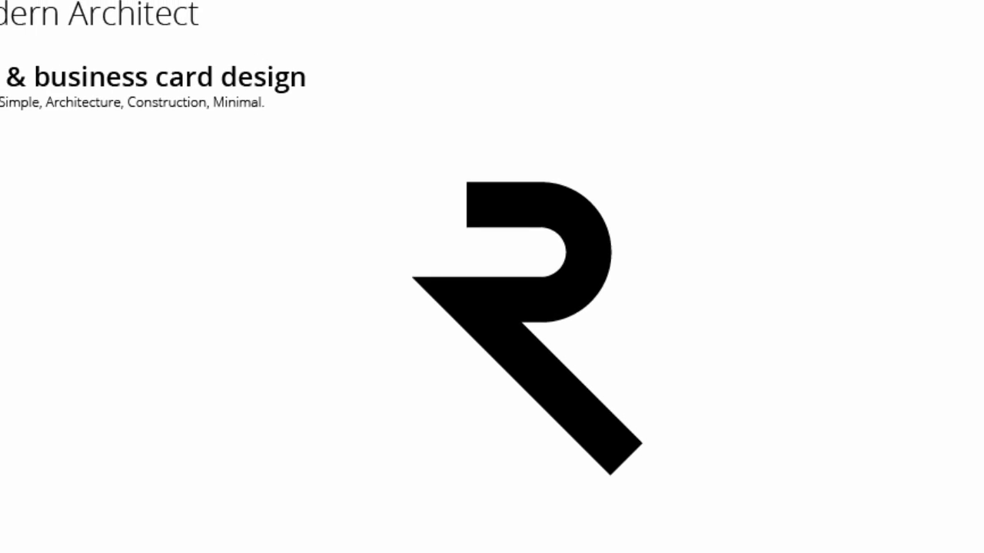
- Expand the R's stroke into a solid filled shape
left_click(491, 341)
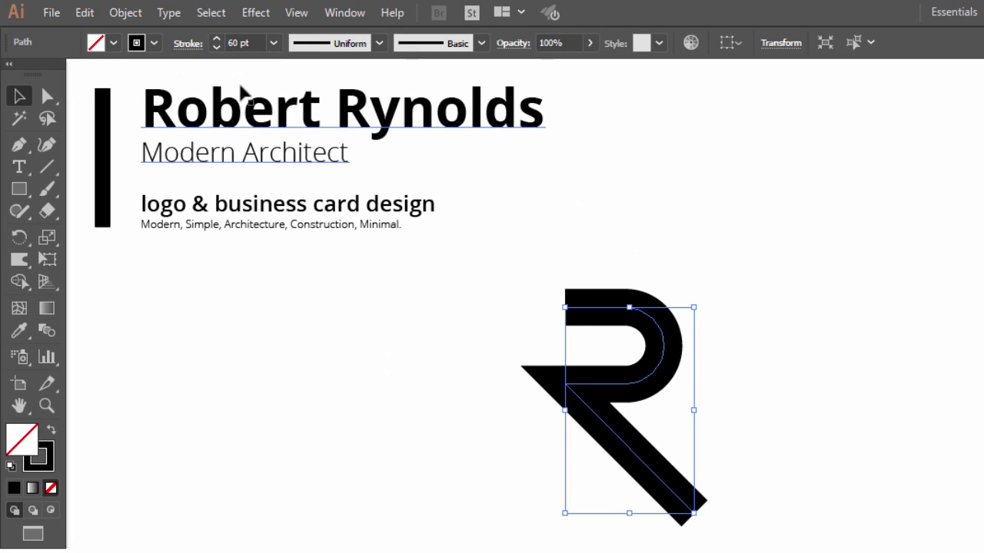
left_click(132, 14)
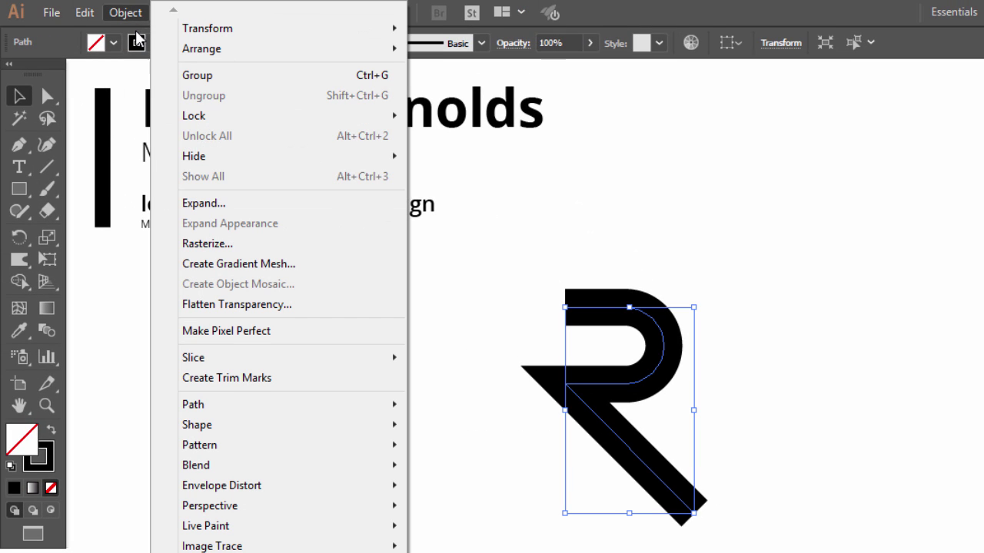
left_click(204, 203)
left_click(552, 450)
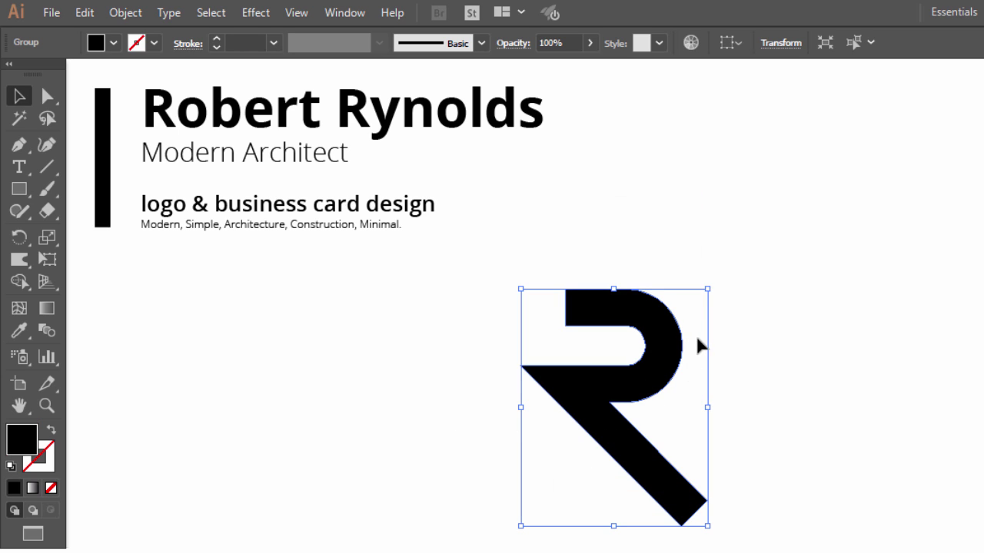
- Erase the R's protruding left tail and leg tip to leave flat edges
left_click(43, 215)
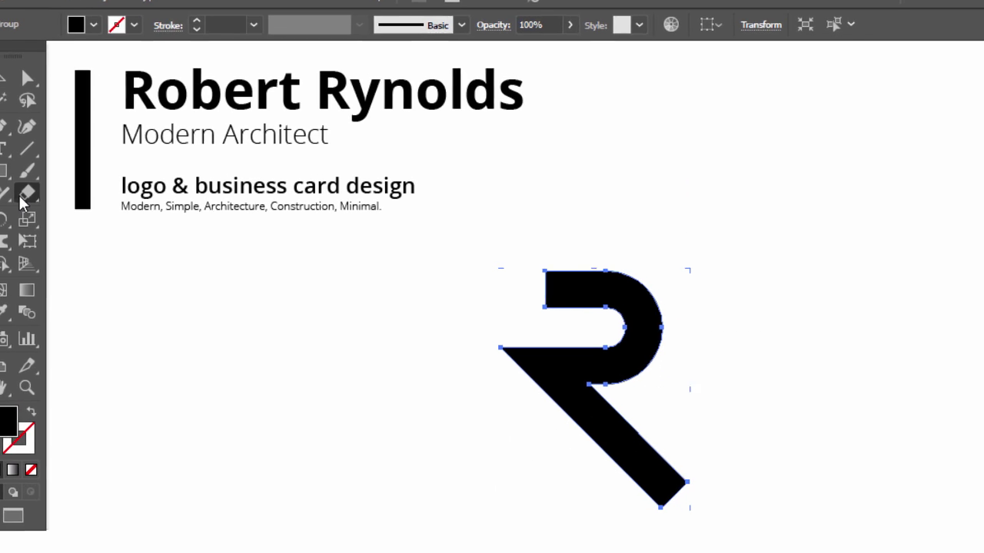
left_click_drag(725, 152, 583, 477)
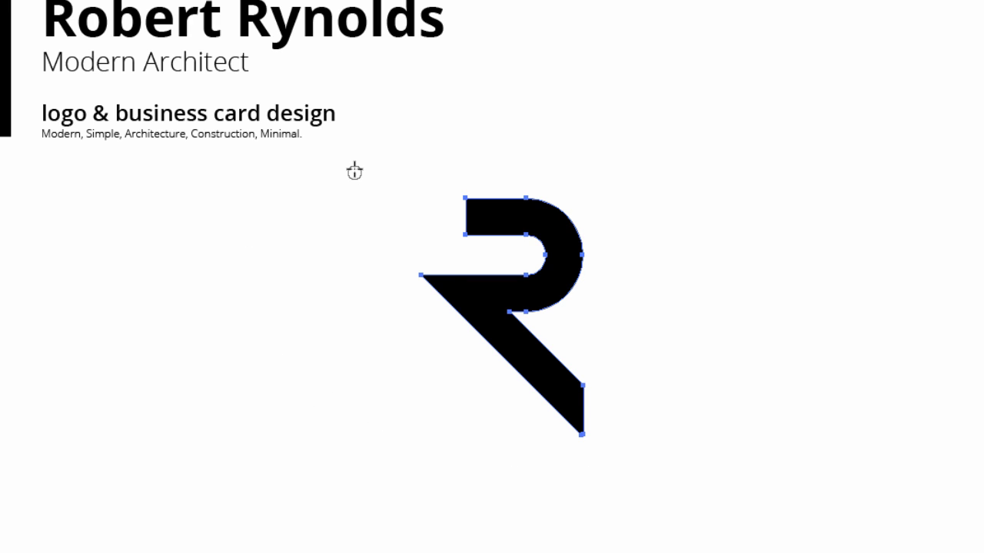
left_click_drag(354, 170, 466, 494)
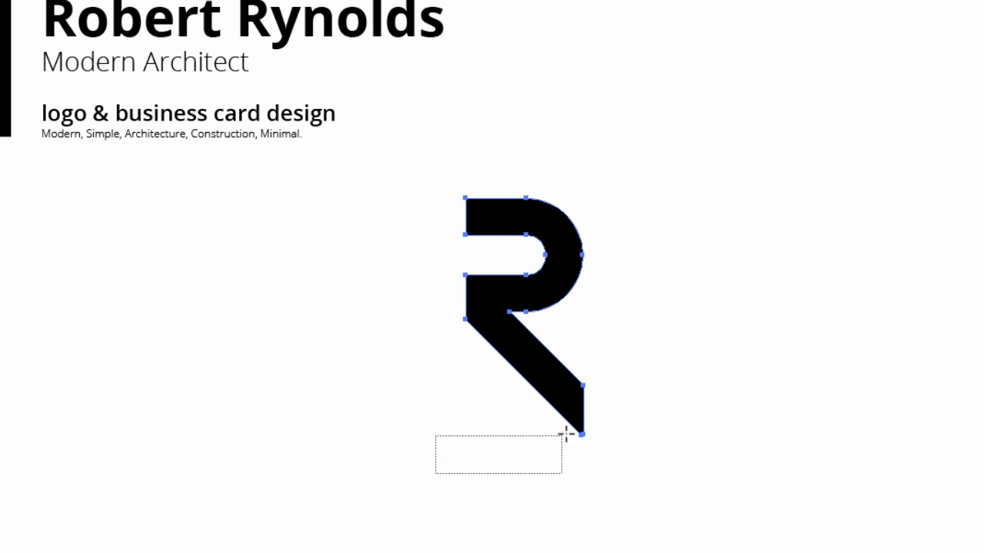
mouse_move(565, 434)
left_mouse_down()
mouse_move(650, 385)
mouse_move(680, 400)
left_mouse_up()
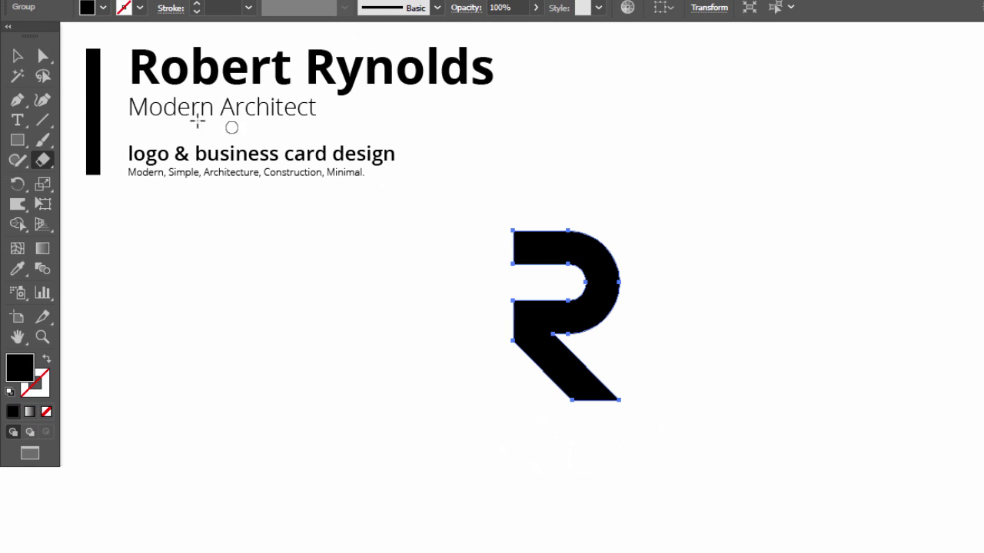
- Move the finished R logo further right, away from the heading text
key("v")
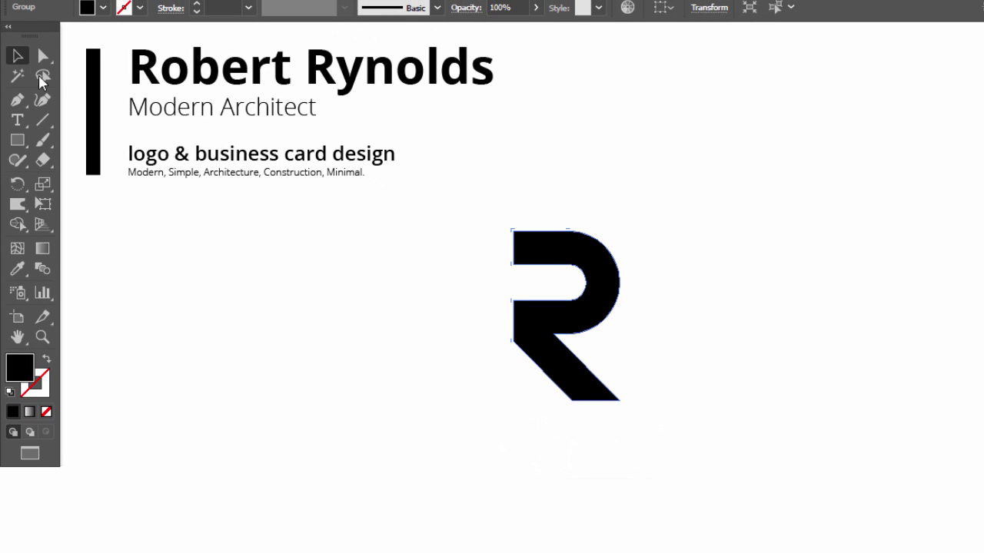
left_click(345, 366)
left_click_drag(610, 248, 707, 254)
left_click(508, 319)
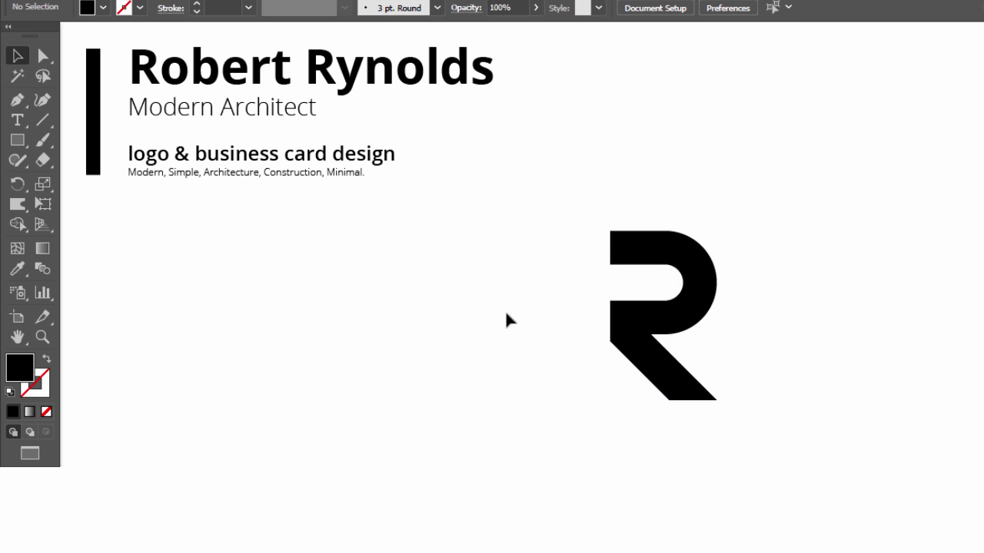
left_click_drag(689, 262, 644, 262)
left_click(727, 263)
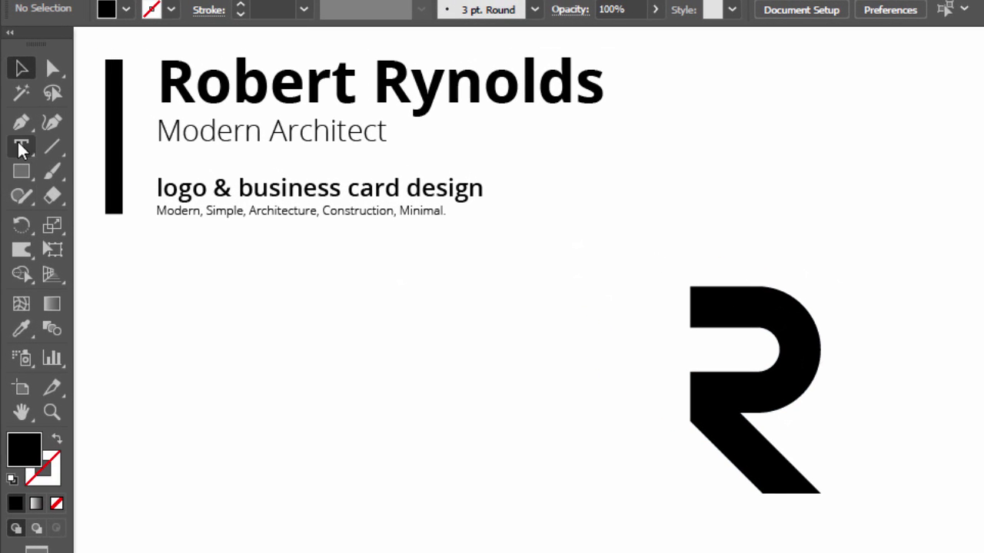
- Draw a Pen path through the R's top bar, bowl and diagonal leg
left_click(19, 112)
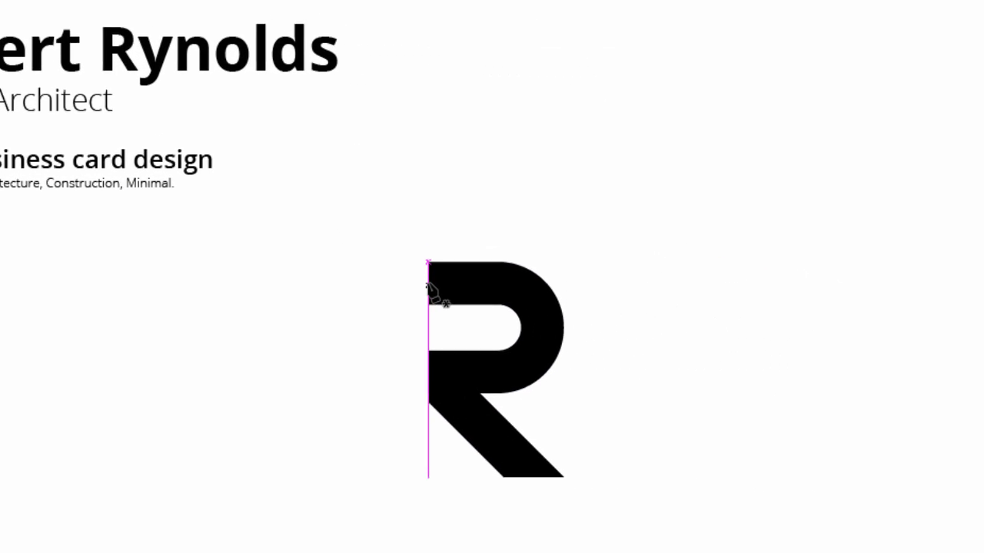
left_click(435, 304)
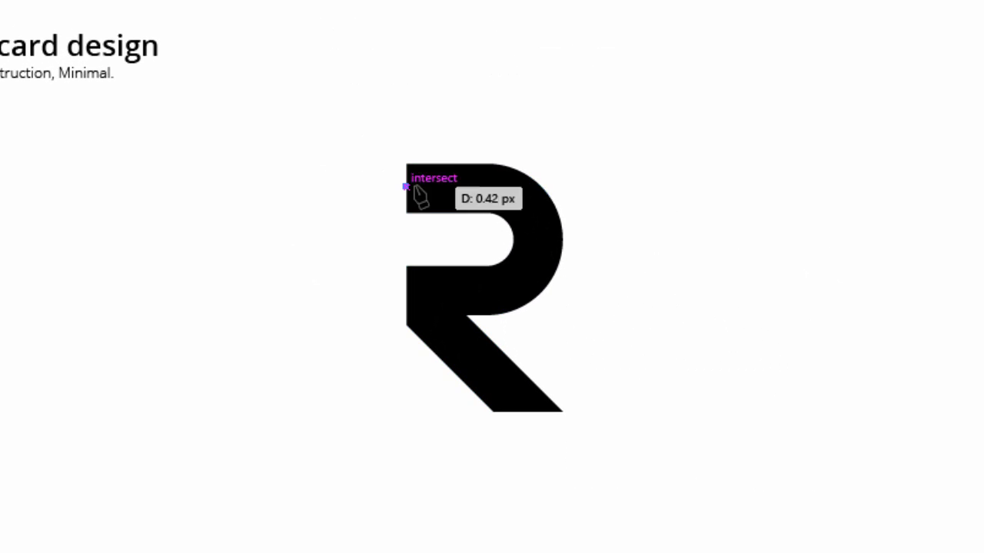
left_click(562, 186)
left_click(563, 289)
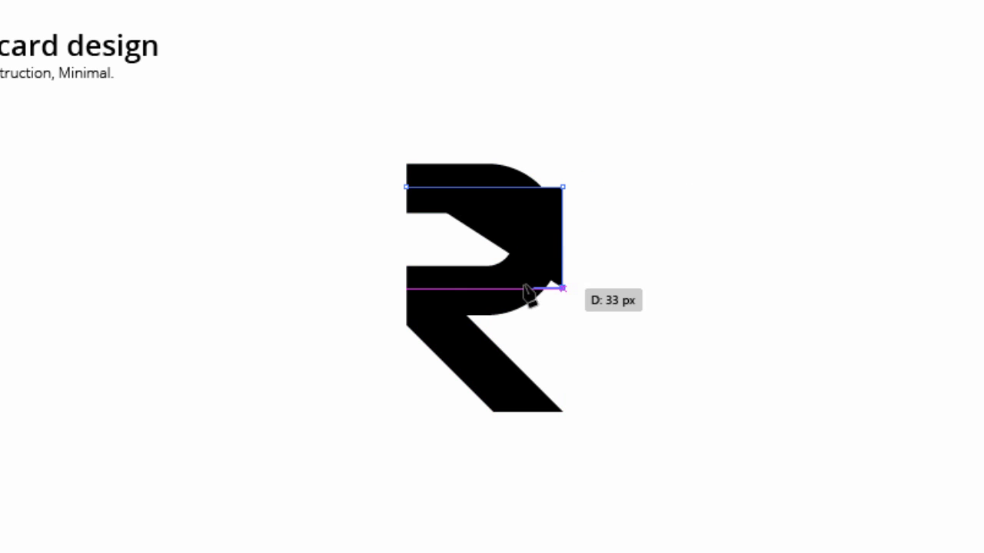
left_click(405, 288)
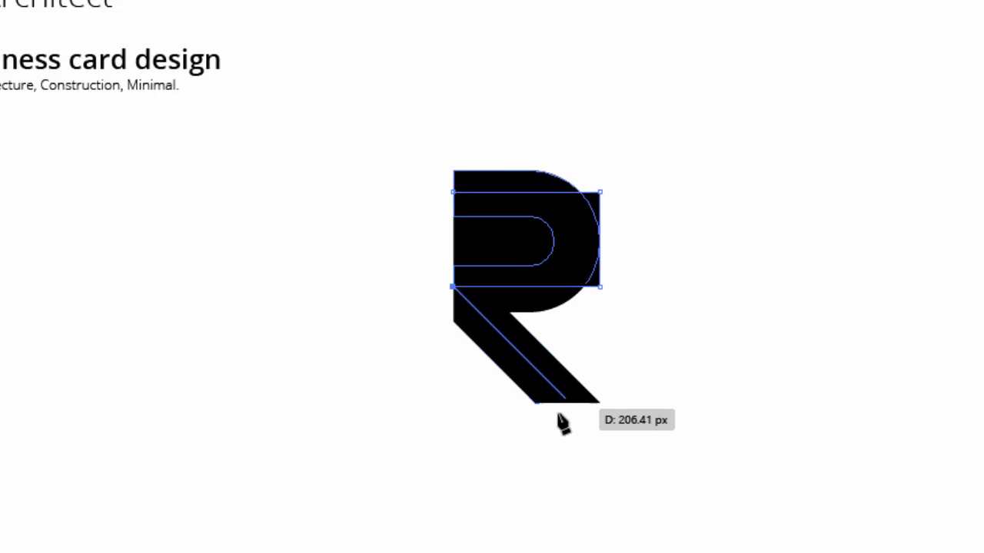
left_click(562, 446)
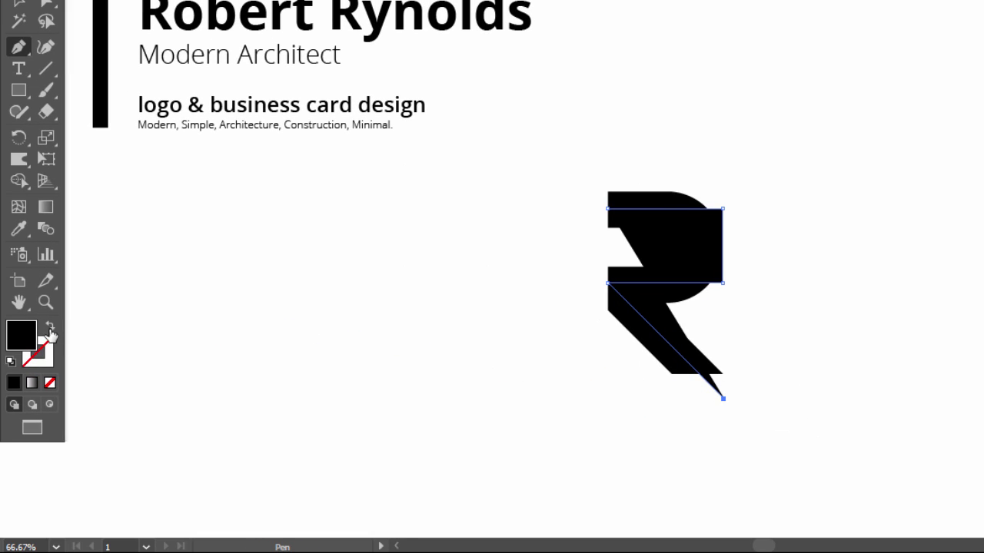
- Make the path unfilled with a white stroke
left_click(50, 327)
left_click(47, 359)
double_click(46, 358)
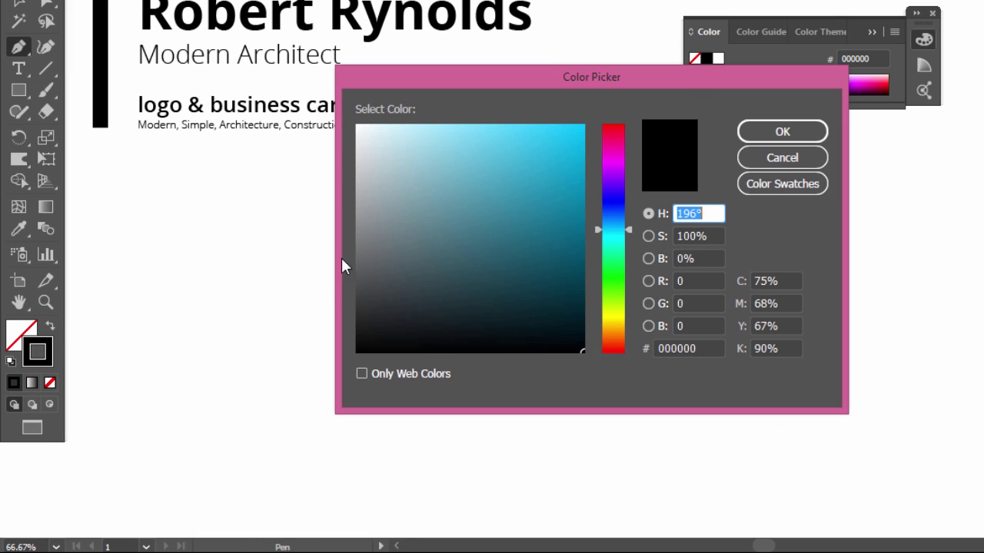
left_click_drag(360, 188, 327, 100)
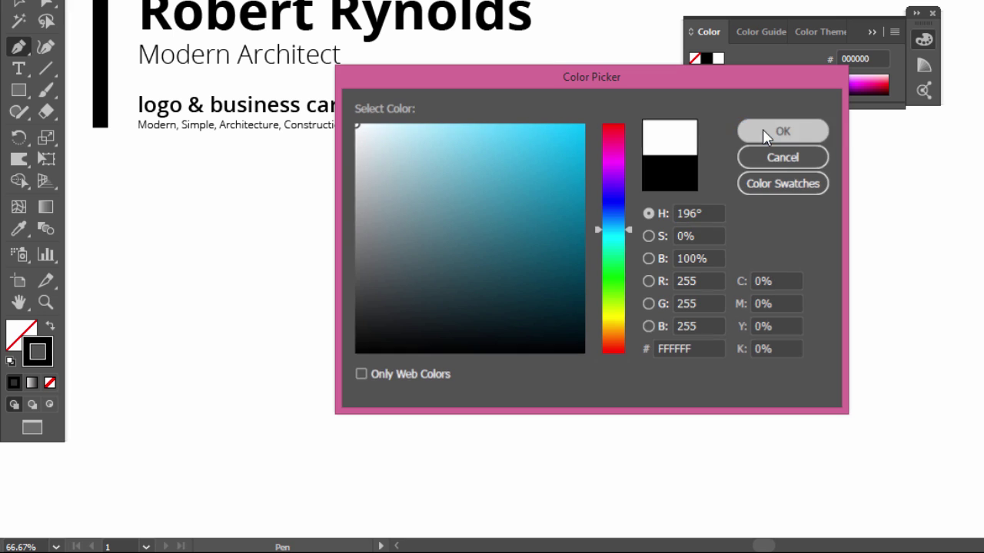
left_click(781, 131)
left_click(932, 12)
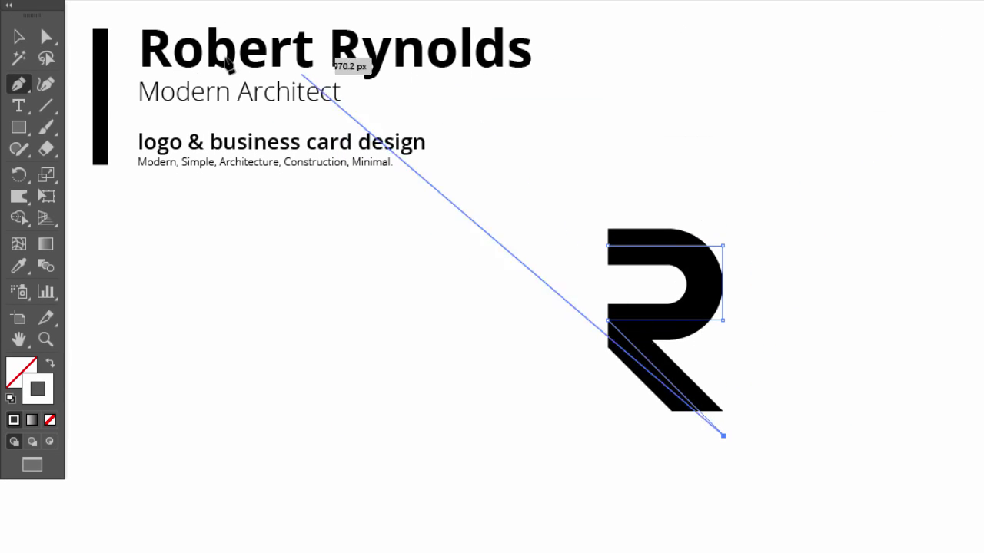
left_click(19, 36)
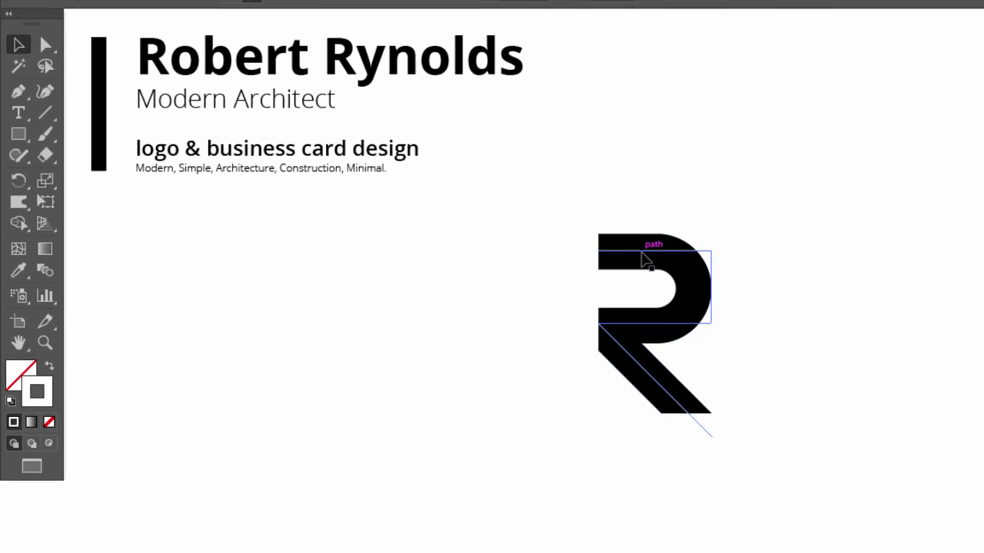
- Set the white path's stroke weight to 10 pt
left_click(650, 261)
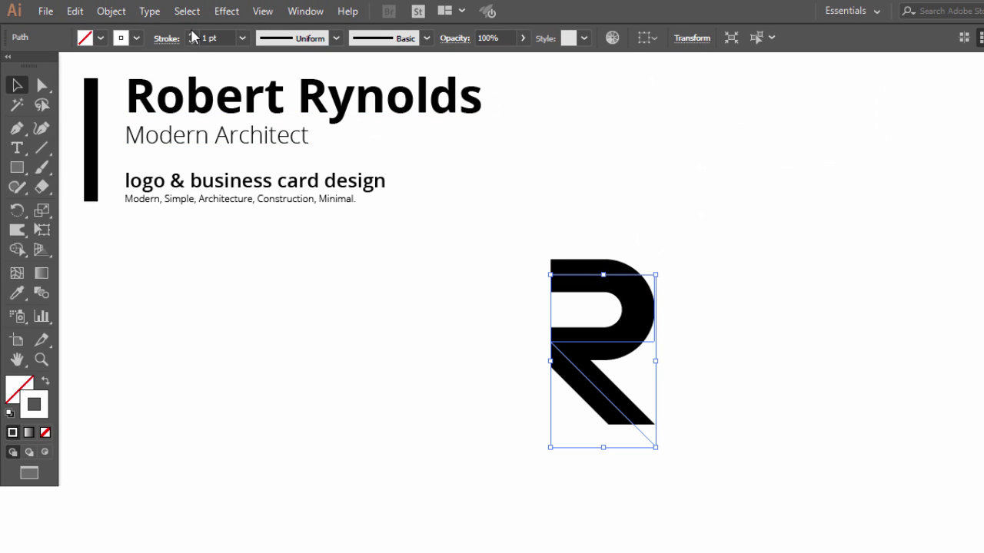
left_click(192, 34)
left_click(192, 35)
left_click(192, 35)
left_click(192, 34)
left_click(193, 35)
left_click(192, 35)
left_click(192, 35)
left_click(192, 35)
left_click(192, 34)
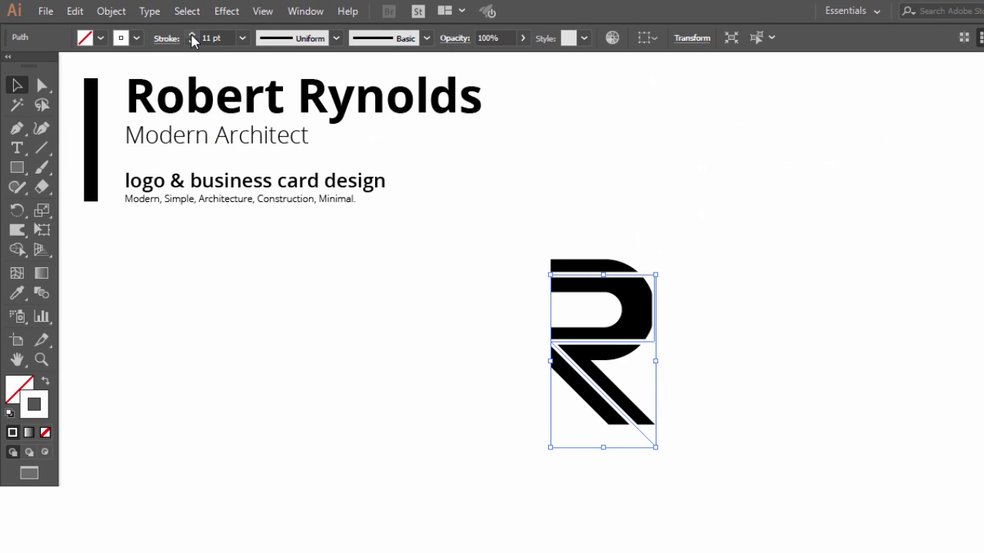
left_click(192, 34)
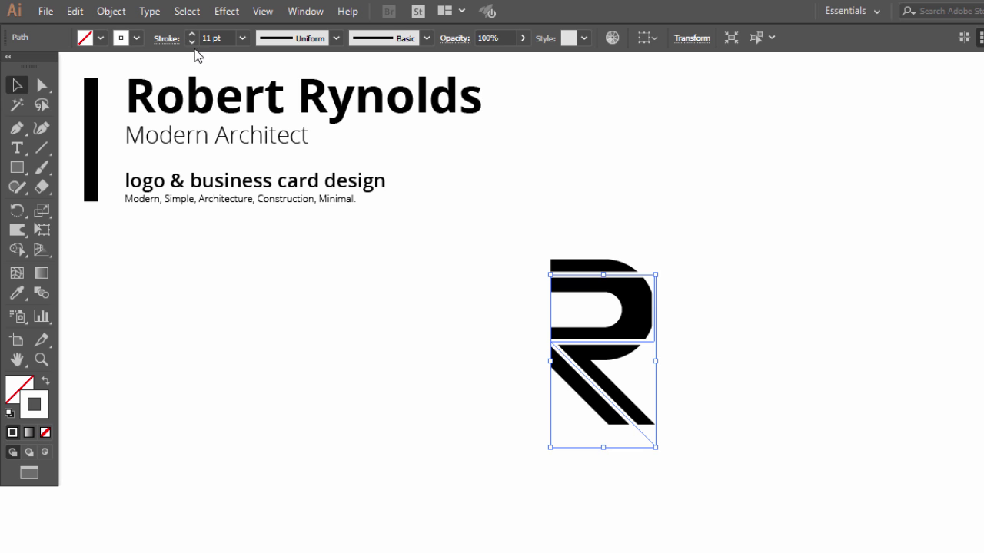
left_click(191, 43)
left_click(606, 225)
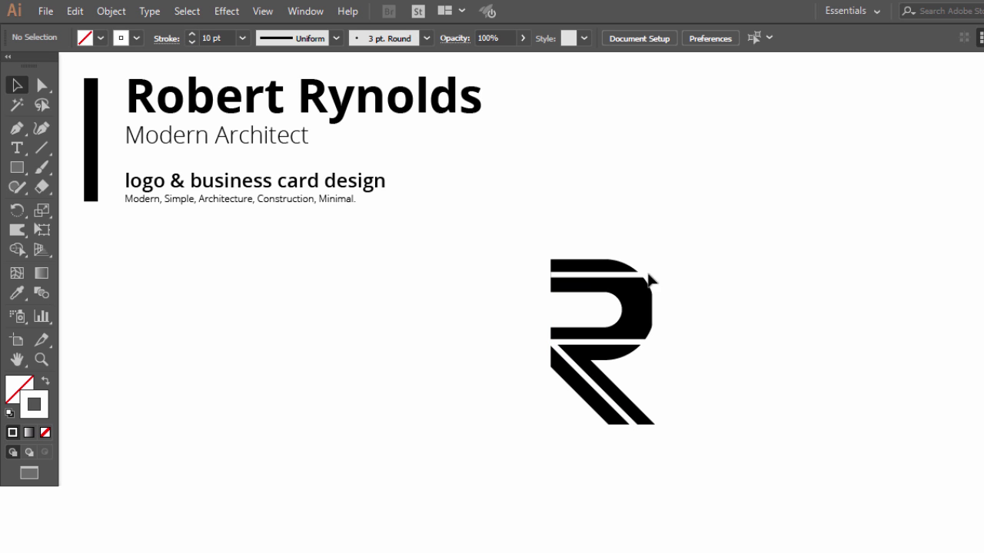
left_click(644, 279)
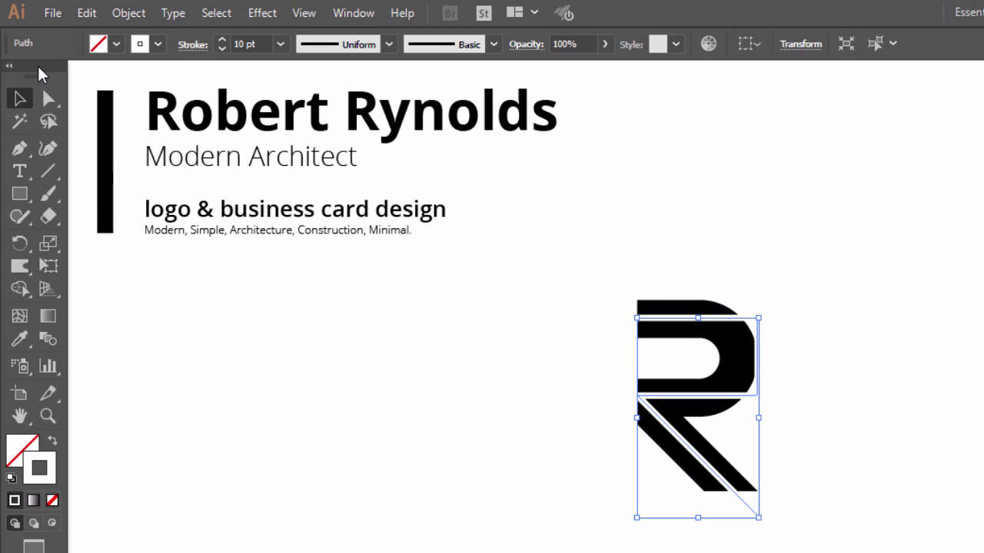
- Nudge the white stripe's two right anchors left and fully round those corners
left_click(45, 93)
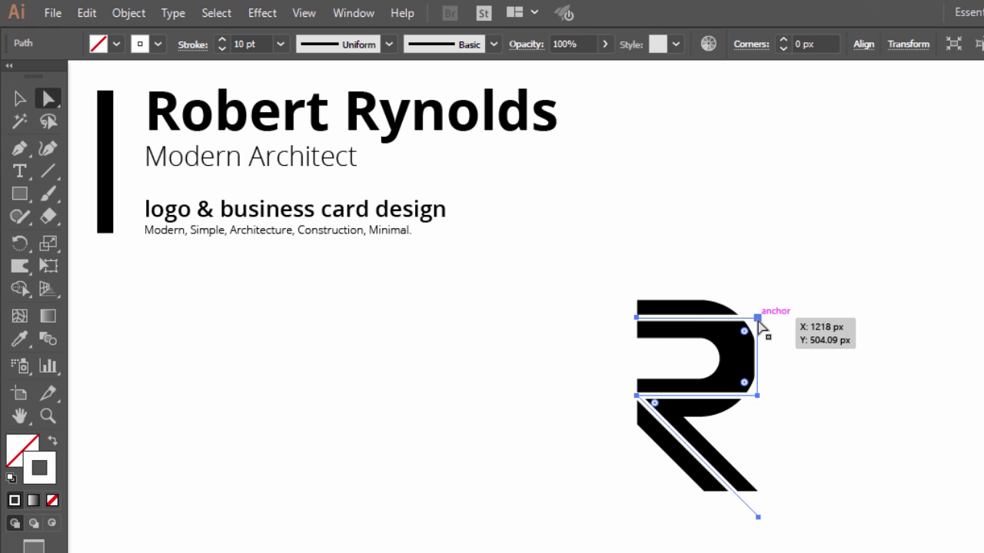
left_click(756, 319)
left_click(758, 396, "shift")
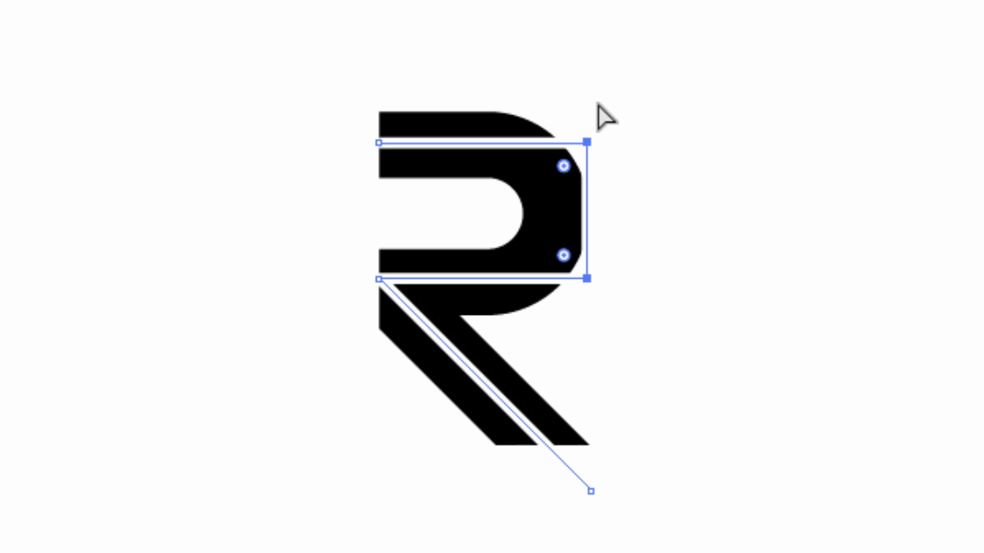
key("Left")
key("Left")
key("Left")
key("Left")
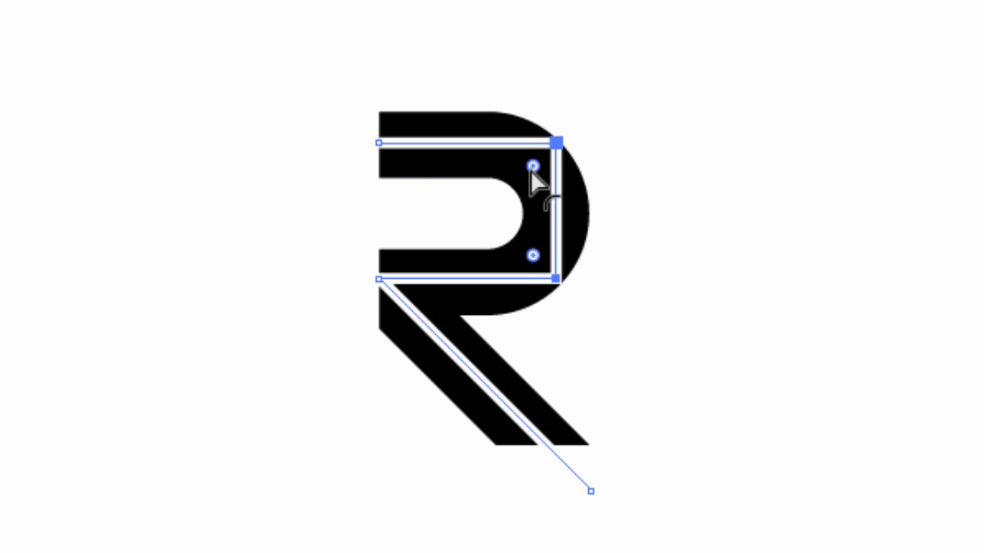
left_click_drag(533, 166, 265, 192)
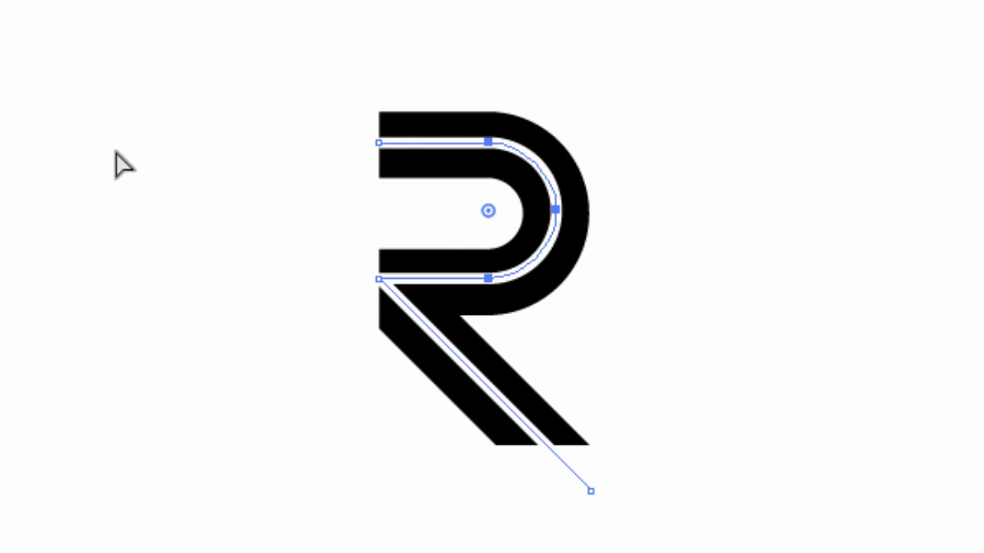
left_click(63, 235)
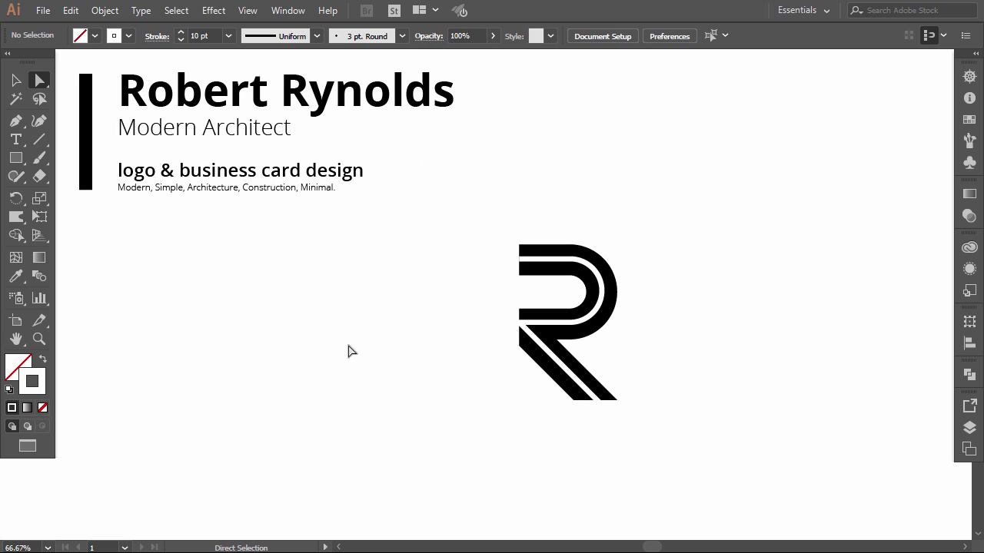
- Expand the white inner line's fill and stroke into shapes
key("v")
left_click(593, 323)
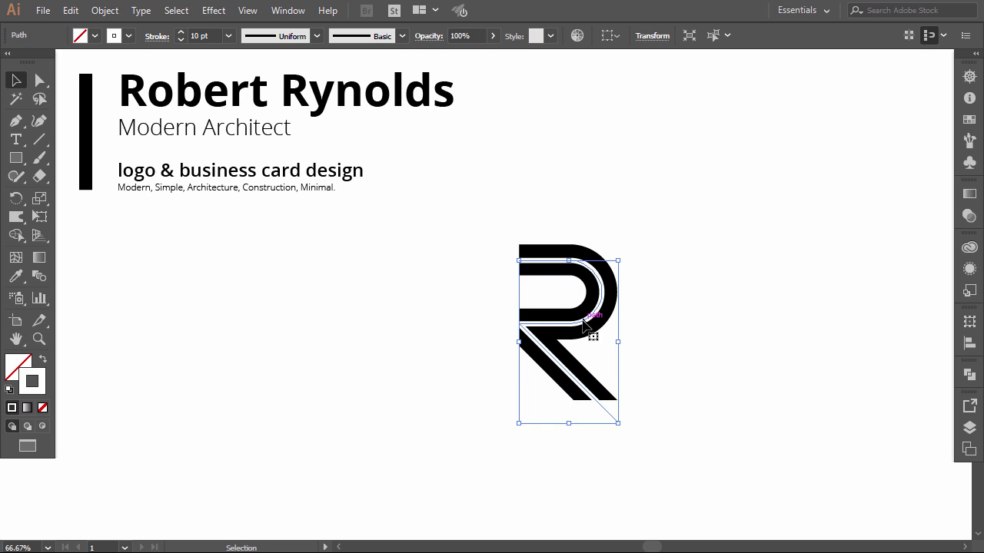
left_click(121, 11)
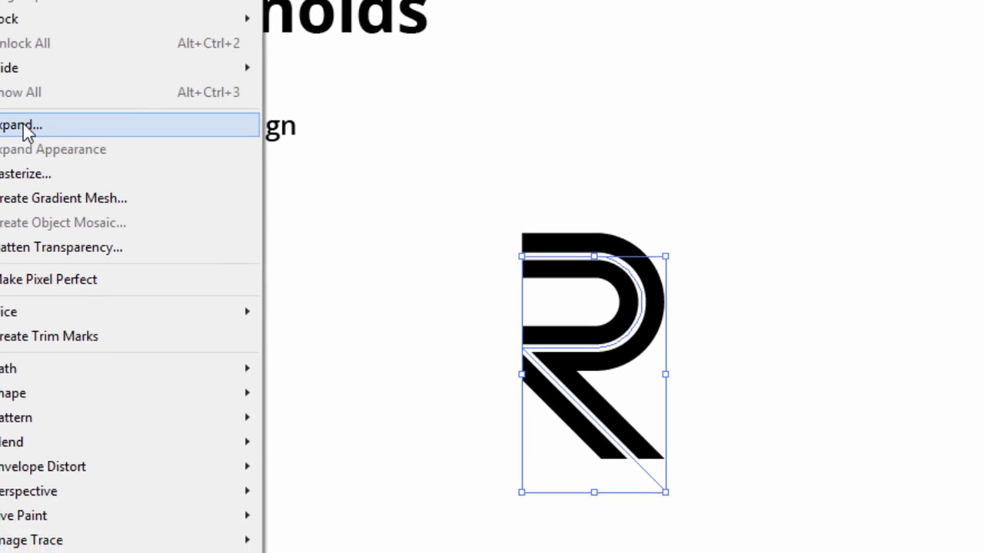
left_click(26, 127)
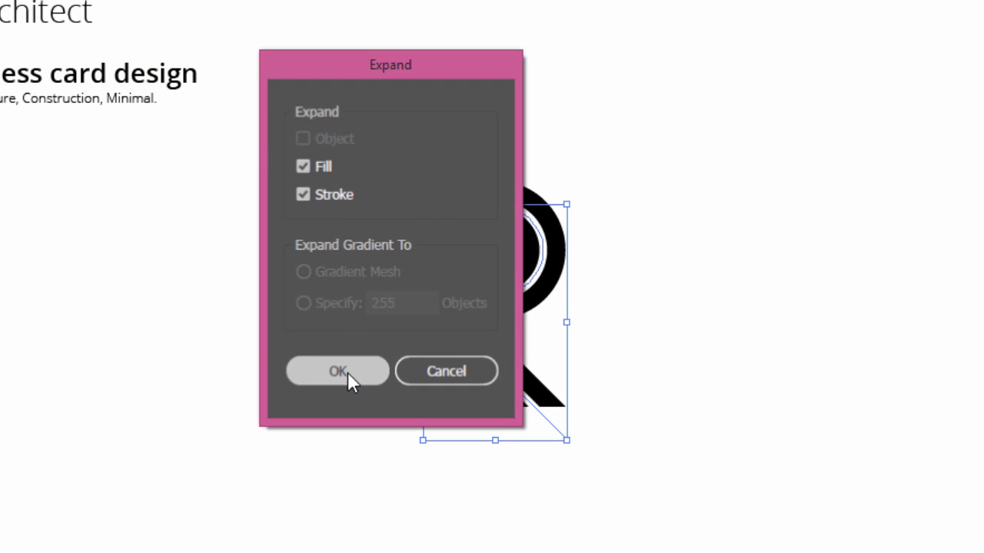
left_click(348, 373)
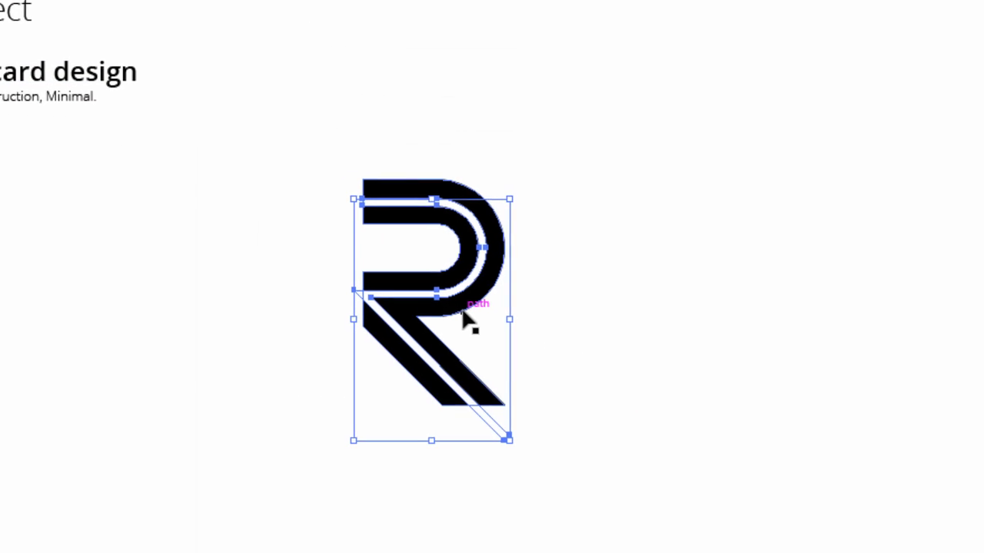
- Subtract the expanded line from the R with Pathfinder Minus Front
left_click(963, 365)
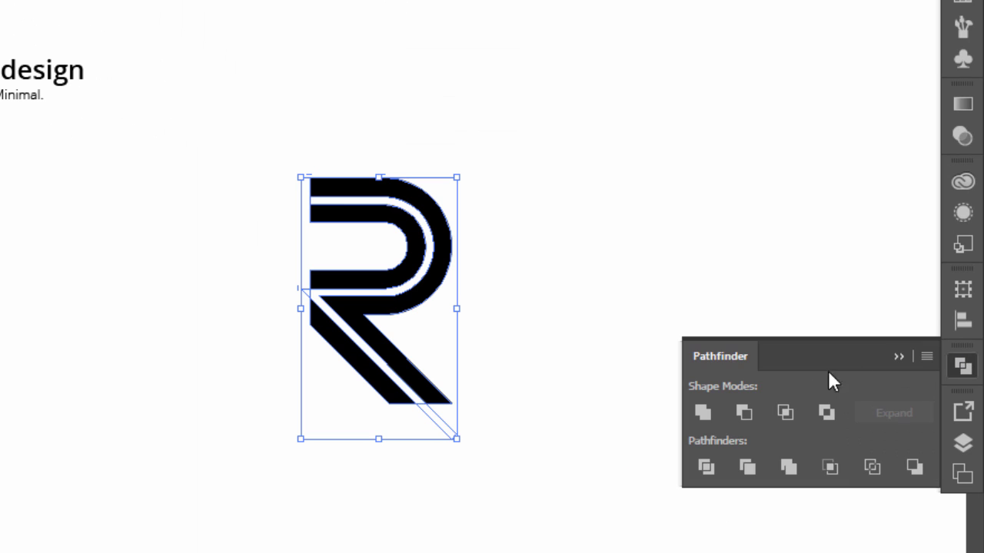
left_click(746, 412)
left_click(898, 356)
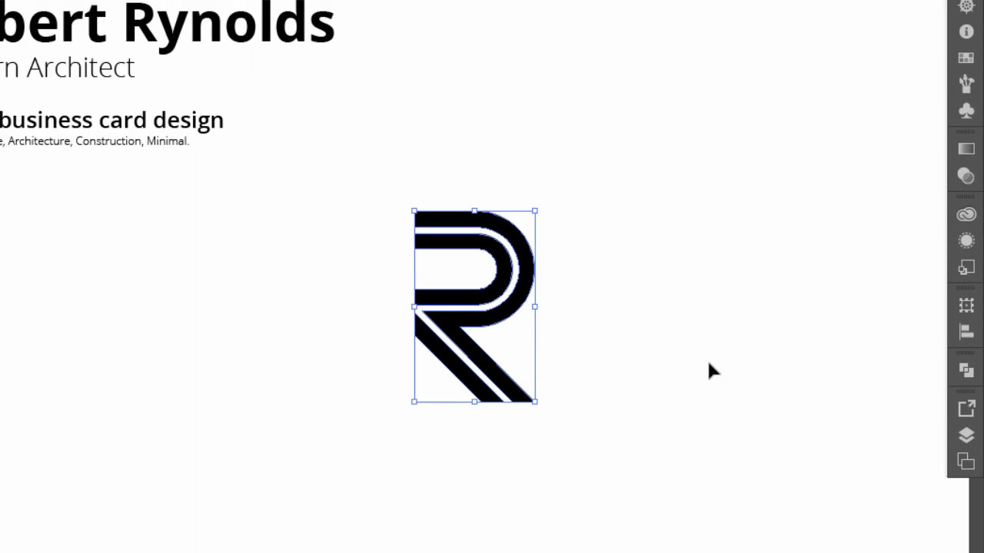
left_click(573, 444)
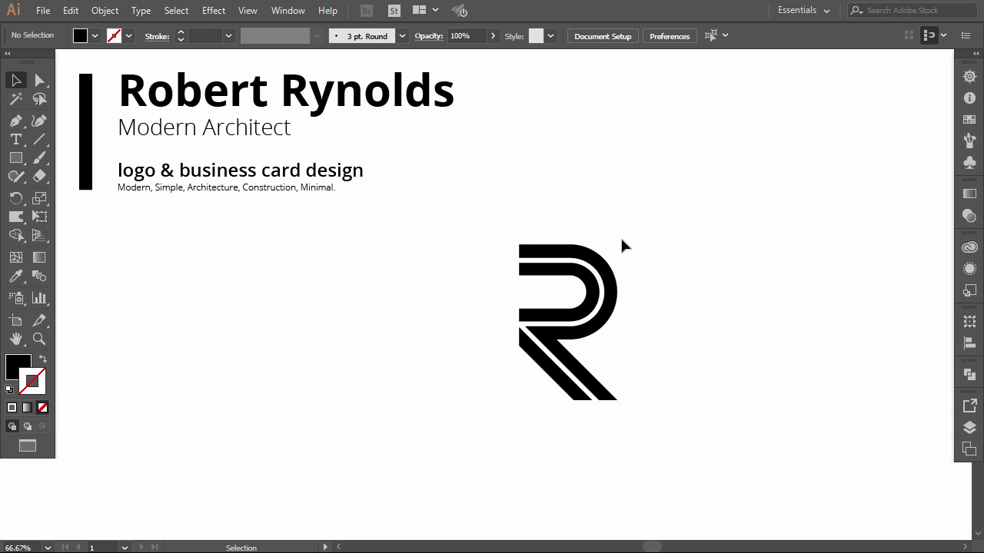
- Nudge the R logo slightly to reposition it
left_click(532, 367)
mouse_move(548, 376)
left_mouse_down()
mouse_move(466, 373)
mouse_move(556, 371)
left_mouse_up()
left_click(510, 418)
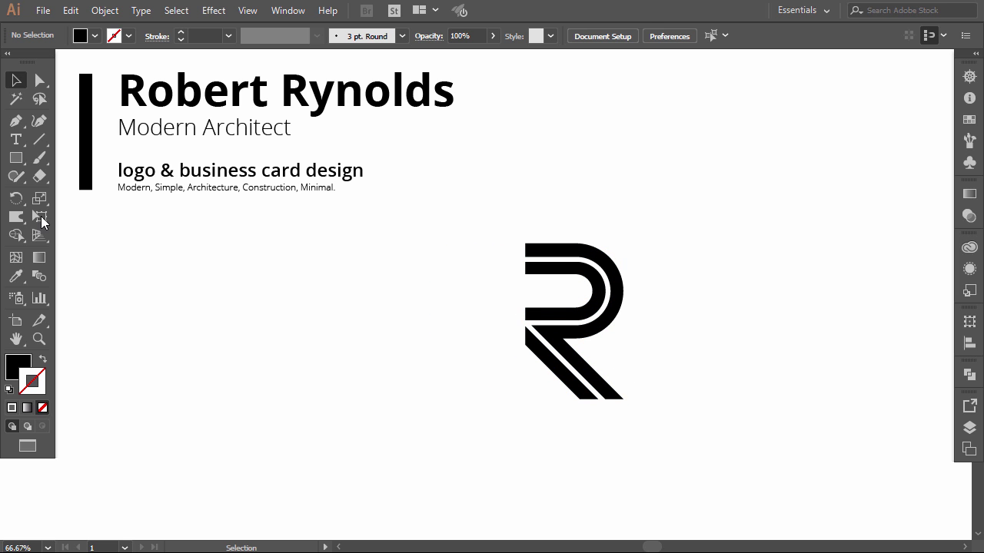
- Draw a triangle along the R's left and bottom edges as a 3 pt outline
left_click(15, 121)
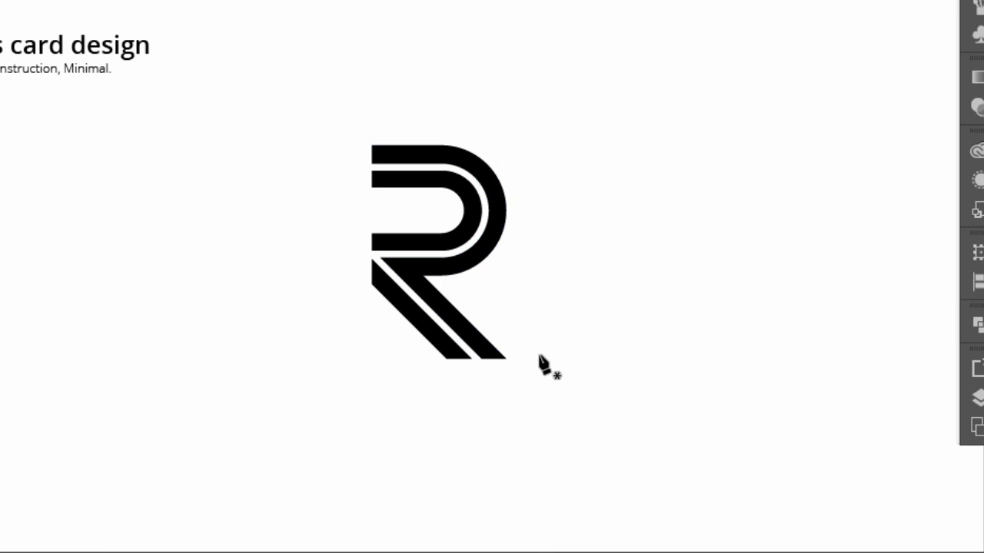
left_click(546, 359)
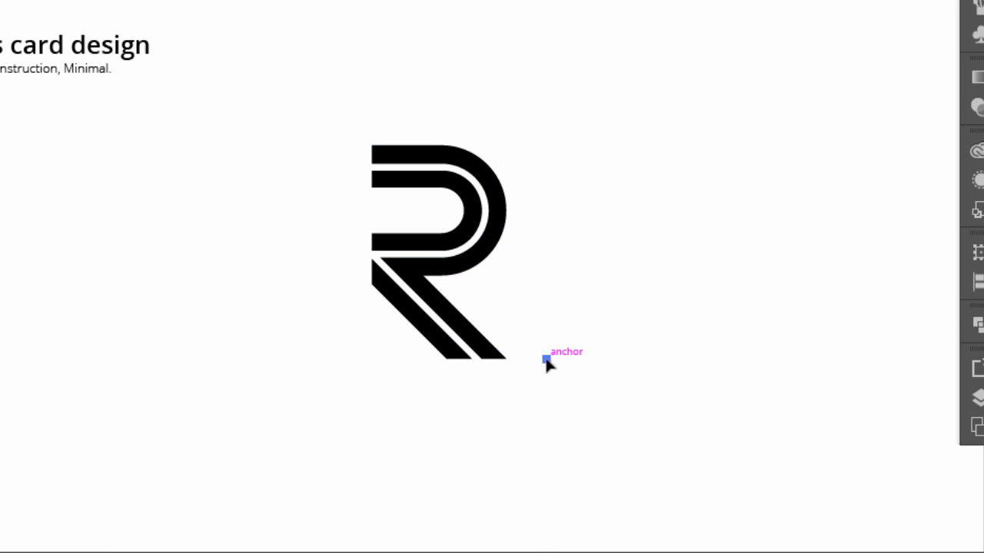
left_click(372, 359)
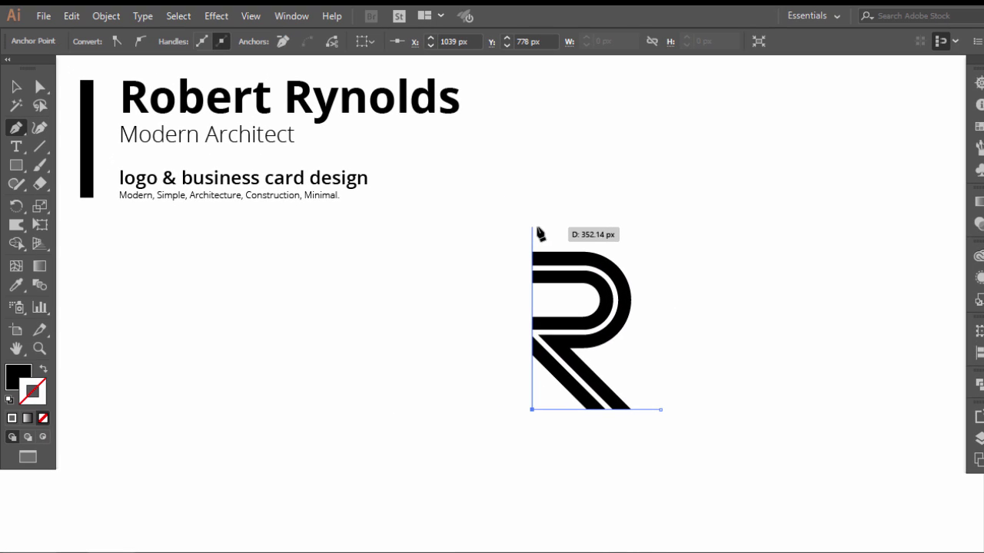
left_click(473, 185)
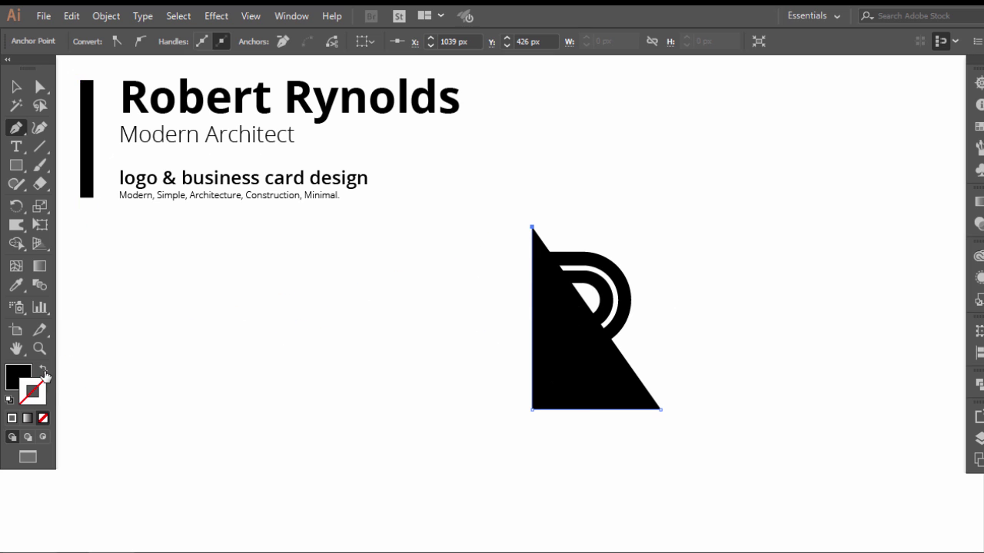
left_click(43, 371)
left_click(17, 87)
left_click(314, 407)
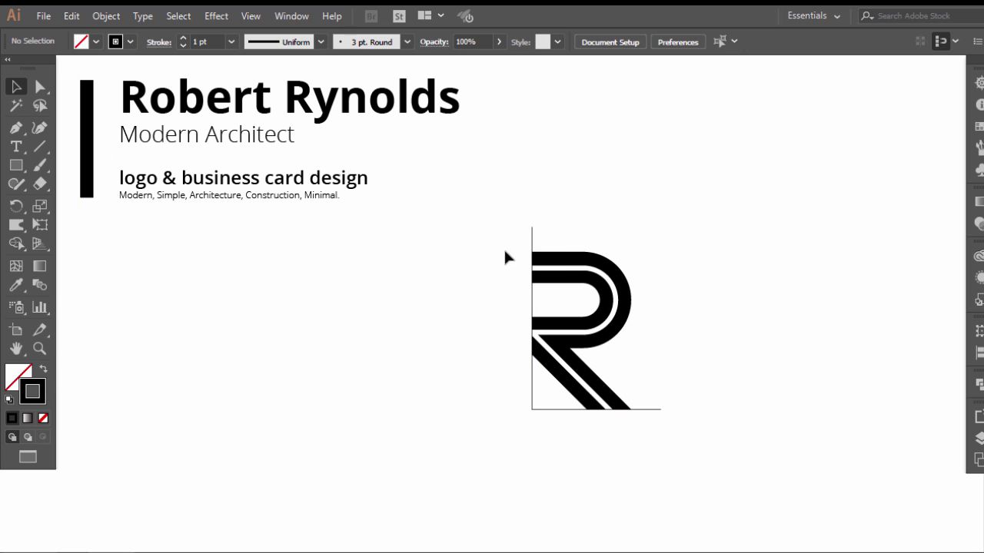
left_click_drag(559, 226, 575, 244)
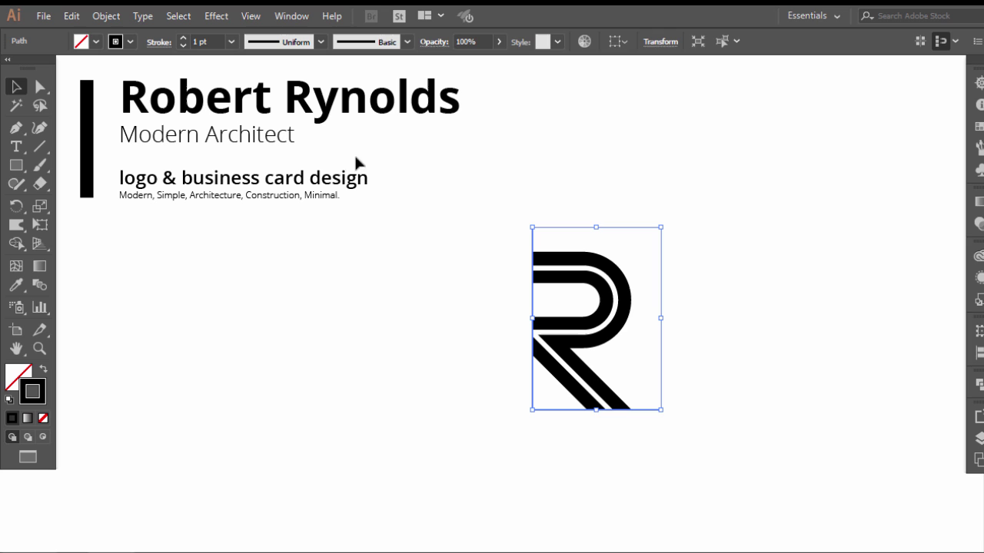
left_click(184, 39)
left_click(184, 39)
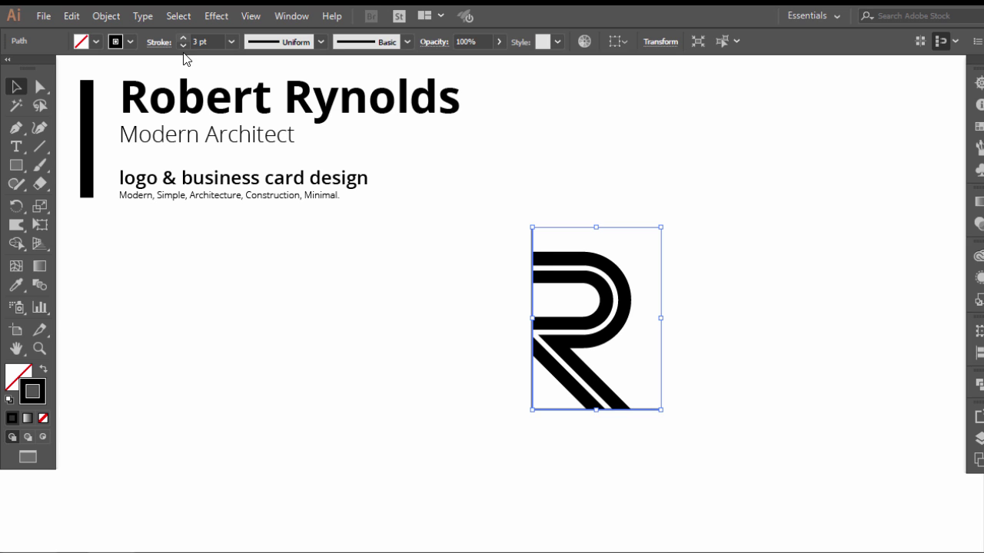
left_click(294, 282)
- Move the R and its frame left and scale them down together
left_click_drag(473, 212, 688, 435)
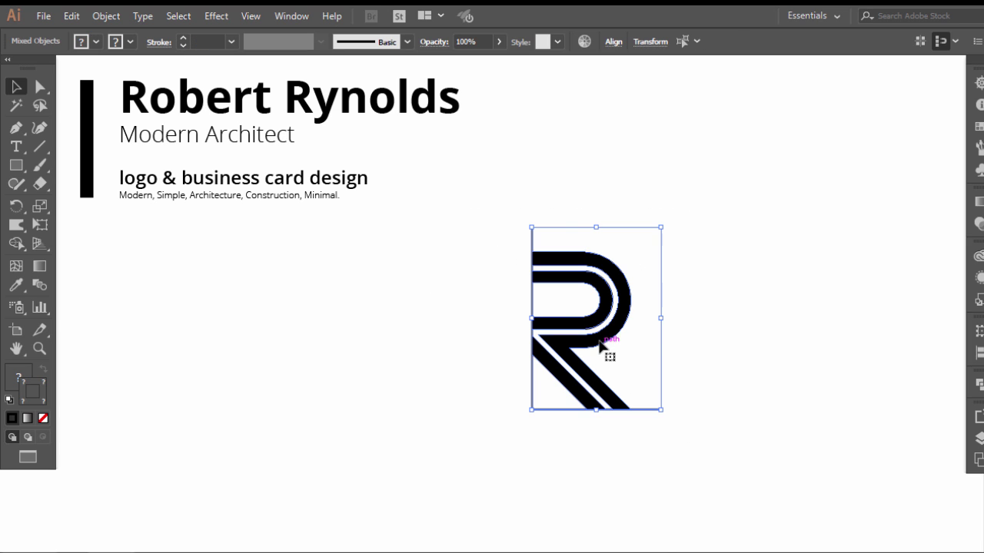
left_click_drag(598, 345, 256, 351)
left_click_drag(314, 425, 288, 392)
left_click(356, 369)
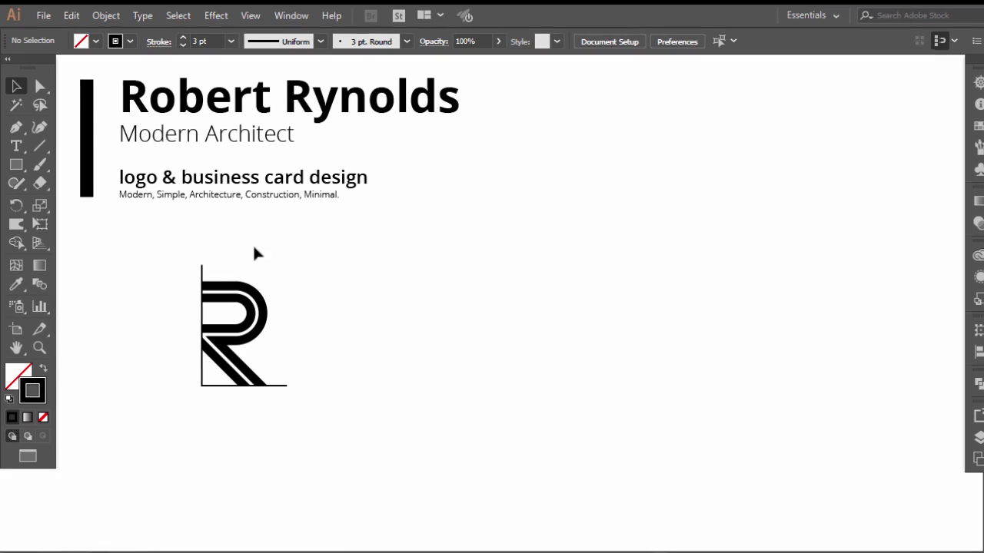
left_click_drag(286, 259, 188, 401)
left_click_drag(229, 367, 268, 369)
left_click(290, 262)
left_click_drag(291, 262, 218, 275)
- Expand the frame outline and move the framed R up below the heading
left_click(105, 13)
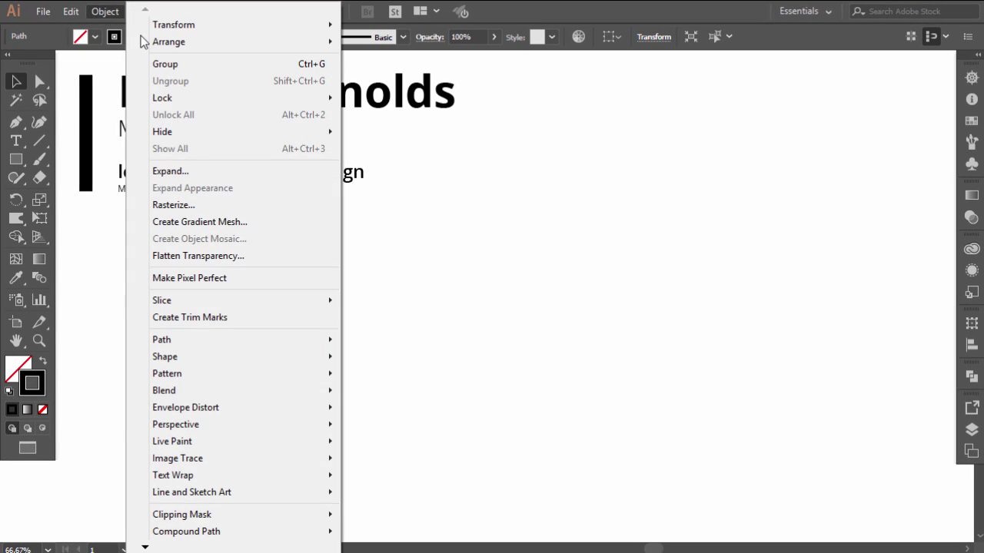
left_click(175, 168)
left_click(444, 381)
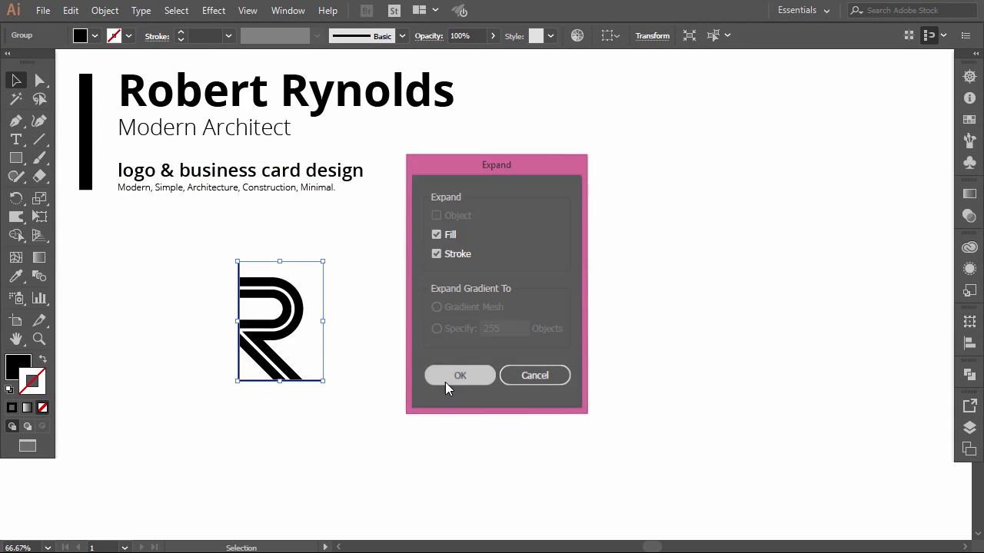
left_click(428, 359)
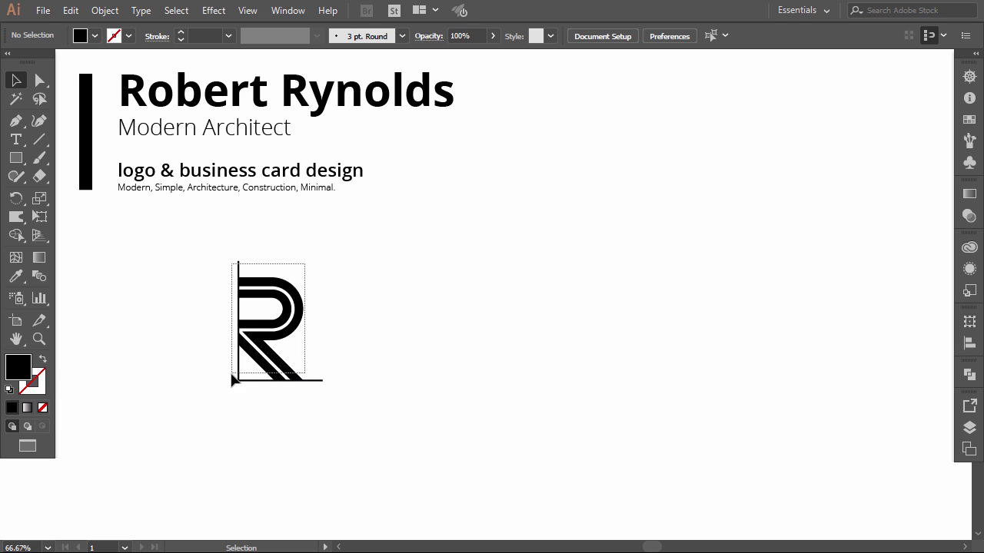
left_click_drag(259, 336, 139, 292)
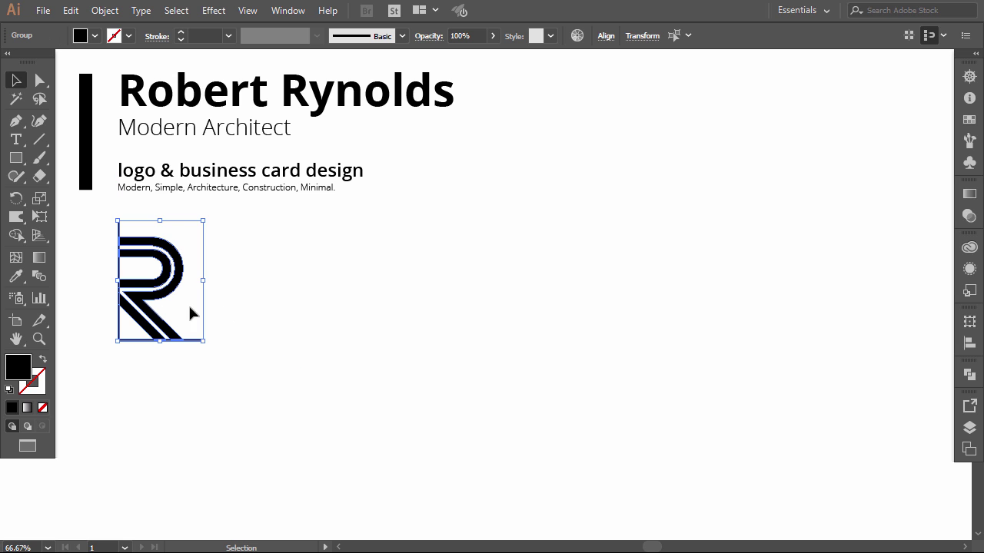
left_click(200, 264)
- Duplicate the plain R to the right and enlarge the copy considerably
left_click_drag(192, 275, 705, 158)
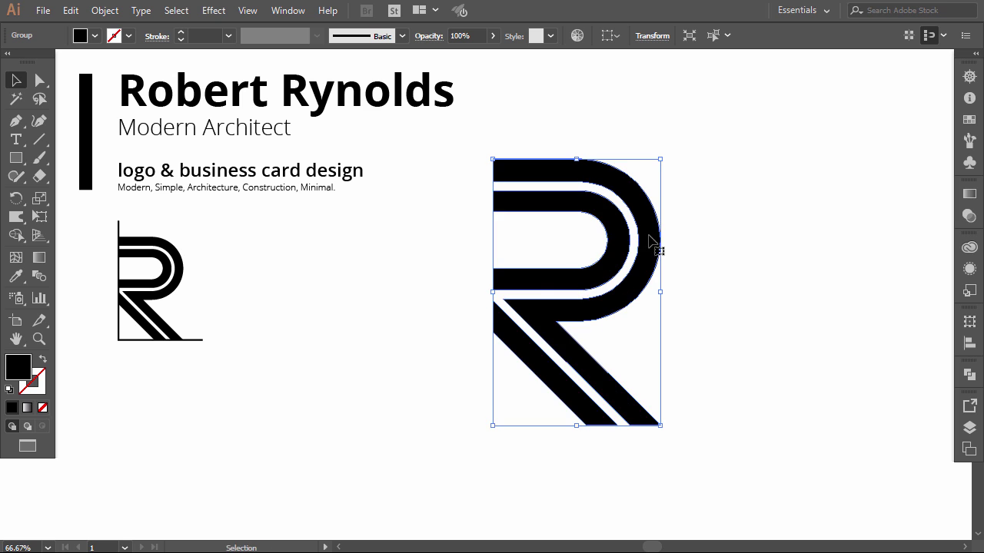
left_click_drag(653, 245, 686, 248)
left_click_drag(697, 167, 707, 151)
left_click_drag(686, 202, 741, 203)
left_click(857, 206)
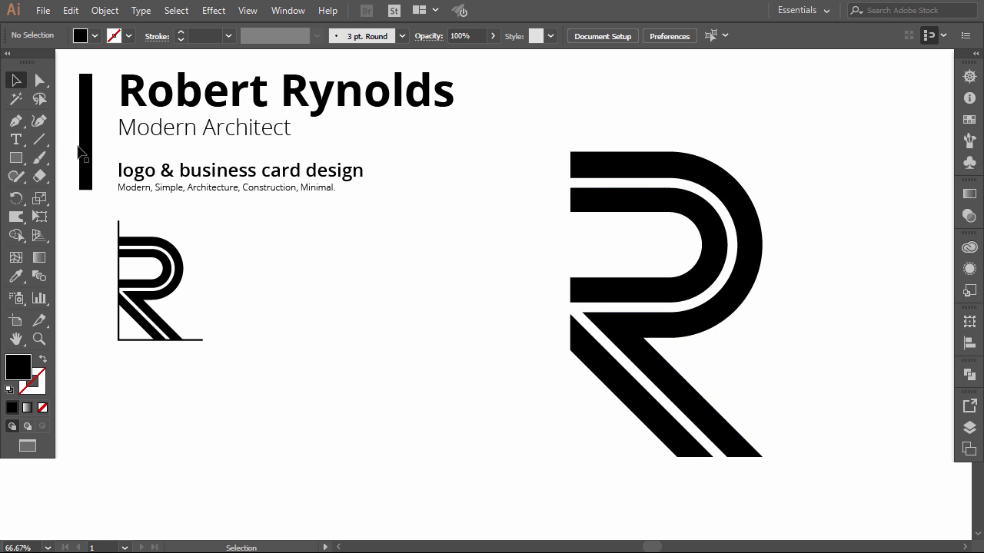
left_click(15, 120)
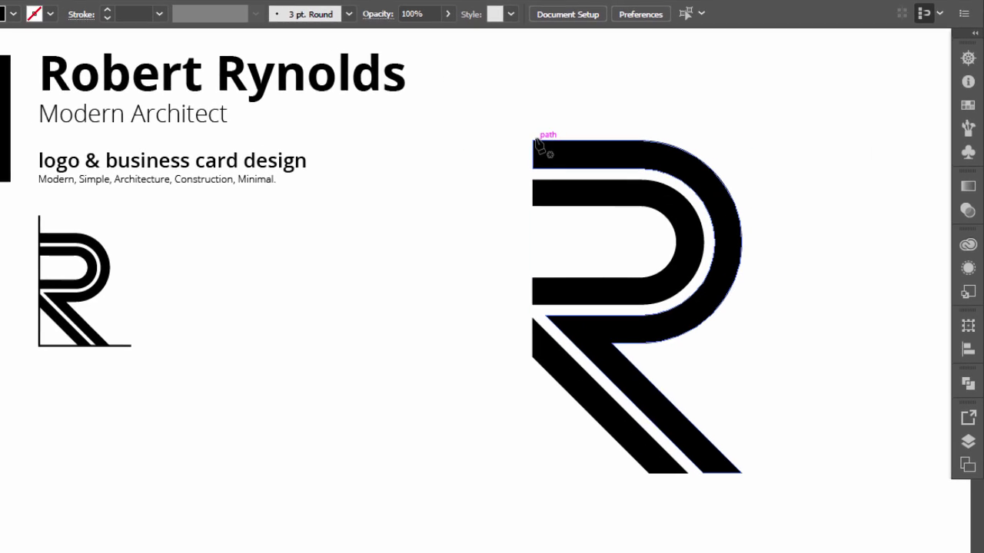
- Draw black filler wedges at the large R's top-left corner and left-edge notch
left_click(570, 152)
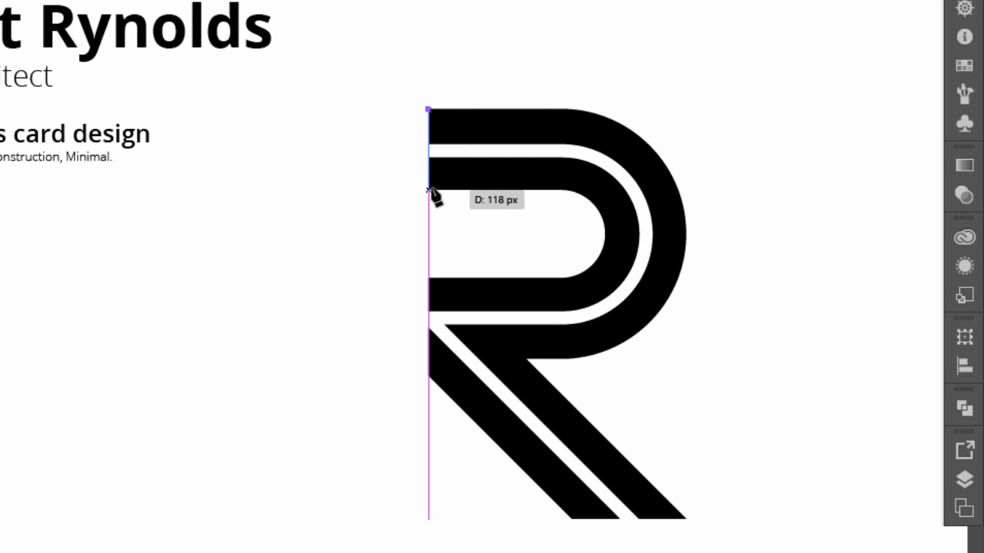
left_click(428, 190)
left_click(447, 132)
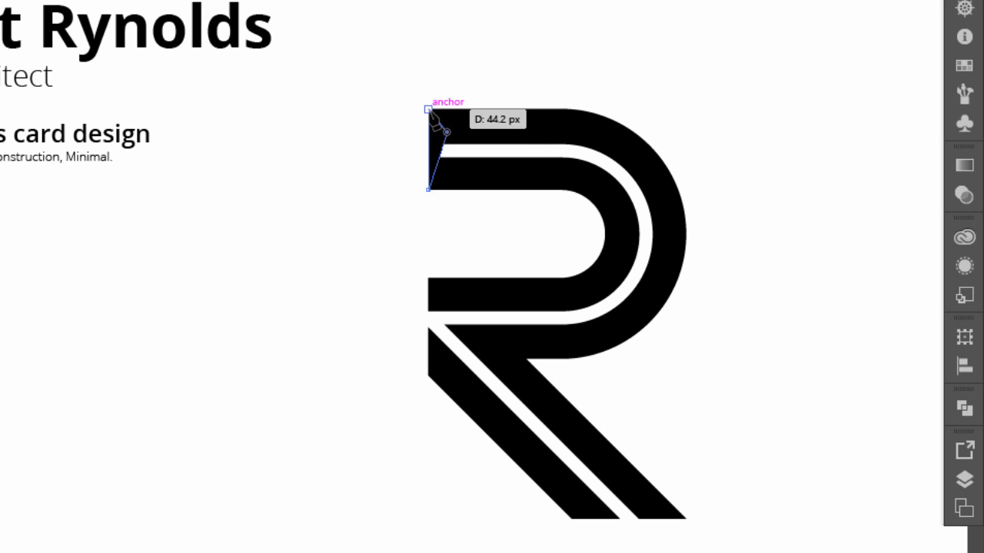
left_click(429, 110)
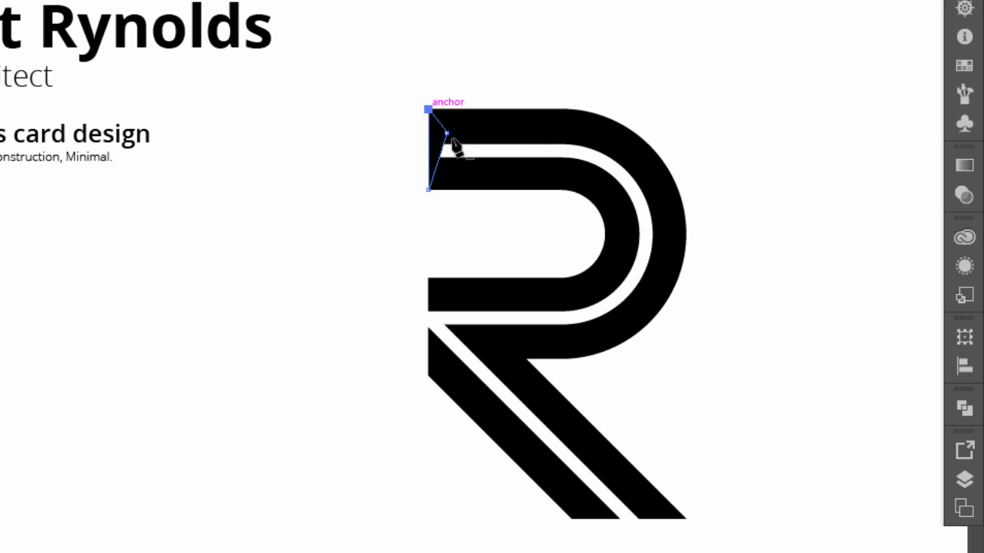
left_click(428, 277)
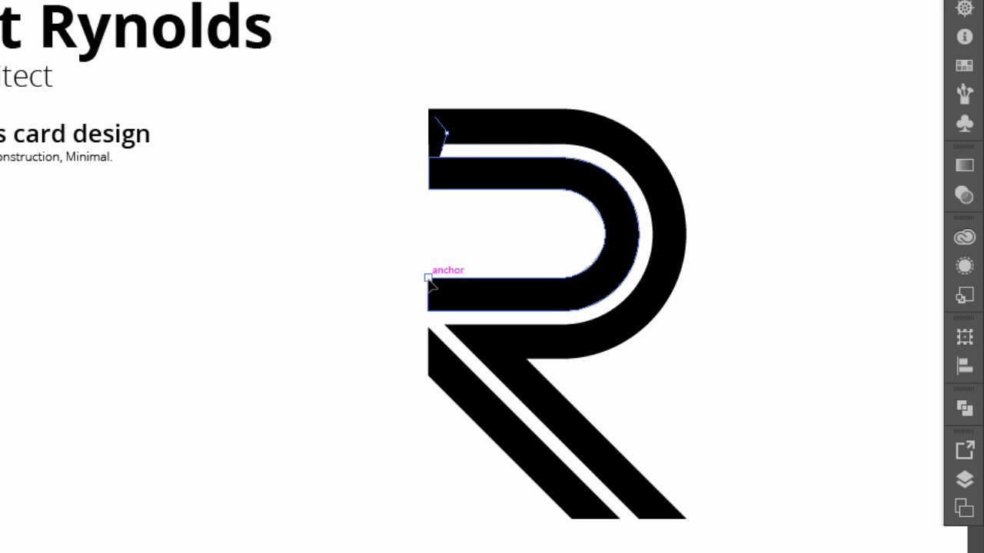
left_click(428, 376)
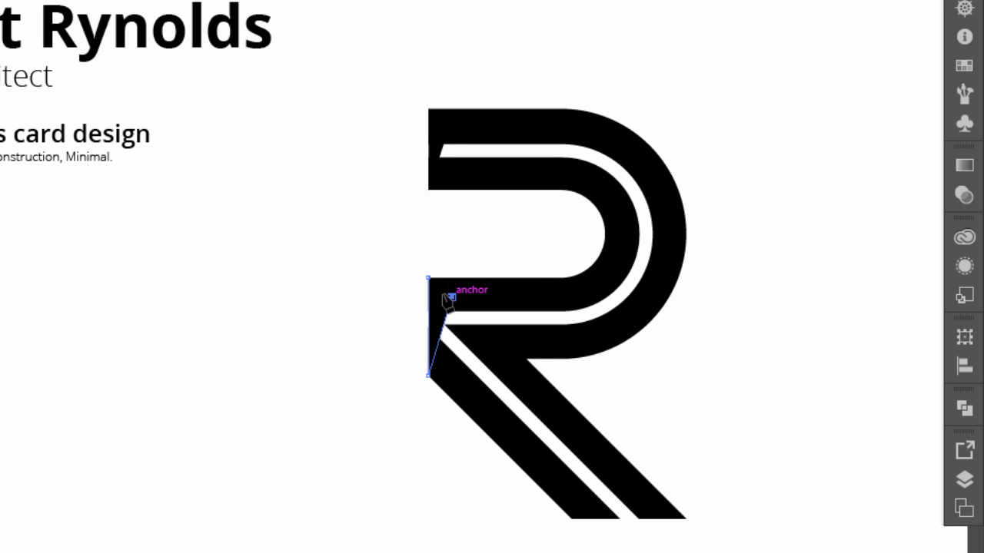
left_click(452, 296)
left_click(428, 278)
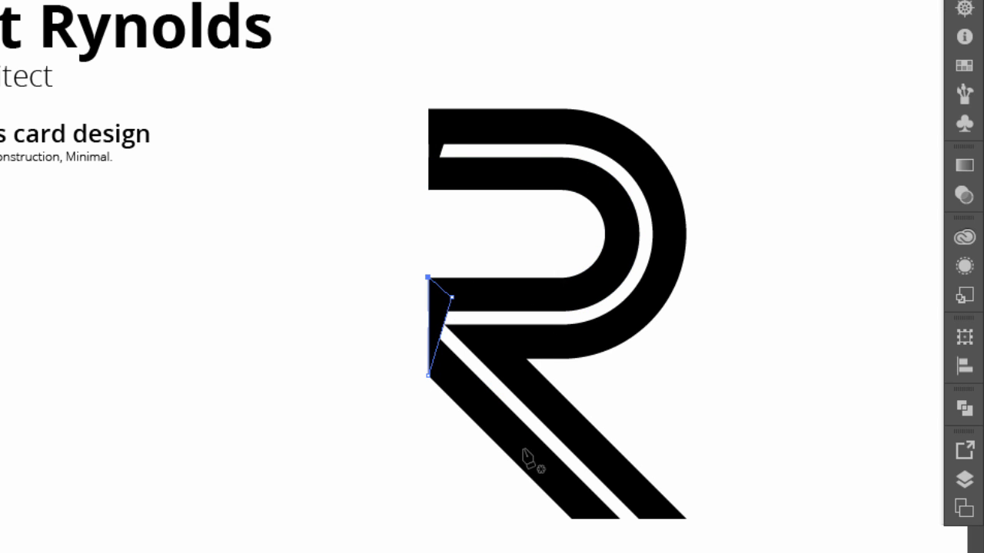
- Draw a filler triangle at the R's bottom edge, then select the whole R
left_click(571, 520)
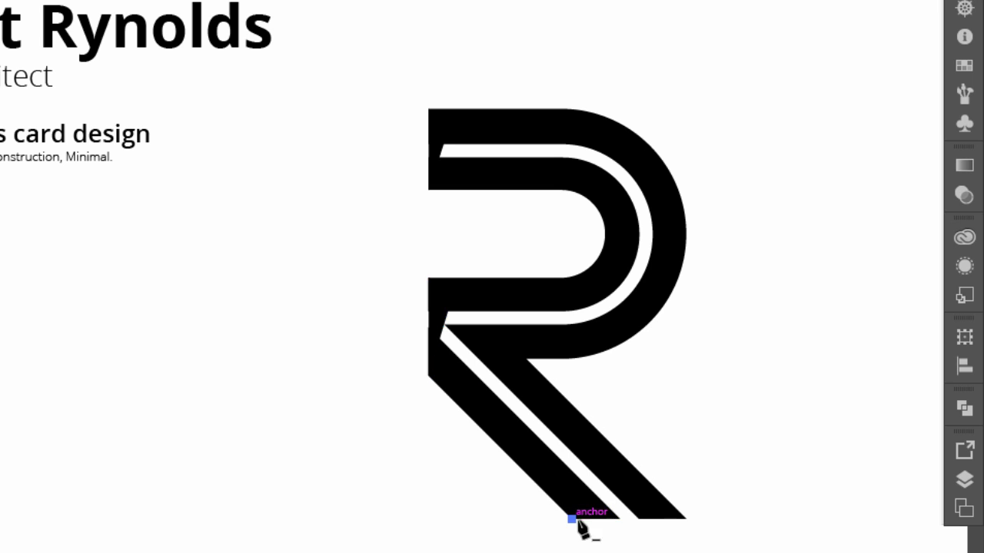
left_click(686, 519)
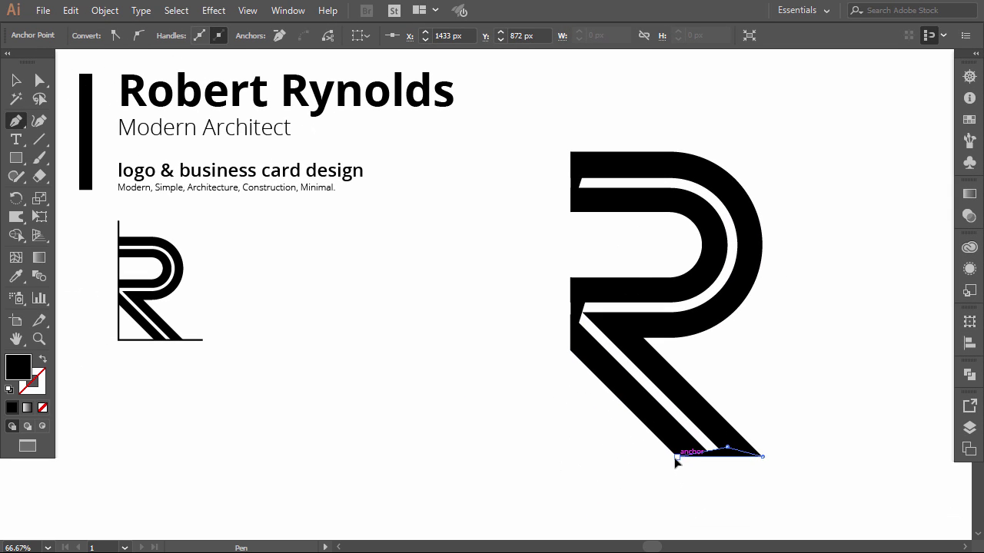
left_click(676, 456)
left_click(16, 80)
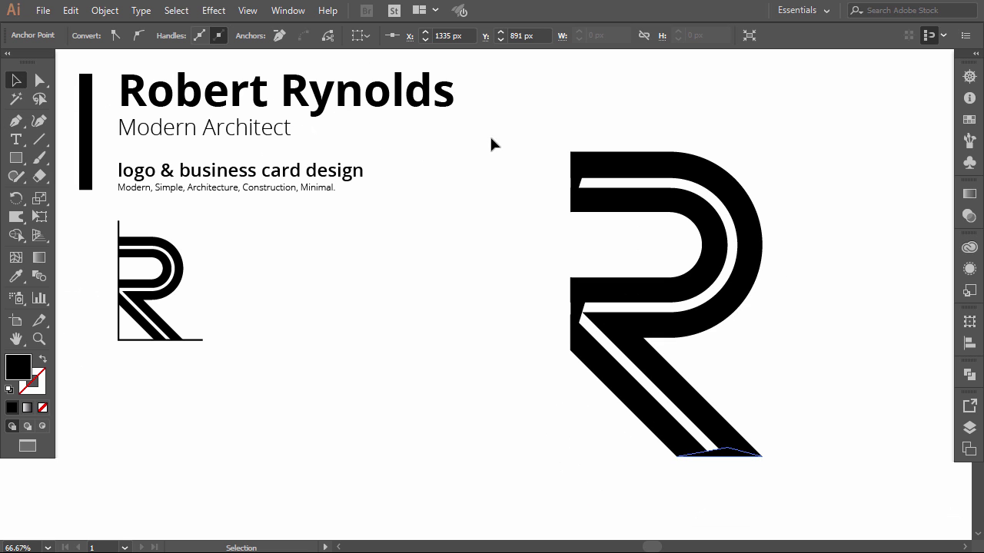
left_click_drag(802, 498, 800, 498)
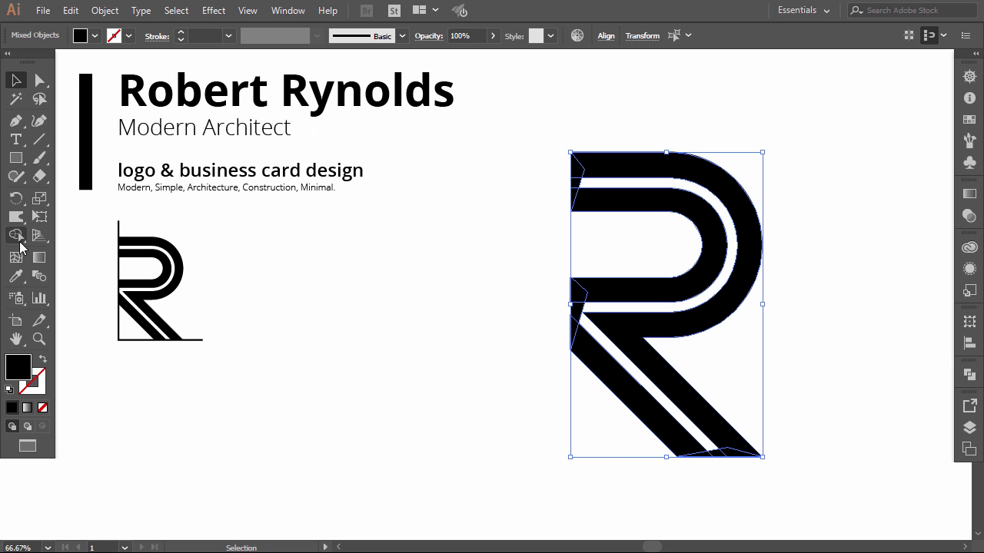
- Merge the stripe with Shape Builder and Pathfinder Unite the R into one shape
left_click(17, 236)
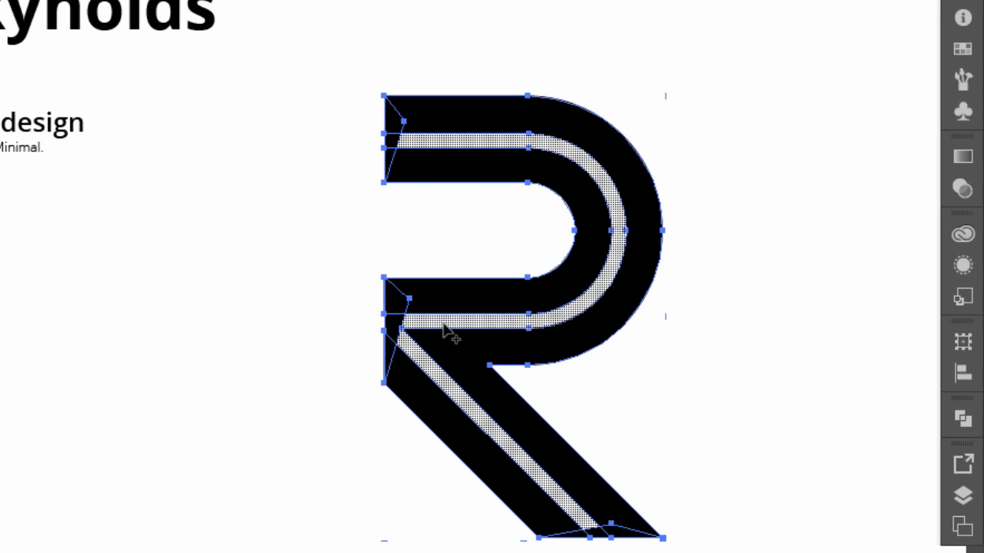
left_click(503, 317)
key("v")
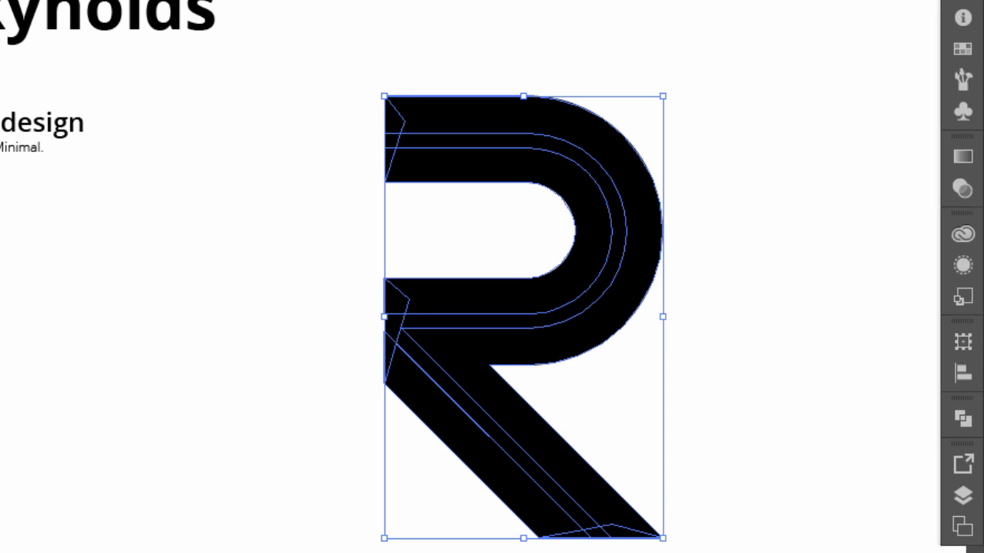
left_click_drag(343, 69, 807, 530)
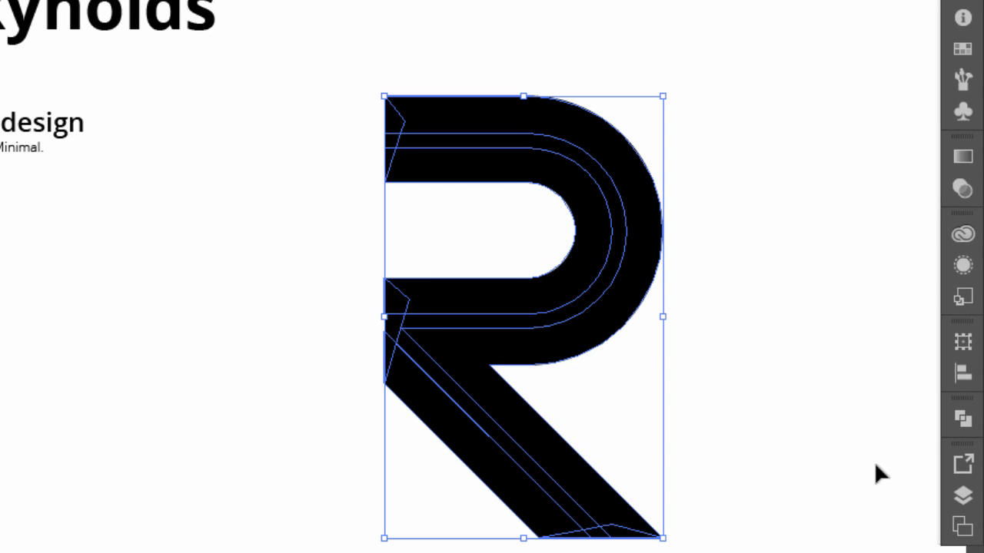
left_click(963, 417)
left_click(708, 466)
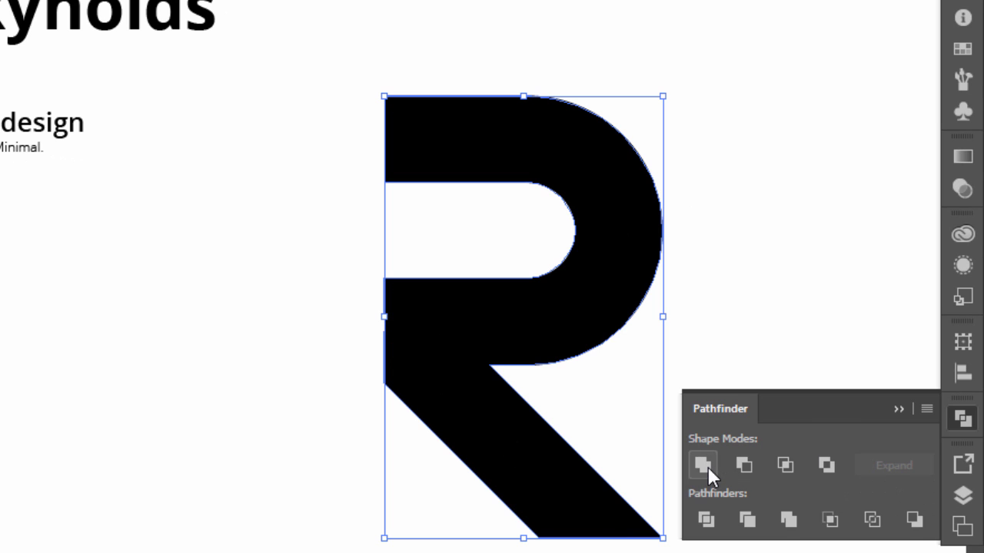
left_click(908, 394)
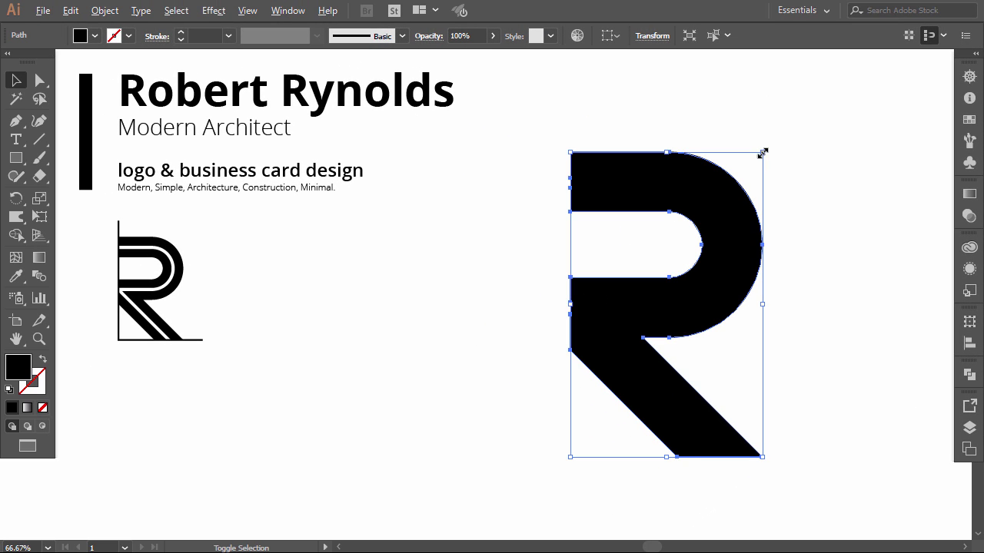
- Scale the solid R down and place a duplicate beside it
left_click_drag(698, 118, 657, 228)
left_click_drag(730, 239, 724, 256)
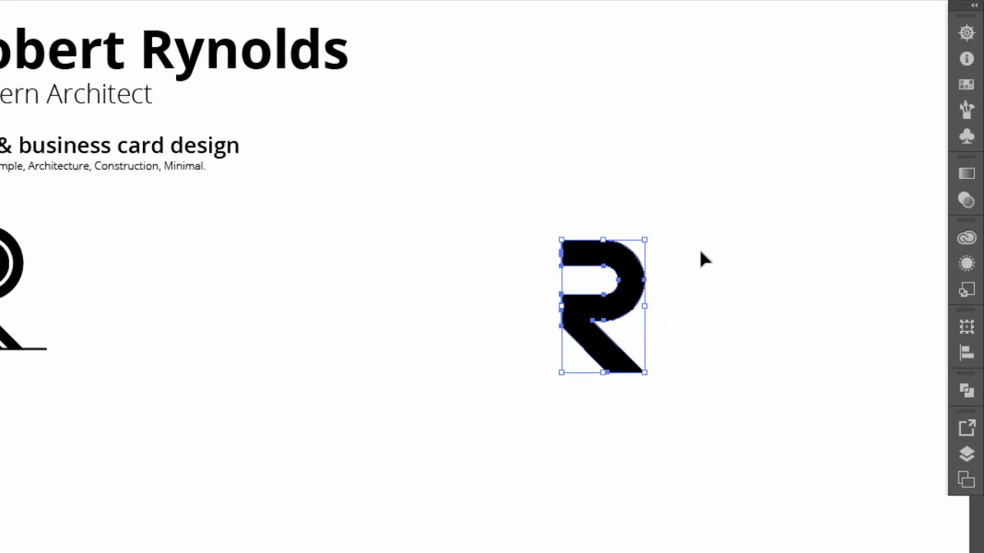
left_click(546, 283)
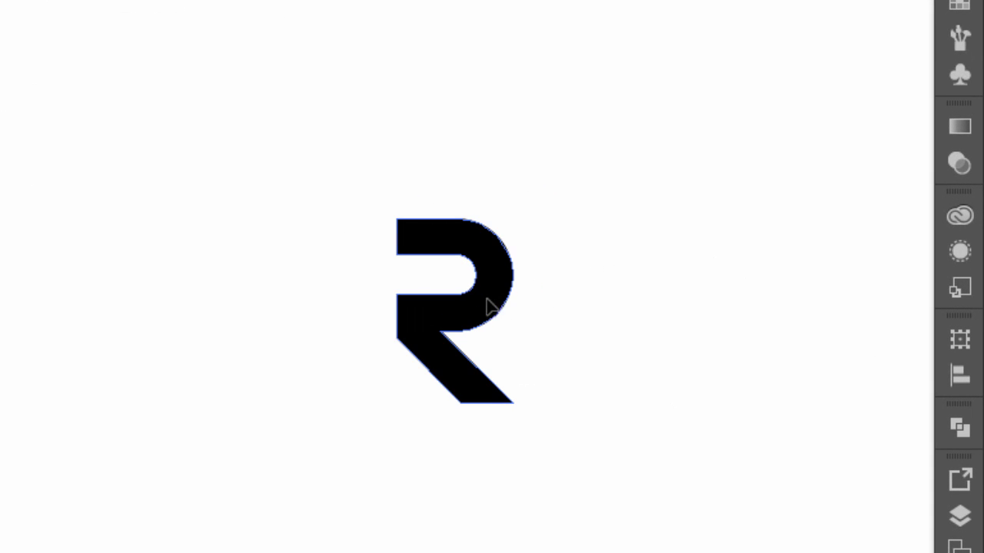
left_click_drag(488, 298, 451, 298)
left_click(512, 312)
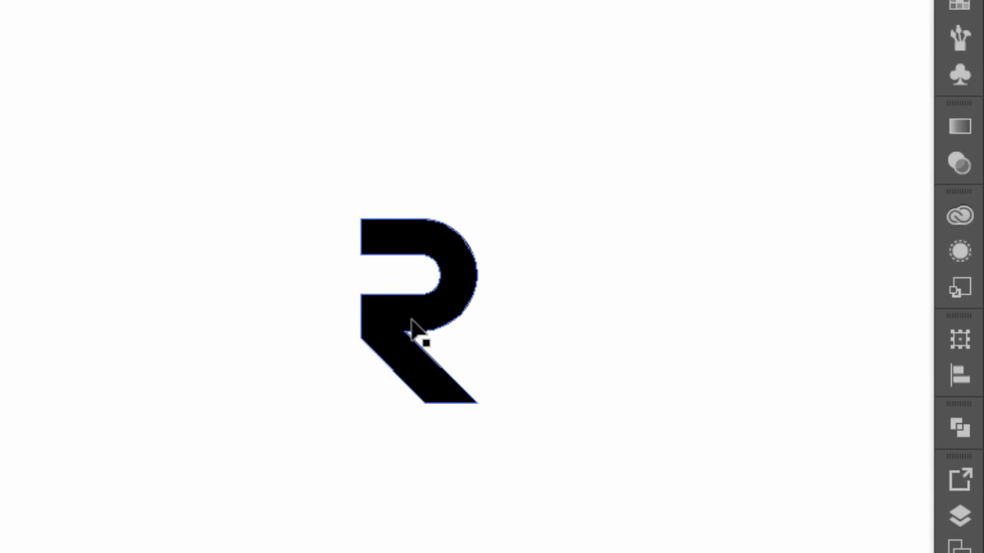
left_click_drag(413, 333, 301, 339)
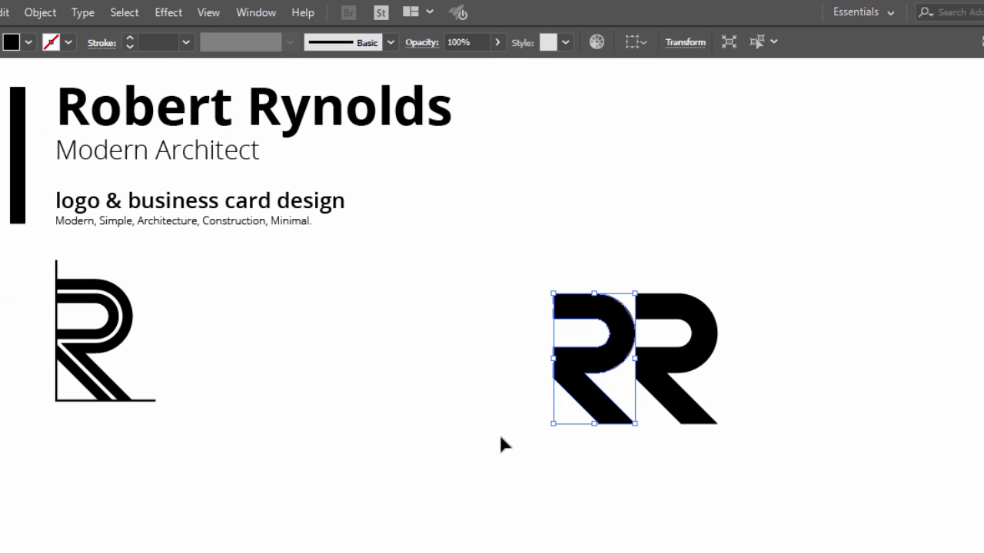
- Reflect the left R both upside down and left to right
left_click(500, 438)
left_click_drag(481, 279, 604, 421)
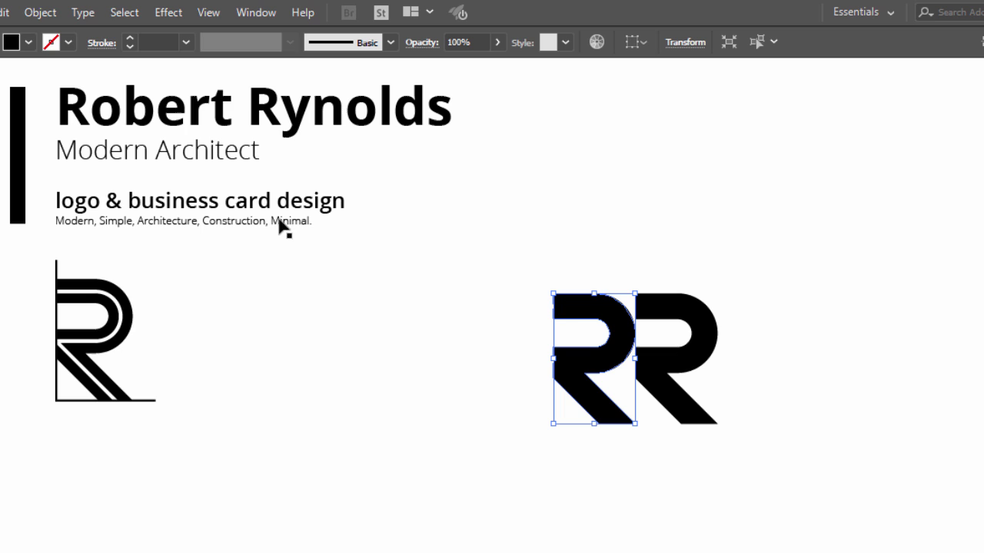
left_click(26, 13)
mouse_move(215, 29)
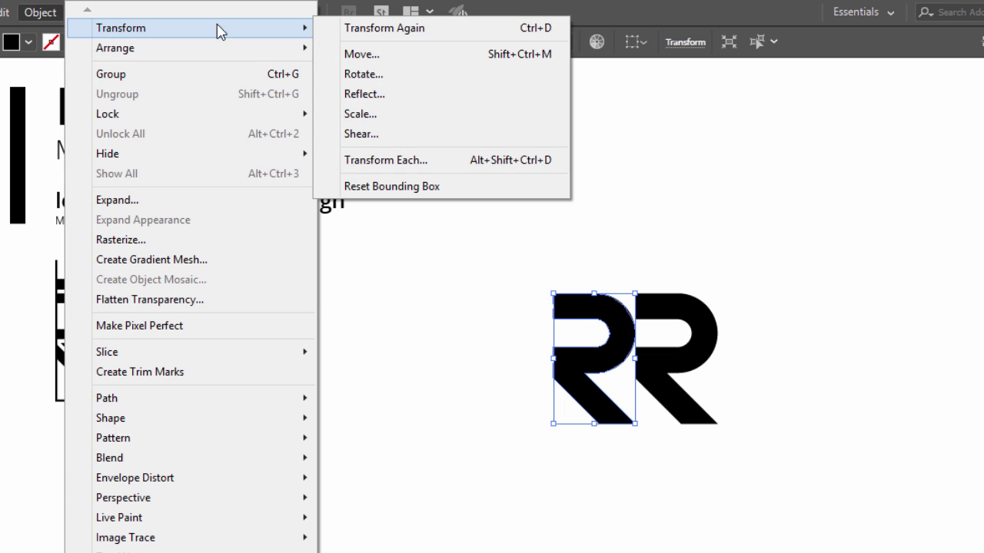
left_click(366, 92)
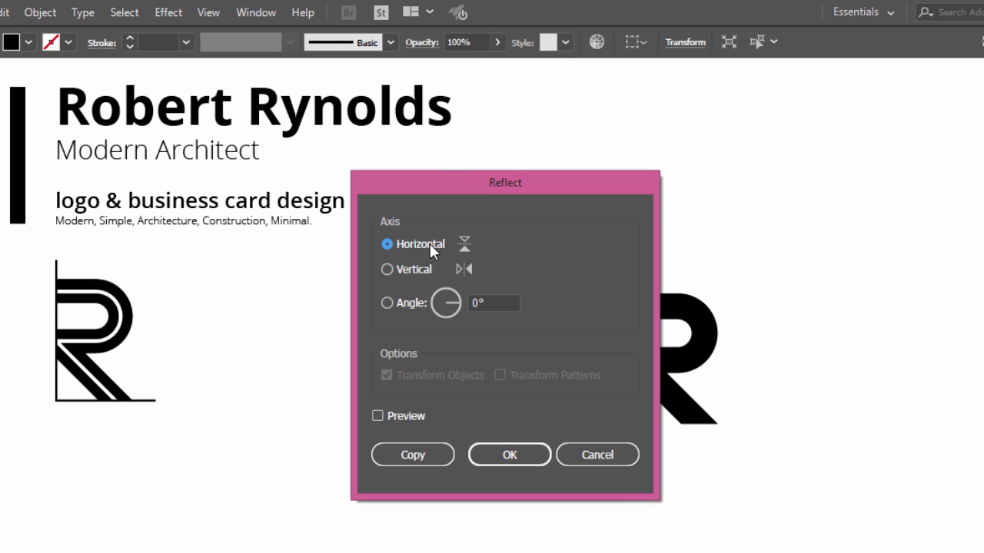
left_click(498, 454)
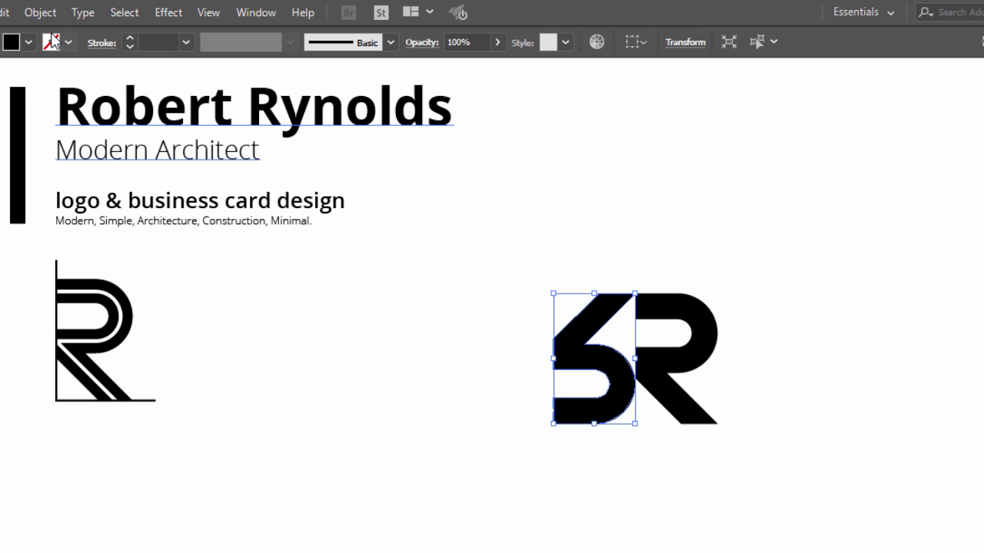
left_click(40, 12)
mouse_move(115, 28)
left_click(362, 94)
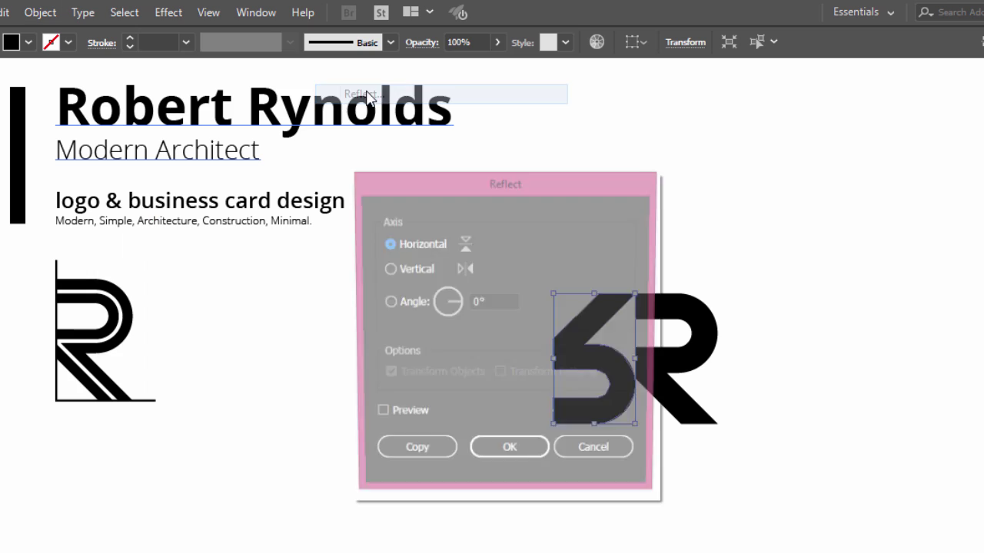
left_click(507, 453)
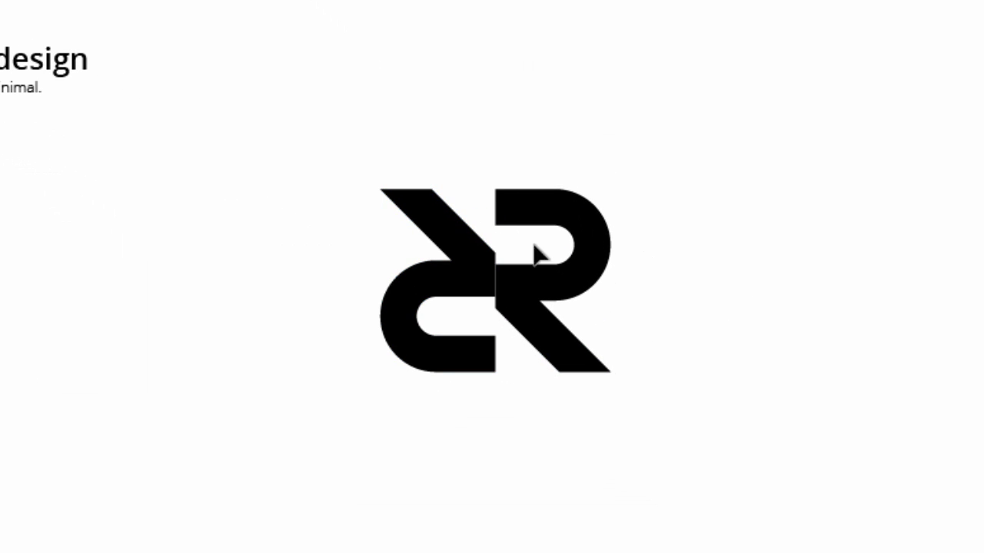
- Raise the right R slightly so the pair aligns as an RR monogram
left_click(549, 212)
left_click(661, 198)
left_click_drag(547, 192, 547, 180)
left_click(662, 160)
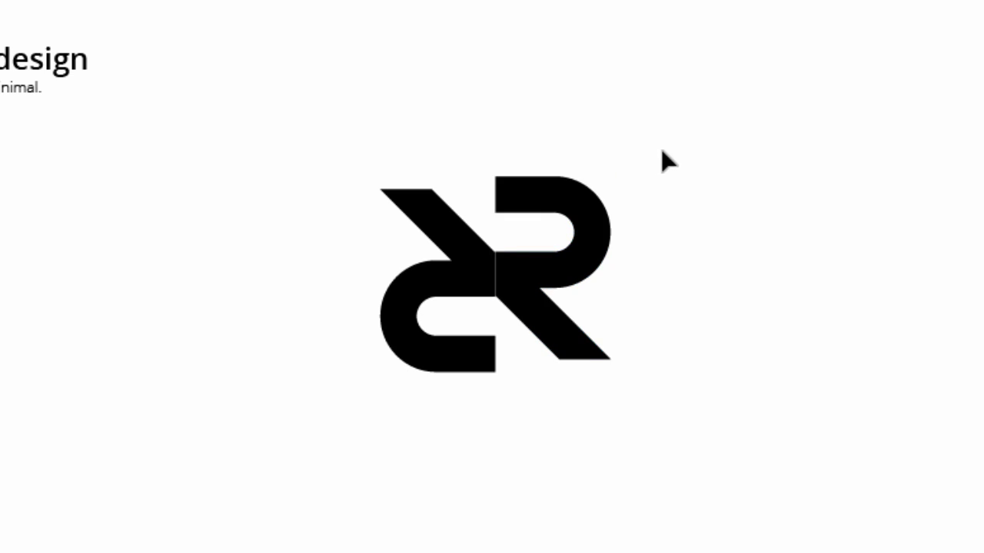
left_click(596, 212)
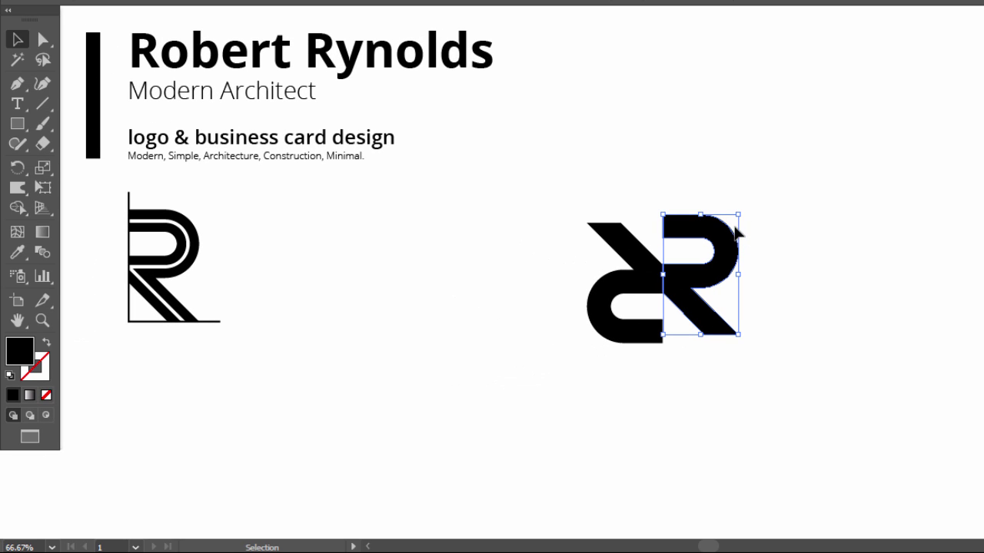
left_click(784, 213)
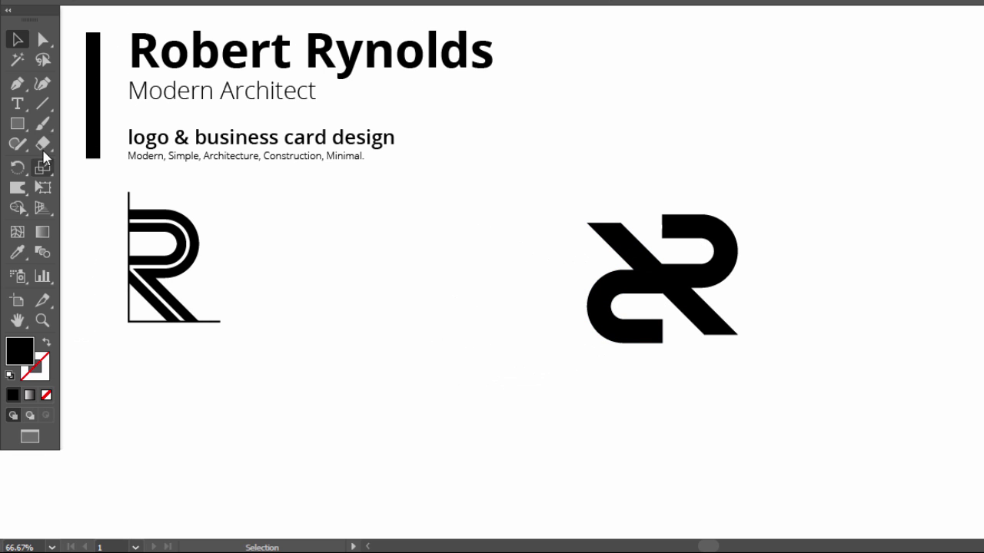
- Draw a stroked, unfilled vertical line through the R and extend it upward
left_click(18, 87)
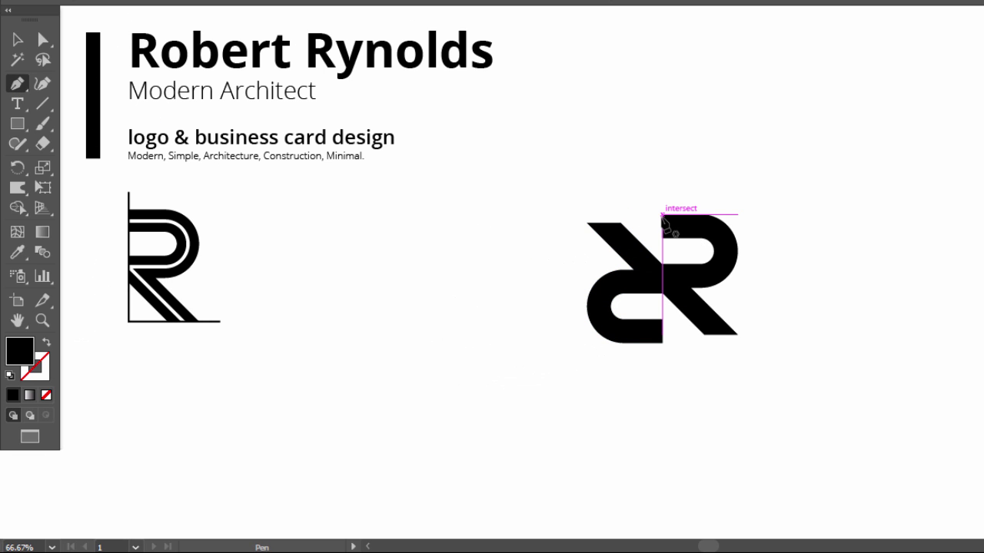
left_click(662, 215)
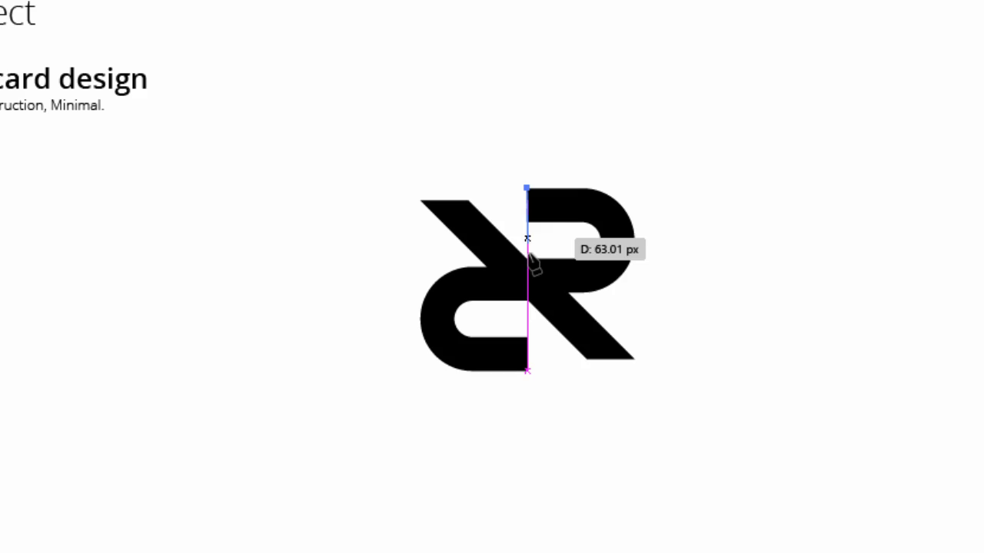
left_click(517, 373)
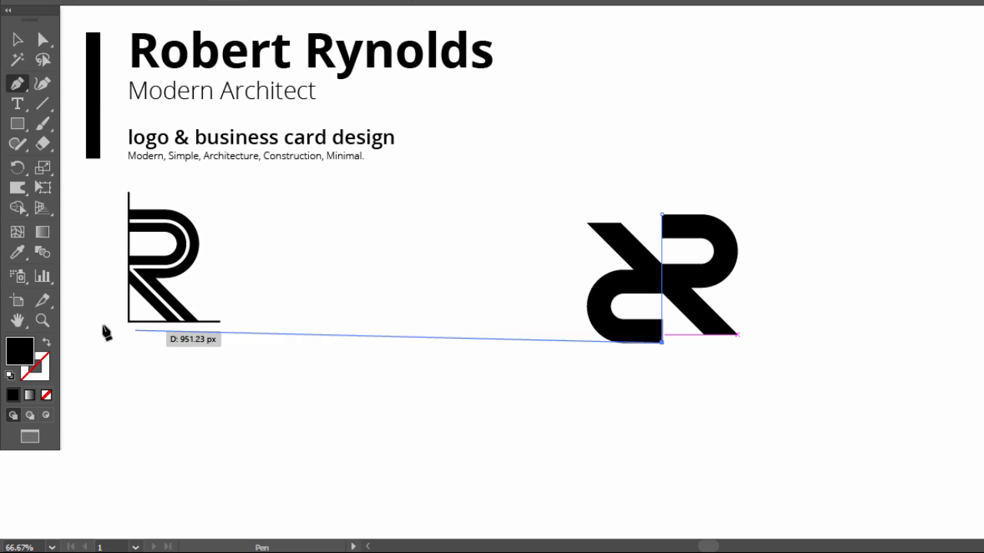
left_click(46, 343)
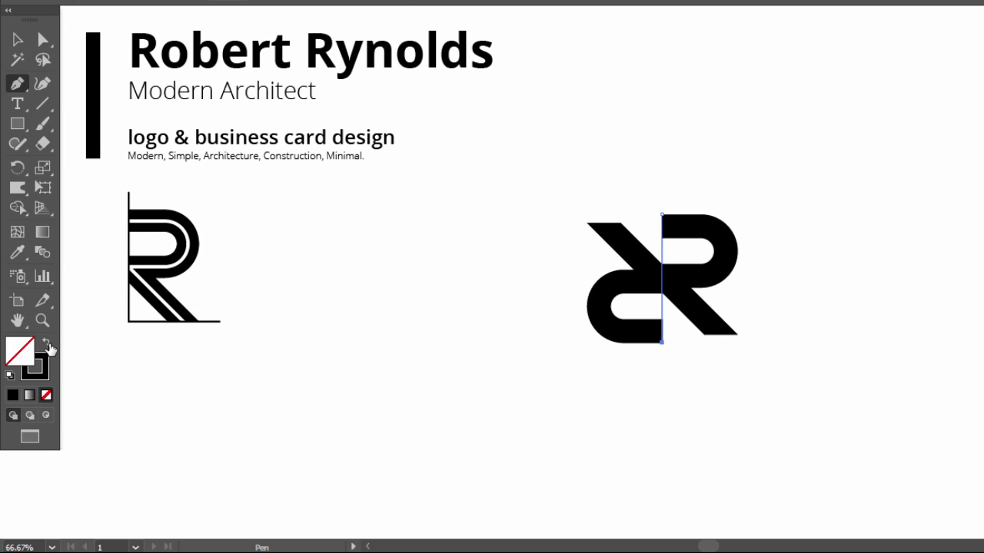
left_click(18, 41)
left_click(491, 311)
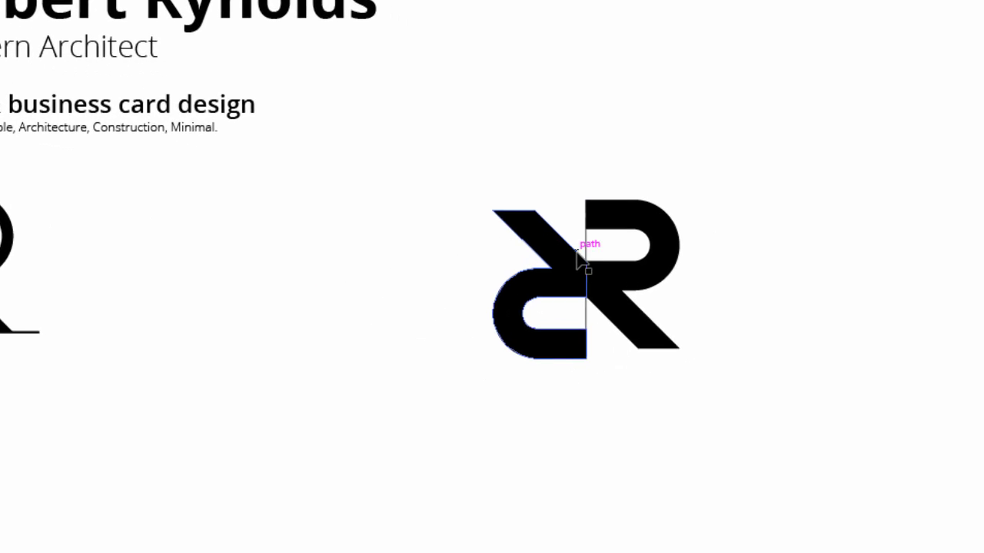
left_click(586, 255)
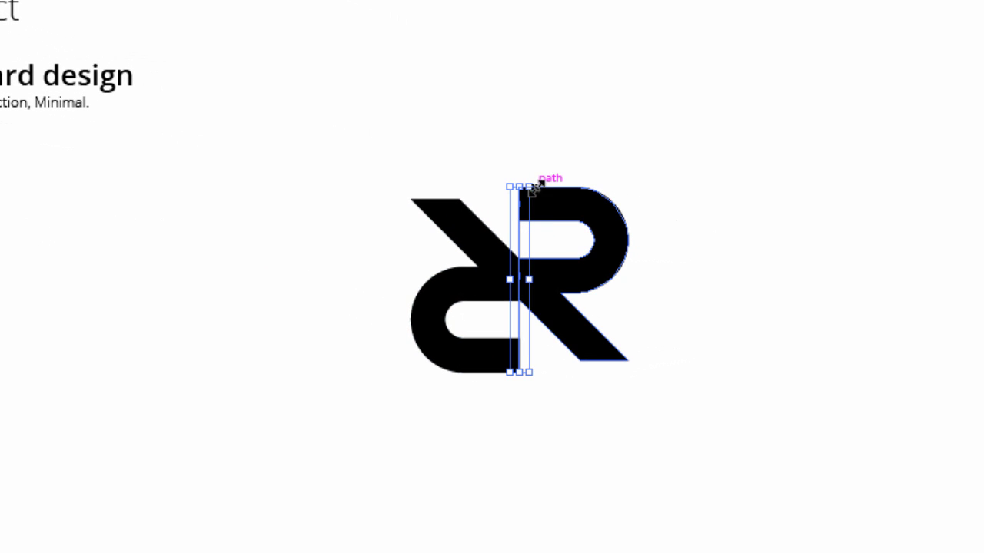
left_click_drag(596, 198, 606, 183)
left_click_drag(542, 169, 546, 156)
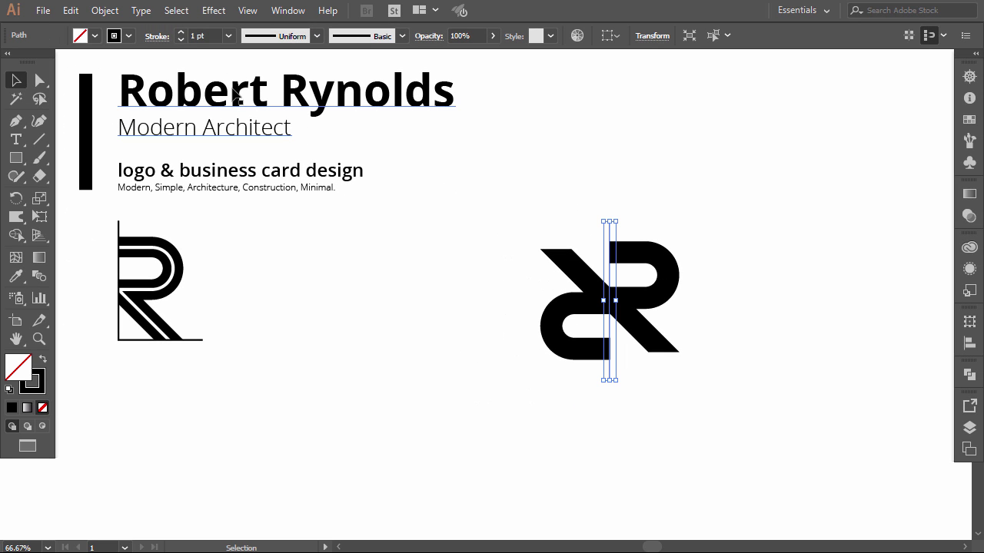
left_click(389, 382)
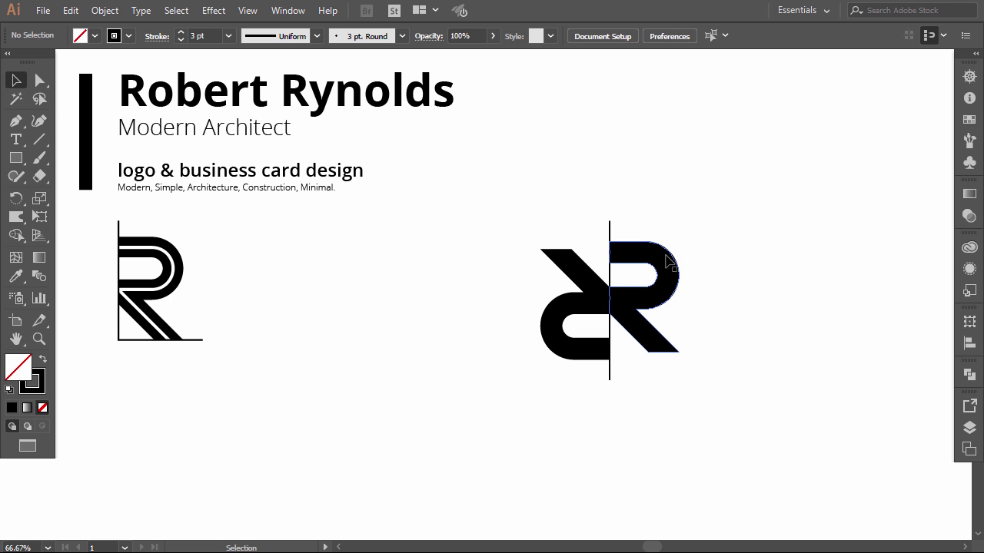
- Group the two R shapes and align them along their bottoms
left_click(624, 302)
left_click(563, 316, "shift")
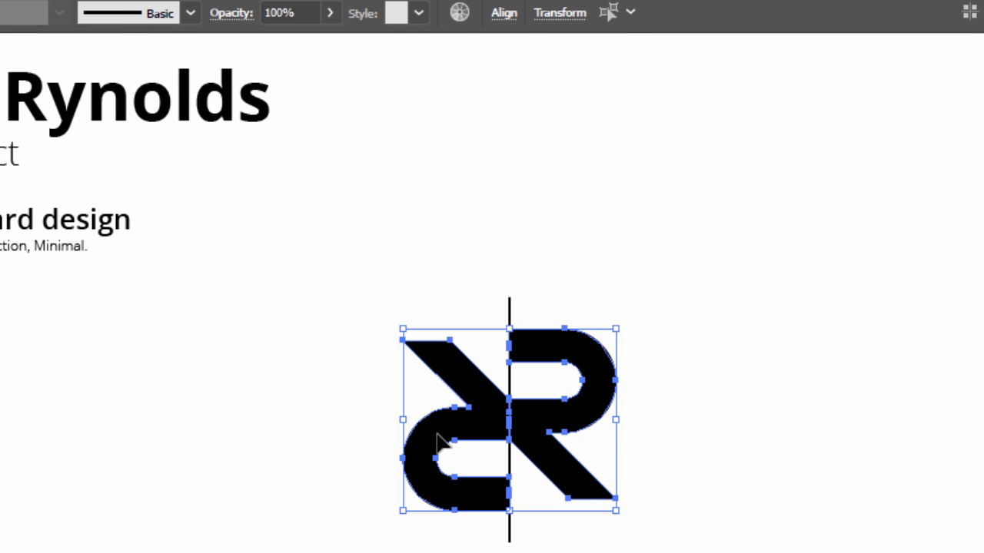
key("ctrl+g")
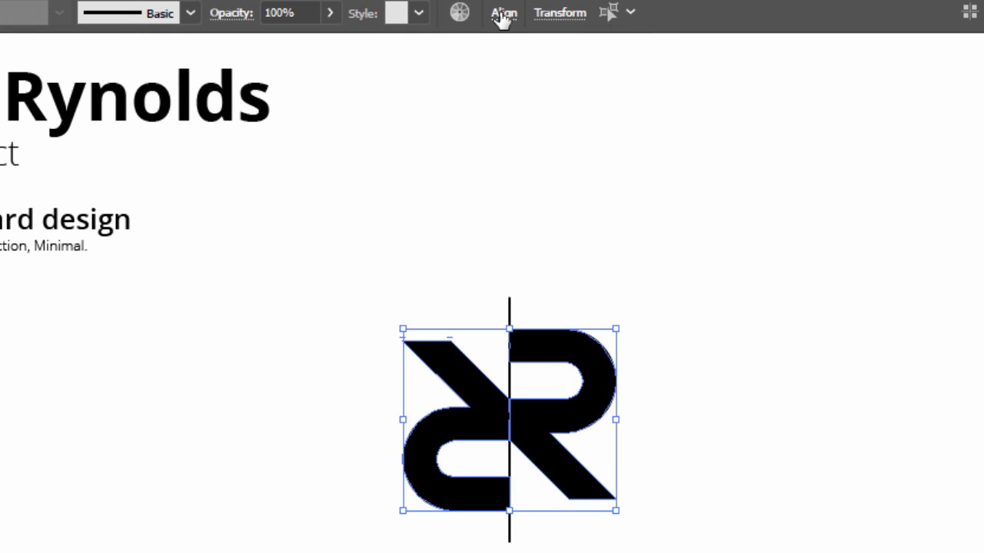
left_click(502, 14)
left_click(494, 75)
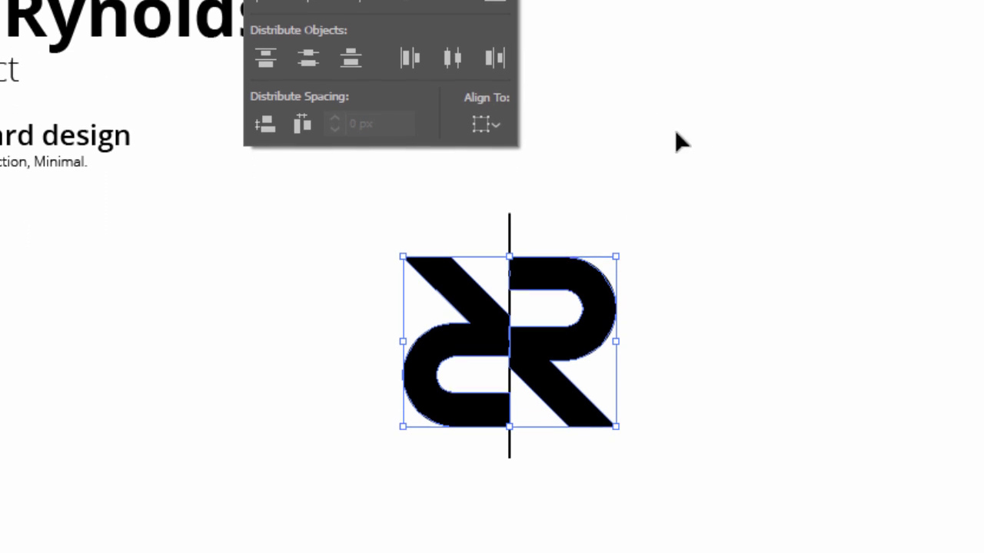
left_click(738, 251)
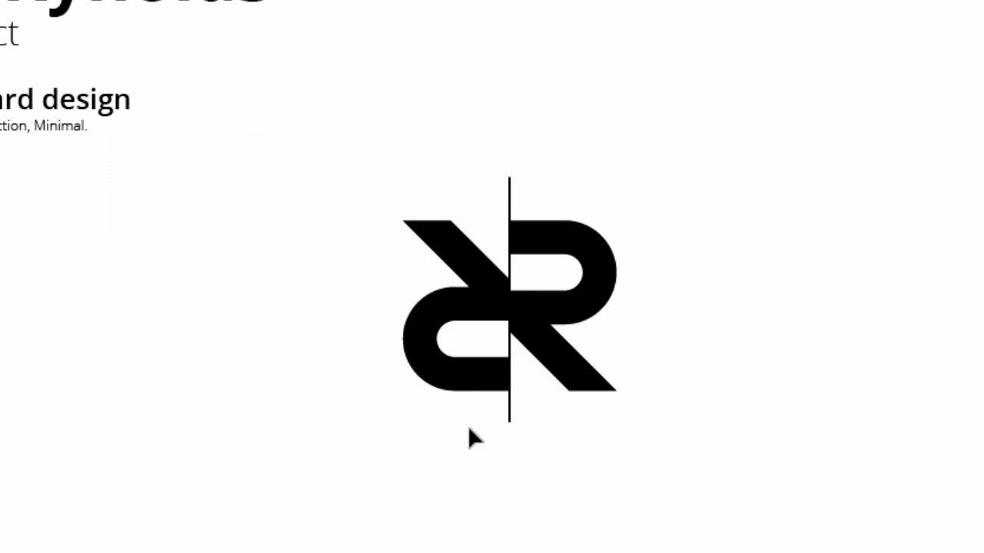
- Vertically centre both R shapes and the line, then reselect the vertical line
left_click_drag(540, 186, 459, 331)
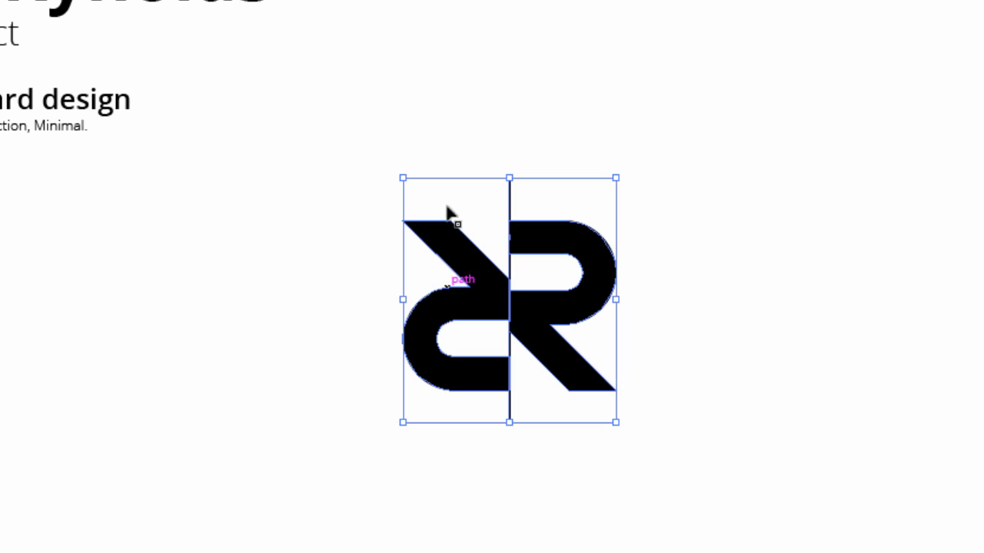
left_click(503, 0)
left_click(452, 0)
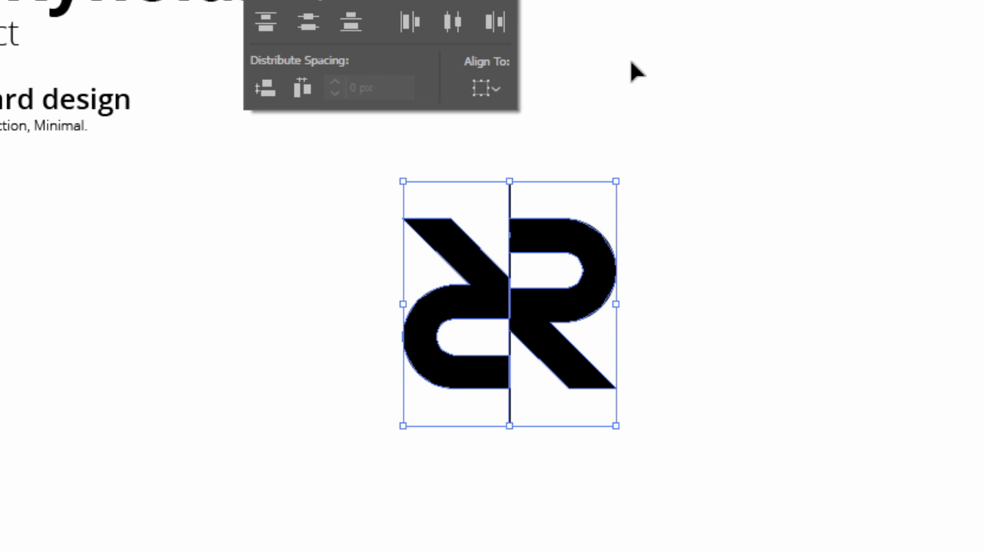
left_click(815, 203)
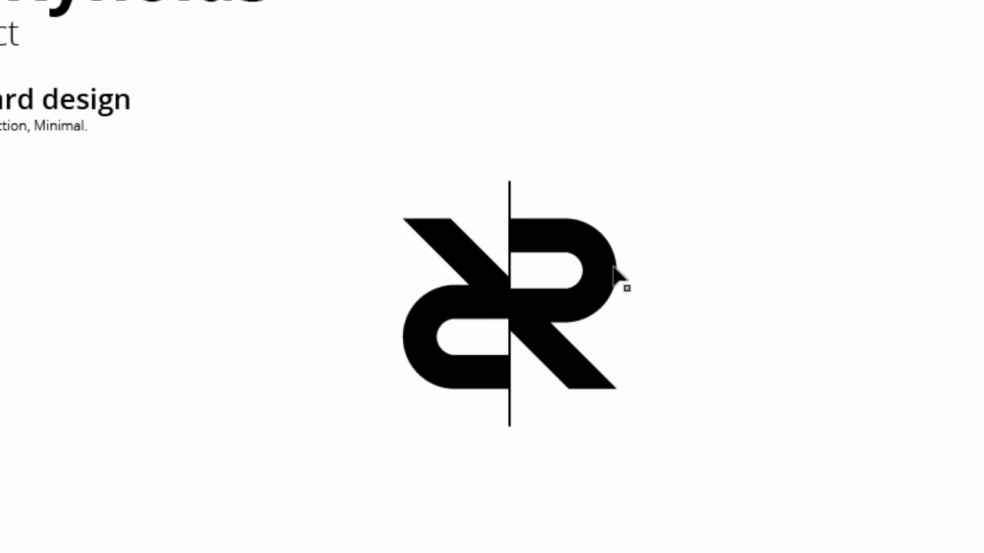
left_click_drag(600, 195, 459, 173)
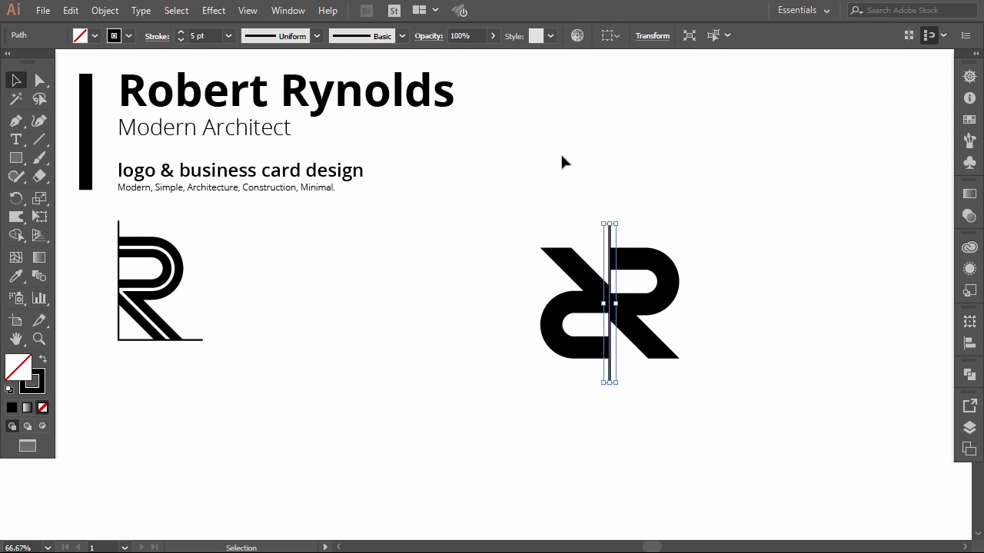
left_click(611, 155)
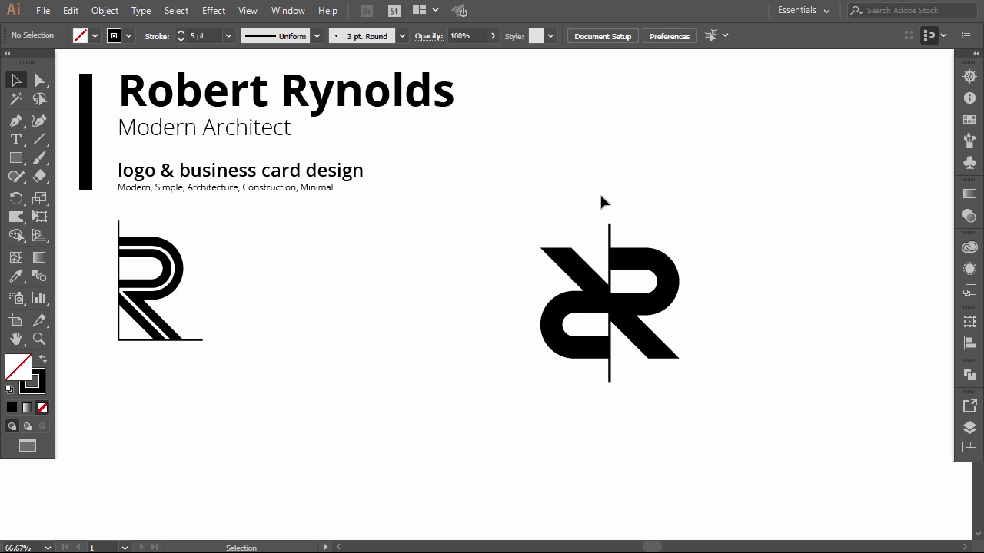
left_click_drag(645, 234, 645, 234)
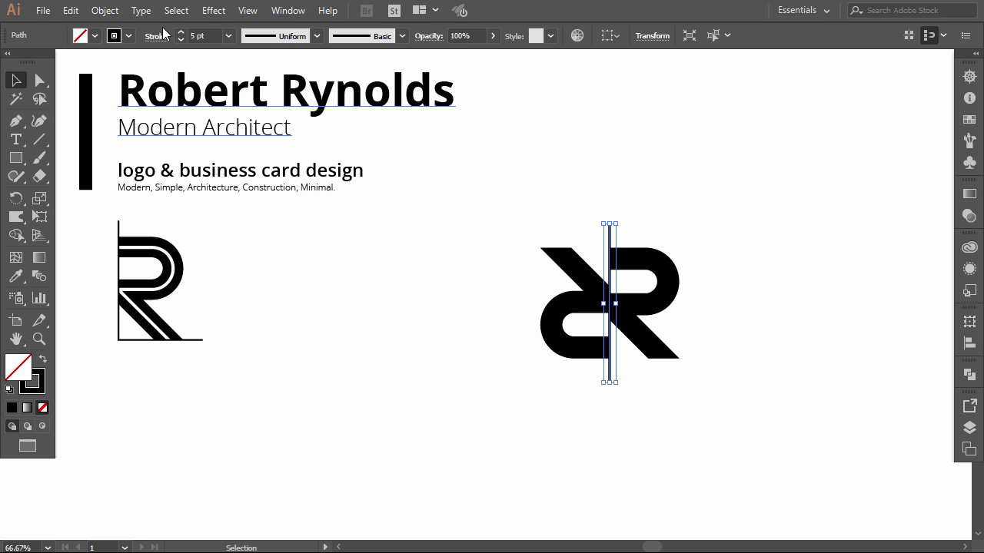
left_click(549, 213)
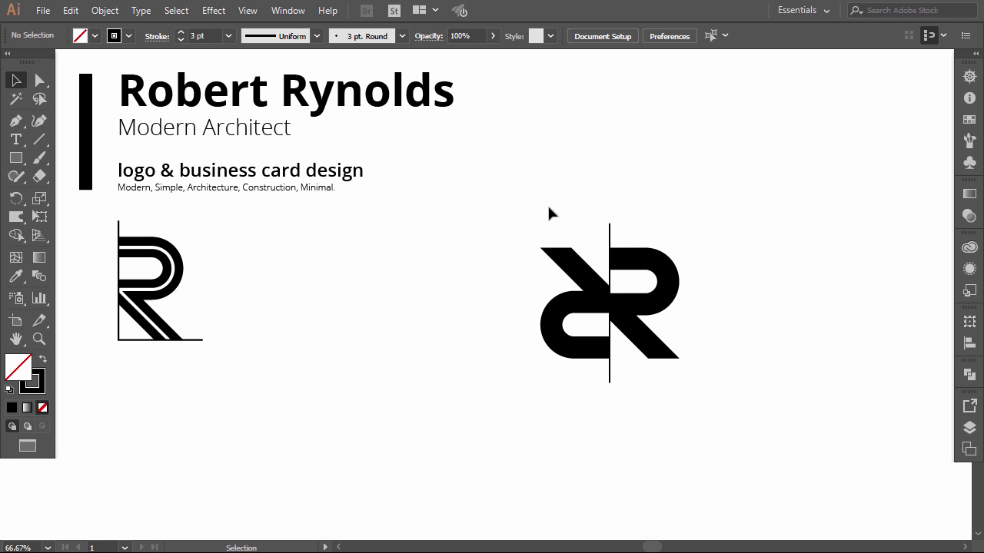
left_click_drag(634, 232, 634, 234)
left_click(104, 10)
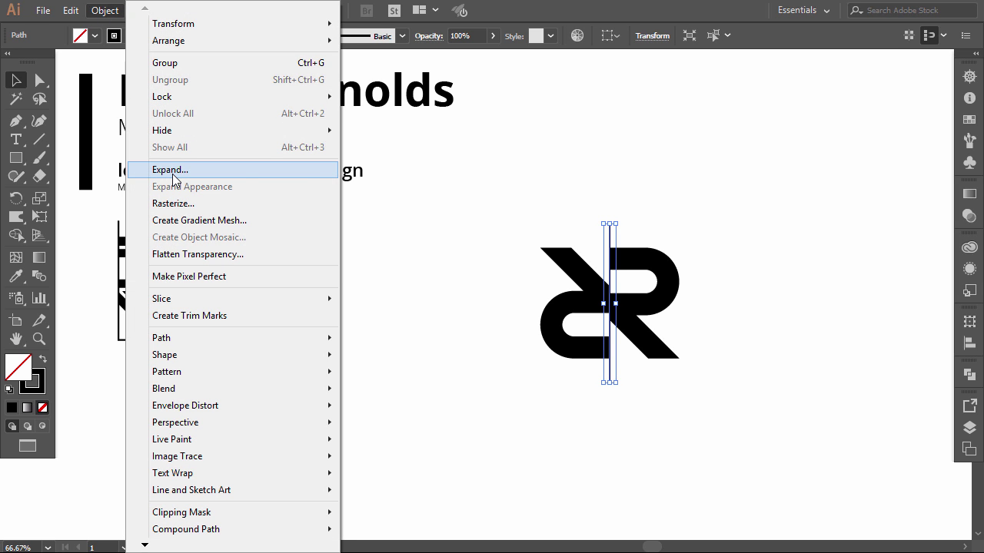
- Expand the vertical line's fill and stroke into a filled shape
left_click(170, 170)
left_click(441, 372)
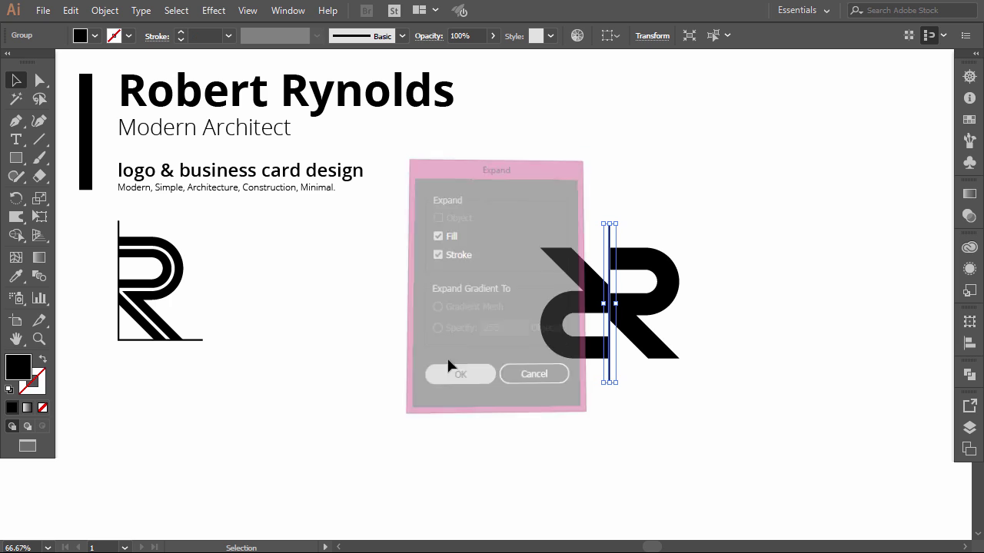
left_click(451, 346)
- Resize the RR monogram, place it below the single R, and copy it to the right
left_click_drag(471, 228, 724, 360)
left_click_drag(681, 225, 664, 243)
left_click_drag(600, 275, 256, 234)
left_click_drag(318, 342, 332, 357)
left_click_drag(301, 294, 211, 442)
left_click(307, 413)
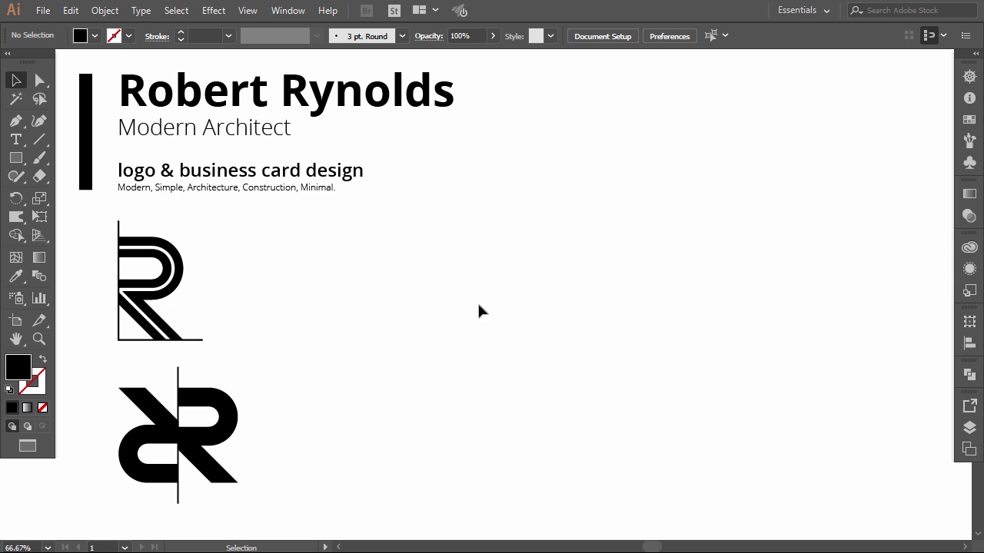
left_click_drag(155, 435, 154, 456)
left_click_drag(158, 429, 517, 302)
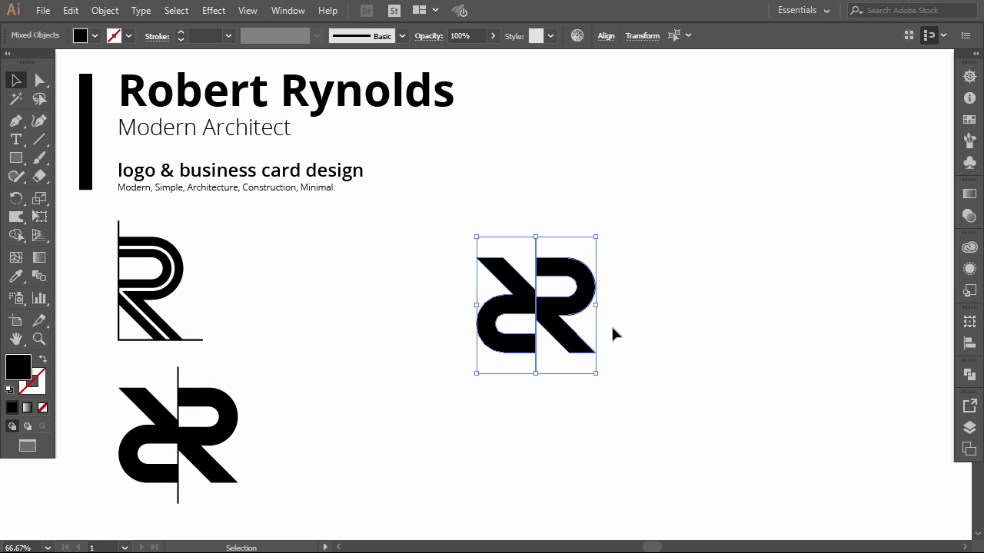
- Reflect the copy's left half horizontally and reposition the shapes and dividing line
left_click(616, 309)
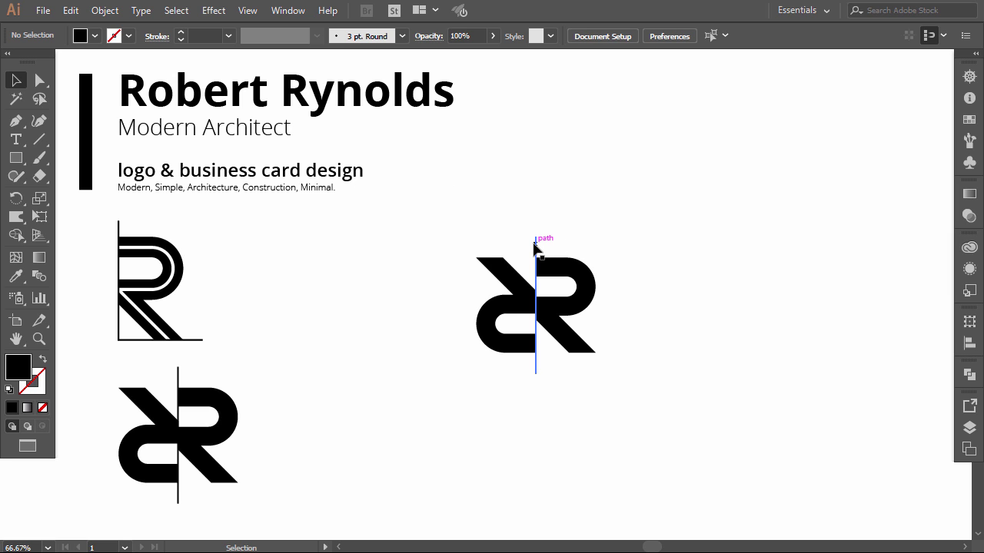
left_click(503, 271)
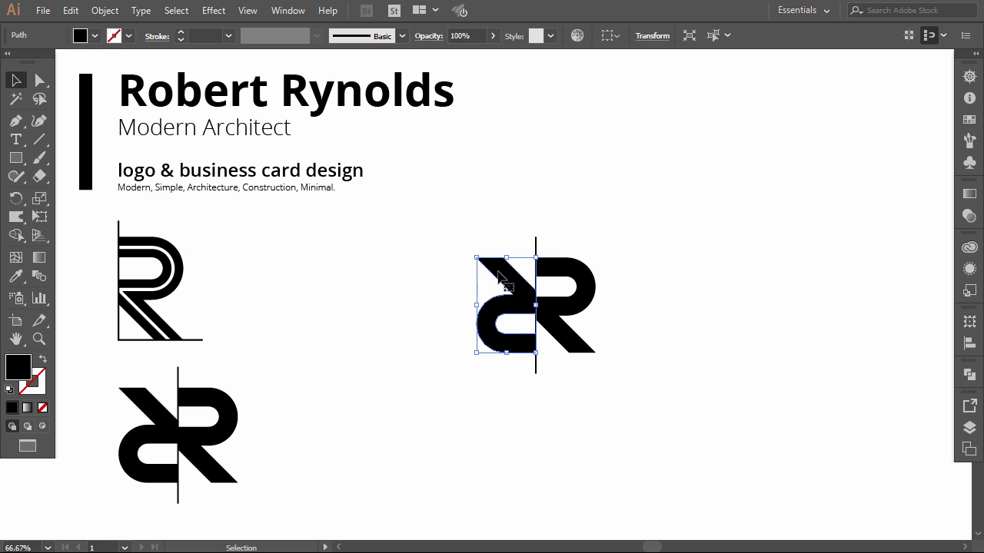
left_click(105, 10)
mouse_move(228, 25)
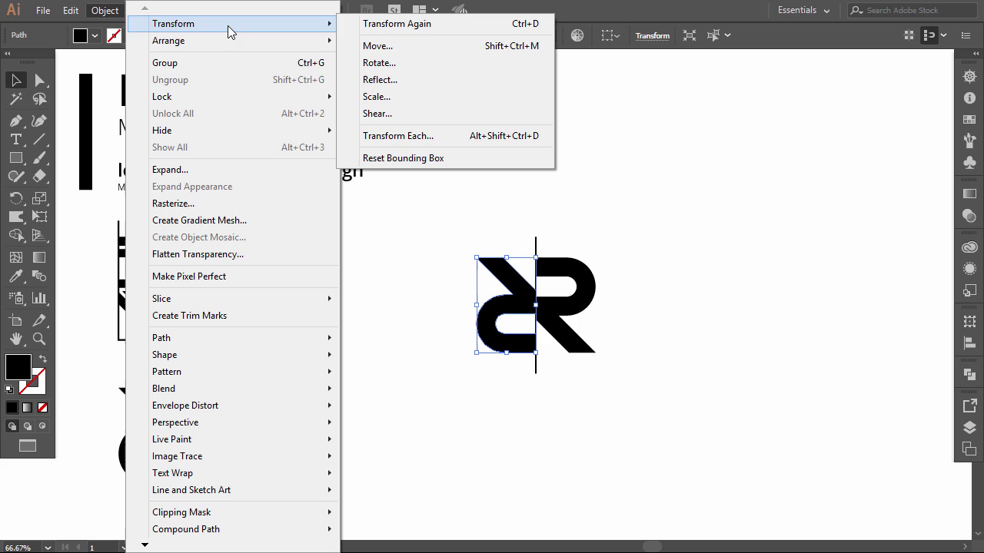
left_click(374, 81)
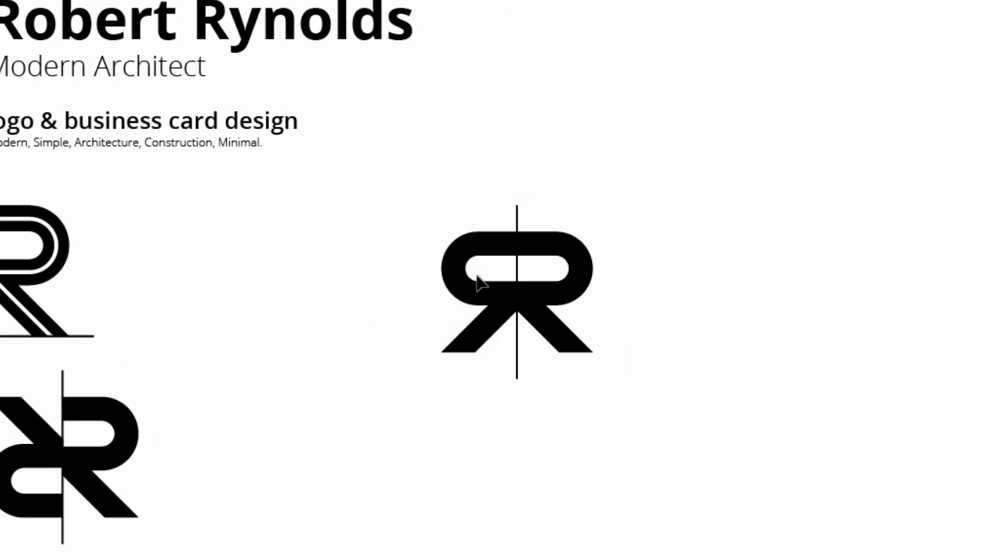
left_click_drag(475, 280, 625, 279)
left_click_drag(499, 368, 591, 368)
- Turn the dividing line horizontal along the logo's base and reposition the variant
left_click(591, 203)
left_click_drag(592, 161, 700, 278)
left_click_drag(590, 280, 586, 354)
left_click(350, 121)
left_click_drag(435, 180, 726, 365)
left_click_drag(635, 277, 548, 275)
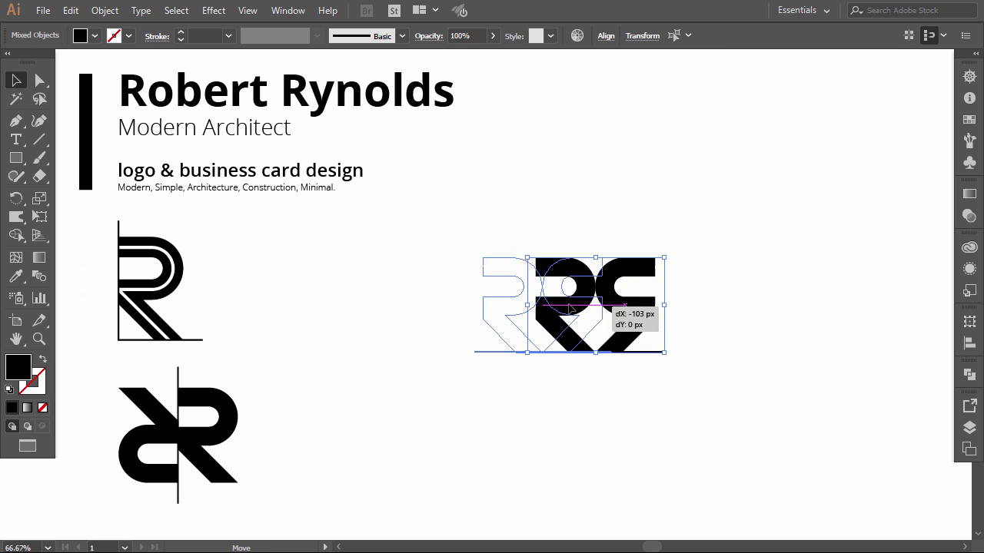
left_click_drag(569, 309, 667, 294)
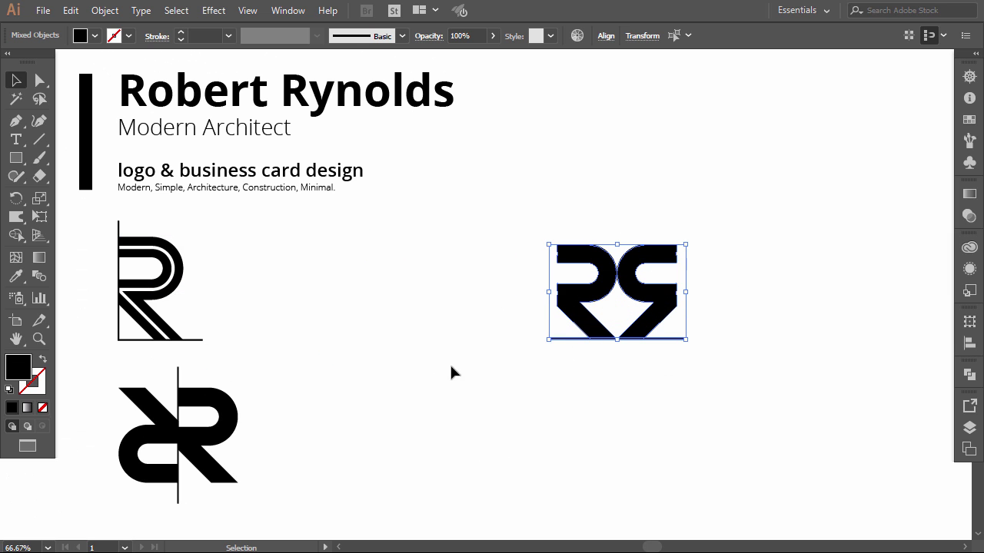
left_click(452, 372)
- Move the lower RR monogram beside the single R and shift the variant left
left_click_drag(272, 381, 129, 483)
left_click_drag(159, 422, 315, 294)
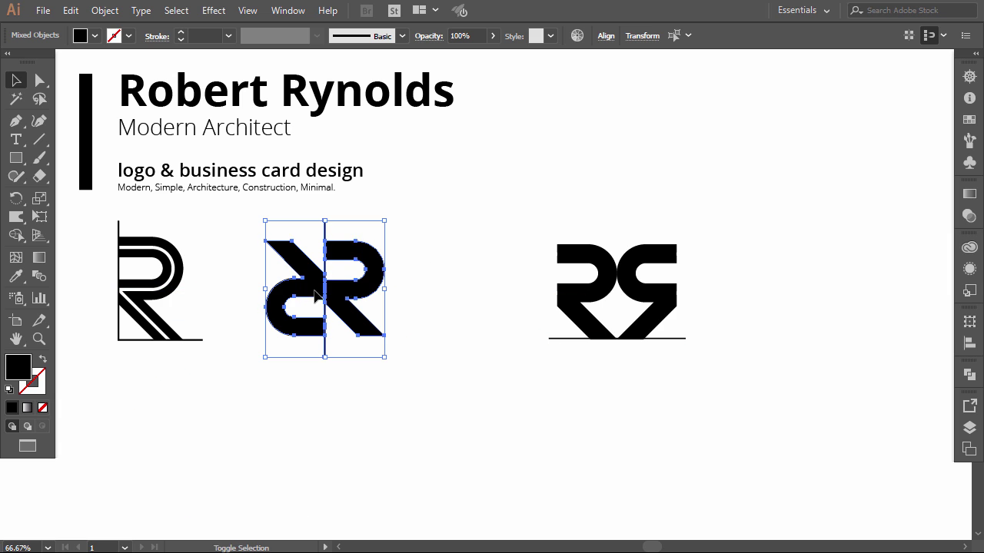
left_click_drag(639, 305, 552, 312)
left_click_drag(650, 225, 115, 339)
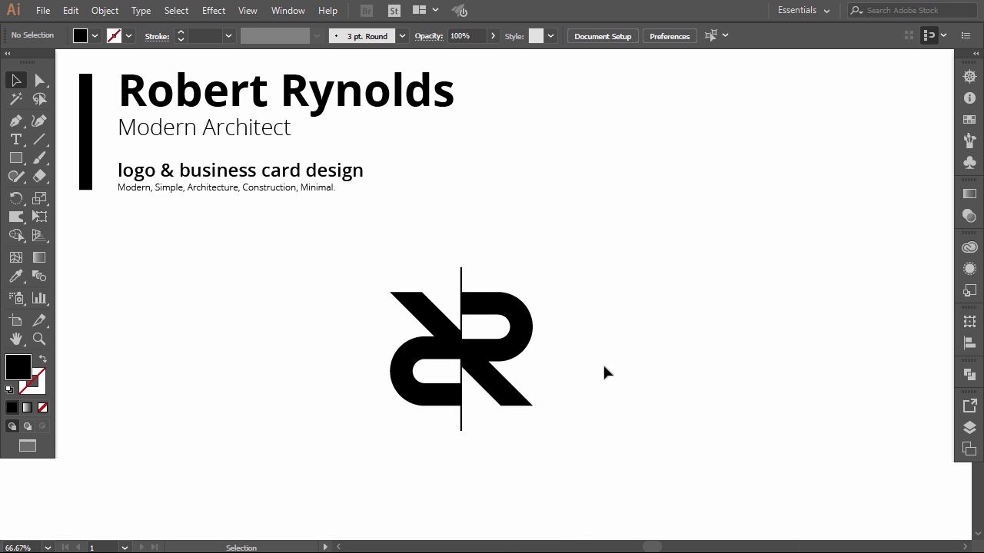
- Move the RR monogram left and place a copy of the title beside it
left_click_drag(412, 413, 389, 419)
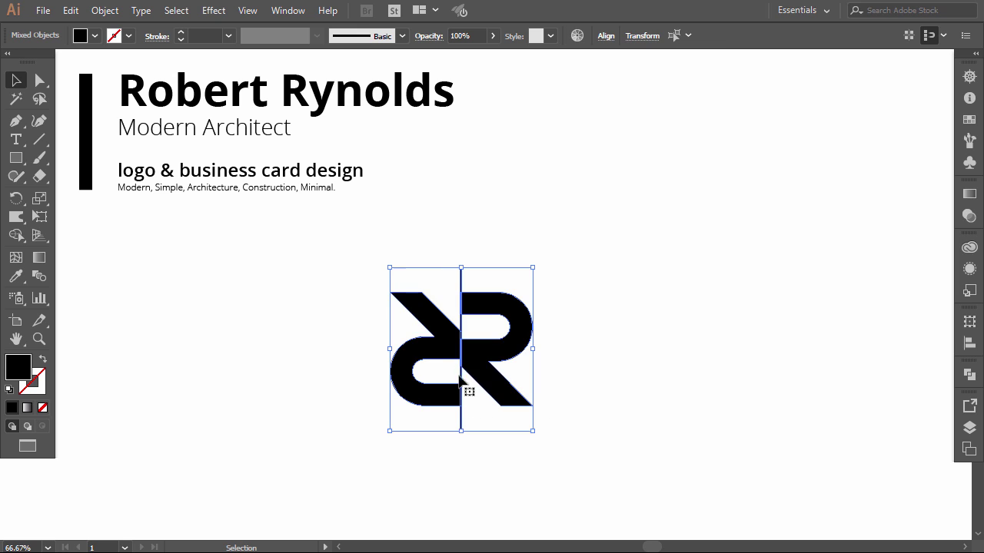
left_click_drag(467, 370, 262, 369)
left_click(307, 254)
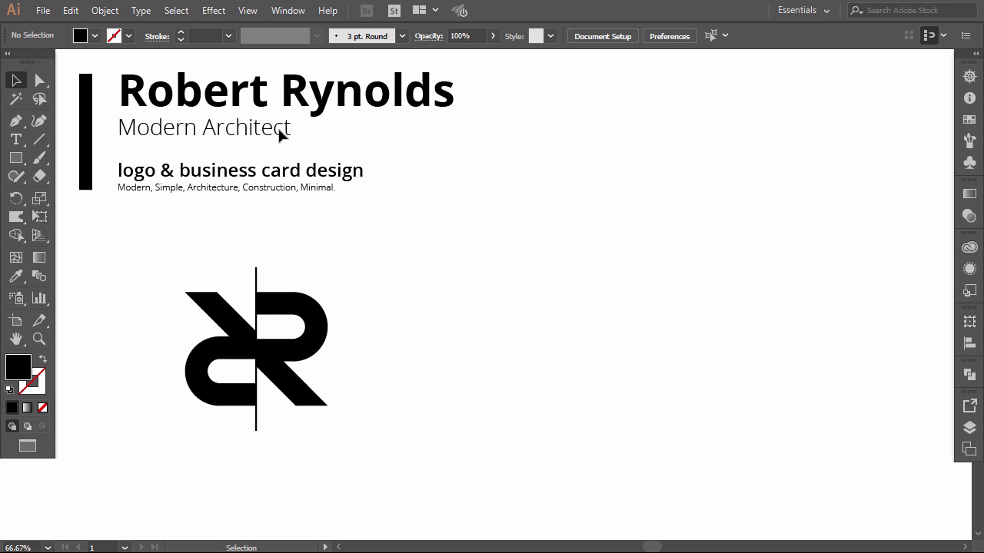
left_click_drag(218, 108, 466, 311)
left_click(464, 409)
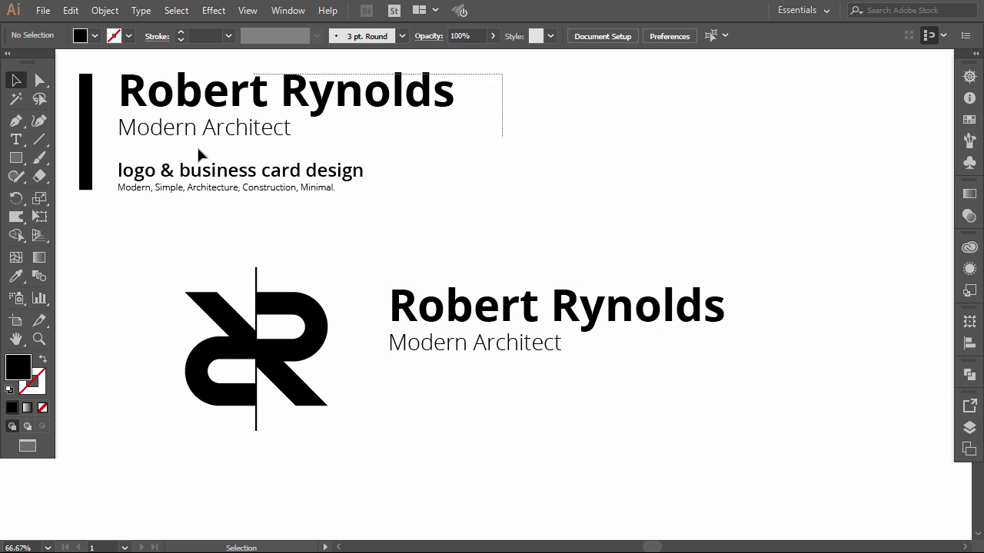
- Delete the old header text and bar, then move the monogram and title up
left_click_drag(199, 154, 77, 196)
key("Delete")
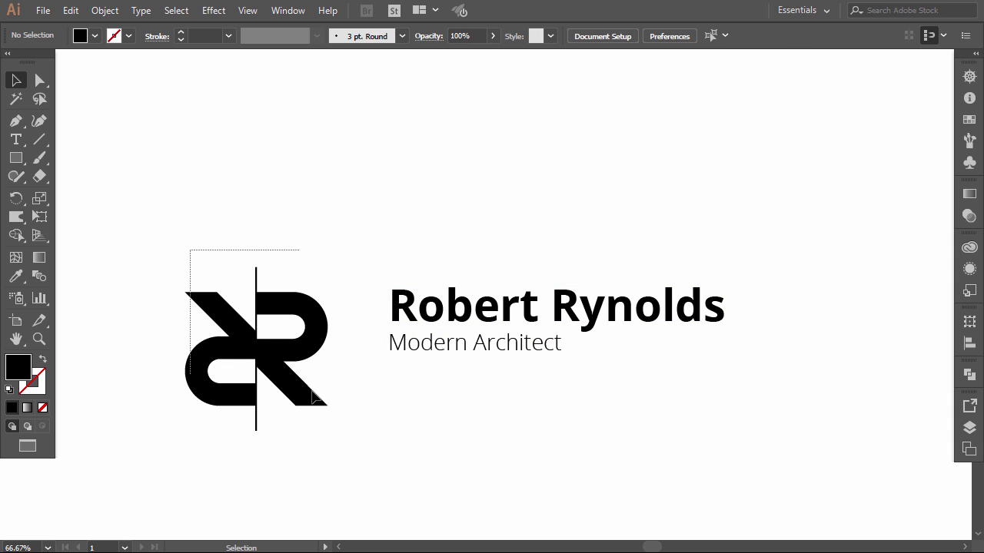
left_click_drag(312, 391, 295, 306)
left_click_drag(385, 285, 644, 337)
left_click_drag(494, 333, 485, 239)
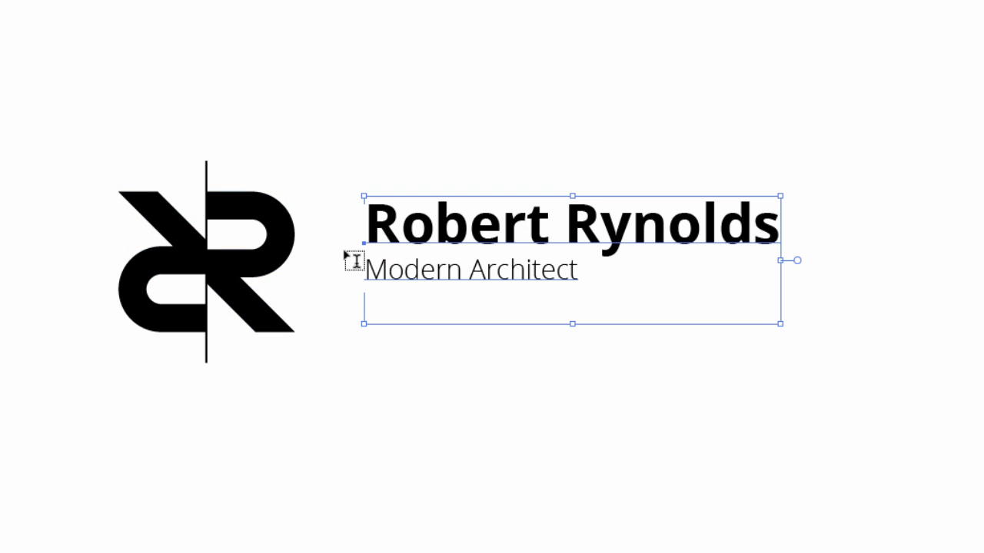
- Remove the Modern Architect line and set the name in all caps on two lines
left_click(372, 273)
left_click_drag(366, 271, 673, 270)
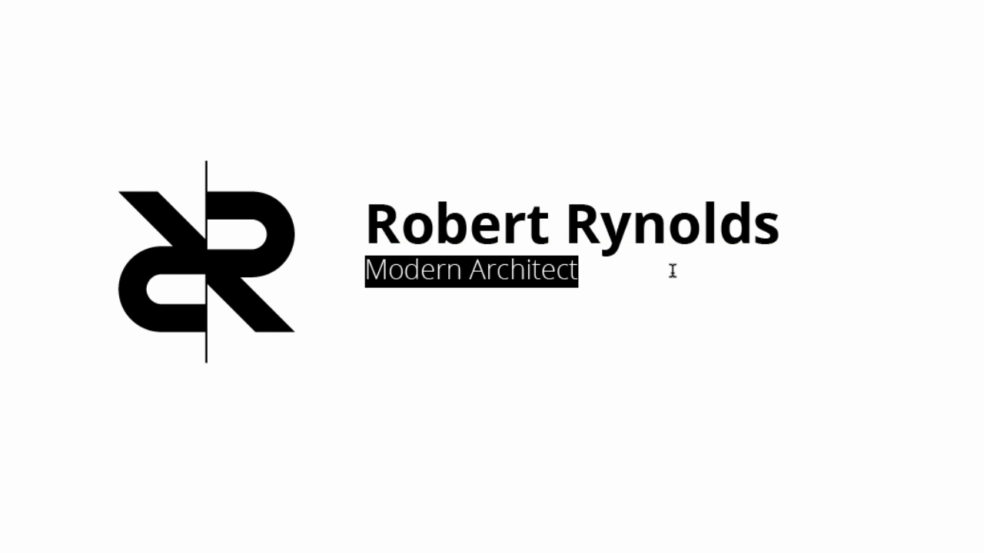
key("BackSpace")
key("BackSpace")
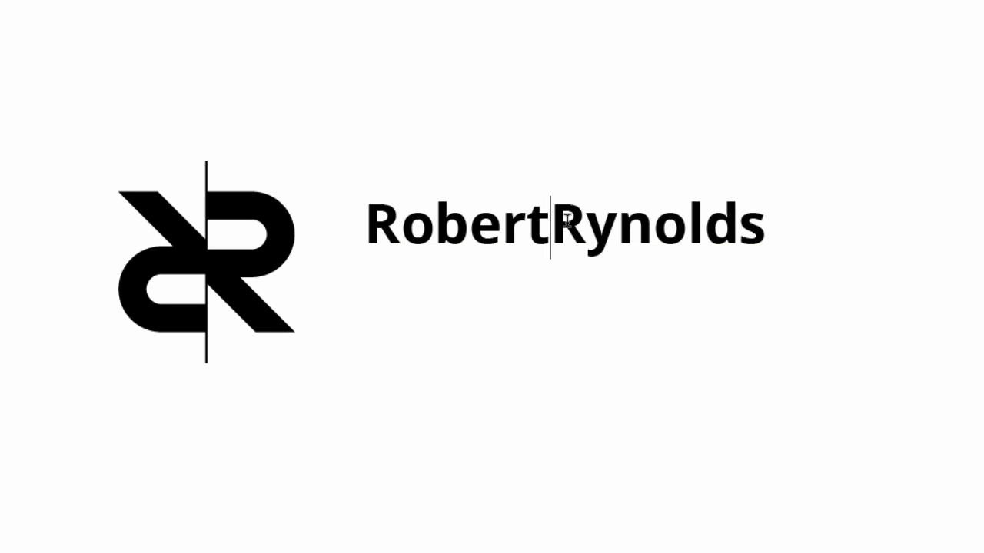
key("Return")
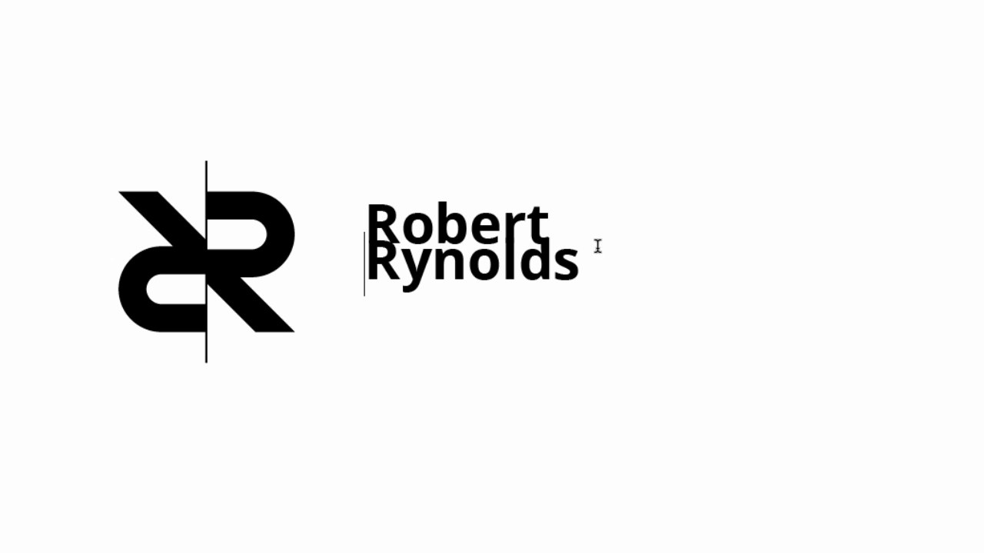
left_click_drag(584, 261, 344, 202)
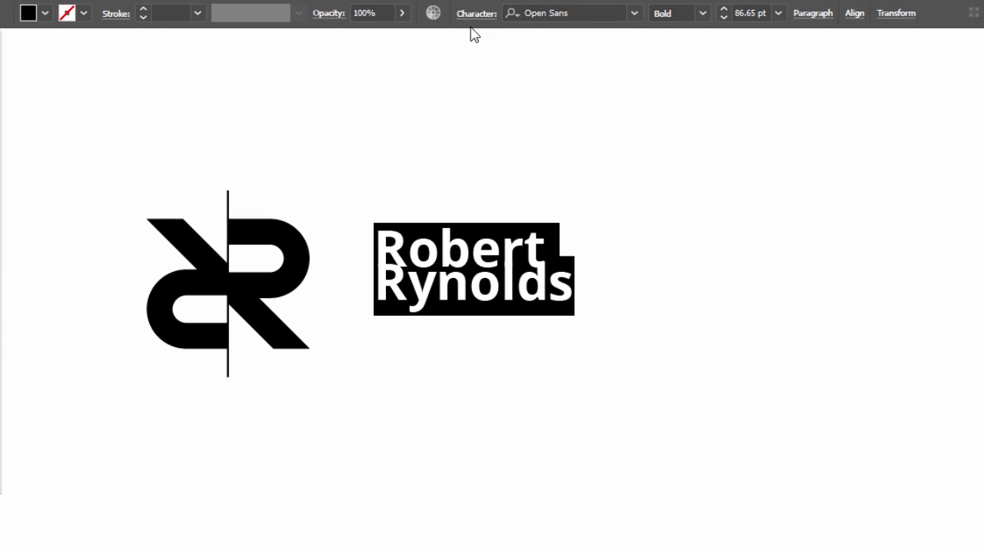
left_click(472, 15)
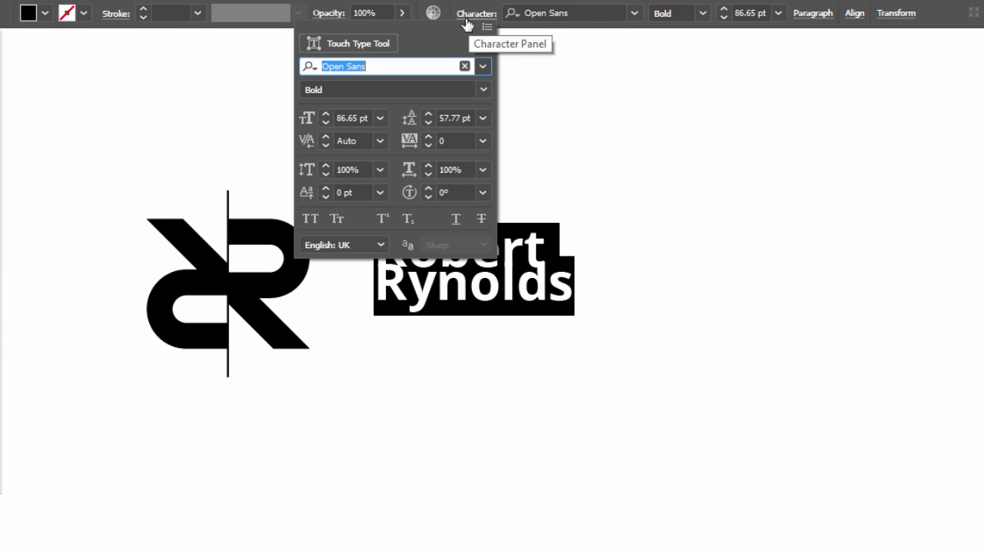
left_click(309, 219)
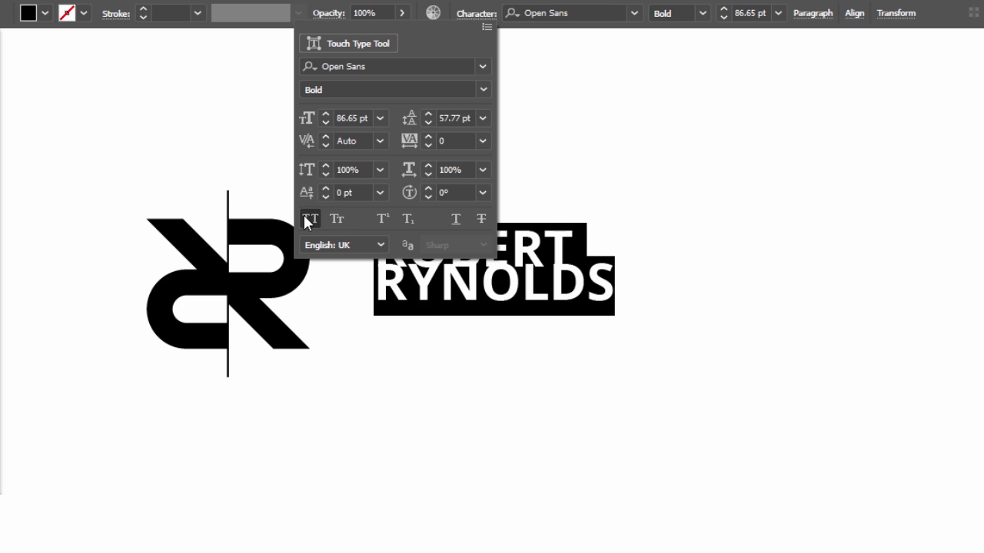
left_click(478, 14)
left_click(547, 267)
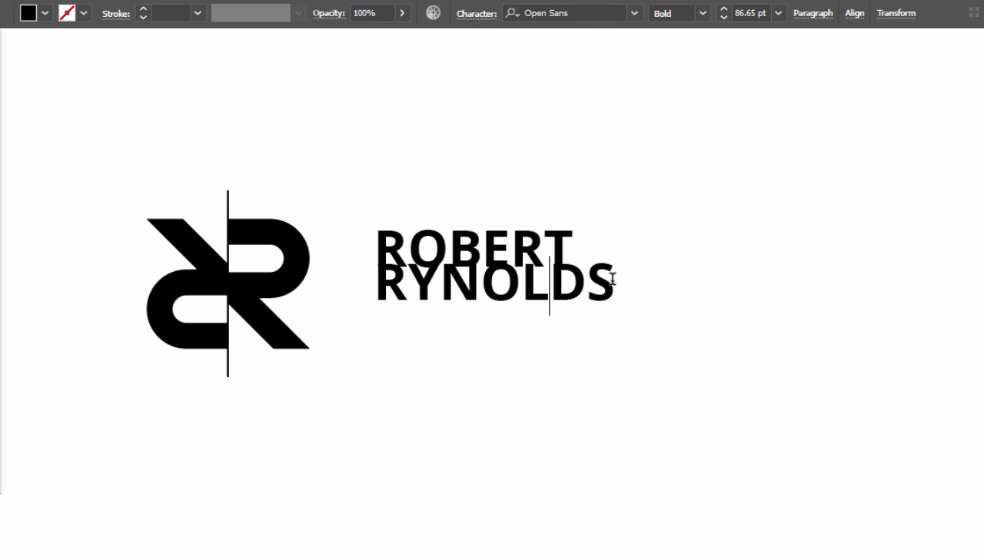
left_click_drag(612, 279, 367, 280)
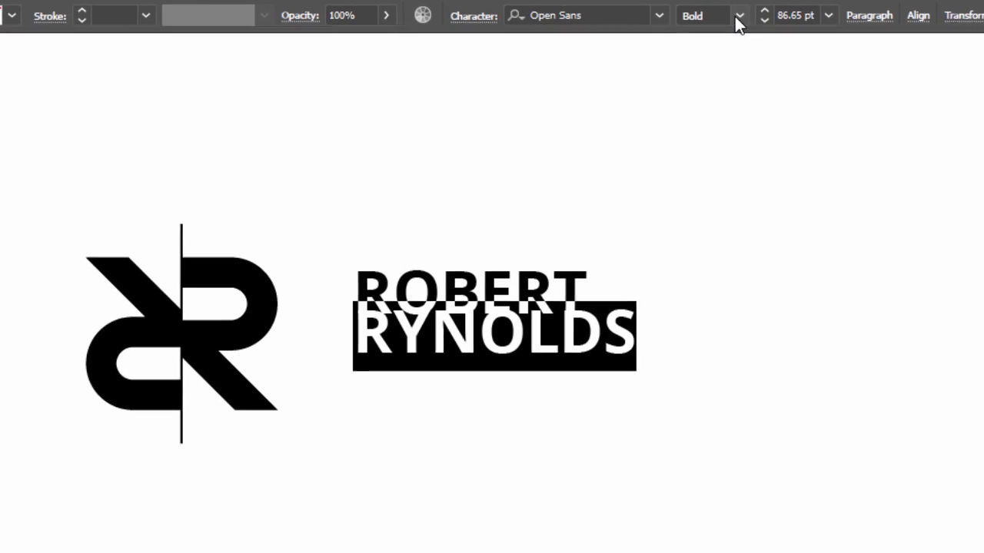
left_click(738, 15)
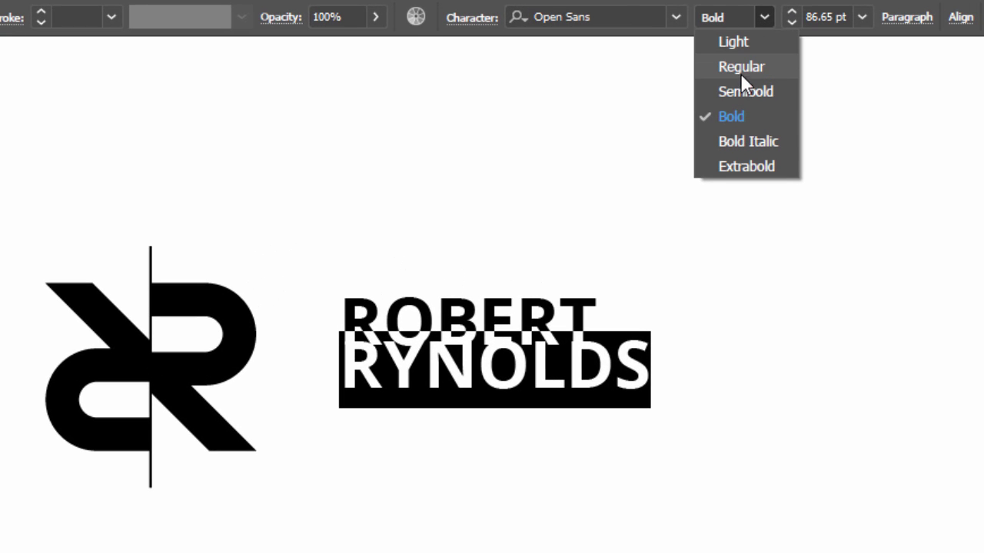
left_click(741, 43)
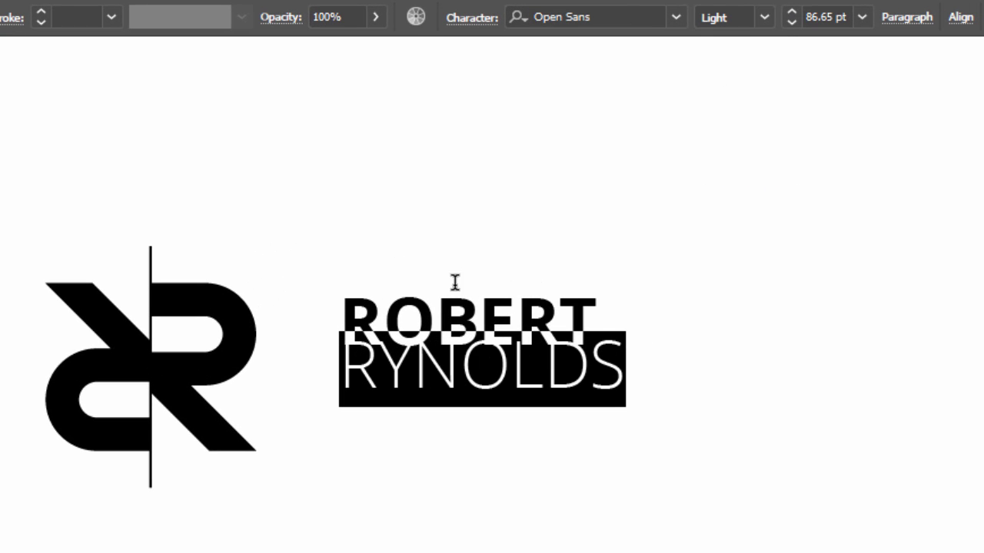
left_click(584, 309)
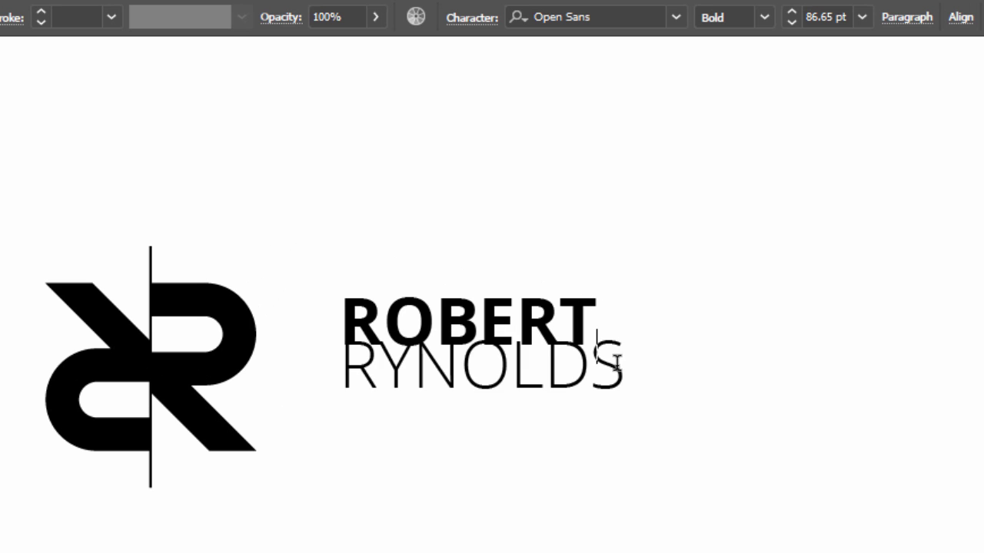
left_click_drag(617, 363, 353, 375)
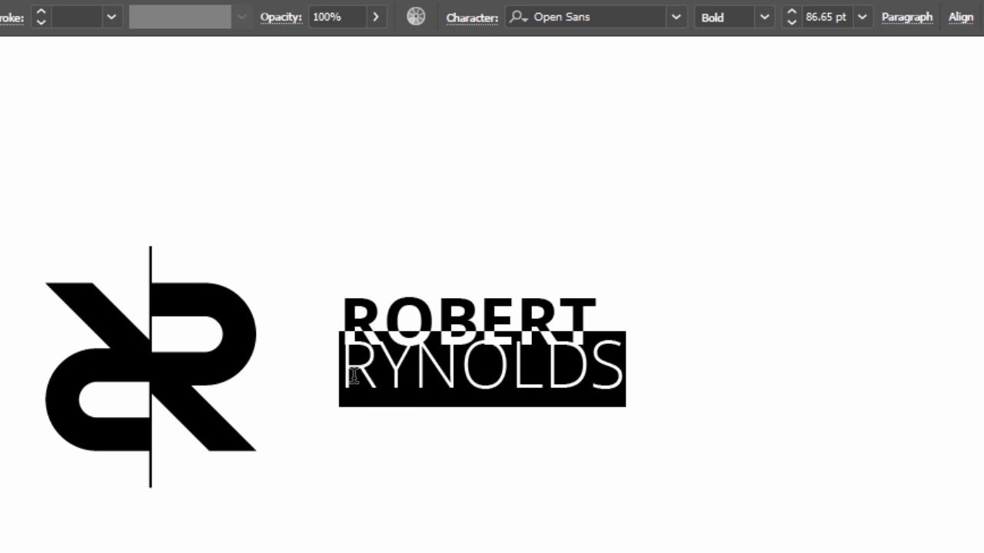
left_click(473, 21)
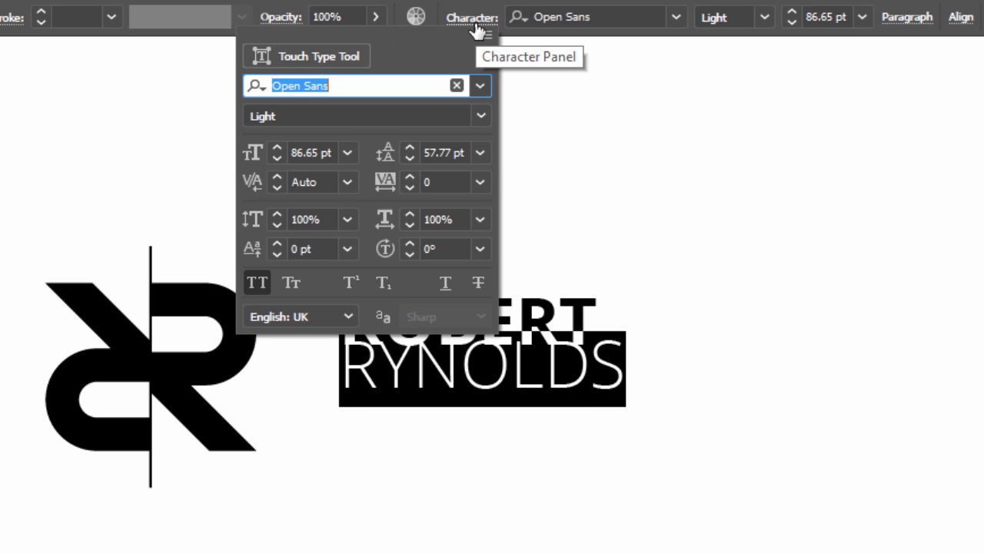
- Give the surname a 36 pt size and 800 tracking
left_click(348, 152)
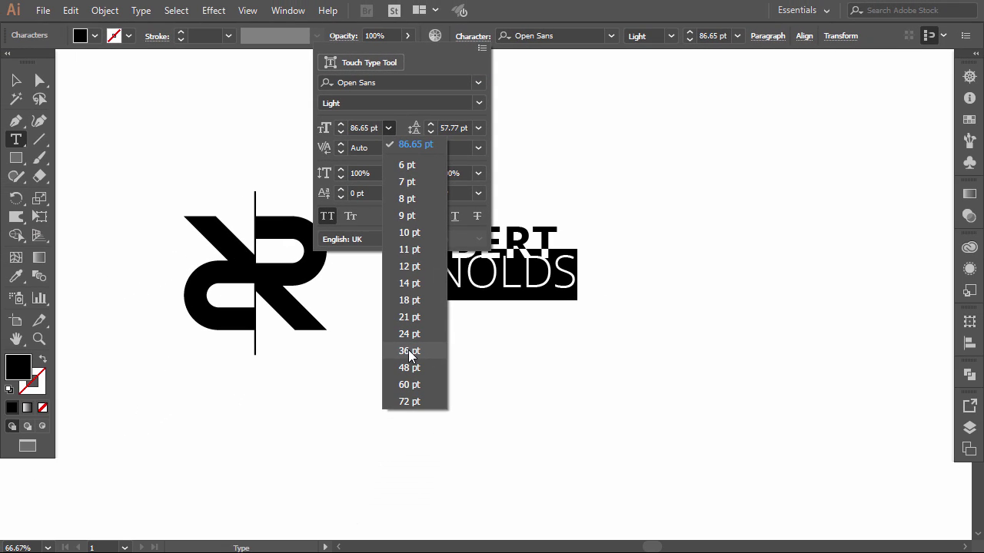
left_click(410, 351)
key("Escape")
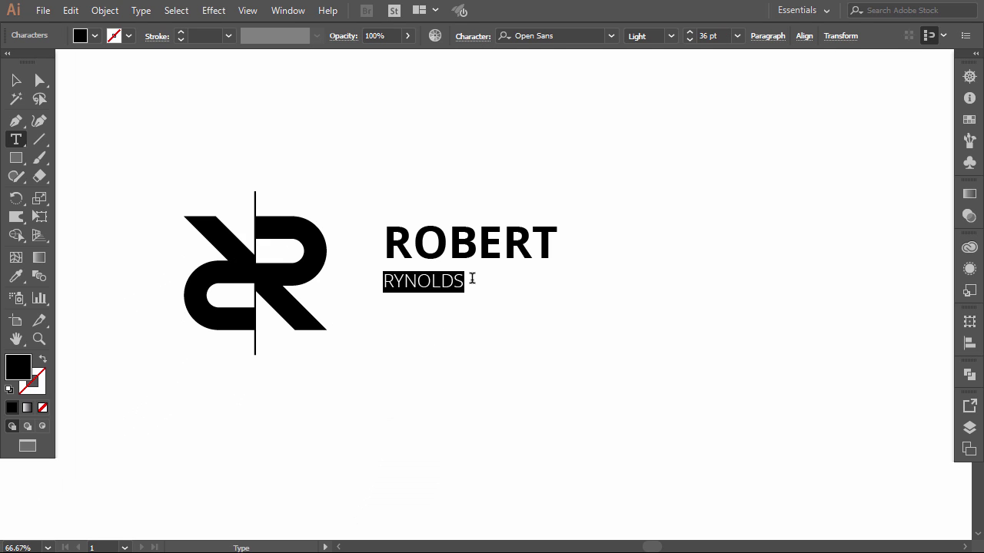
left_click(472, 37)
left_click(449, 148)
type("200")
key("Return")
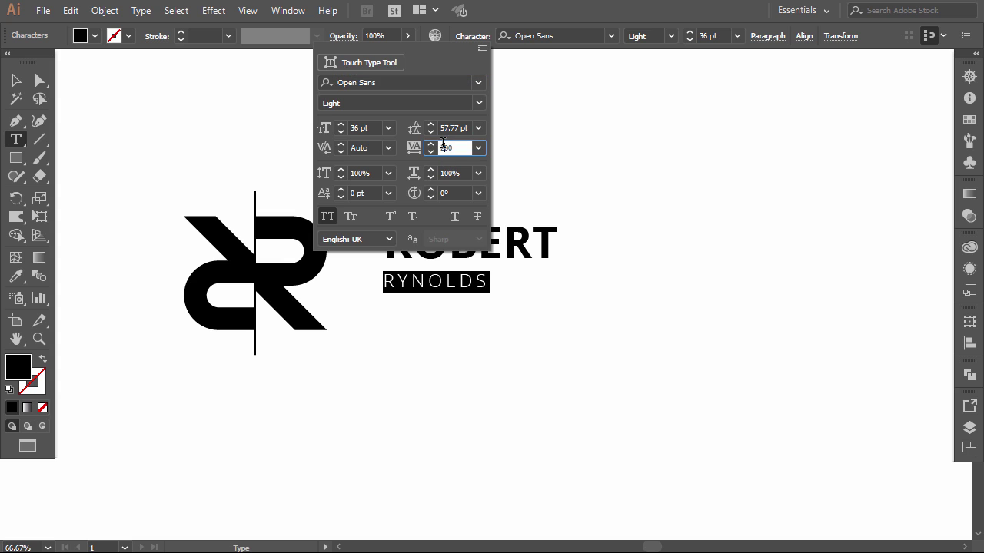
type("8")
key("Return")
- Nudge the surname with the arrow keys into place beneath the first name
key("Escape")
key("Up")
key("Up")
key("Up")
key("Up")
key("Right")
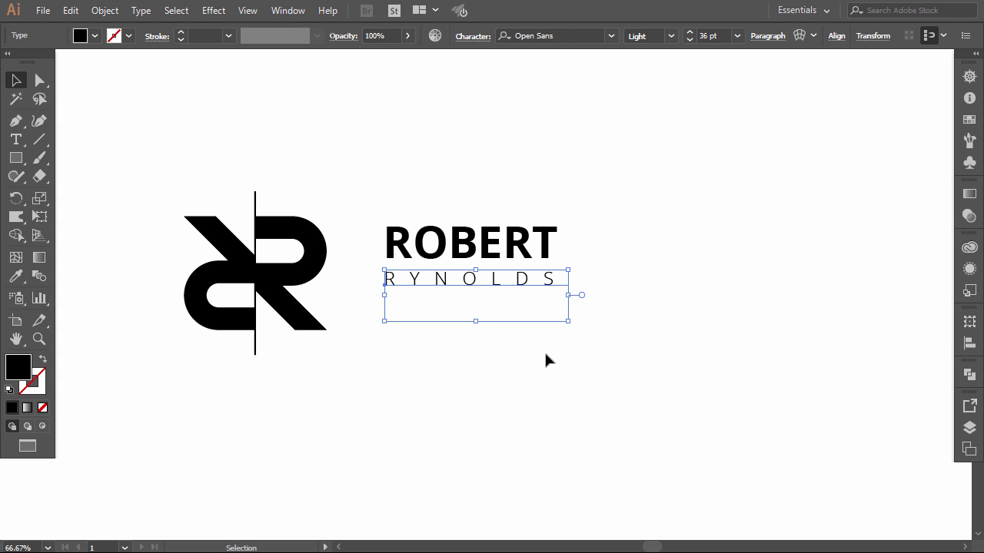
key("Up")
left_click(545, 354)
left_click(524, 290)
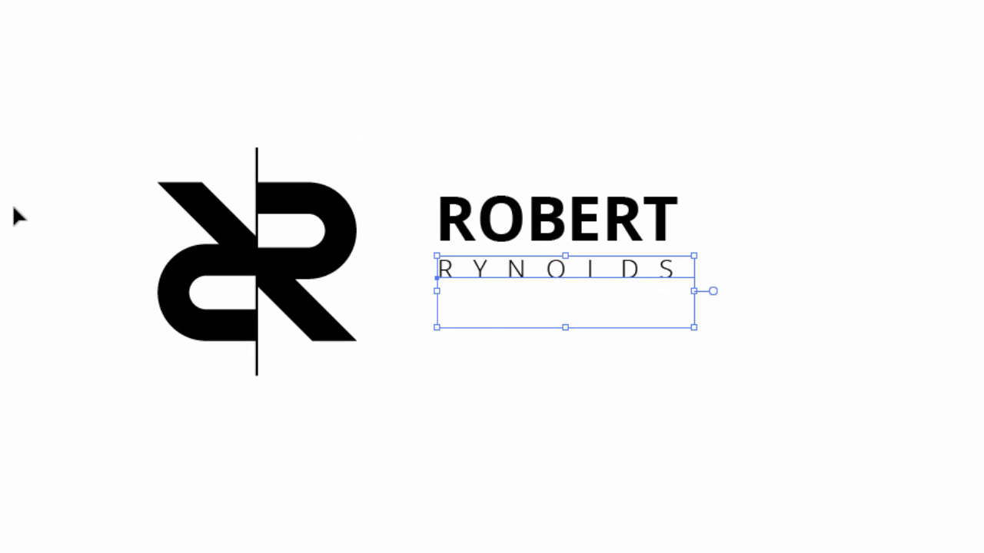
left_click(463, 273)
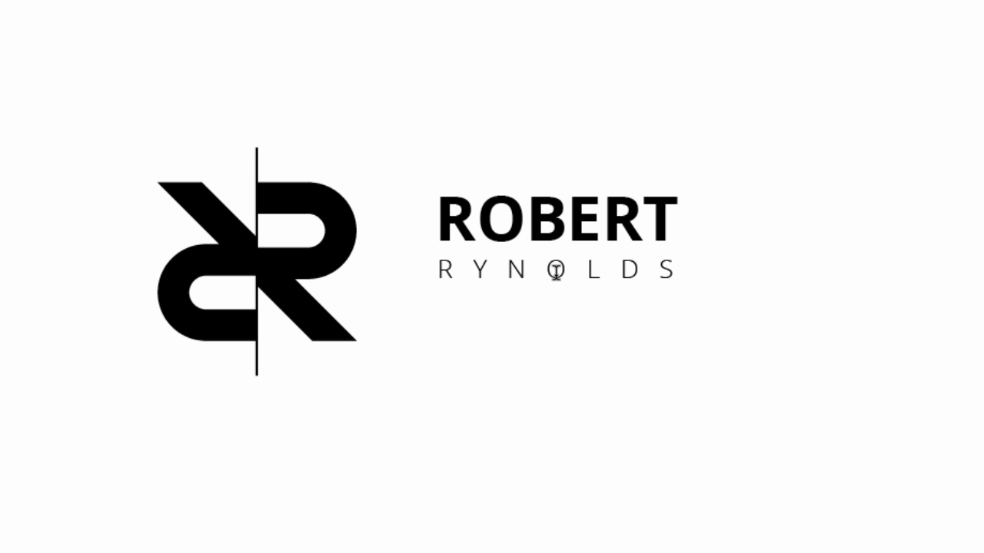
key("Escape")
left_click(550, 352)
left_click(579, 281)
left_click(610, 363)
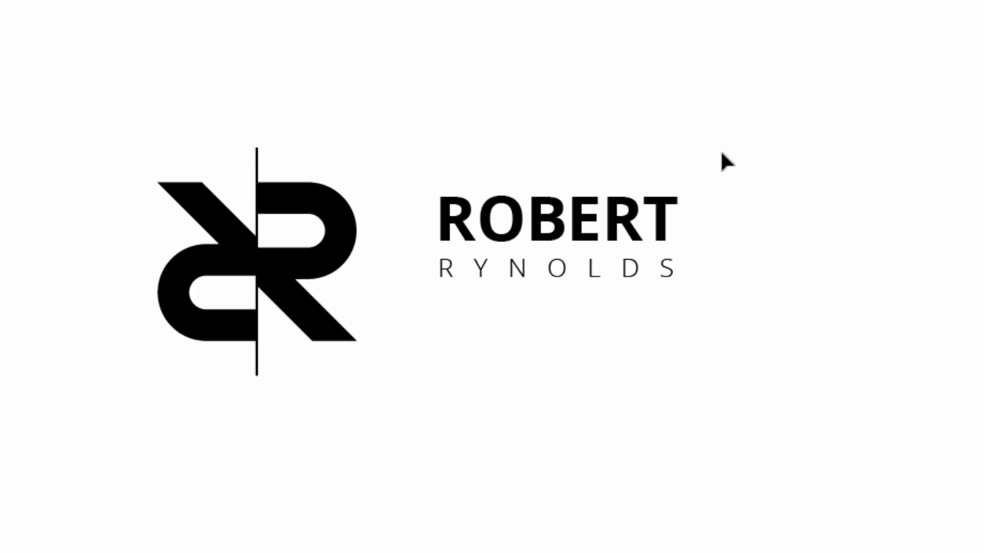
- Enlarge both name lines, reposition them, and set them in Montserrat Bold
left_click_drag(709, 152, 440, 292)
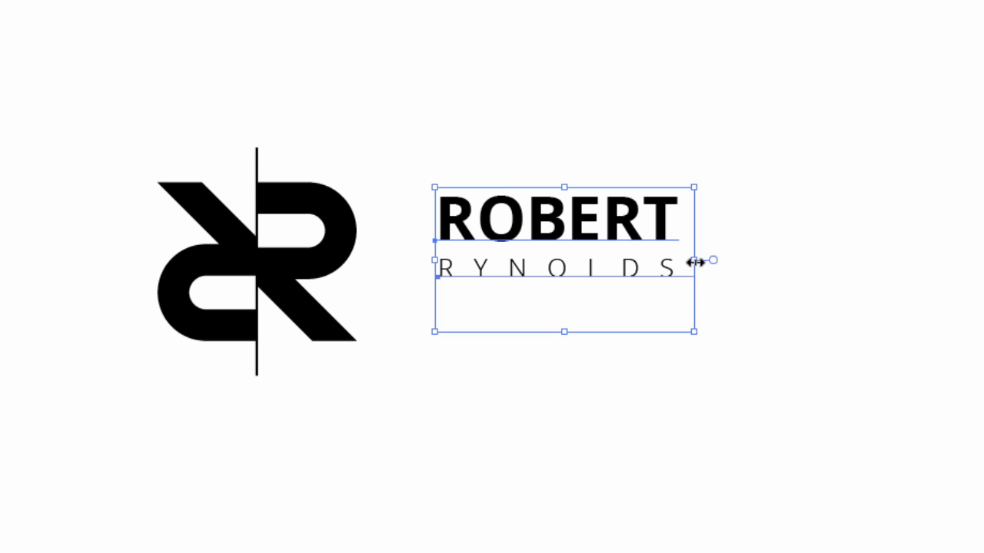
left_click_drag(695, 262, 846, 259)
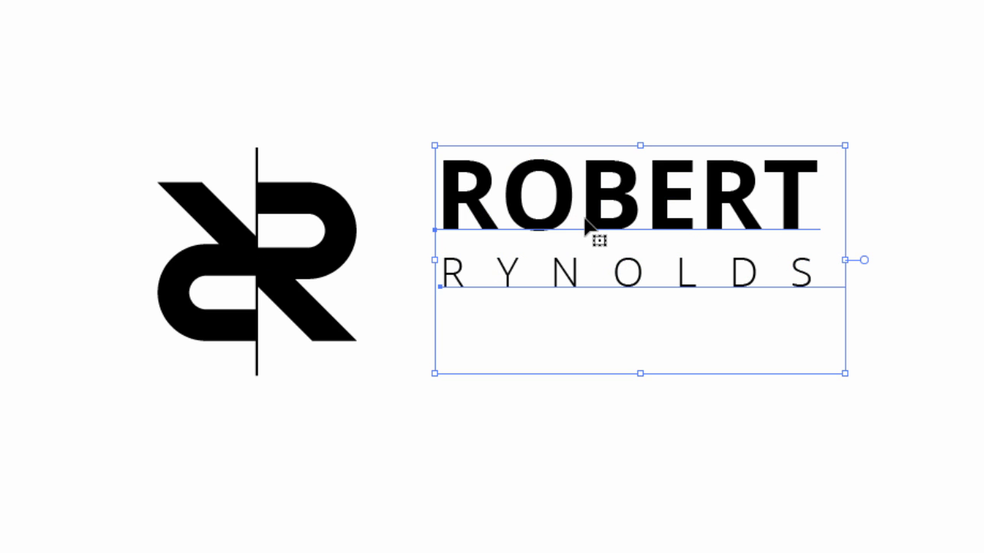
left_click_drag(586, 222, 575, 263)
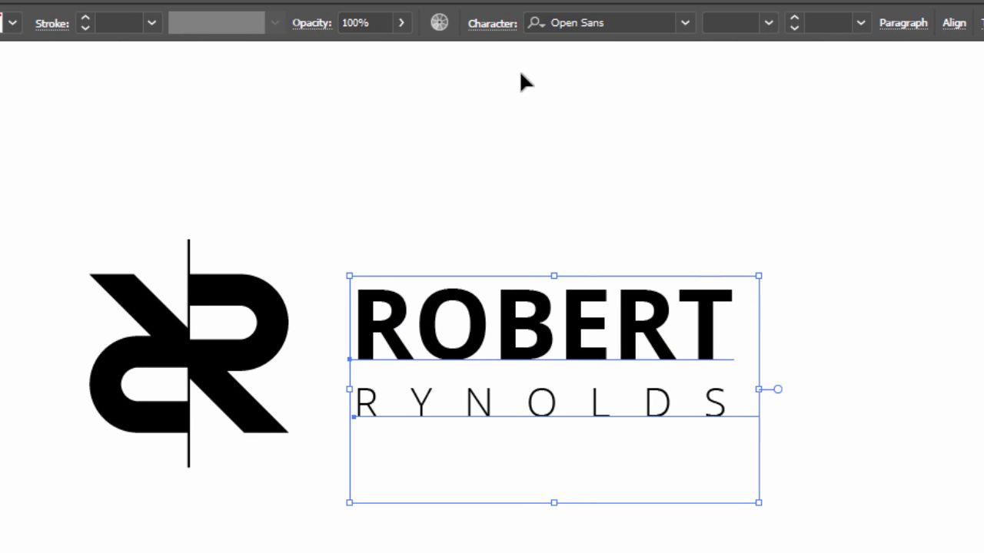
left_click(583, 22)
type("m")
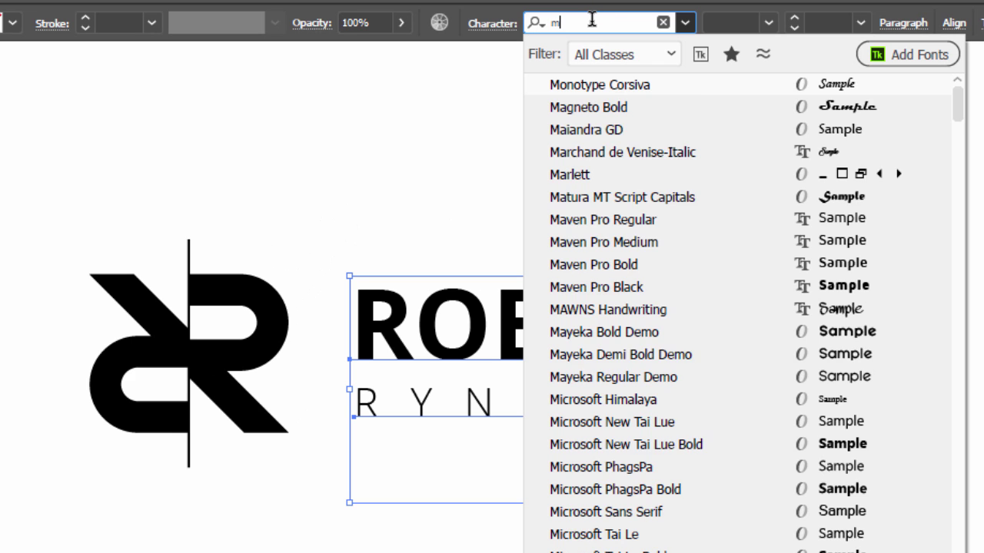
type("on")
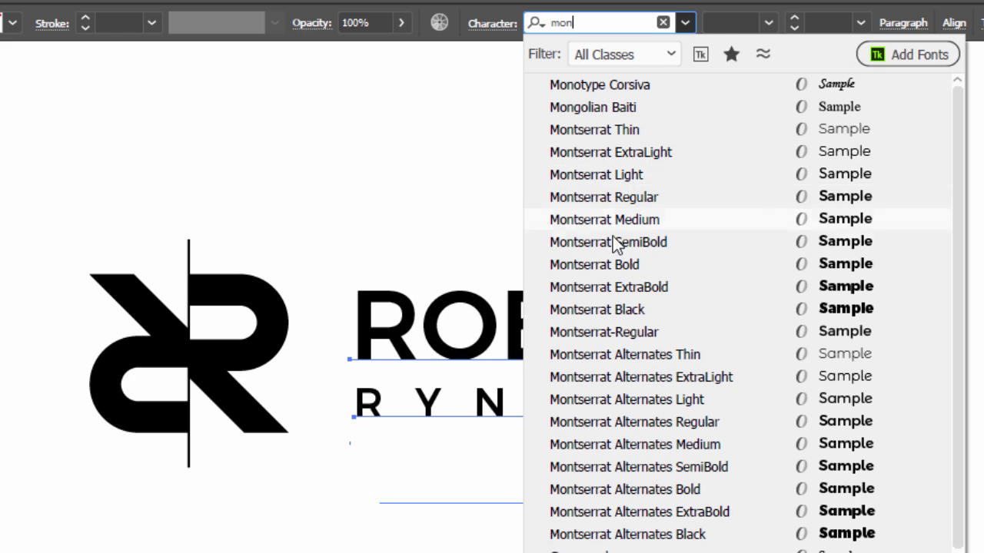
left_click(613, 264)
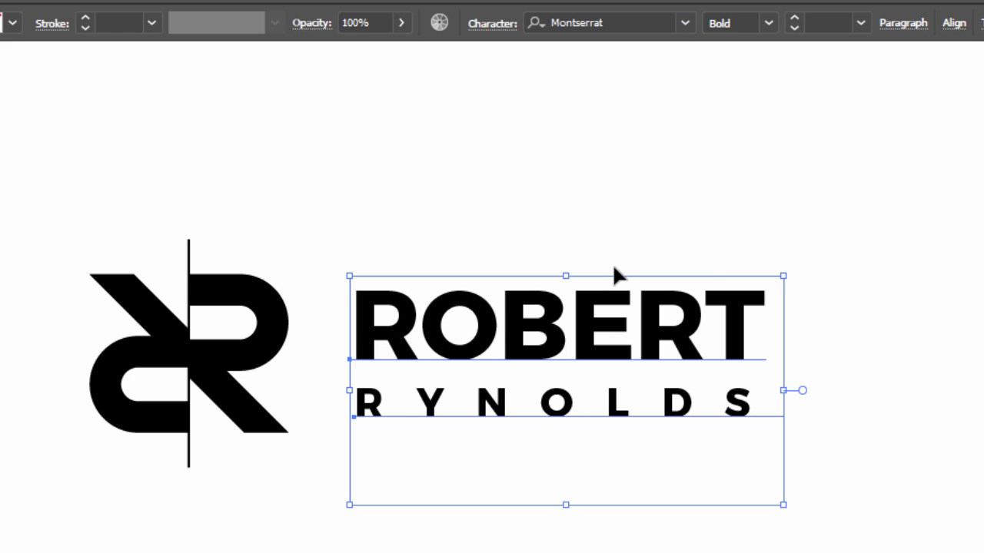
left_click(552, 253)
key("t")
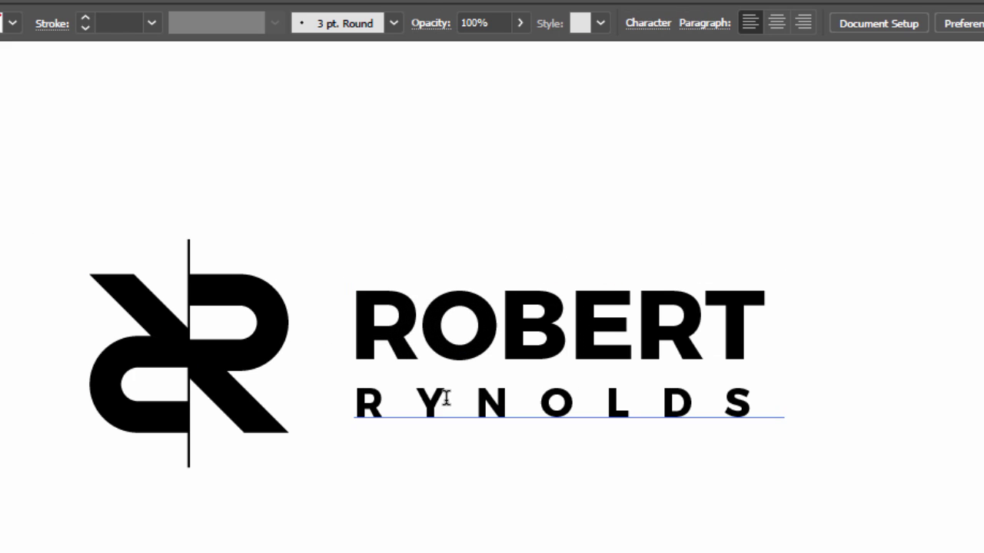
double_click(449, 402)
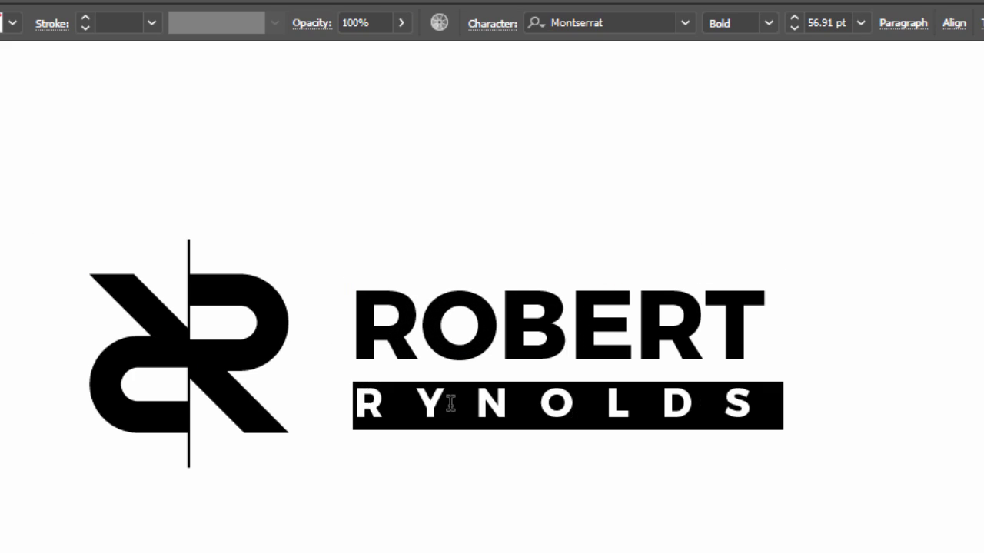
left_click(766, 24)
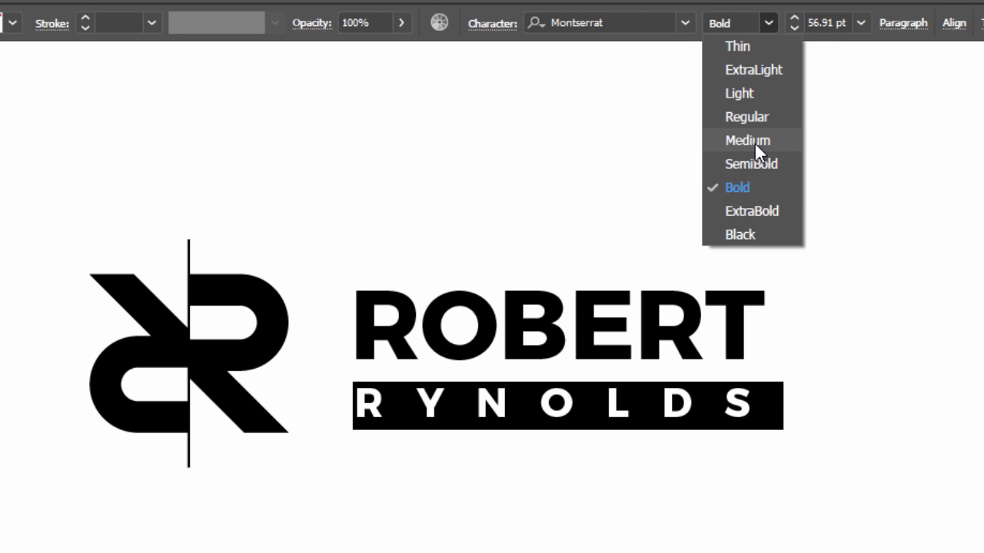
left_click(739, 93)
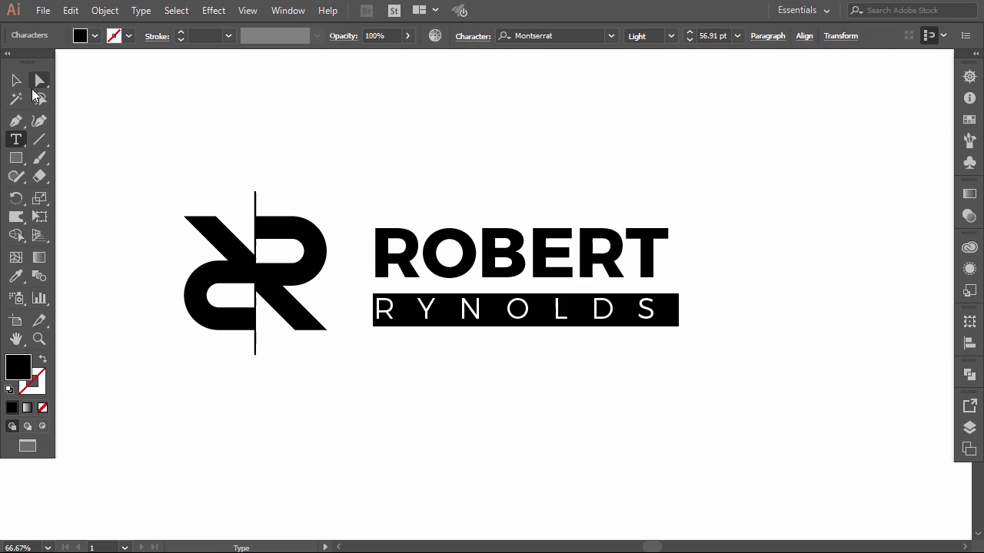
key("Escape")
key("Up")
key("Up")
key("Up")
key("Up")
key("Up")
key("Up")
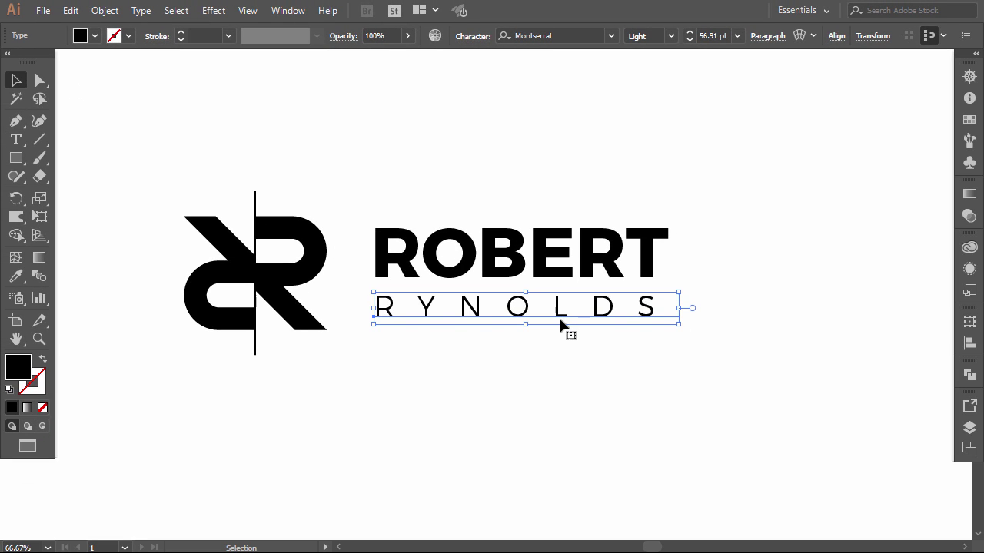
key("Left")
key("Left")
key("Up")
key("Up")
key("Up")
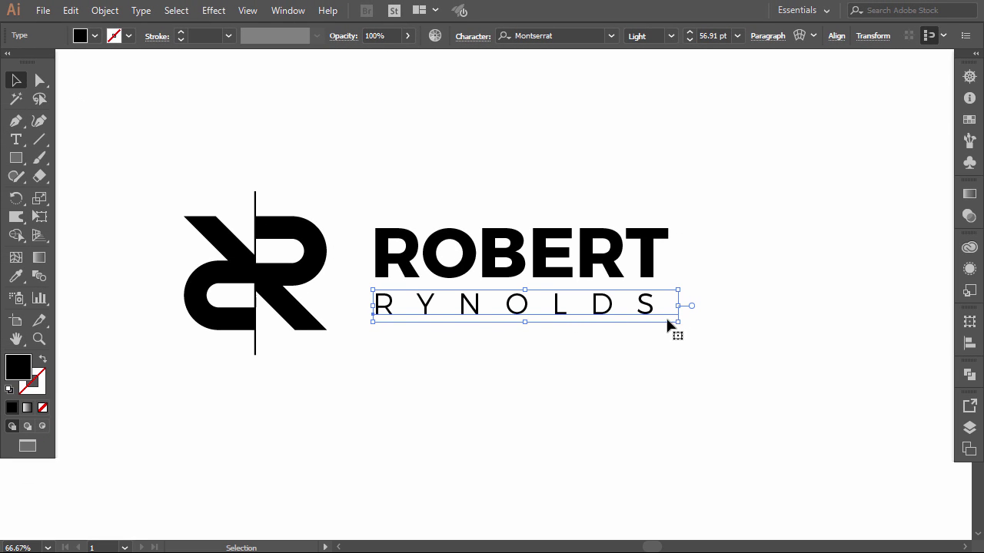
left_click_drag(679, 319, 692, 327)
left_click_drag(711, 197, 432, 327)
left_click_drag(691, 215, 719, 196)
left_click_drag(396, 232, 308, 230)
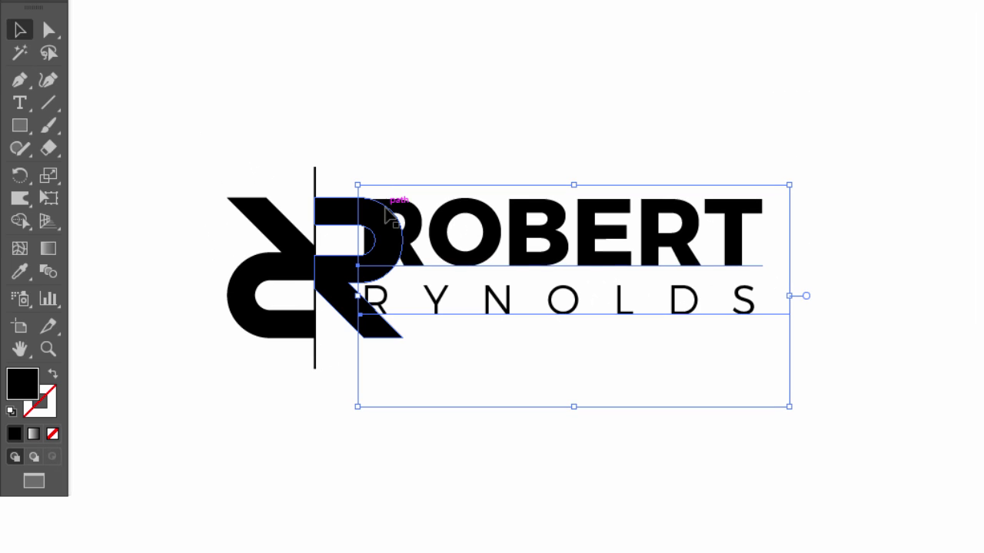
key("Up")
key("Up")
key("Up")
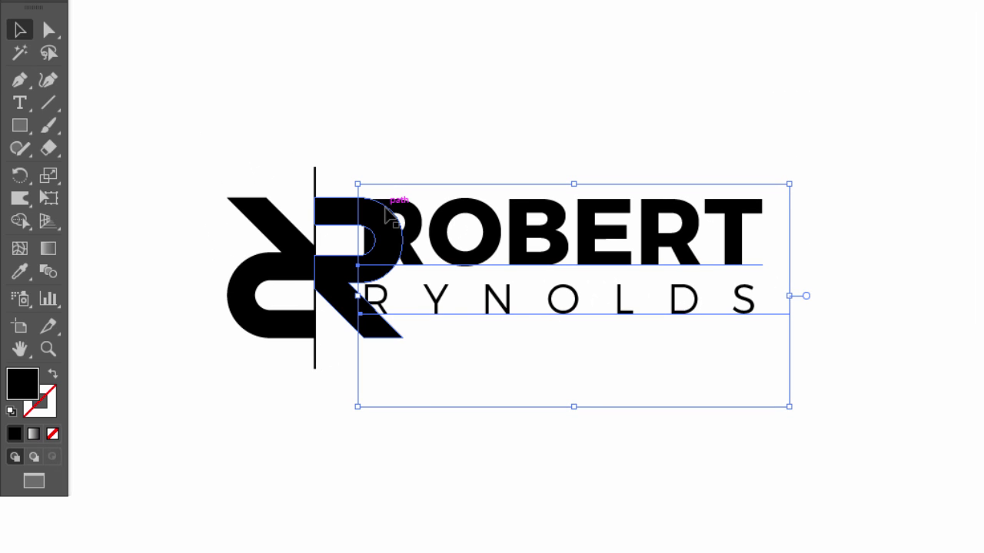
key("Down")
key("Down")
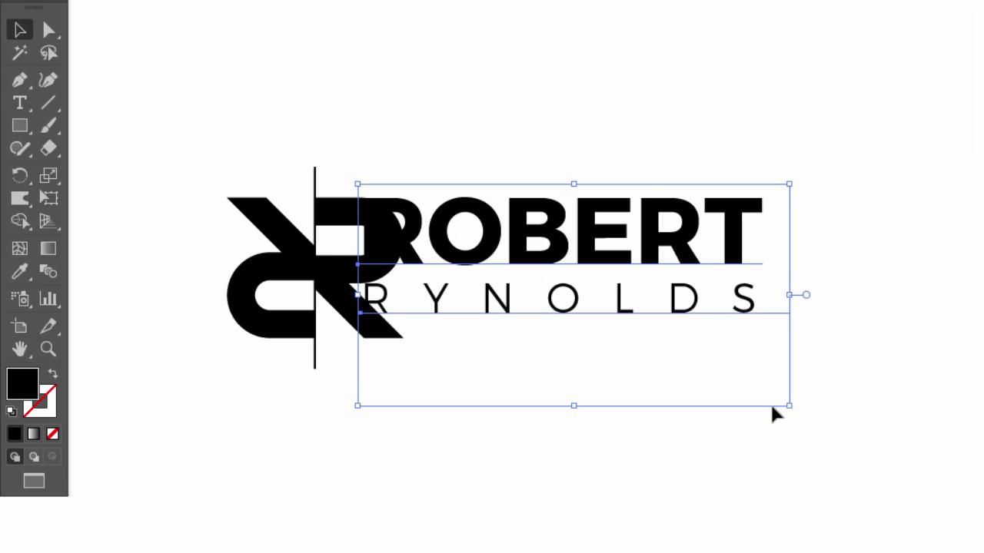
left_click_drag(790, 407, 900, 449)
left_click_drag(495, 278, 560, 276)
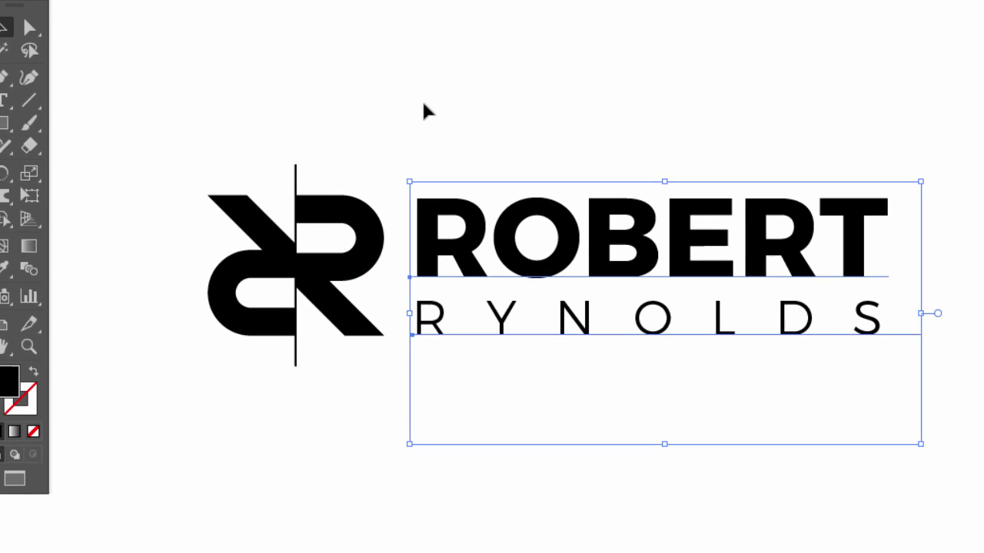
left_click(423, 104)
- Shrink the whole monogram-and-name logo and move it up and left
left_click_drag(153, 128, 907, 347)
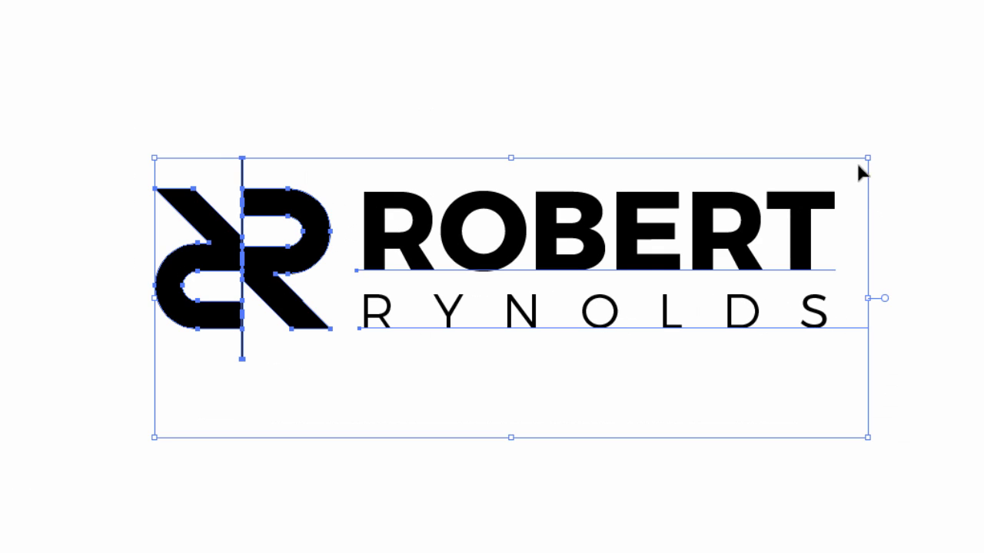
left_click_drag(865, 158, 690, 228)
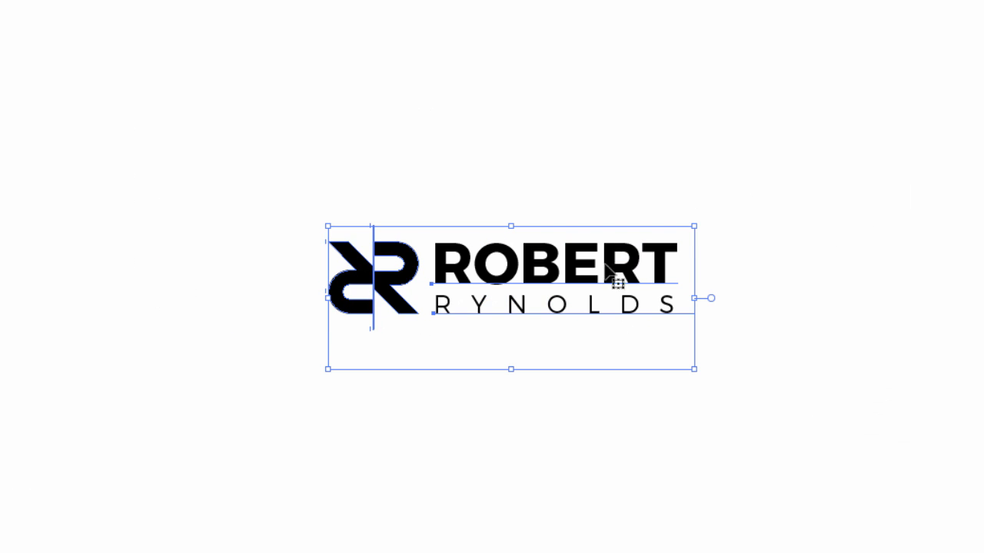
left_click_drag(573, 284, 364, 175)
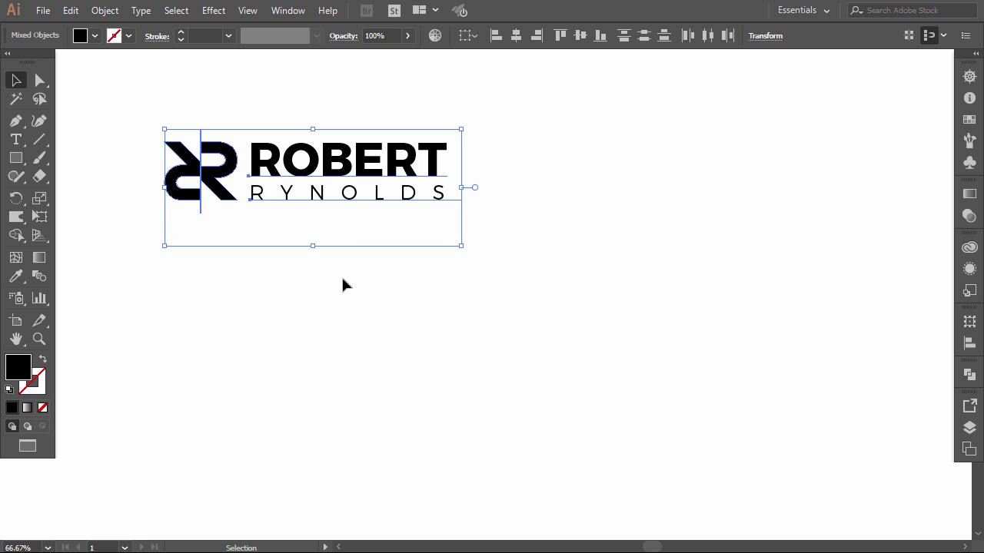
left_click(344, 281)
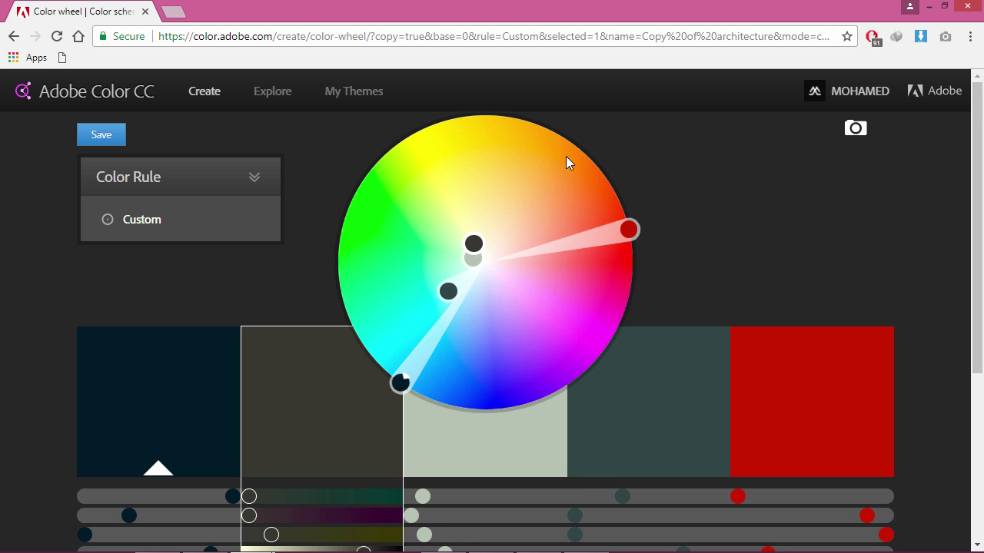
- Search the Explore page's community themes for 'building'
left_click(277, 92)
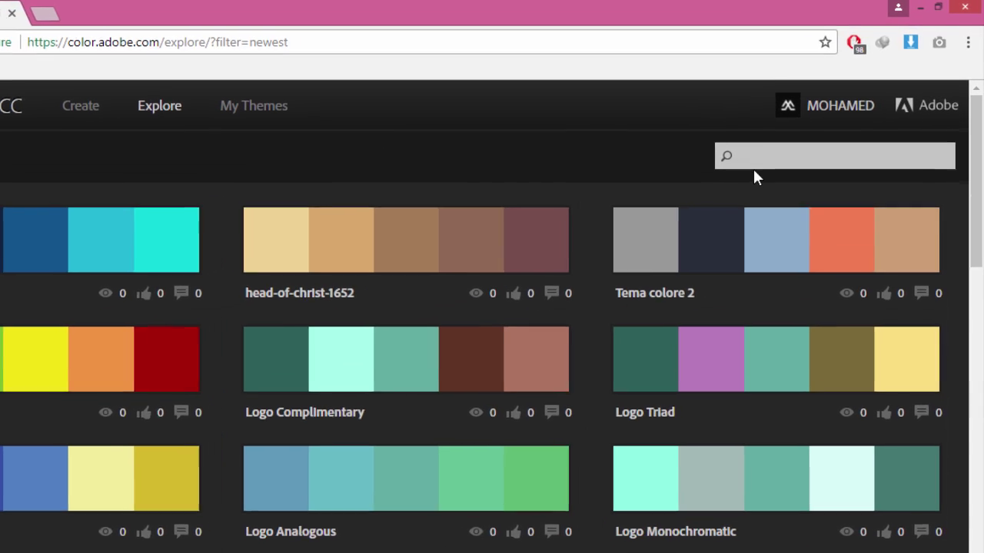
left_click(797, 138)
type("buildi")
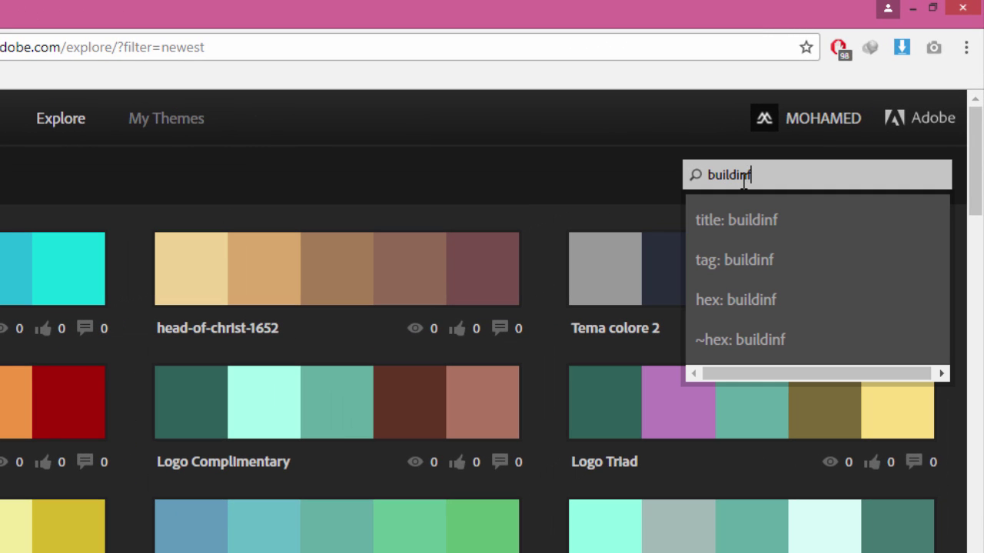
type("ng")
key("Return")
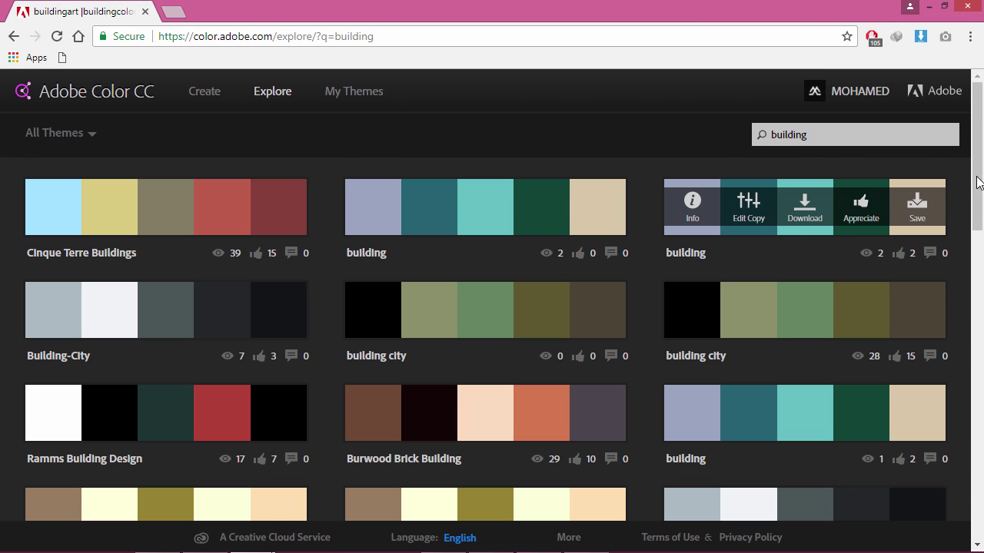
scroll(979, 181, "down", 8)
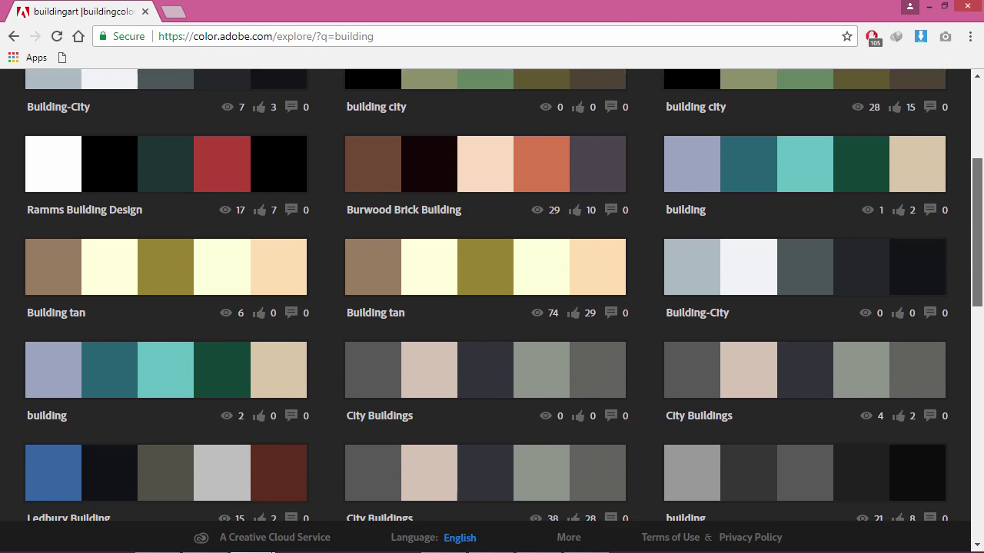
scroll(961, 209, "up", 10)
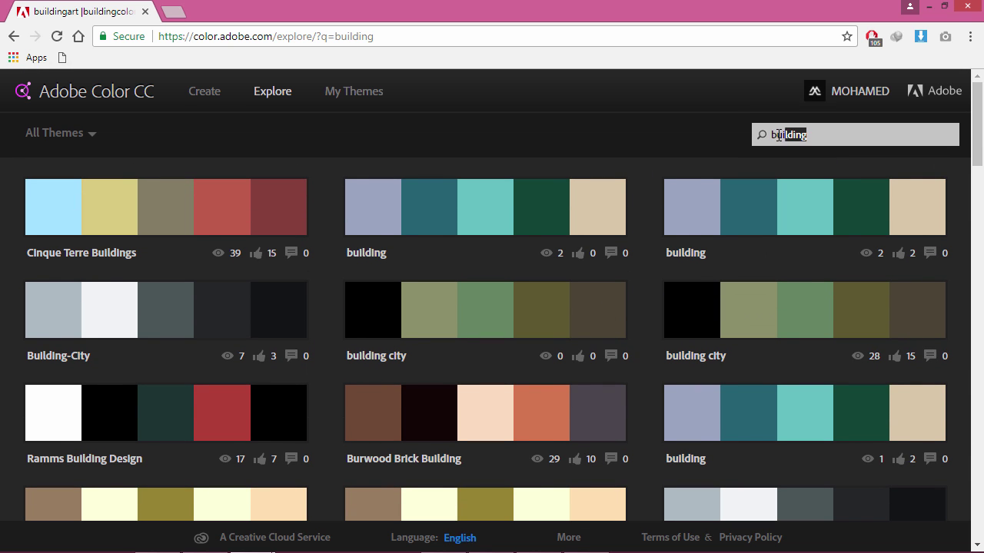
- Search the themes for 'architecture' instead and scroll through the results
double_click(778, 134)
type("archi")
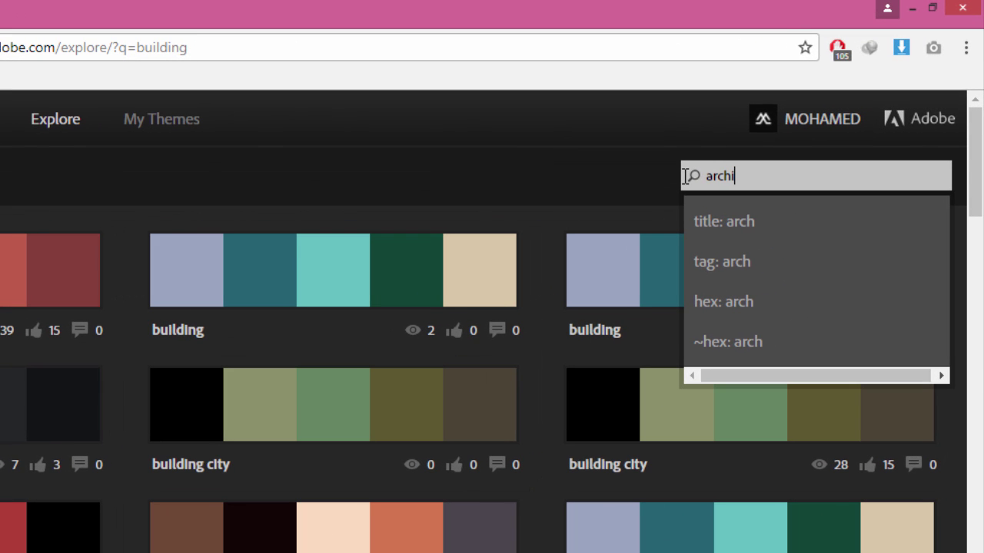
type("tecture")
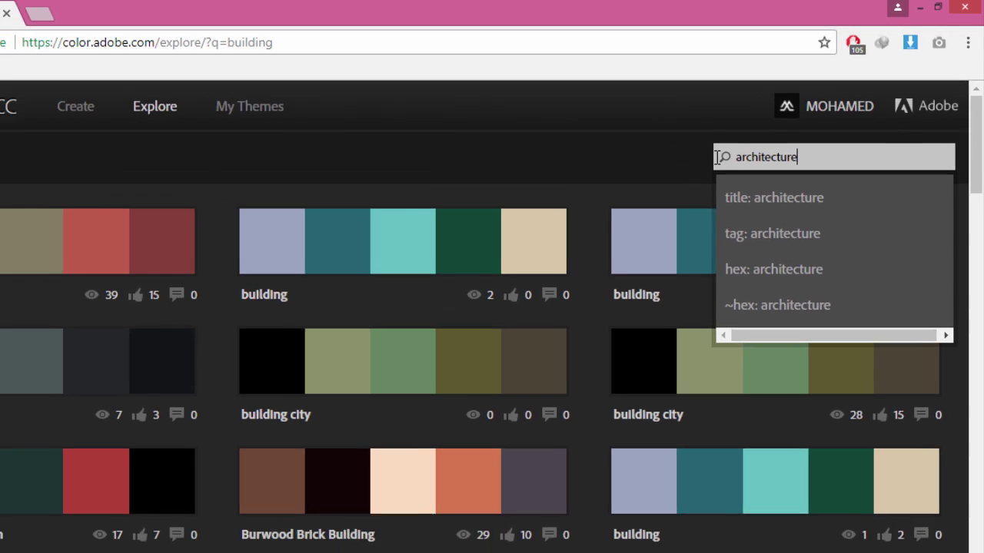
key("Return")
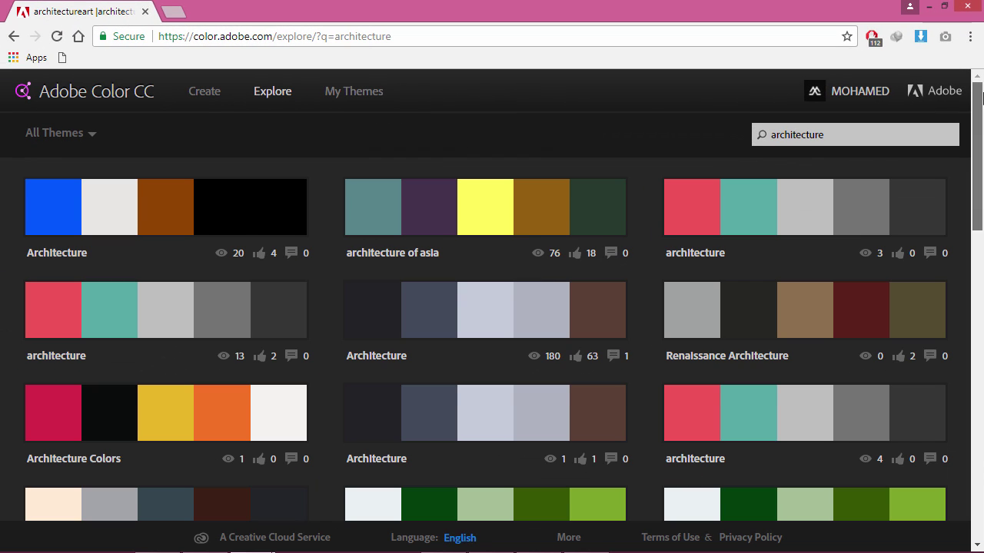
left_click_drag(978, 98, 983, 292)
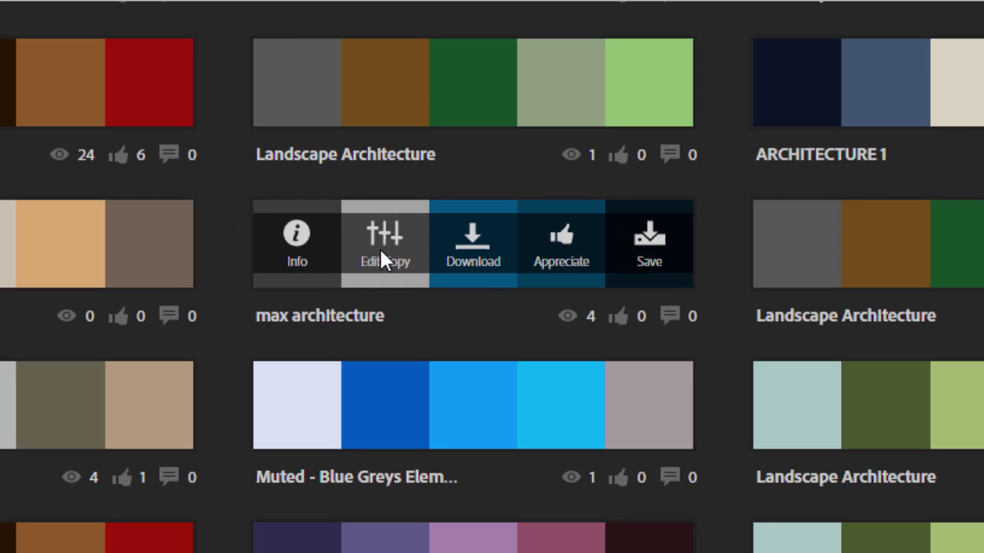
- Open the max architecture theme as an editable copy and copy its grey A3A3A3 hex value
left_click(378, 249)
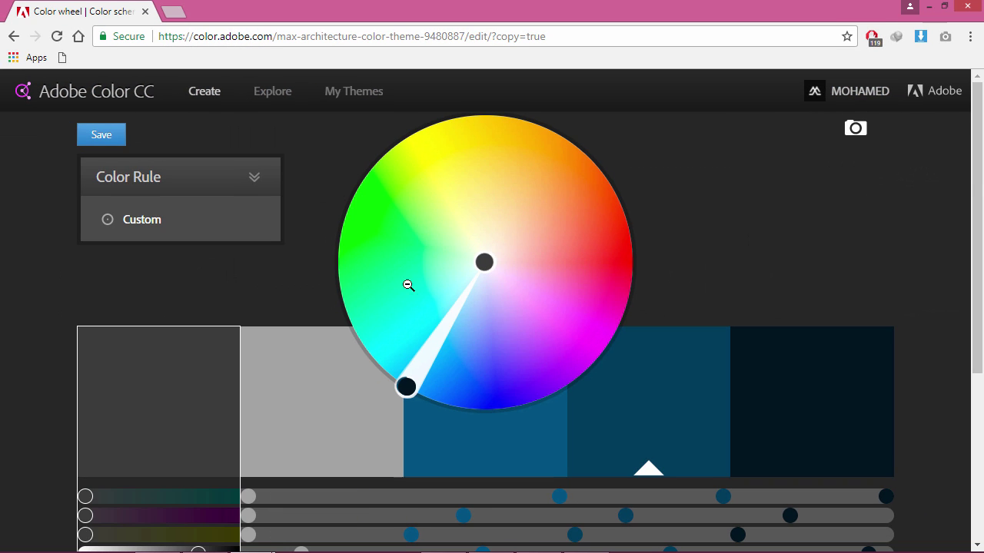
scroll(688, 351, "down", 3)
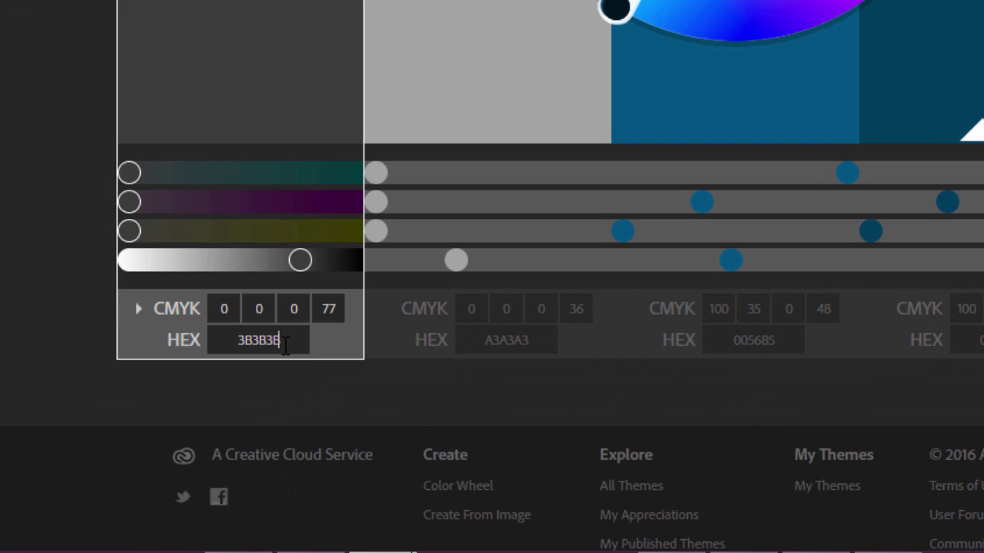
left_click(155, 401)
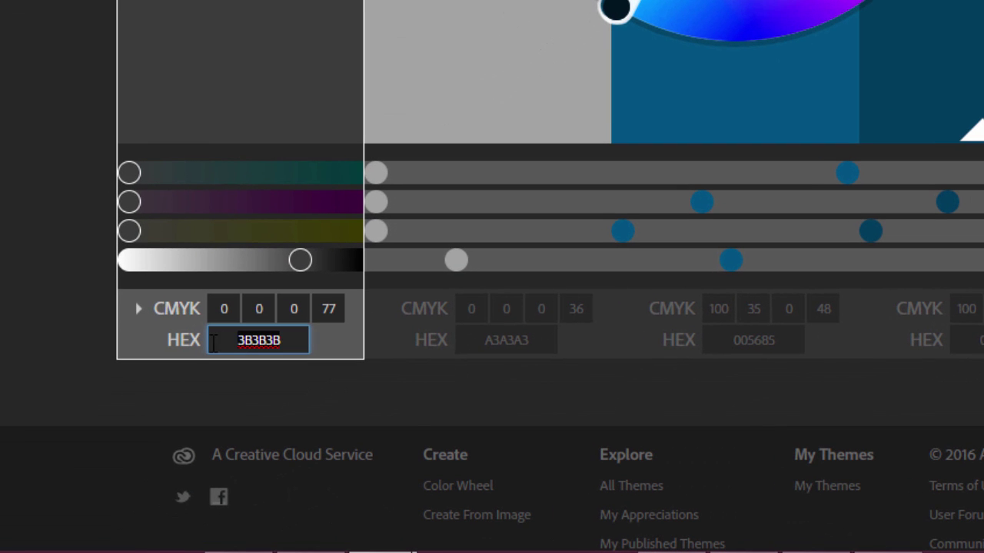
left_click(474, 336)
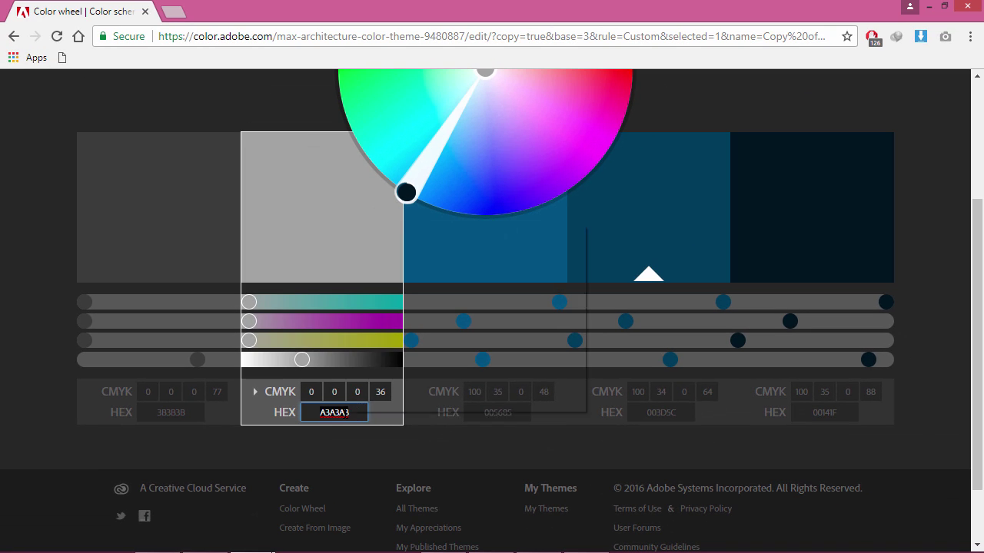
right_click(521, 339)
left_click(377, 314)
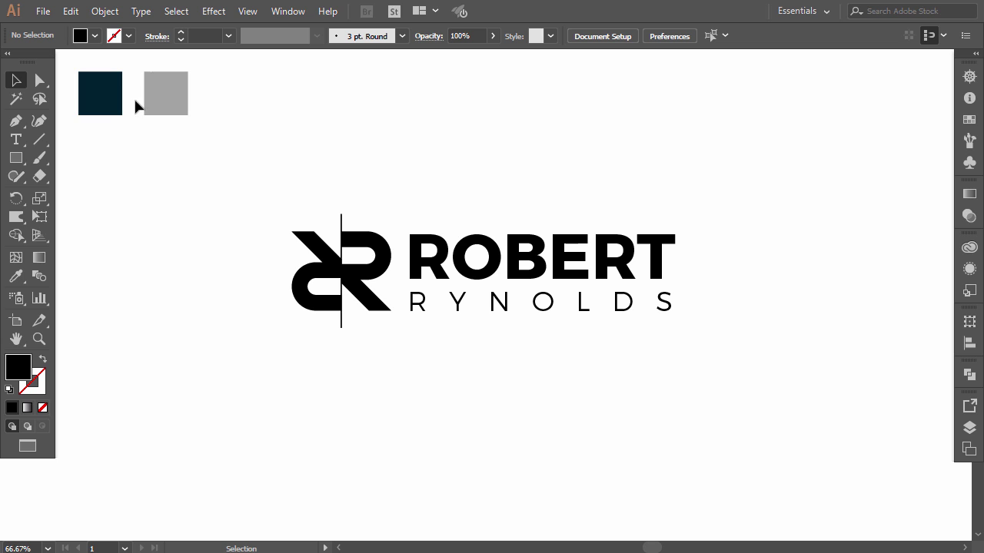
left_click(526, 262)
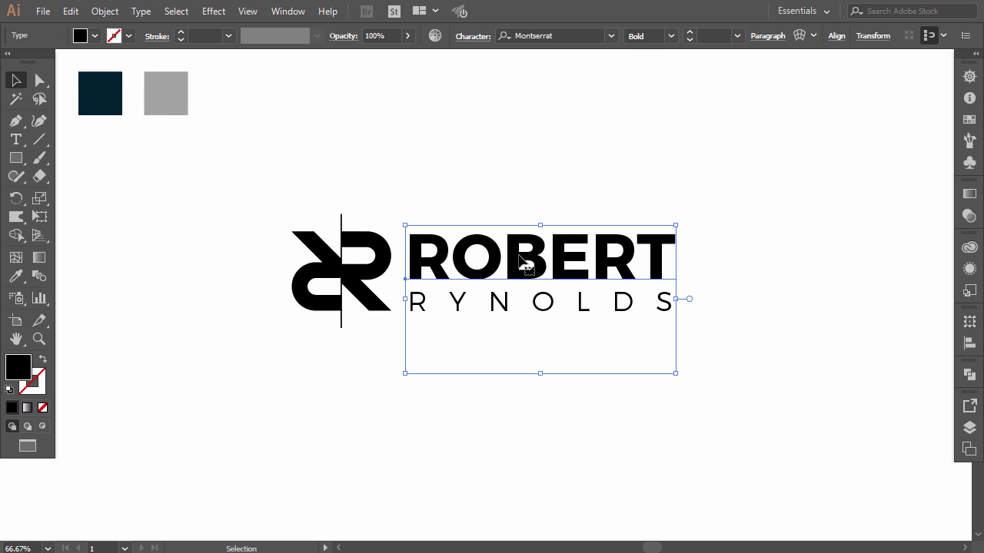
left_click(16, 276)
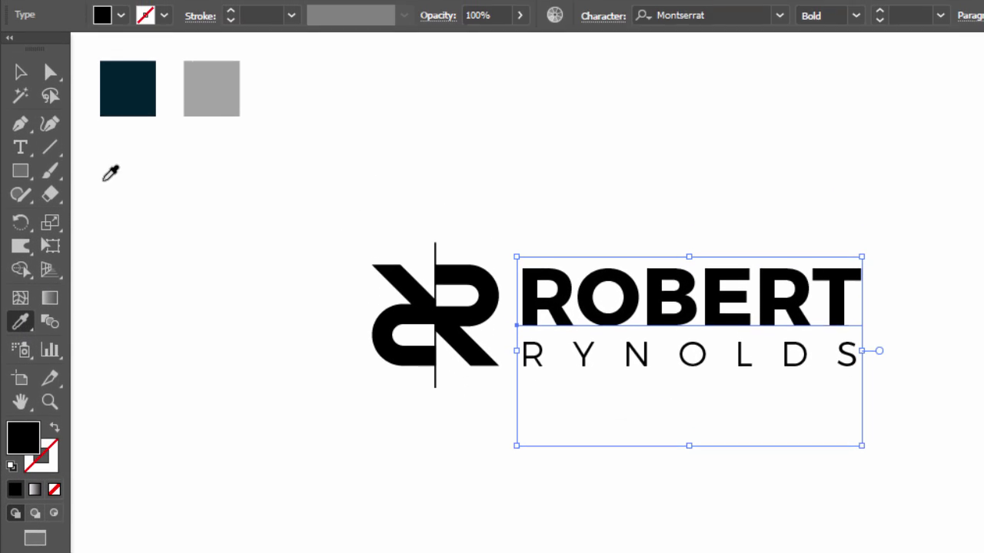
left_click(127, 96)
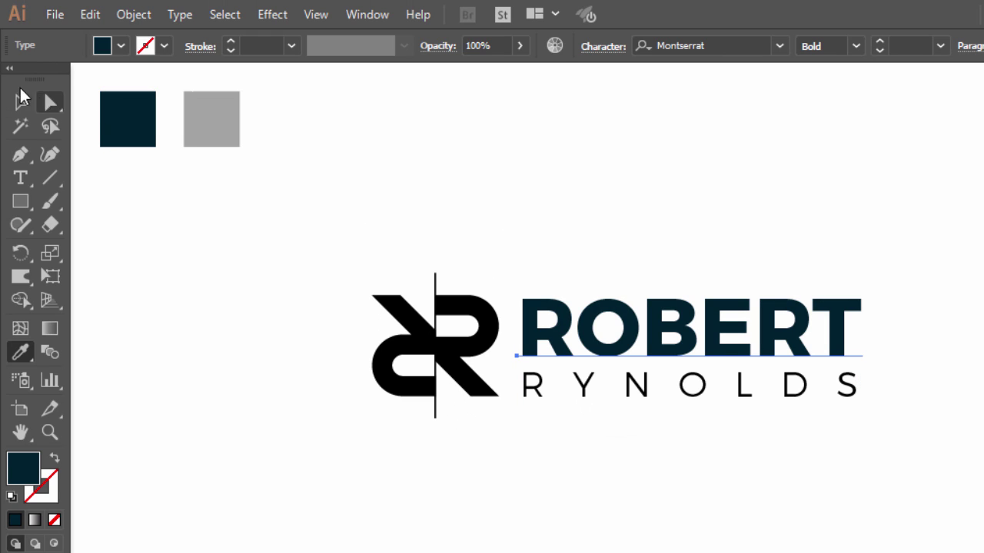
left_click(20, 102)
left_click(529, 392)
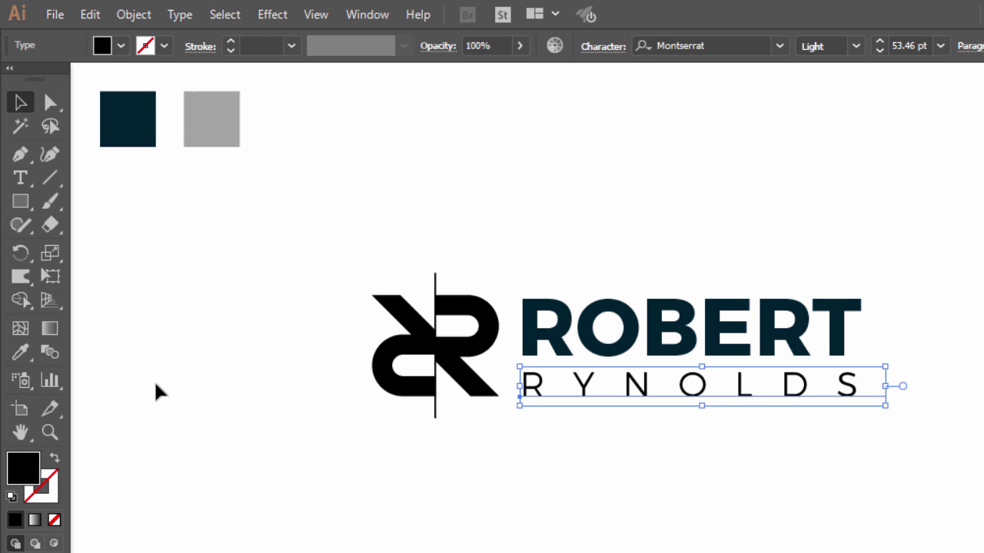
left_click(21, 352)
left_click(212, 127)
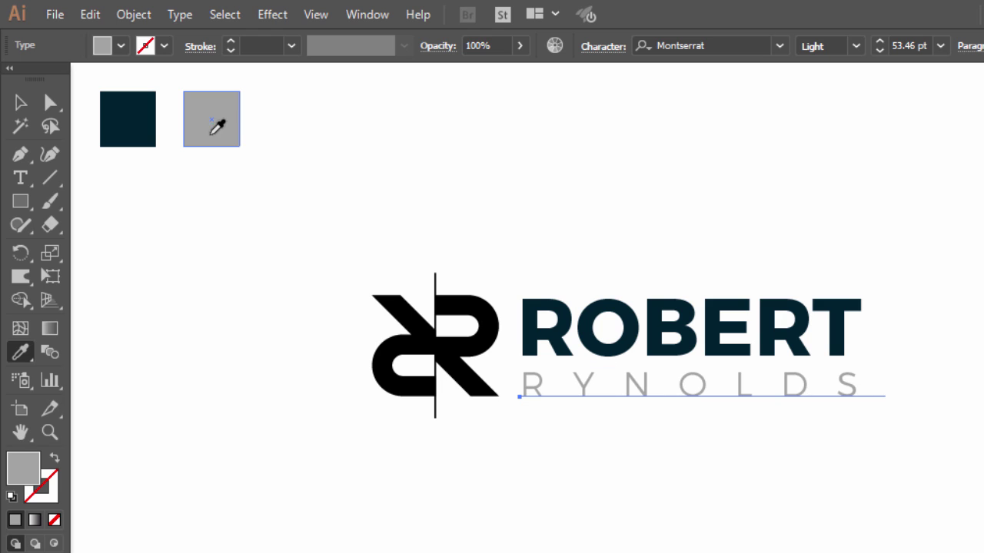
key("v")
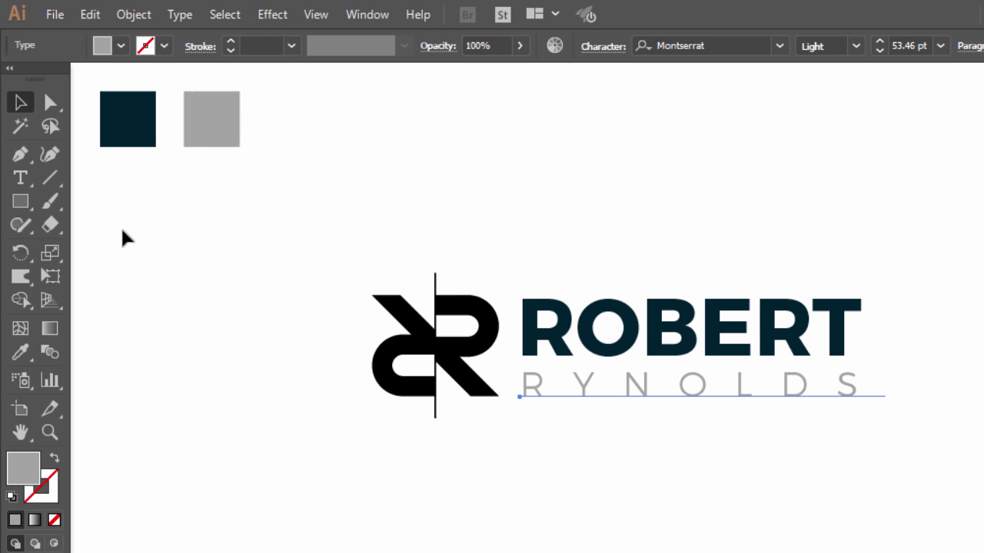
left_click(261, 377)
- Sample grey for the monogram's right R half and dark navy for its left half
left_click(461, 306)
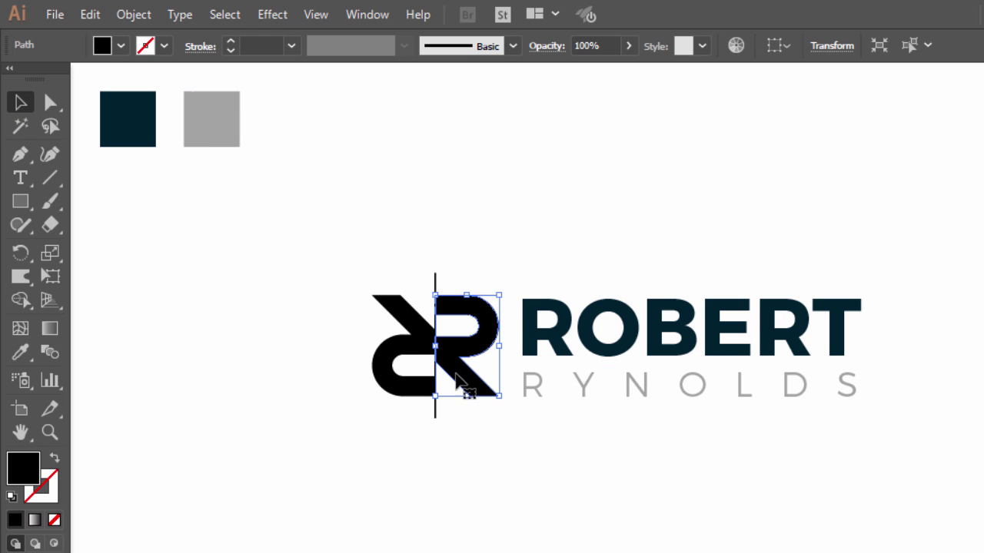
left_click(19, 354)
left_click(211, 132)
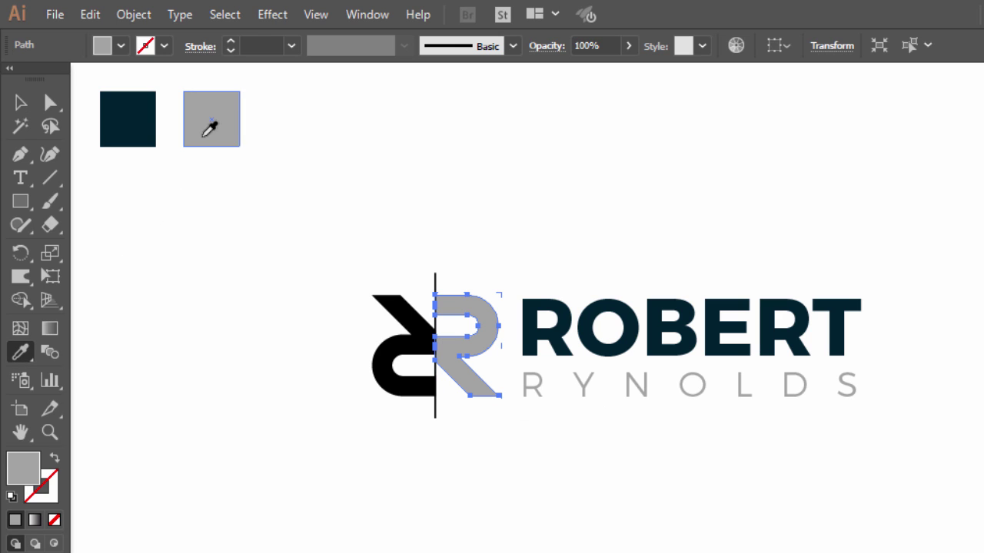
left_click(19, 106)
left_click(139, 250)
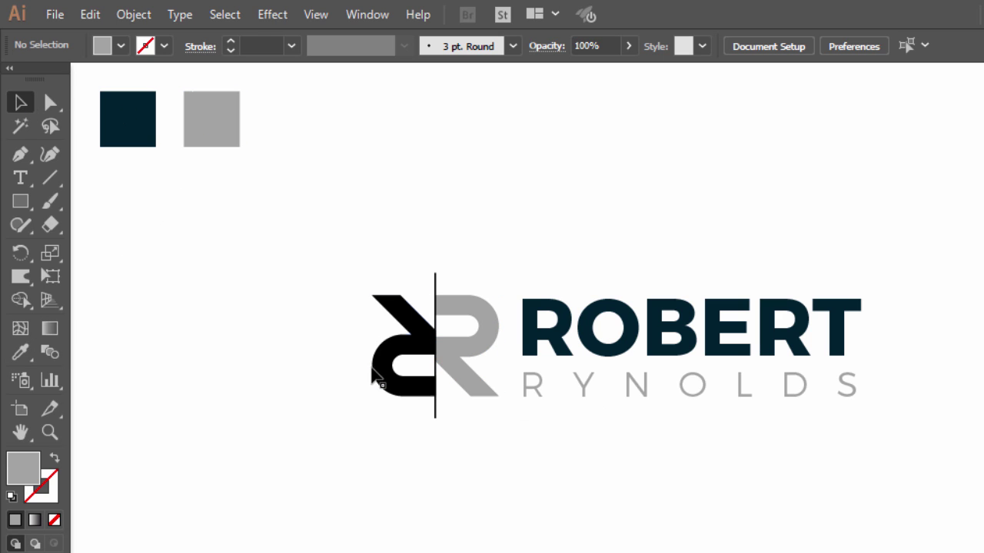
left_click(373, 370)
left_click(19, 353)
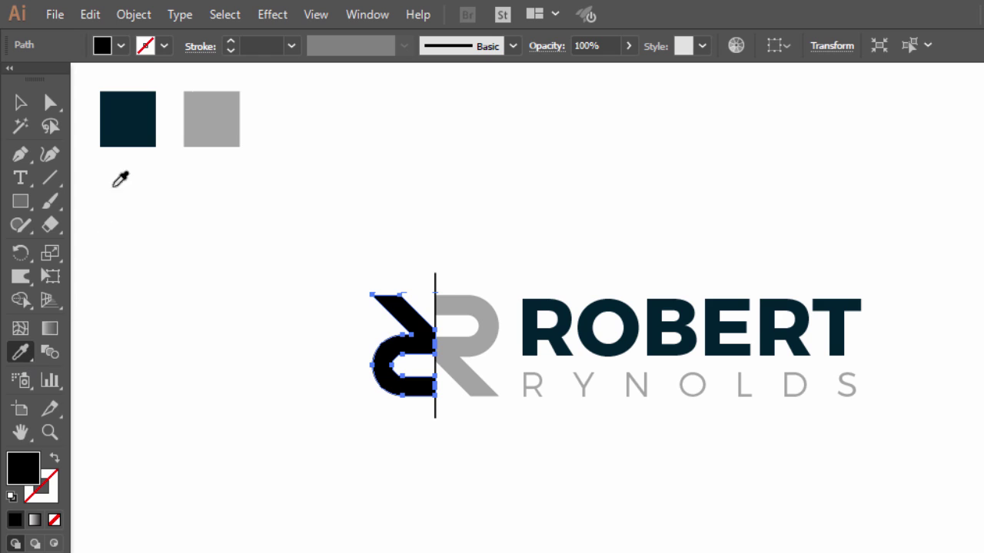
left_click(121, 121)
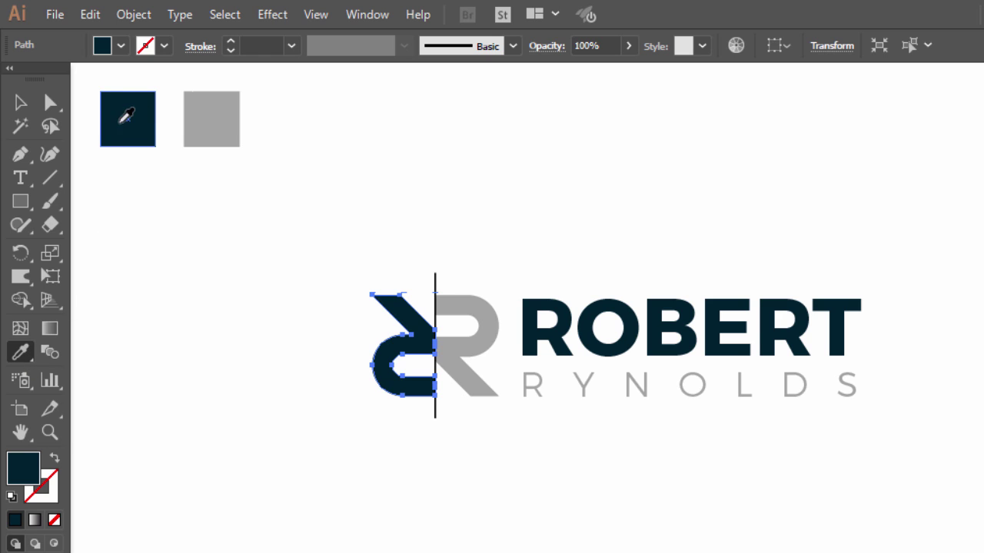
left_click(19, 102)
left_click(165, 330)
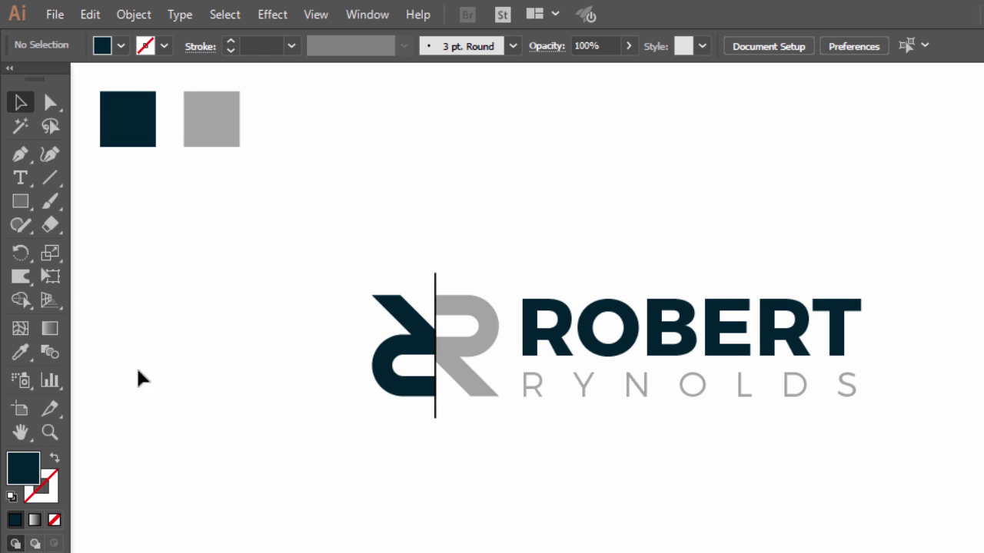
- Give the vertical dividing line the dark navy colour
left_click(434, 425)
left_click(30, 353)
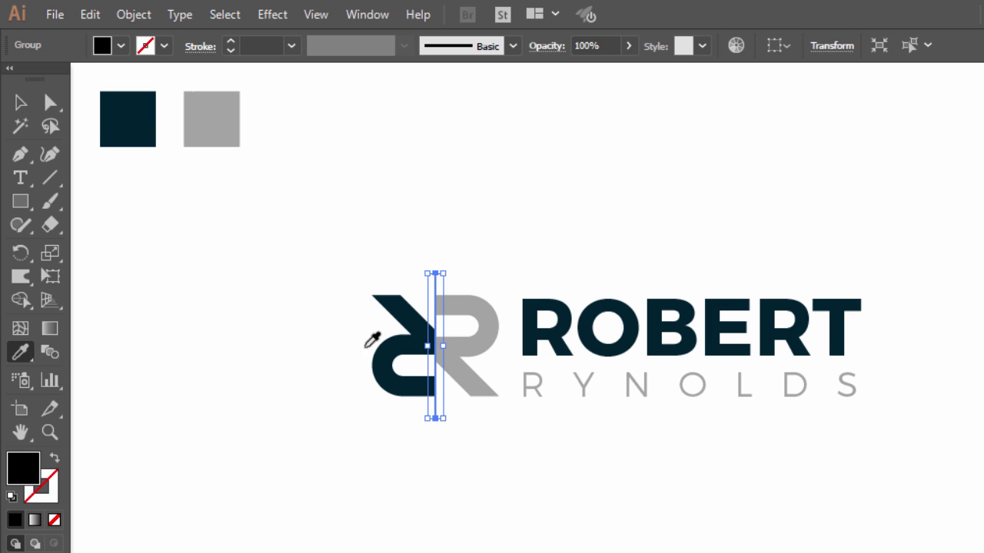
left_click(372, 340)
left_click(20, 101)
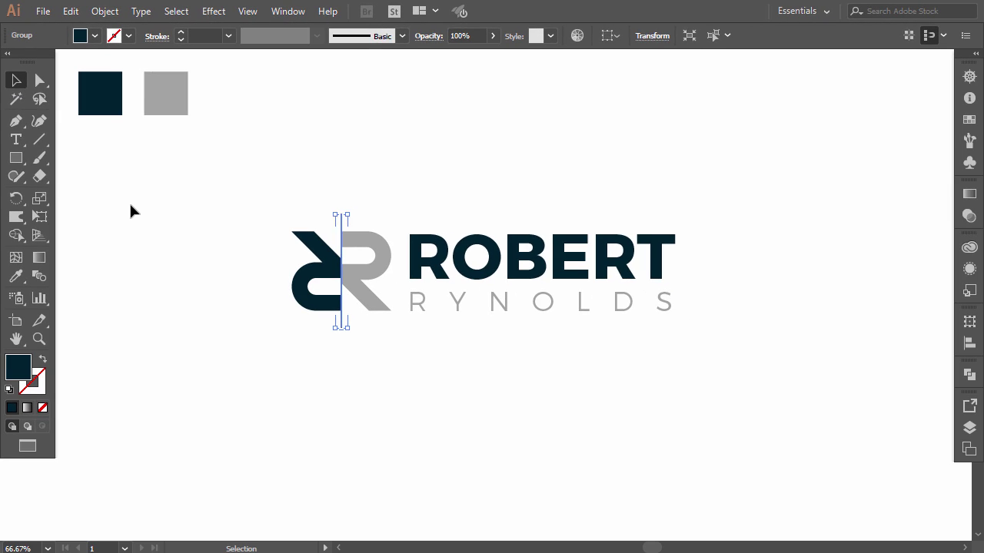
left_click(131, 212)
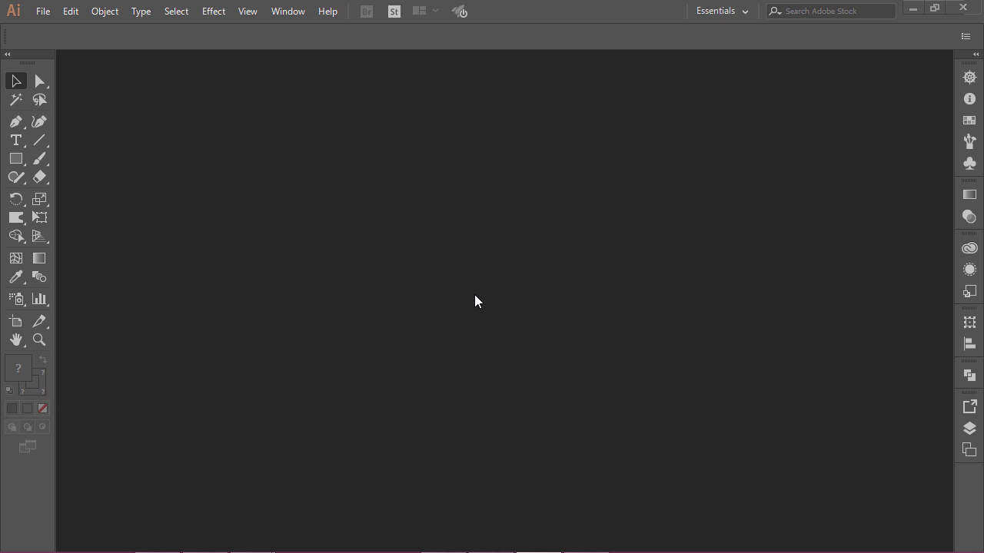
- Start a new document named Business Card with units set to Inches
left_click(43, 13)
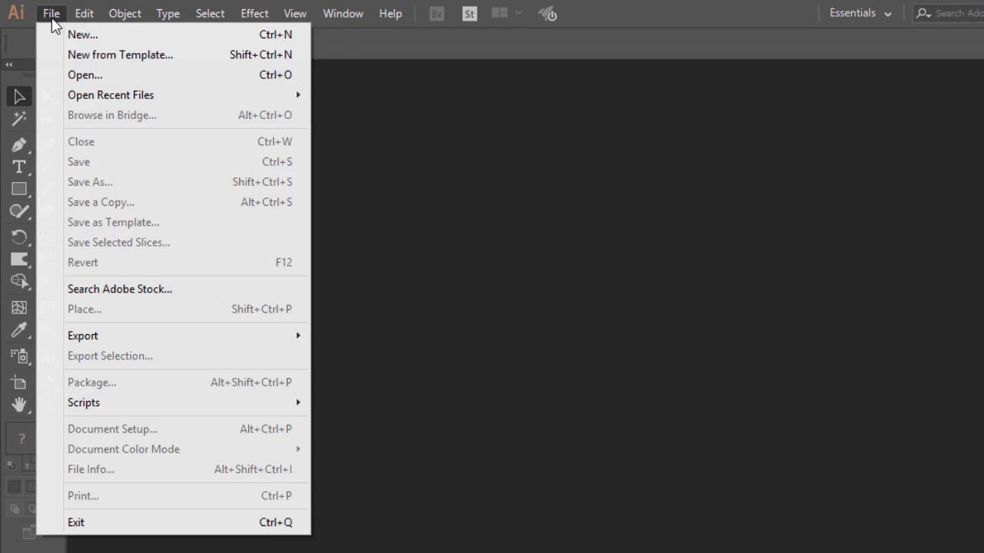
left_click(68, 29)
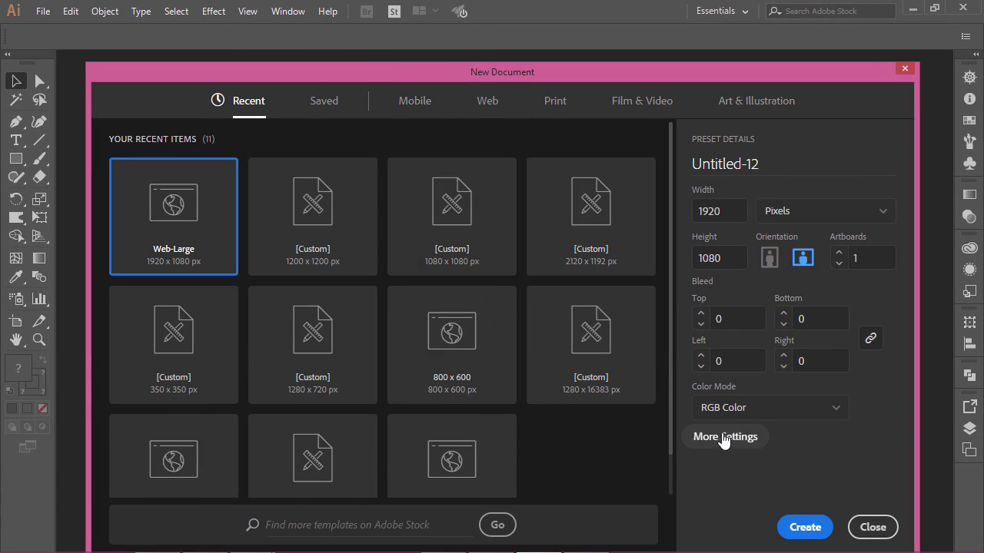
left_click(723, 438)
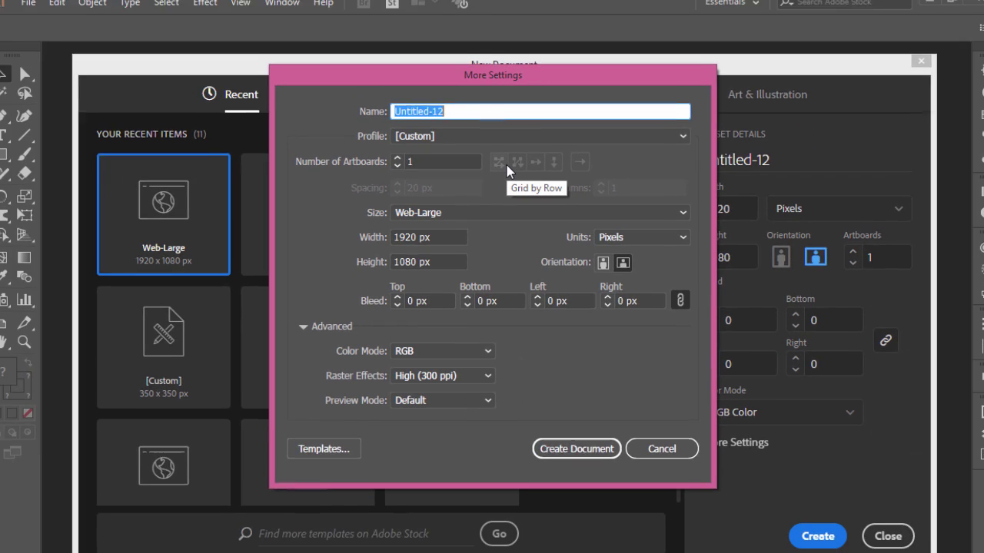
type("Business")
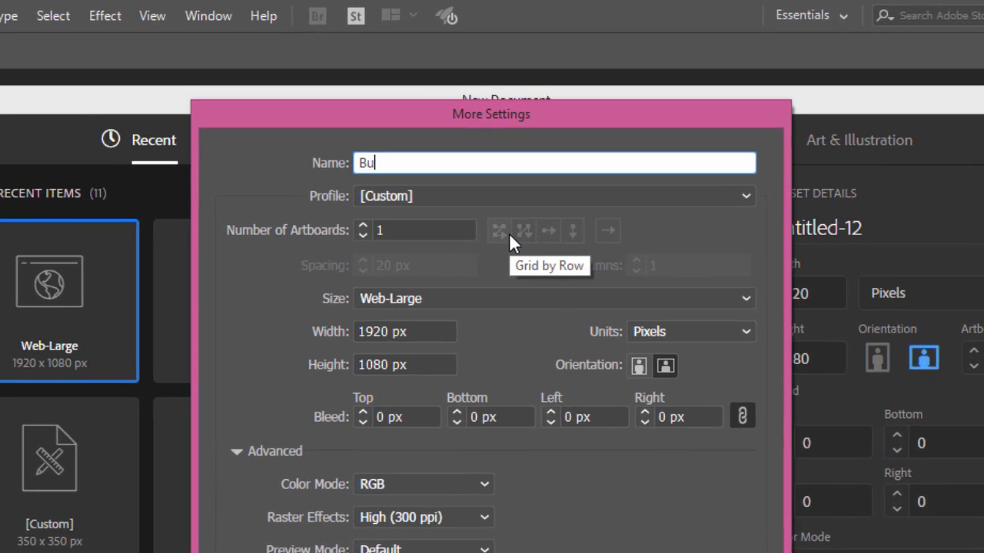
type(" Card")
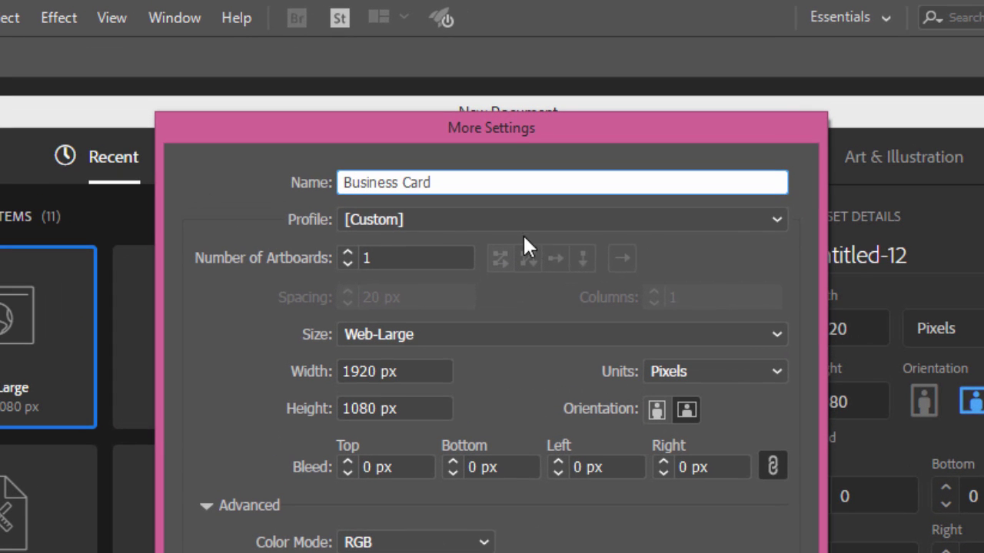
key("Tab")
left_click(683, 372)
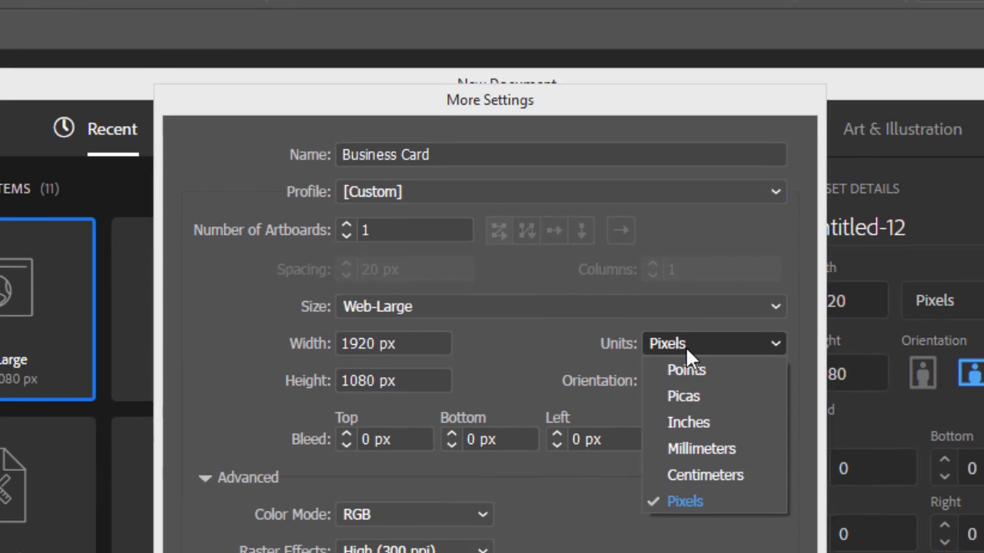
left_click(698, 449)
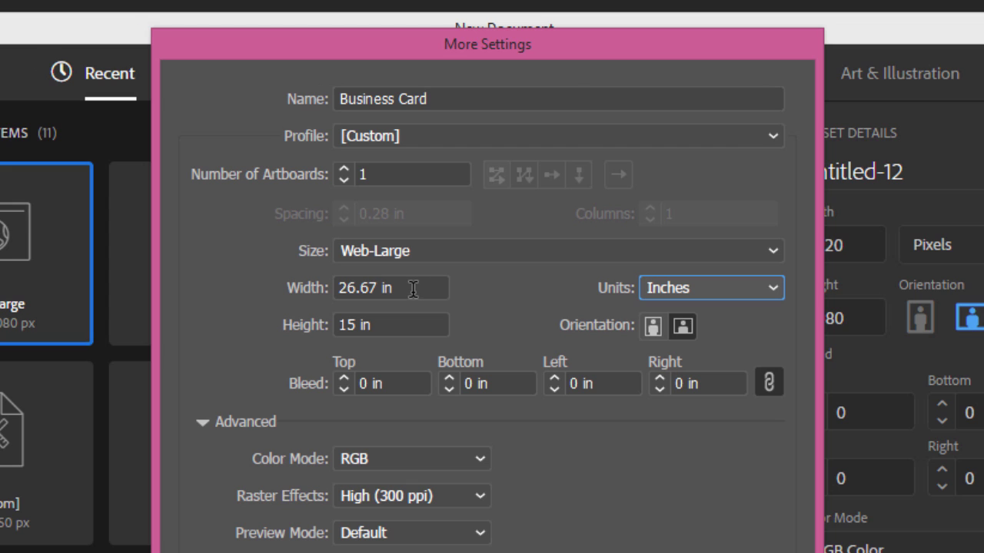
- Set the card size to 3.5 × 2 in with 2 artboards
left_click_drag(408, 289, 315, 289)
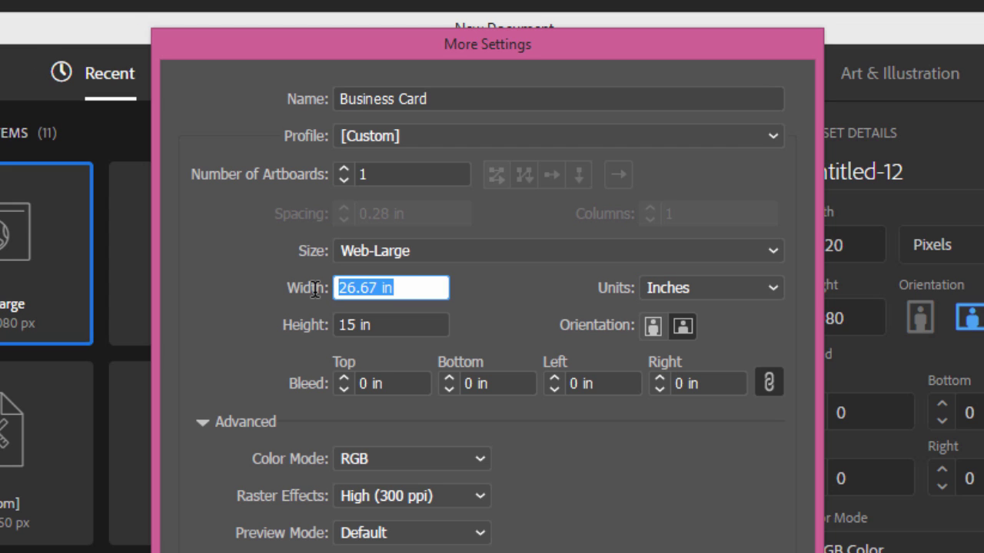
type("3.5")
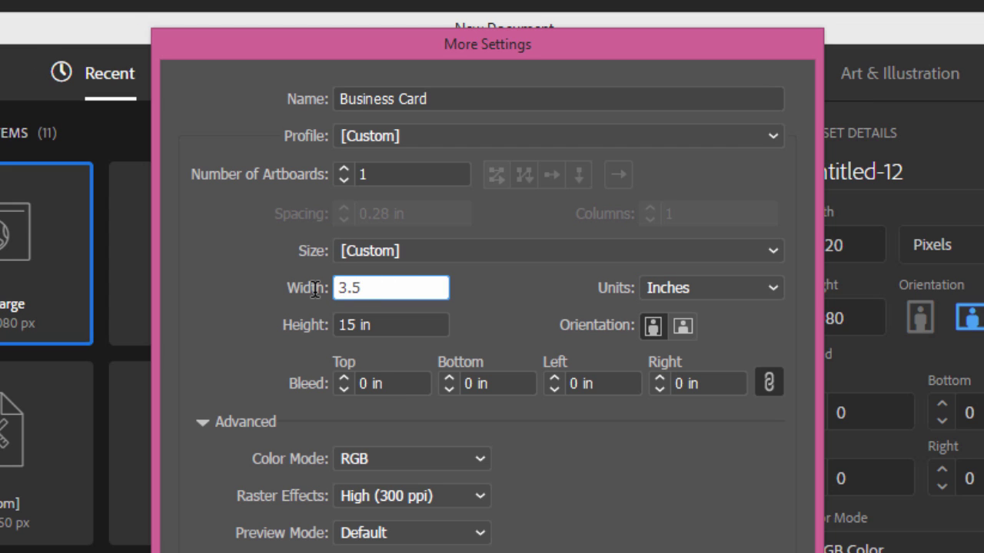
left_click(369, 324)
left_click_drag(368, 323, 304, 324)
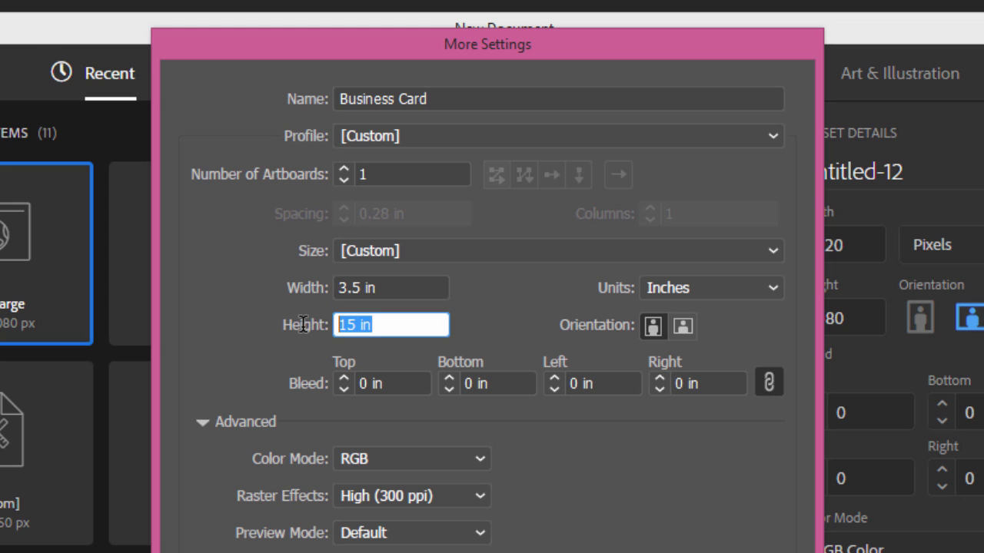
type("2")
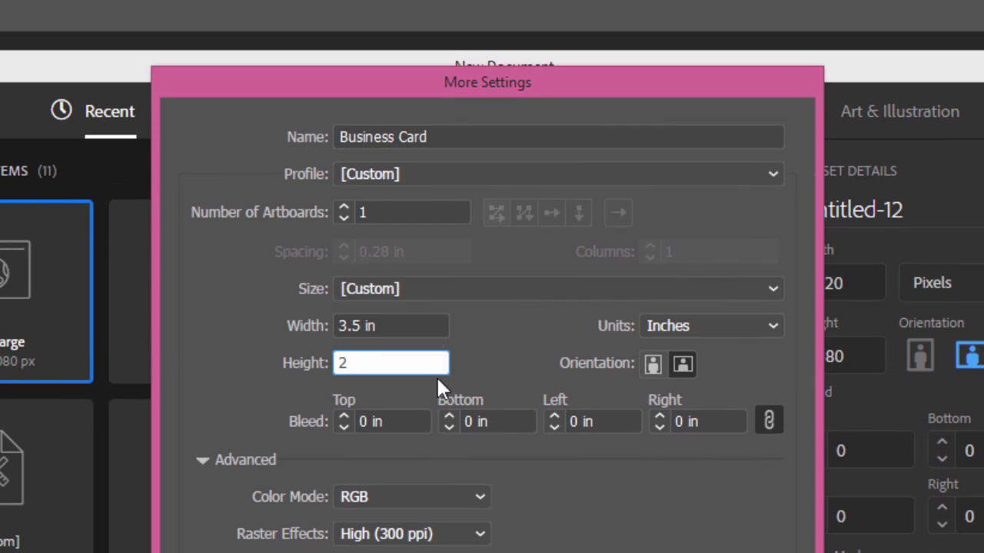
left_click(382, 212)
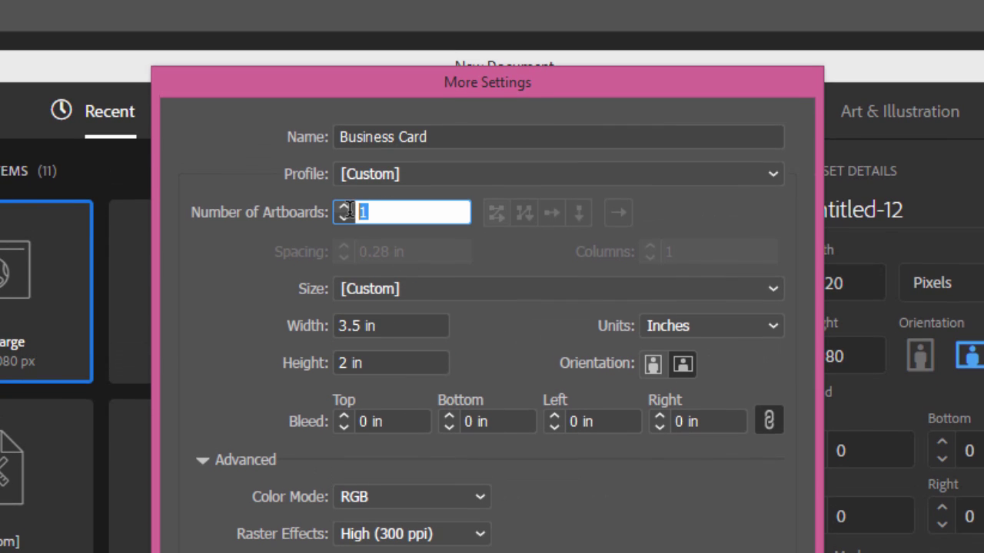
type("2")
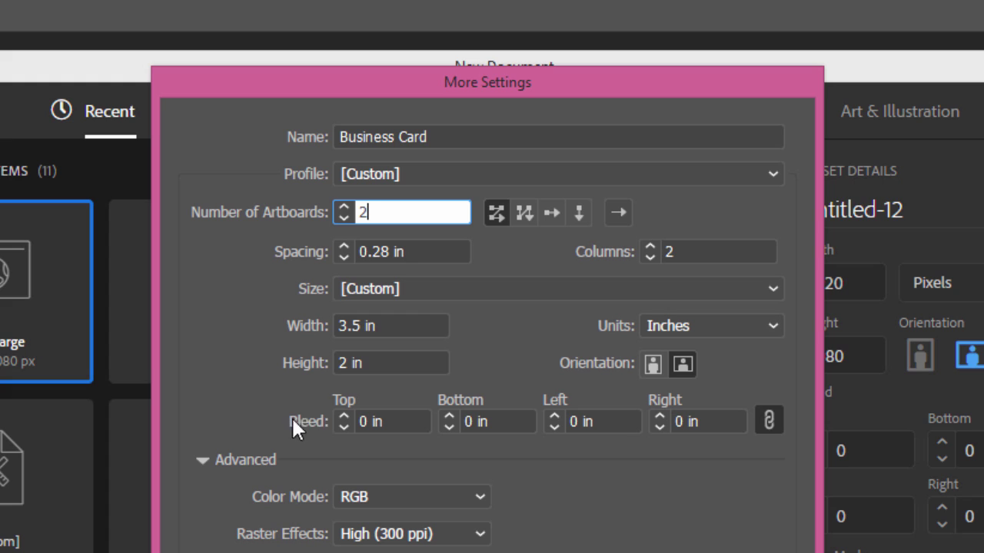
- Add a 0.125 in bleed, choose CMYK colour mode, and create the document
double_click(361, 421)
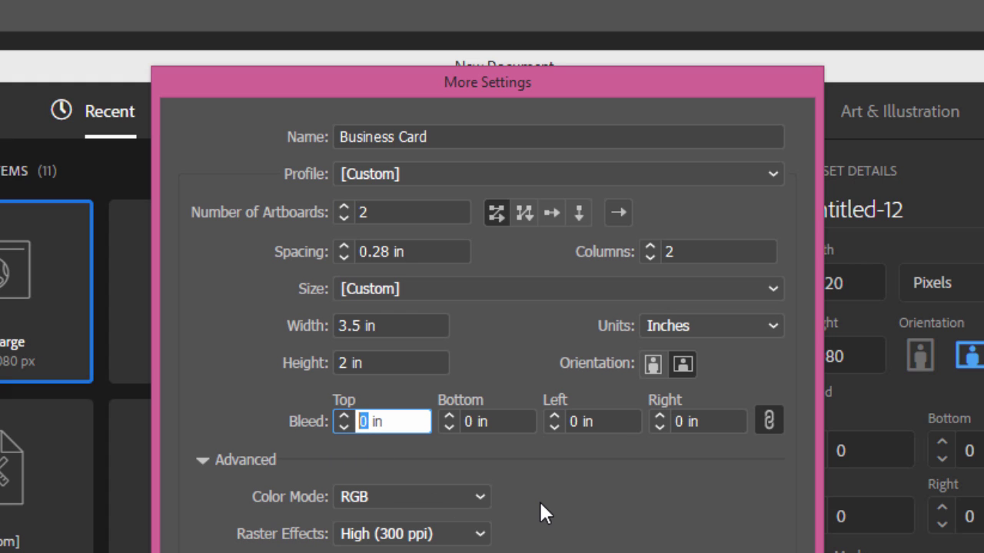
type(".125")
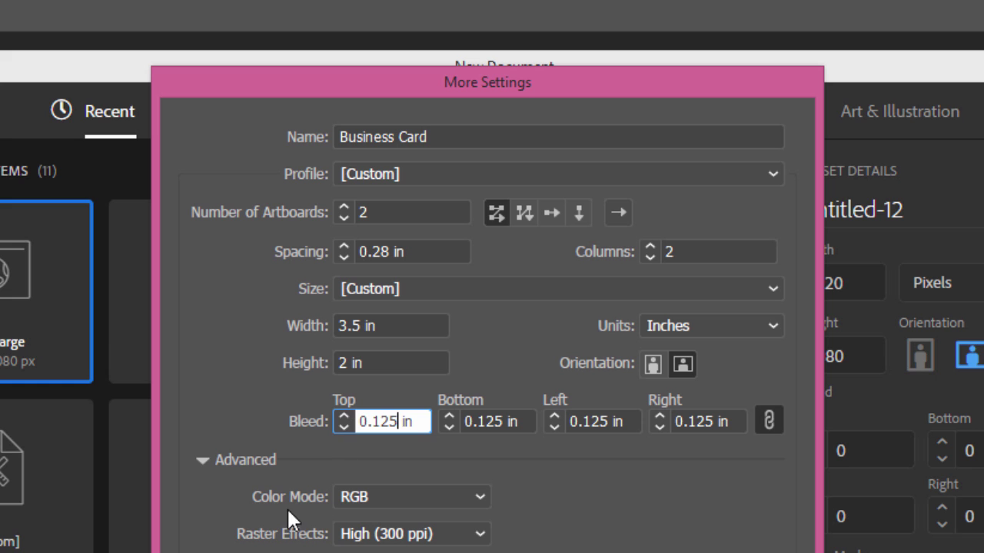
left_click(377, 497)
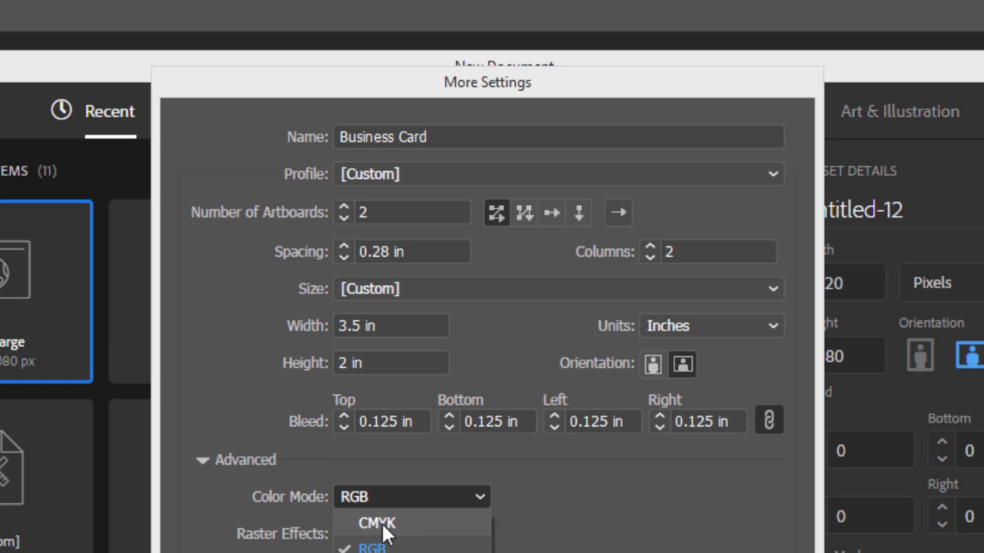
left_click(399, 528)
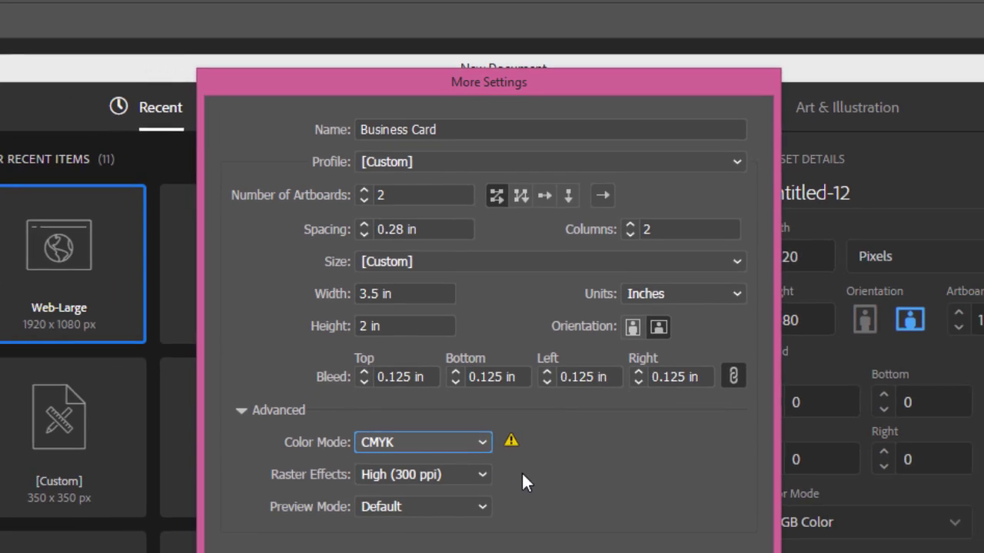
left_click(566, 469)
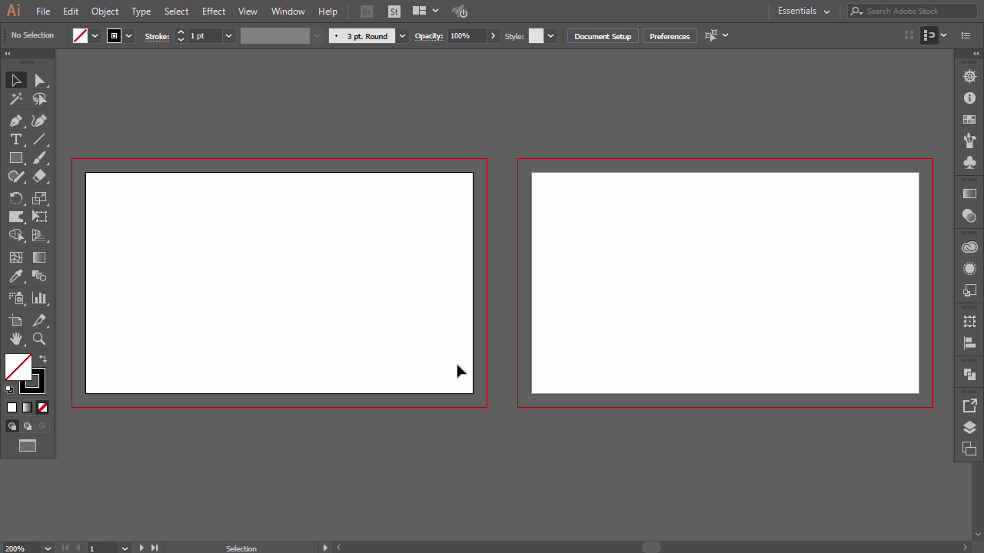
- Create a 3.25 × 1.75 in rectangle with the Rectangle tool
left_click(16, 158)
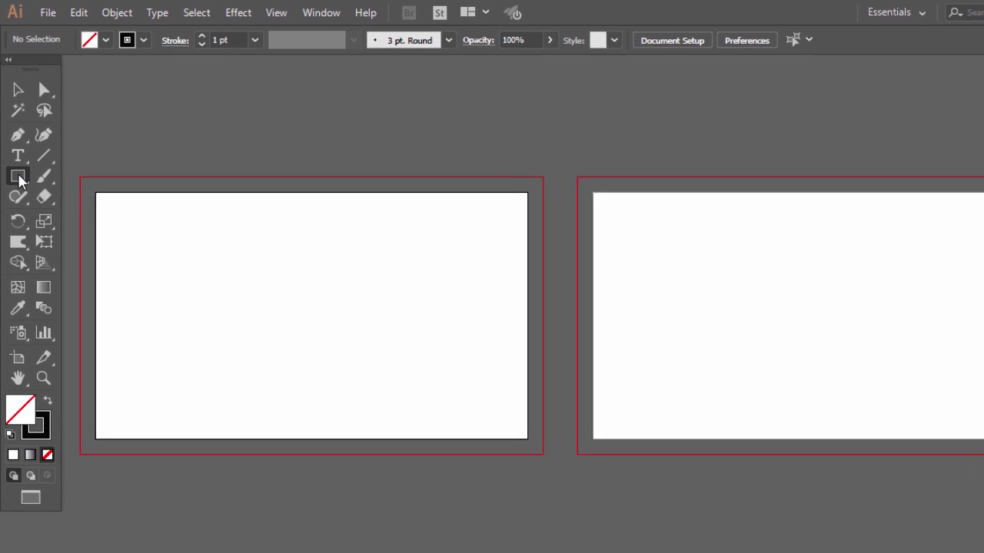
left_click(266, 275)
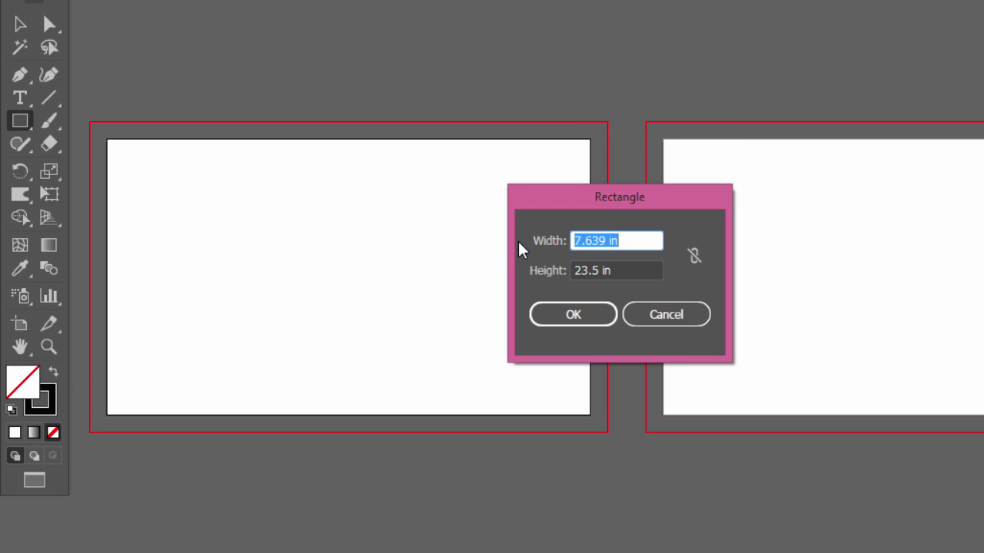
left_click(608, 241)
left_click_drag(608, 242, 527, 238)
type("3.")
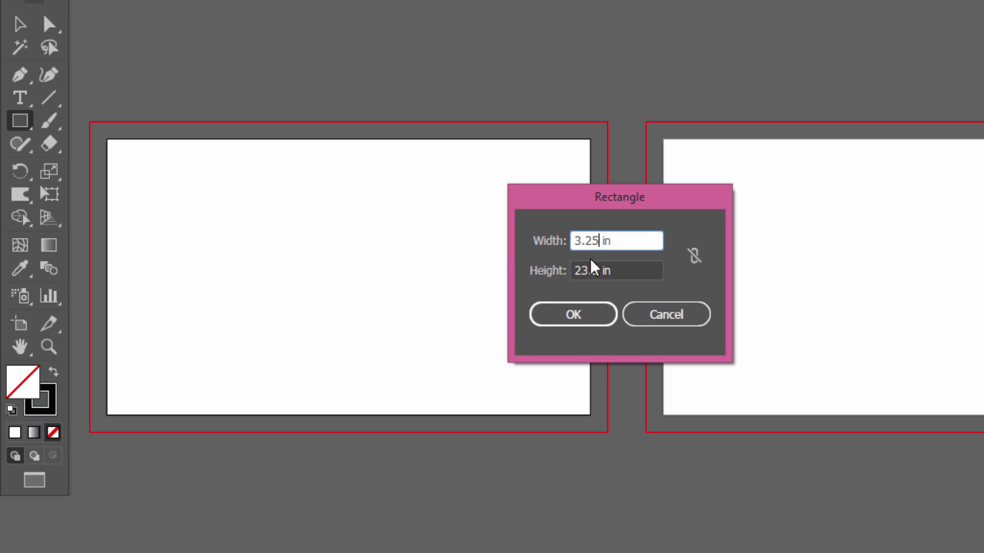
left_click_drag(600, 265, 579, 267)
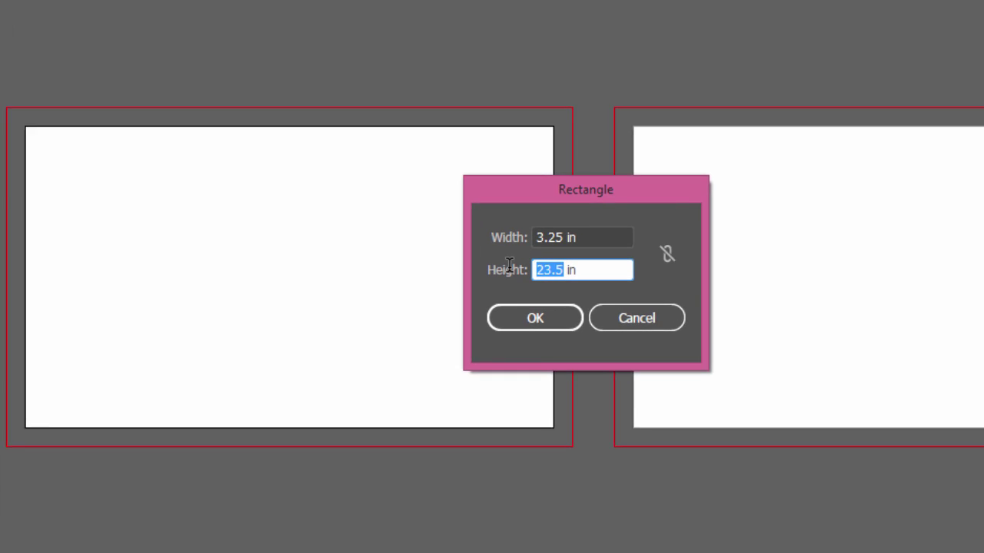
type("1.7")
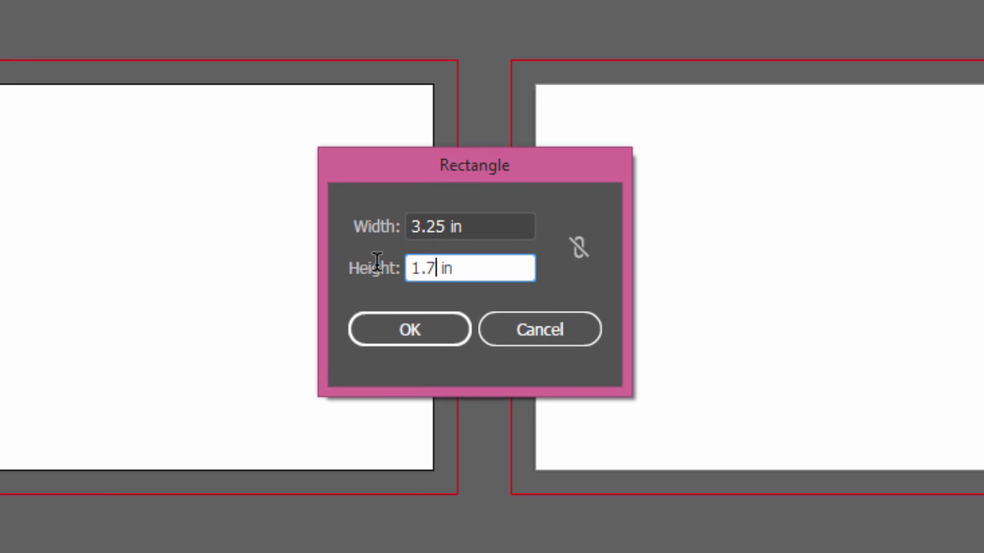
type("5")
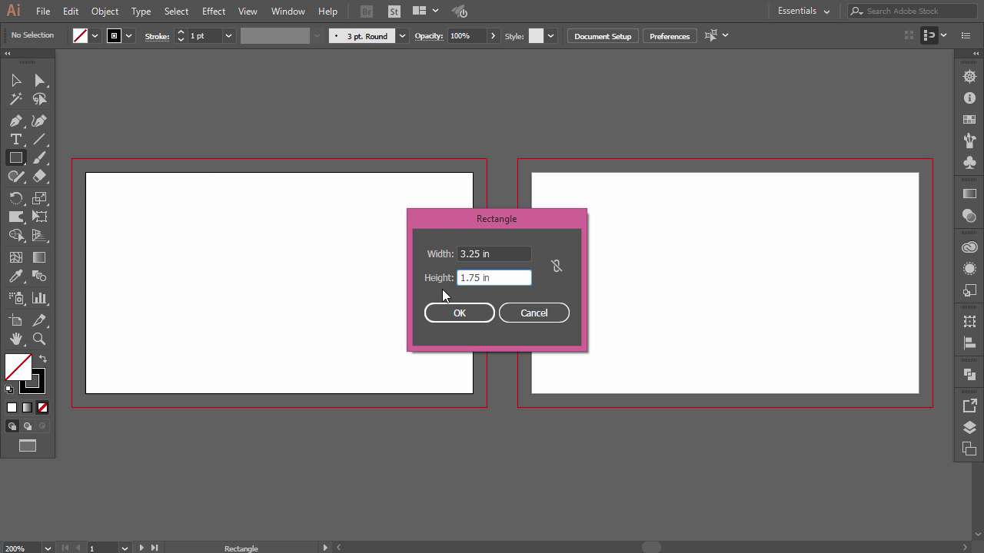
left_click(459, 314)
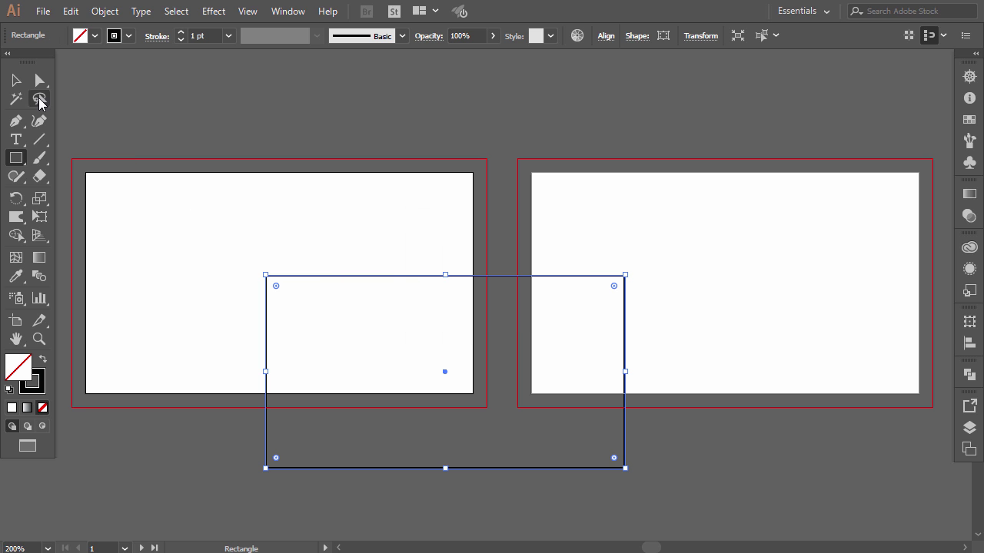
- Move the rectangle onto the left artboard and centre it with Align to Artboard
left_click(16, 82)
left_click_drag(322, 275, 156, 193)
left_click(211, 244)
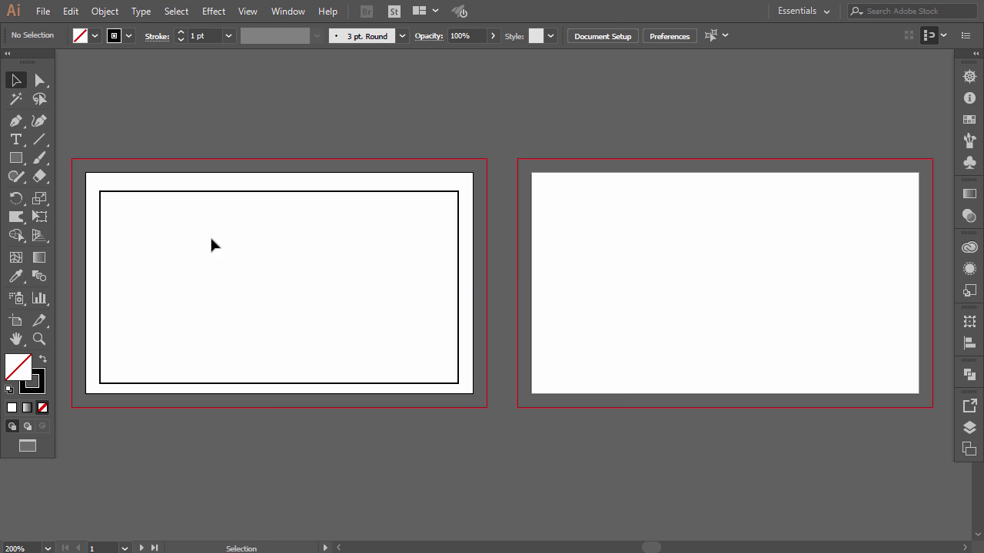
left_click(264, 199)
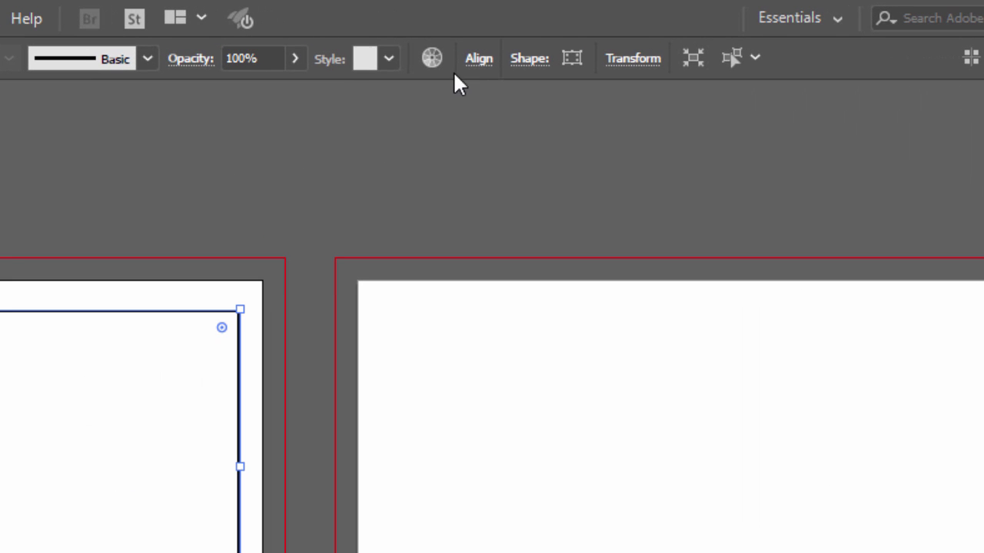
left_click(478, 59)
left_click(468, 269)
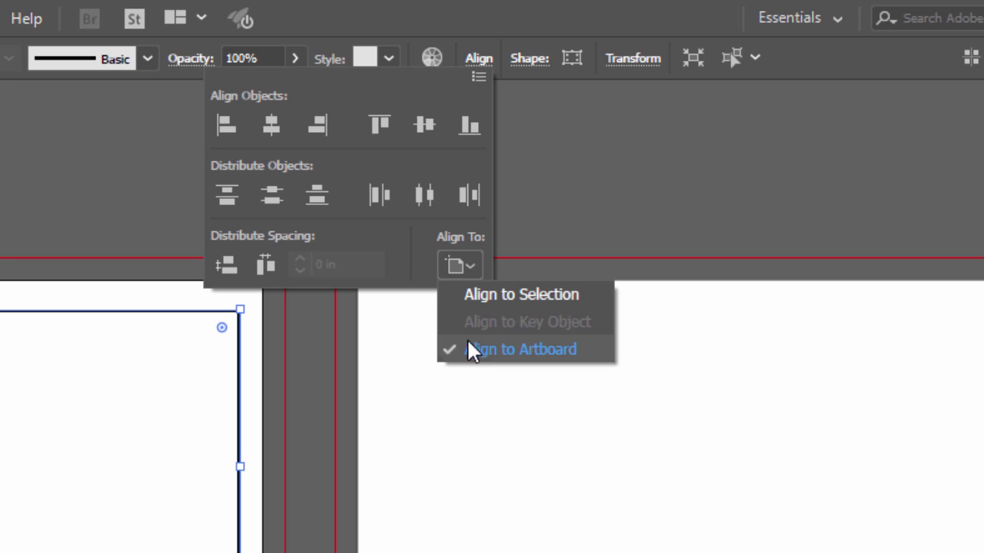
left_click(281, 129)
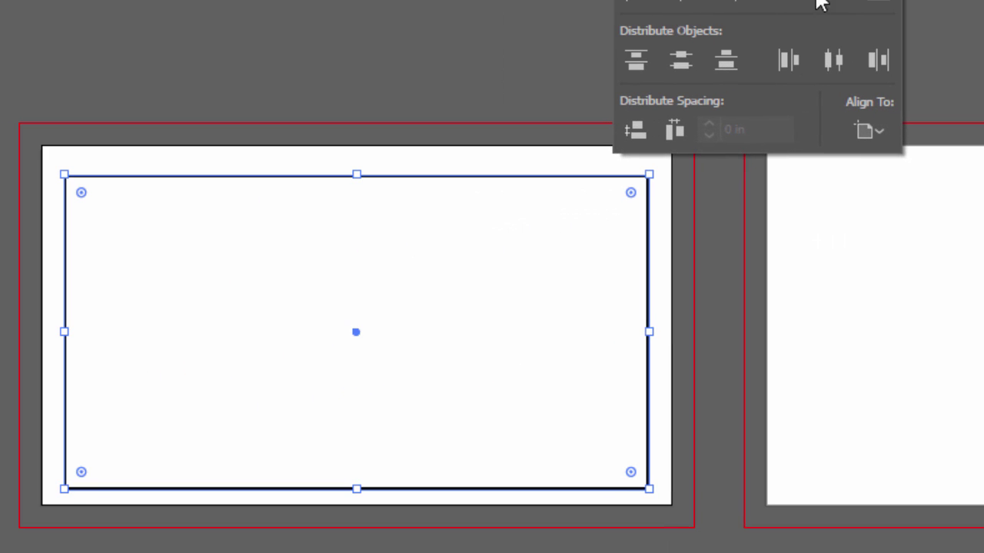
left_click(836, 4)
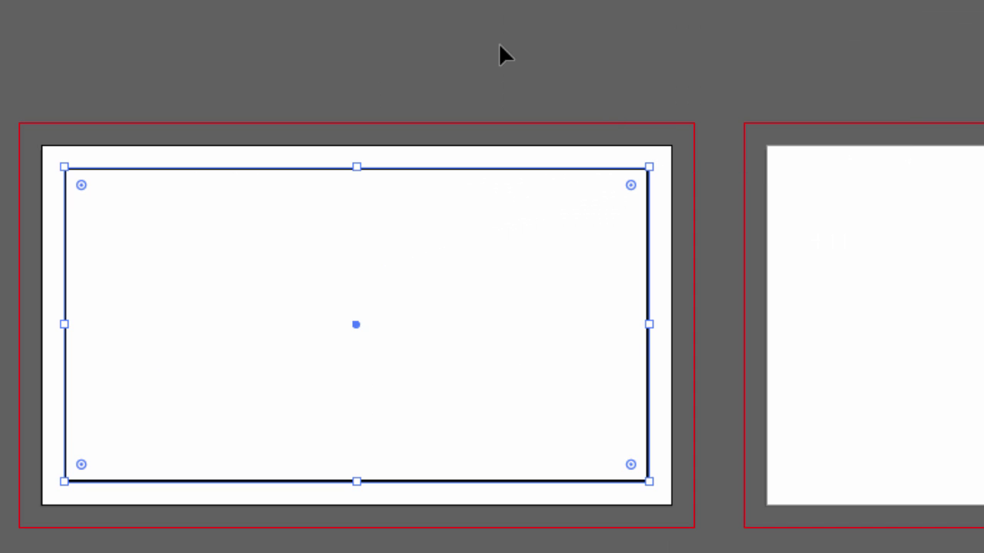
left_click(540, 103)
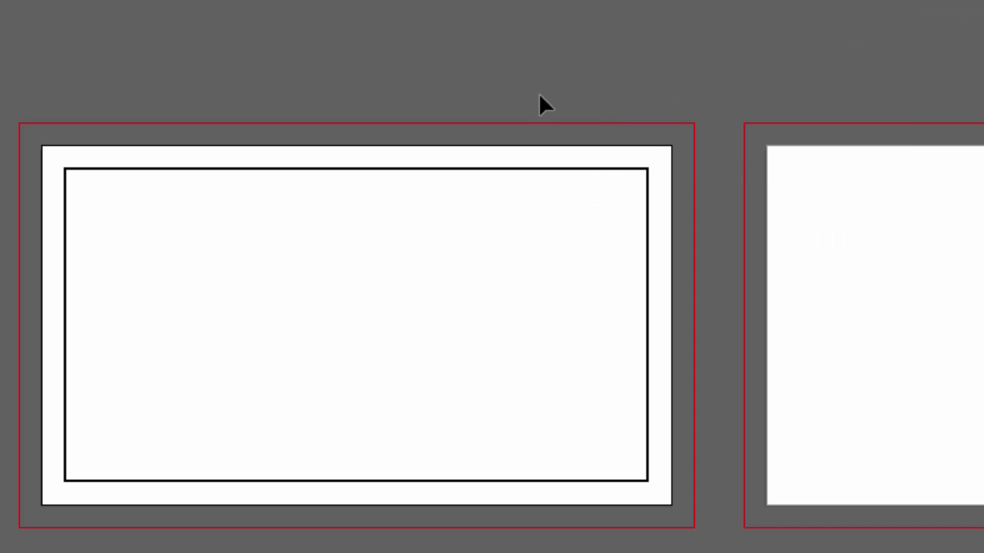
- Convert the centred rectangle into a guide with Make Guides
left_click(299, 171)
right_click(301, 169)
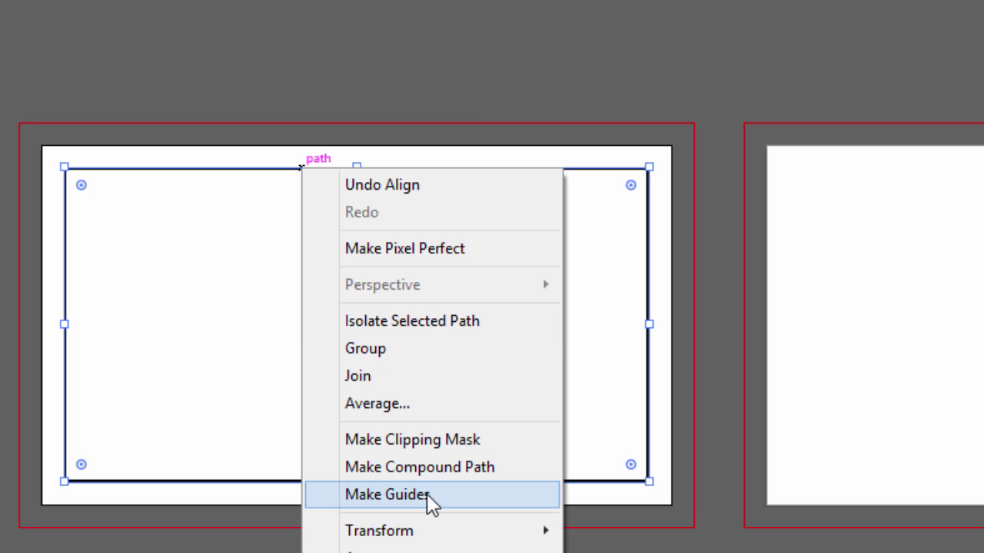
left_click(387, 495)
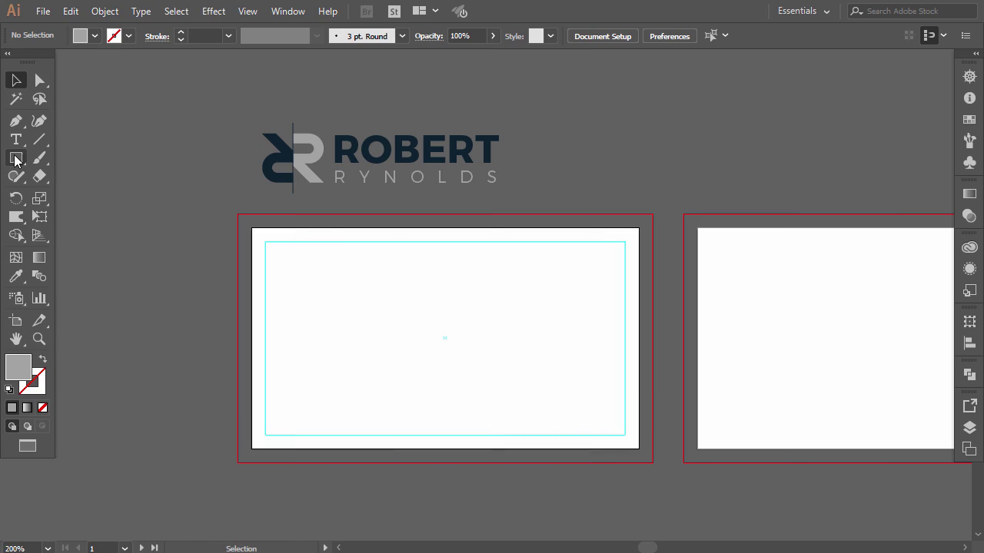
- Draw a rectangle over the entire left artboard and fill it with the logo's navy via Eyedropper
left_click(15, 158)
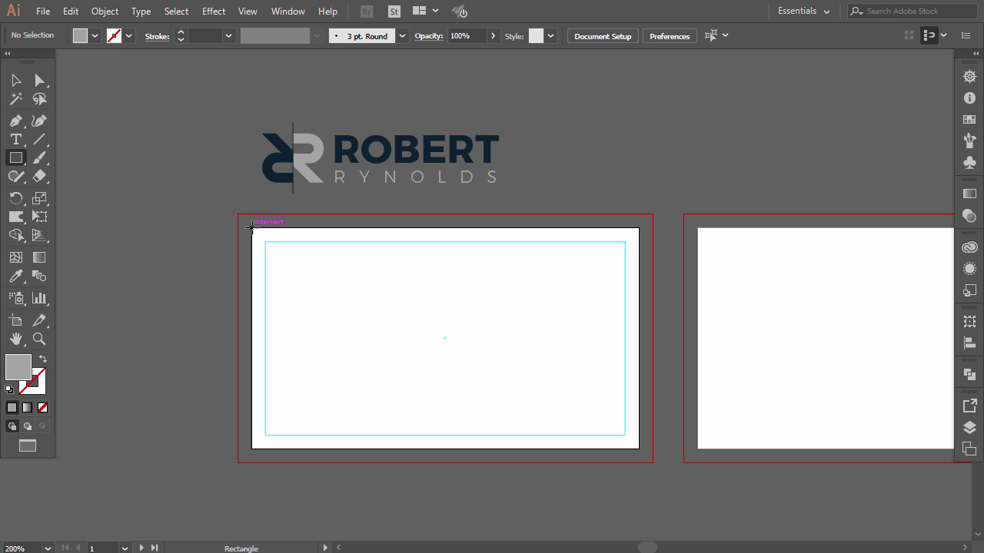
left_click_drag(253, 229, 638, 449)
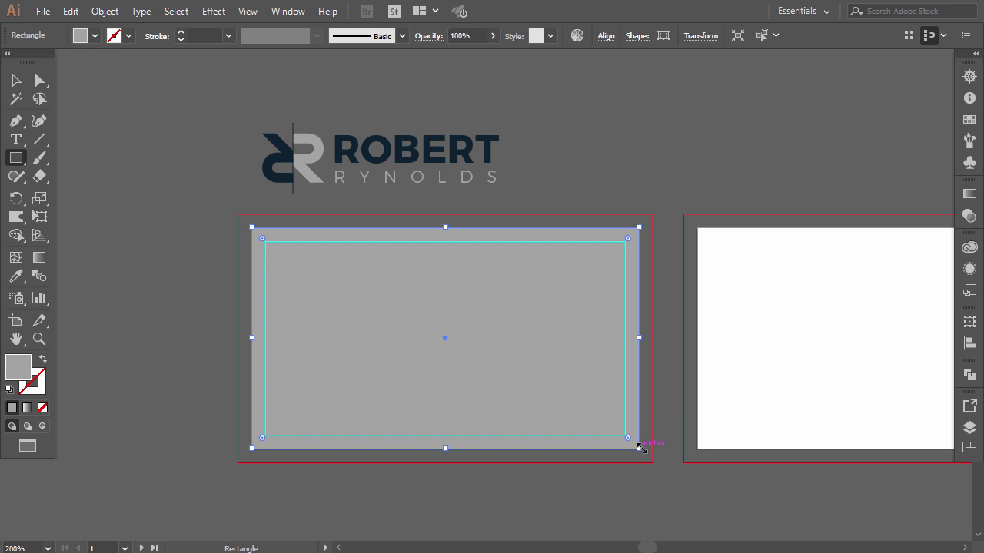
left_click(16, 275)
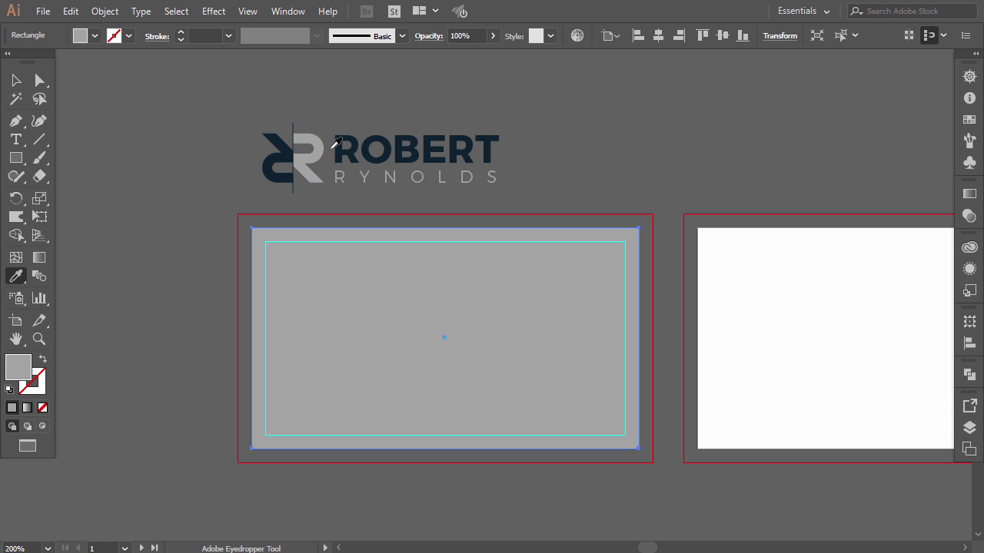
left_click(339, 149)
left_click(15, 82)
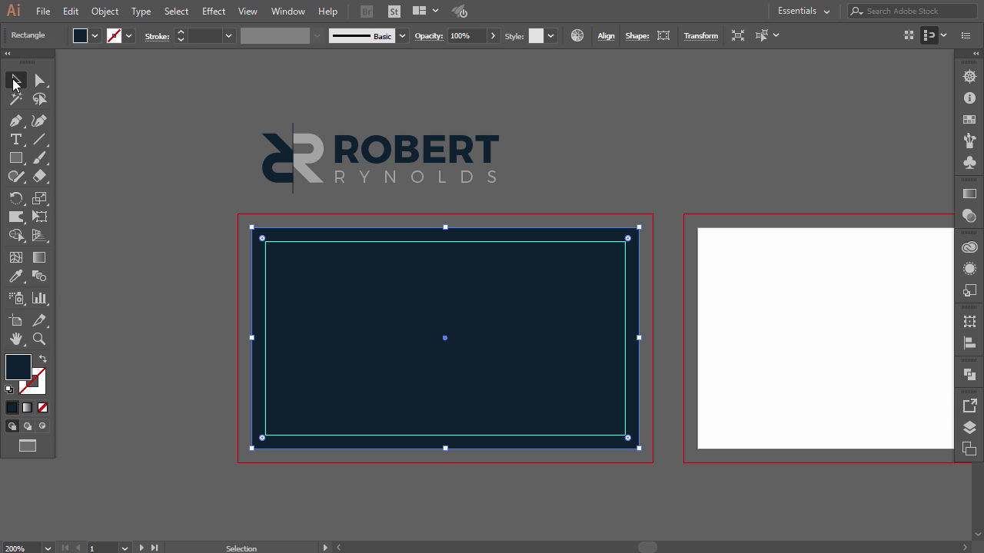
left_click(506, 123)
left_click(497, 147)
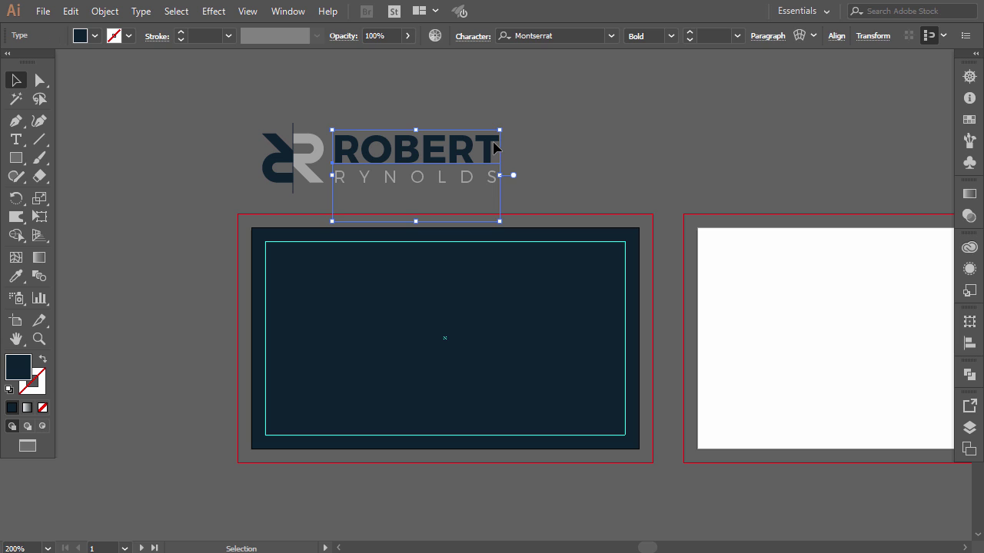
left_click(303, 154, "shift")
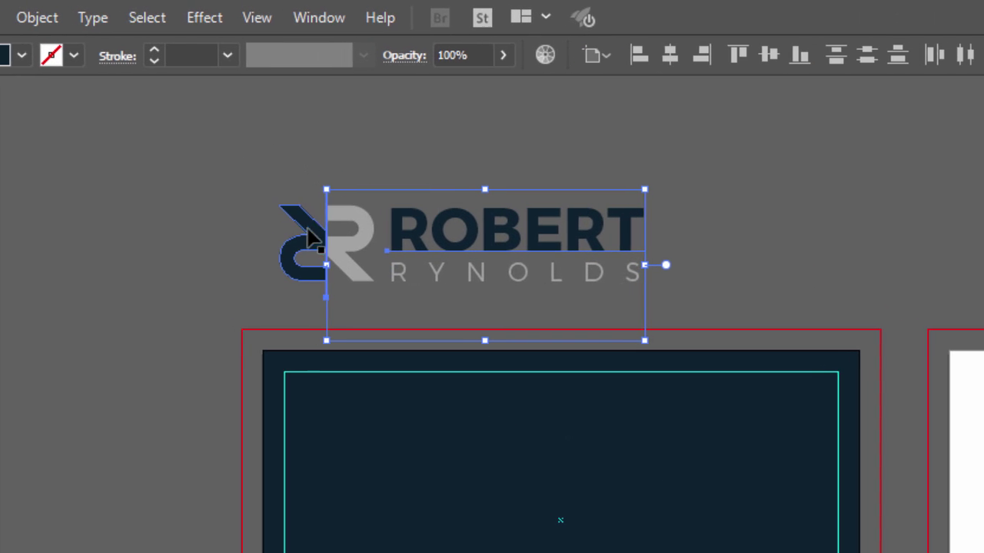
left_click(284, 192, "shift")
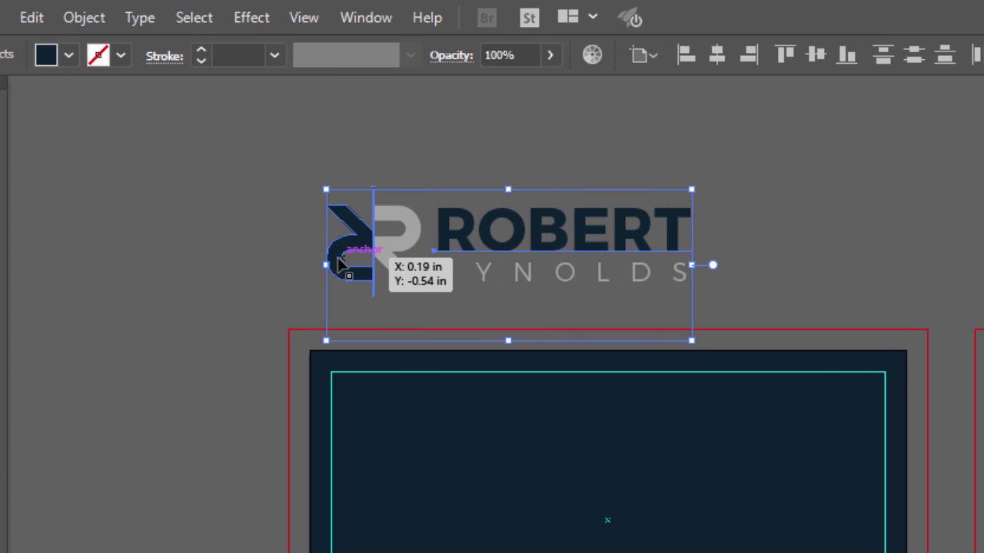
left_click(68, 55)
left_click(0, 95)
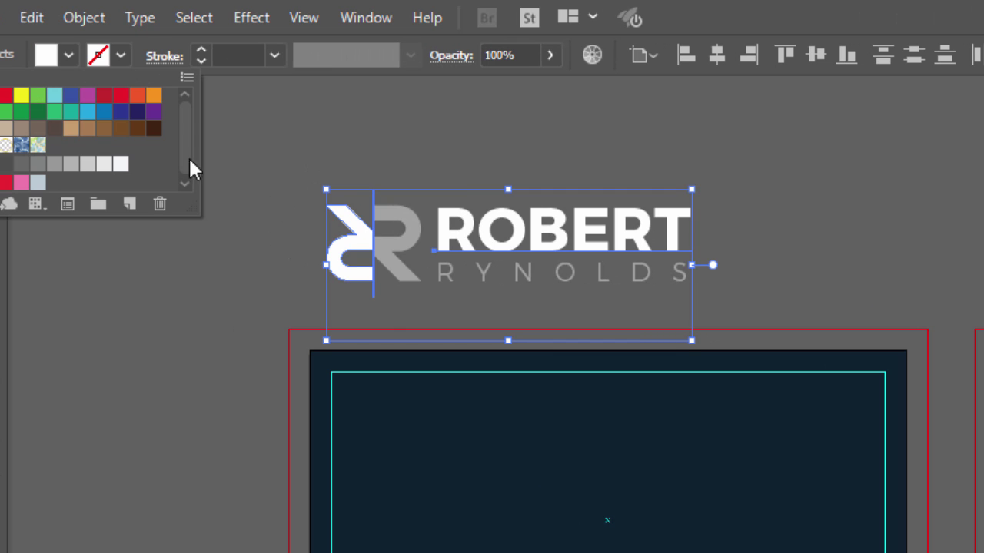
left_click(250, 190)
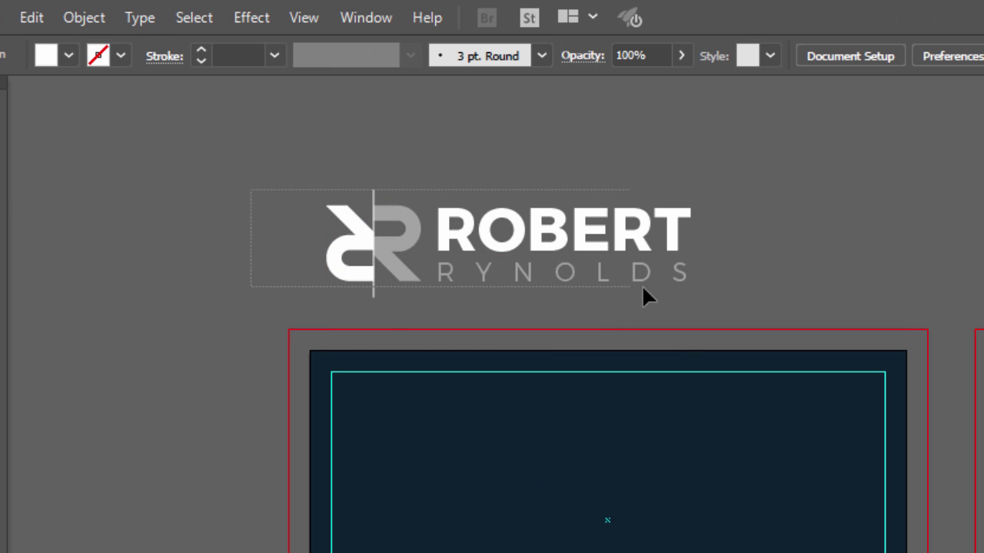
- Move the logo onto the navy card and bring it to the front
left_click_drag(642, 291, 721, 301)
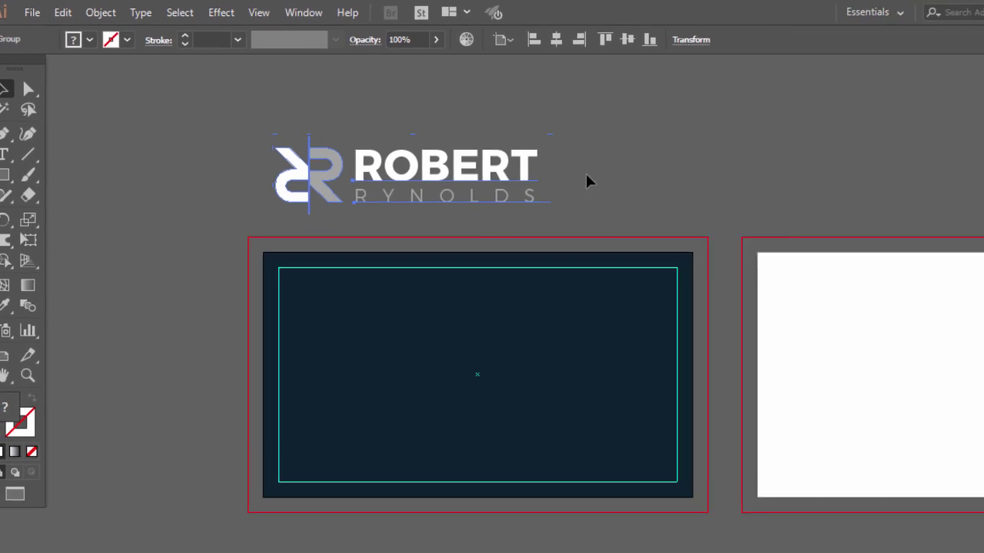
left_click_drag(489, 175, 459, 273)
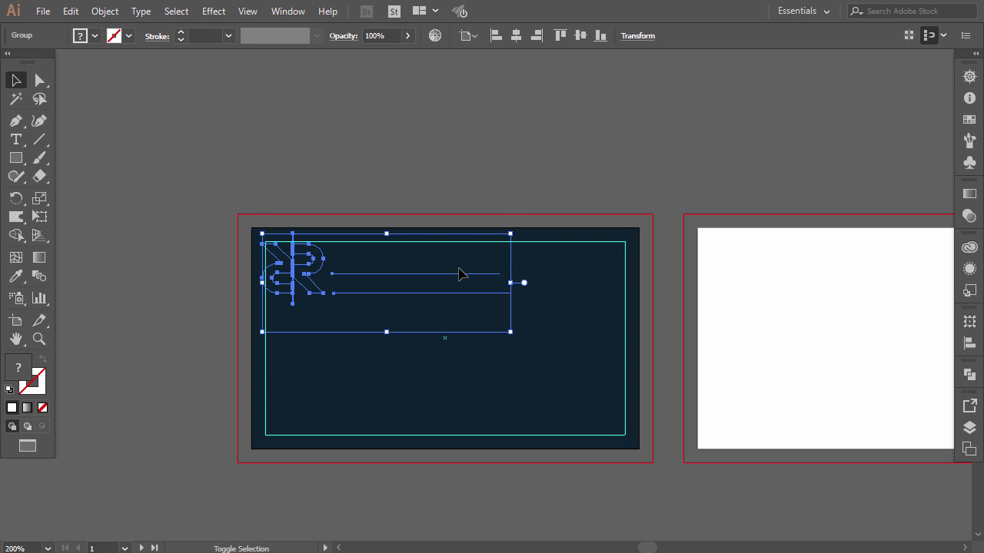
right_click(388, 271)
mouse_move(442, 423)
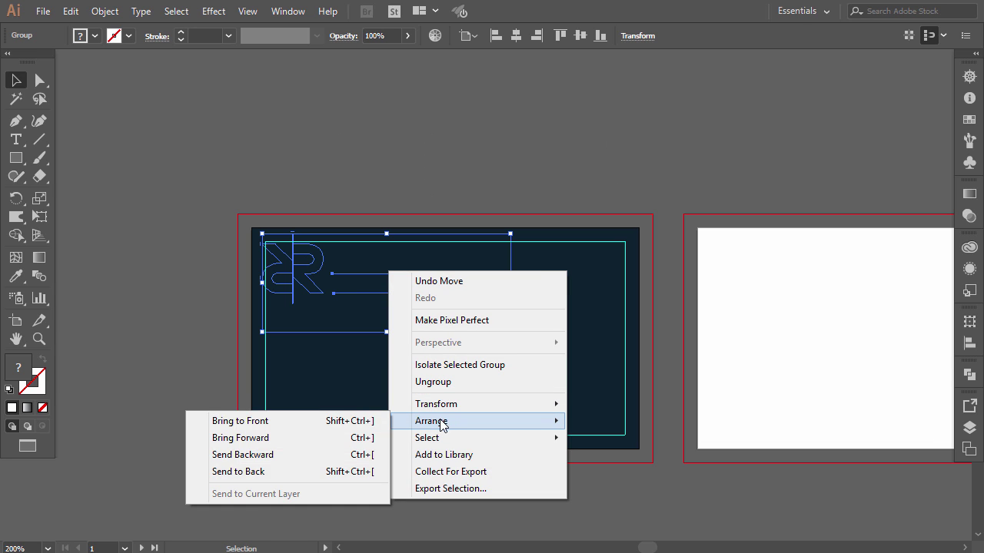
left_click(373, 420)
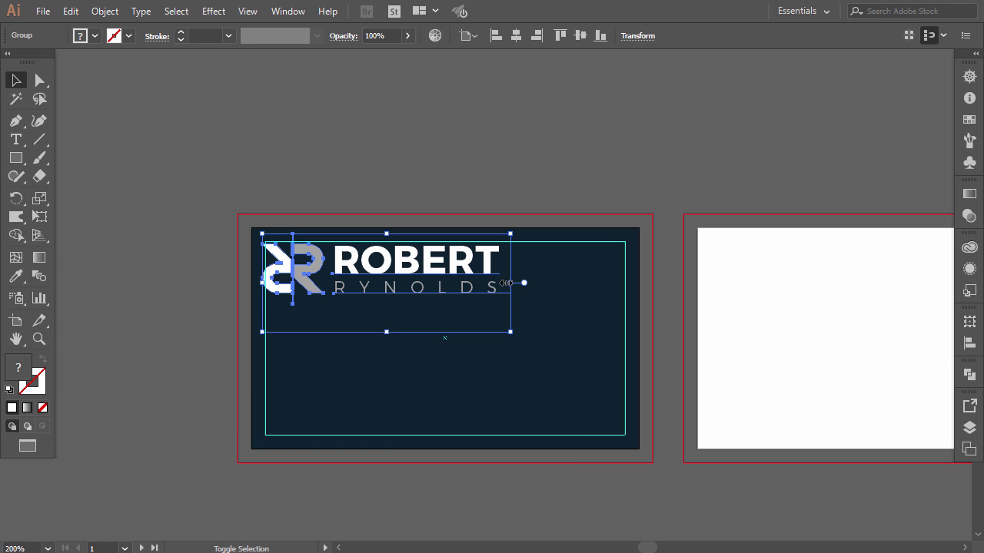
- Shrink the logo and place it in the card's top-left corner inside the guide
left_click_drag(507, 283, 371, 275)
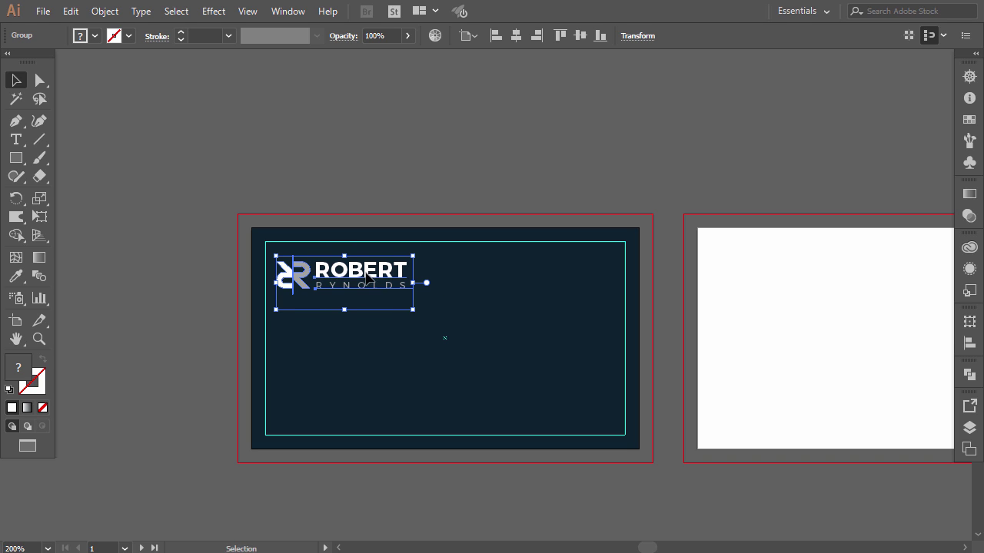
left_click_drag(306, 275, 303, 269)
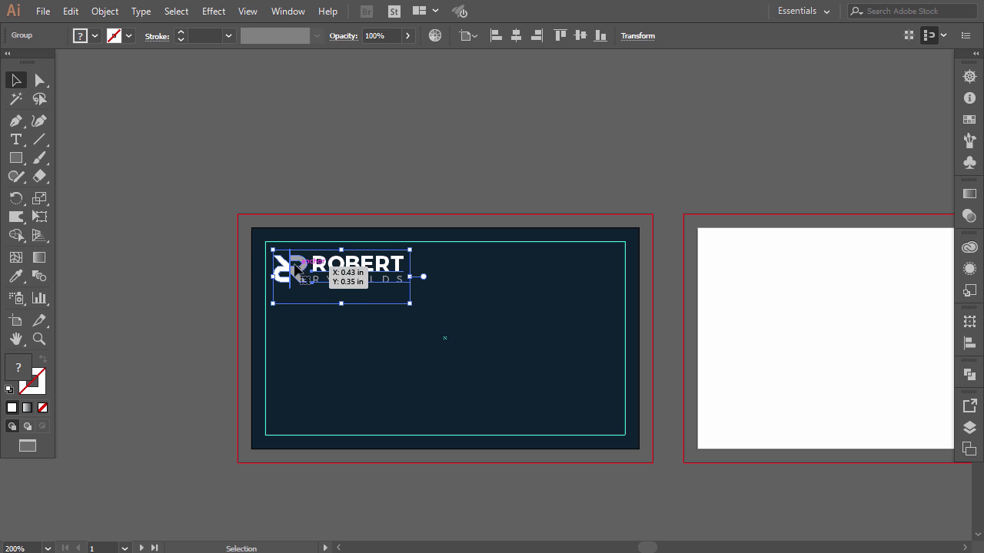
left_click(194, 180)
scroll(289, 300, "up", 1)
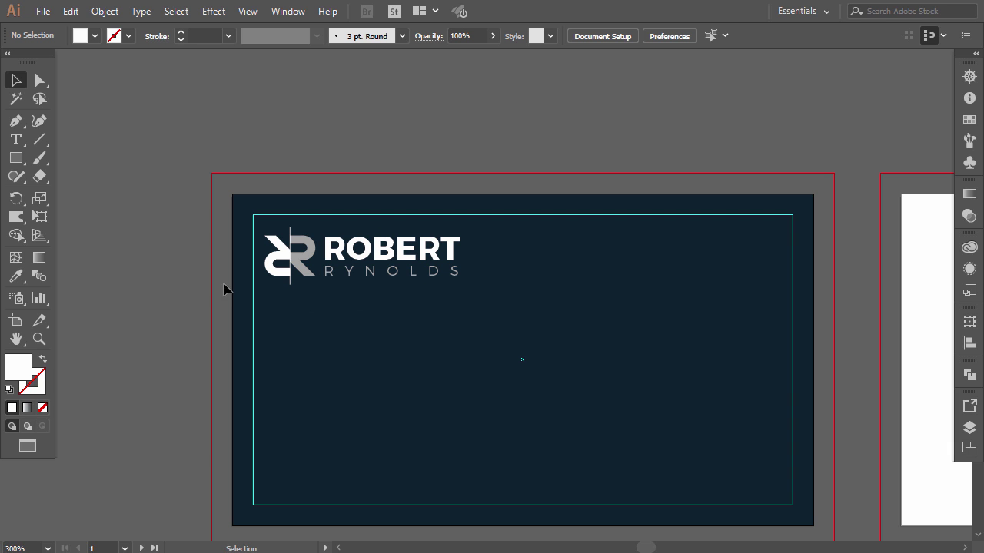
scroll(322, 277, "down", 1)
left_click(307, 259)
left_click_drag(307, 260, 303, 295)
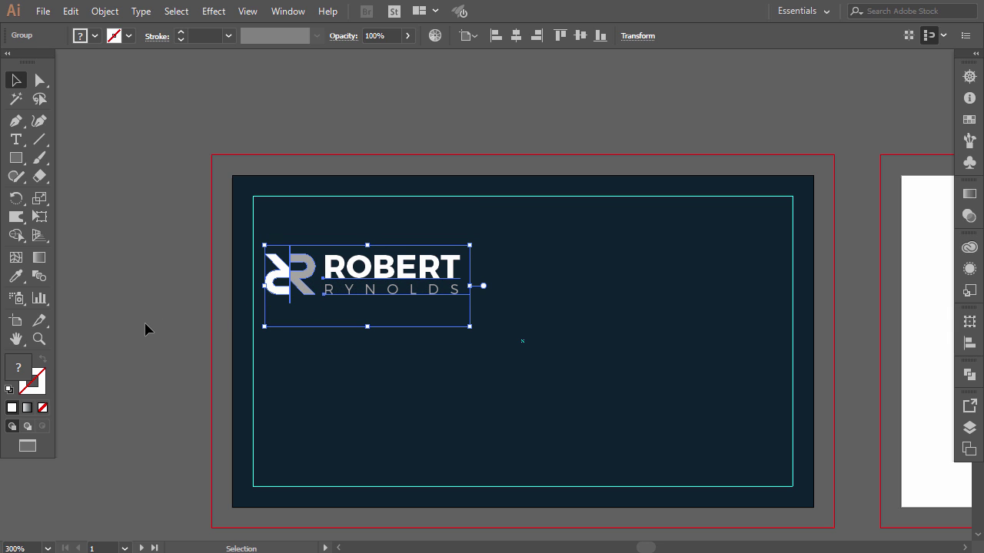
left_click(148, 329)
double_click(292, 309)
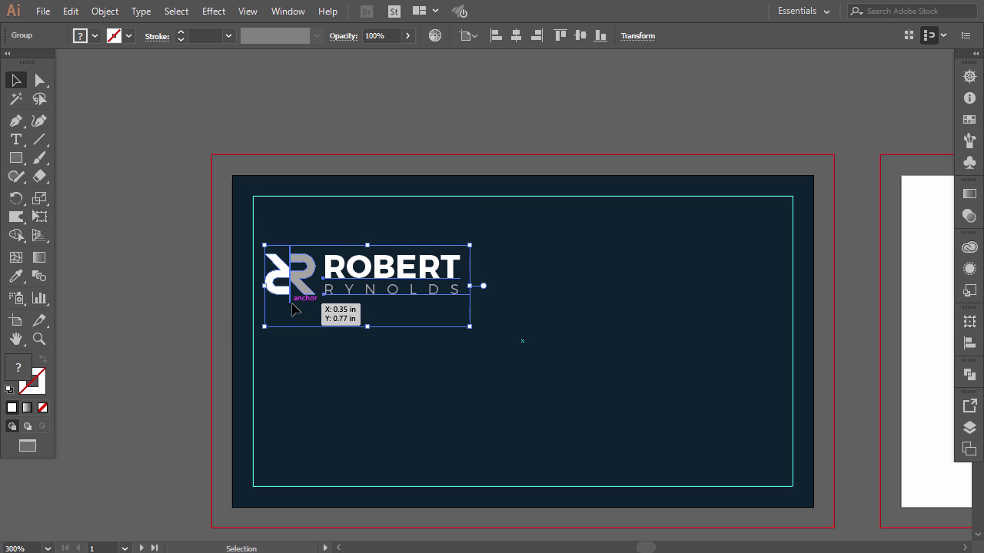
left_click(293, 307)
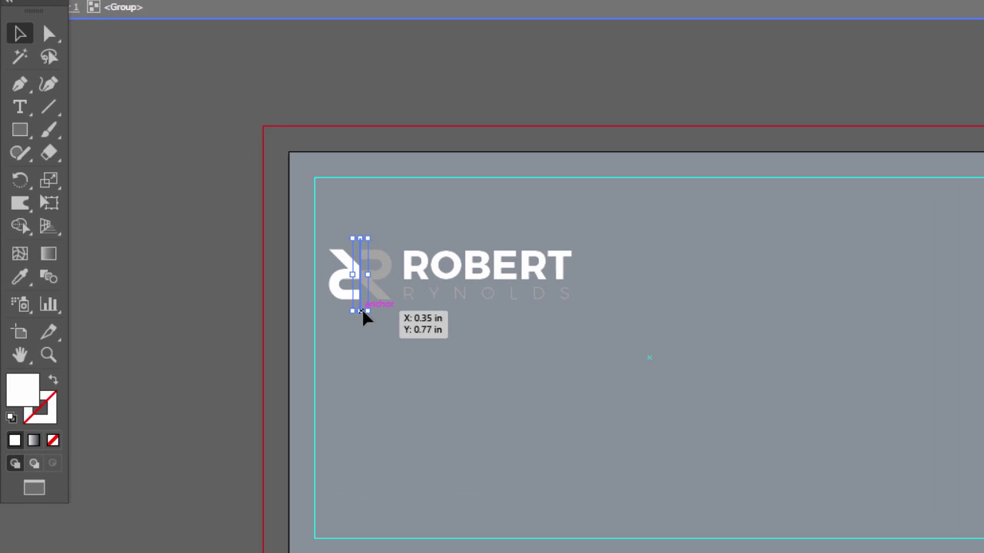
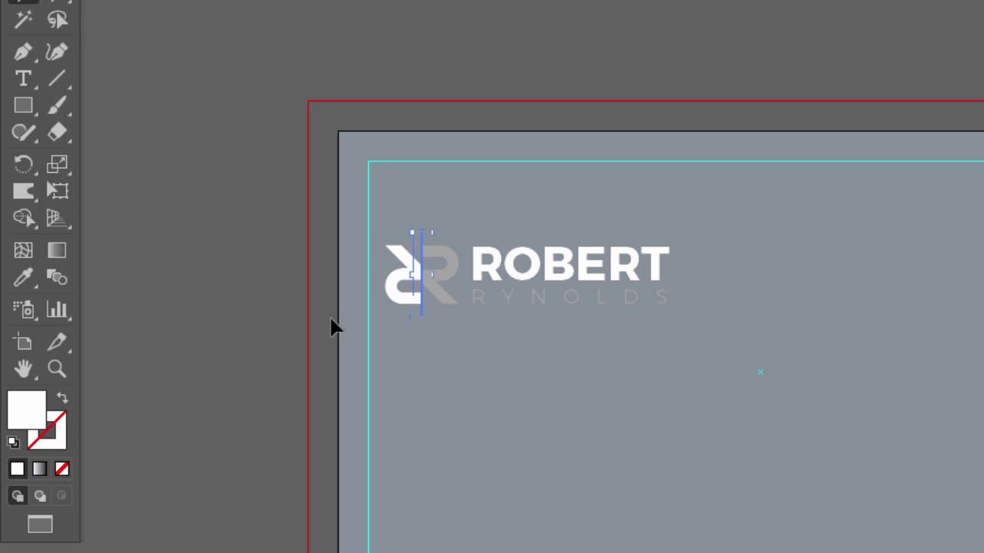
- Stretch the thin white vertical line down to about 0.56 in below the RR logo
double_click(239, 319)
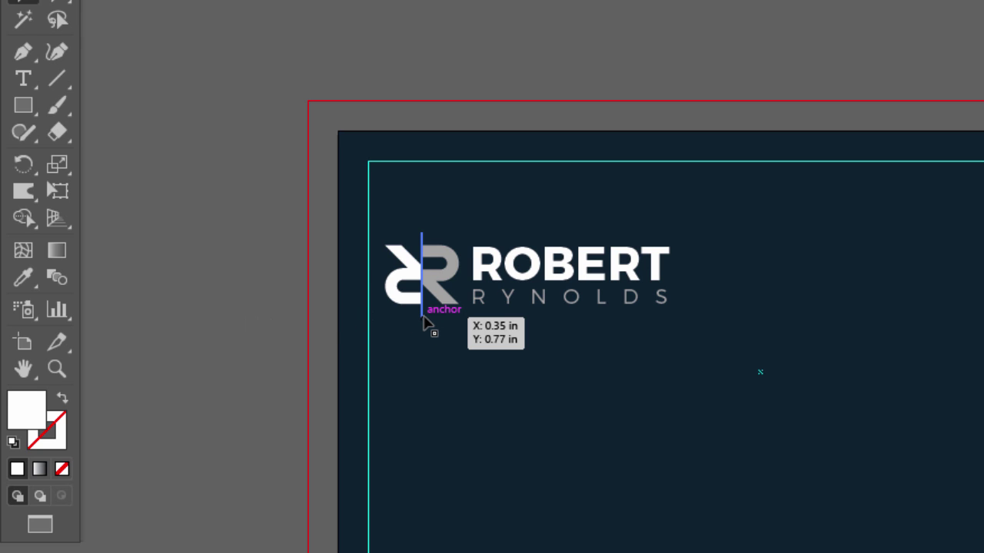
left_click_drag(425, 319, 426, 361)
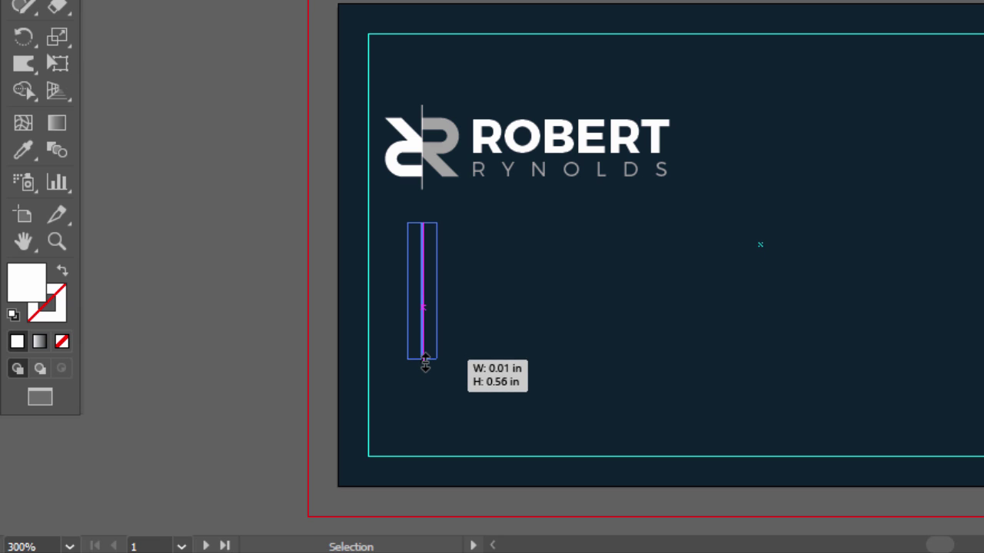
left_click(269, 329)
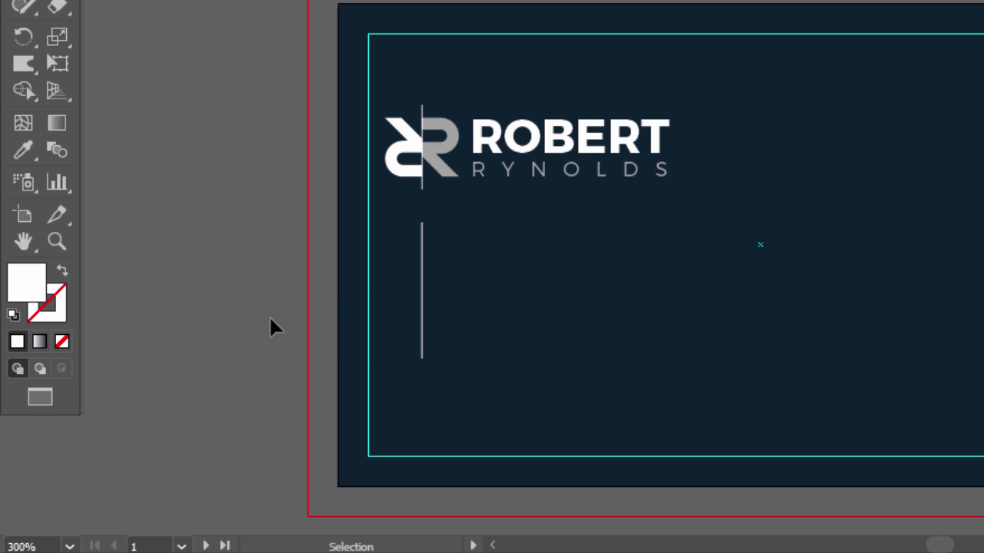
left_click(529, 180)
left_click(281, 211)
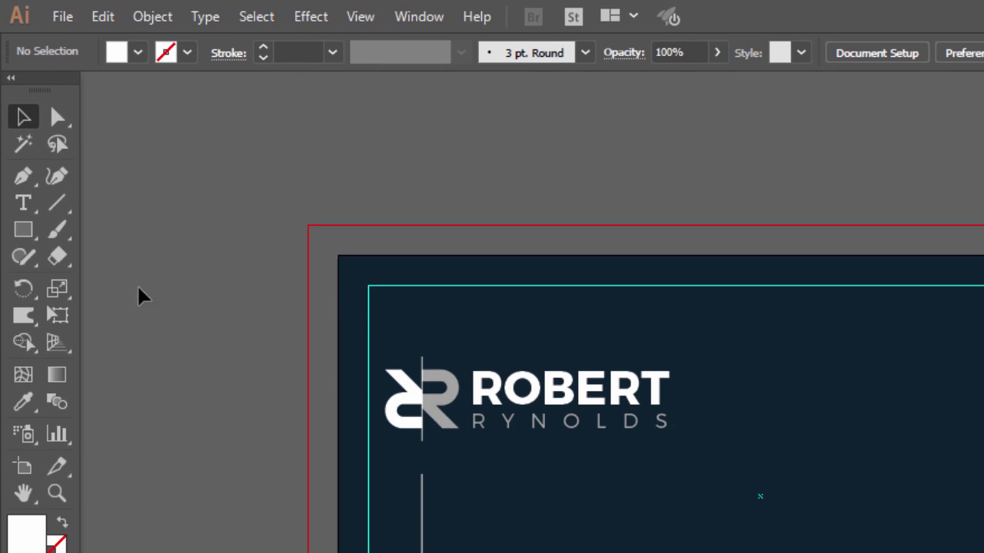
- Add a 'TEL' text in Montserrat Light with All Caps turned off so it reads 'Tel'
left_click(25, 204)
left_click(406, 421)
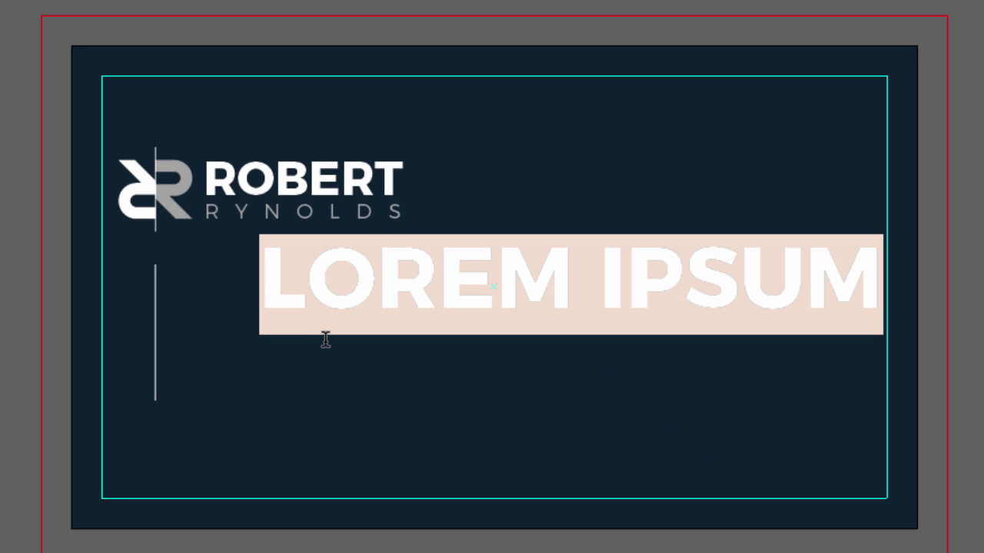
type("TEL")
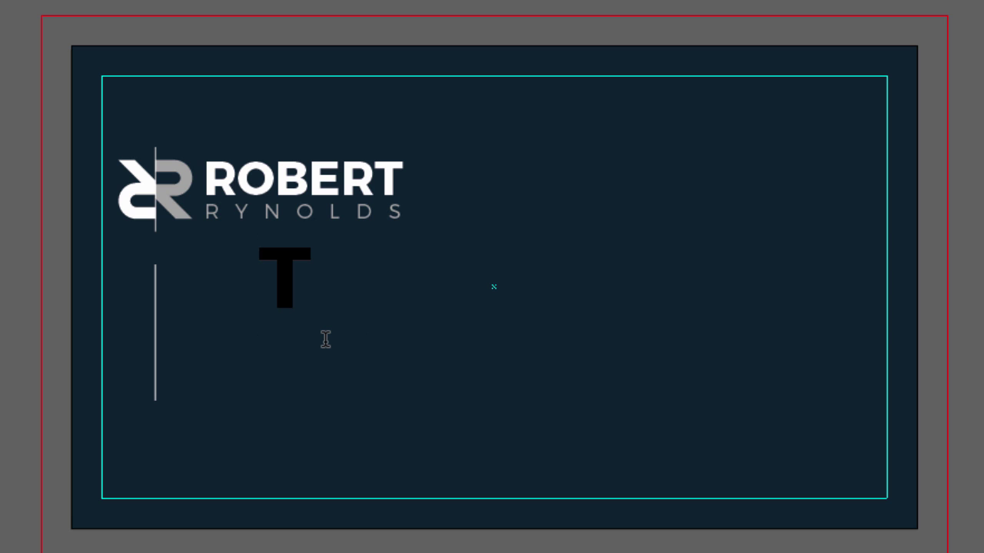
left_click_drag(417, 281, 261, 279)
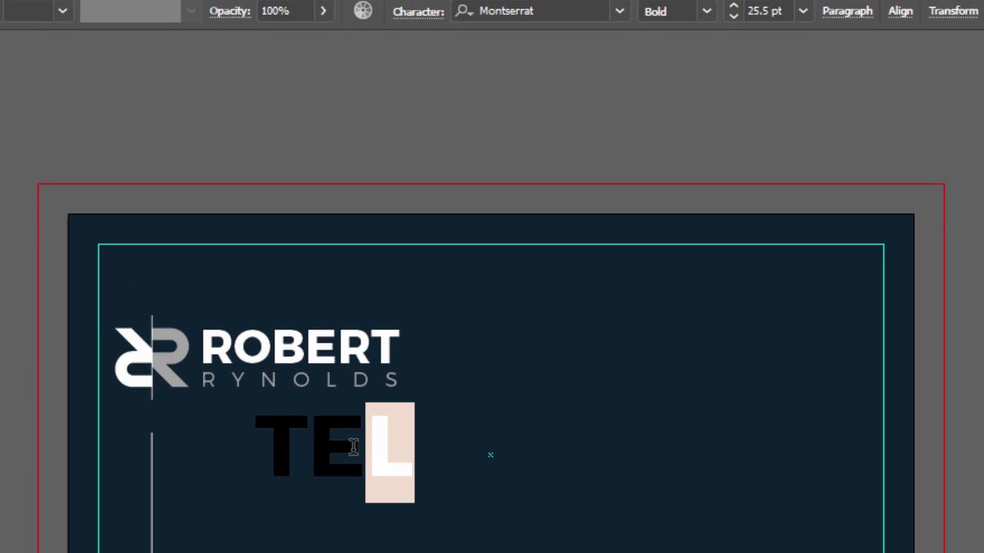
left_click(707, 17)
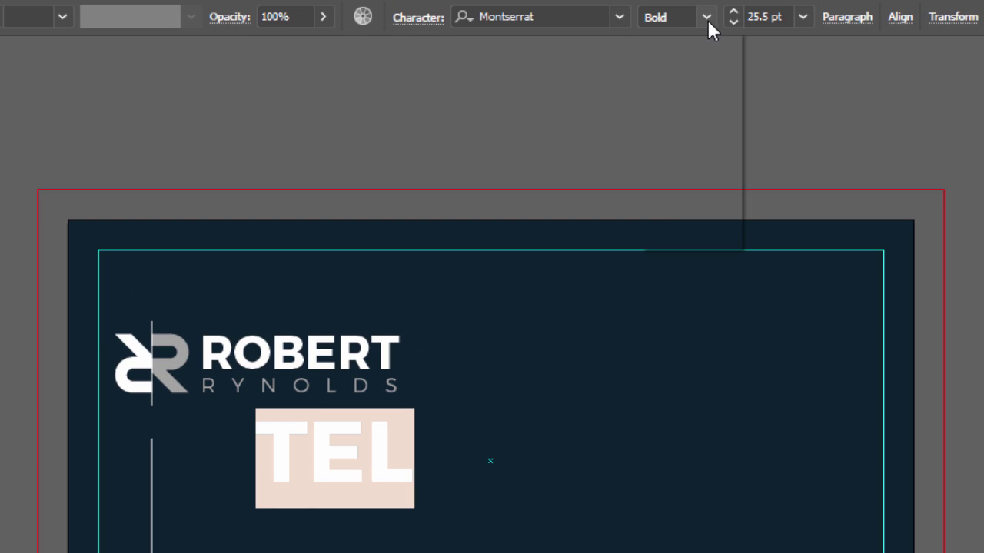
left_click(686, 89)
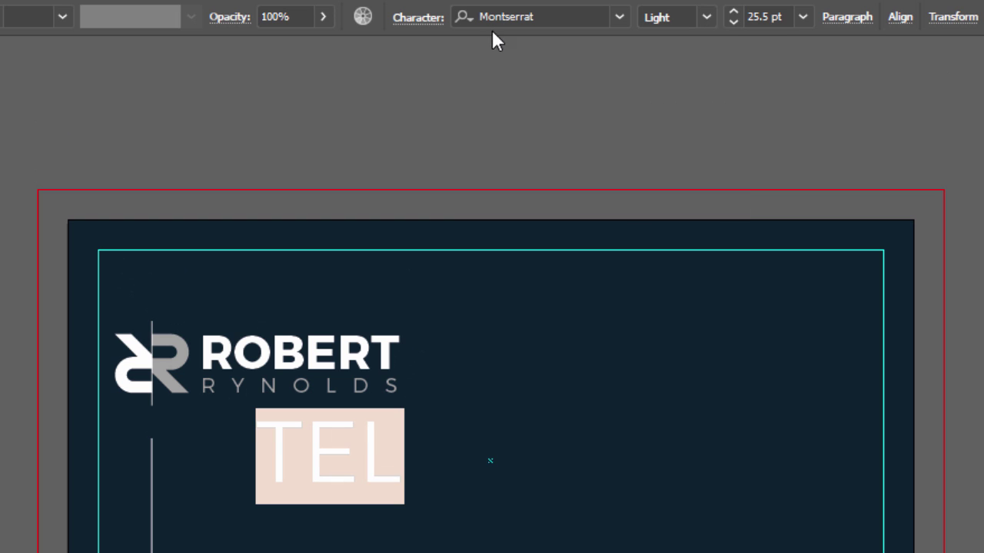
left_click(417, 18)
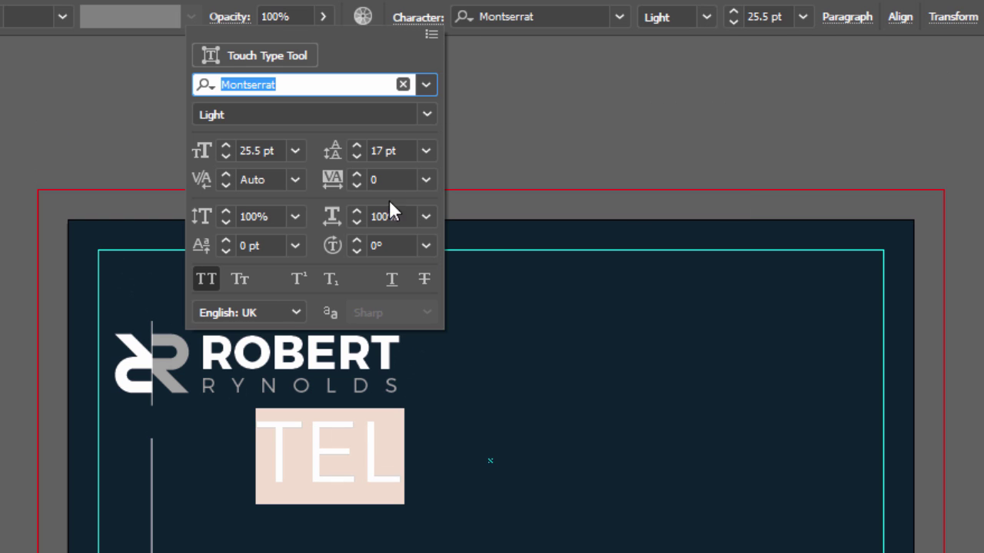
left_click(208, 288)
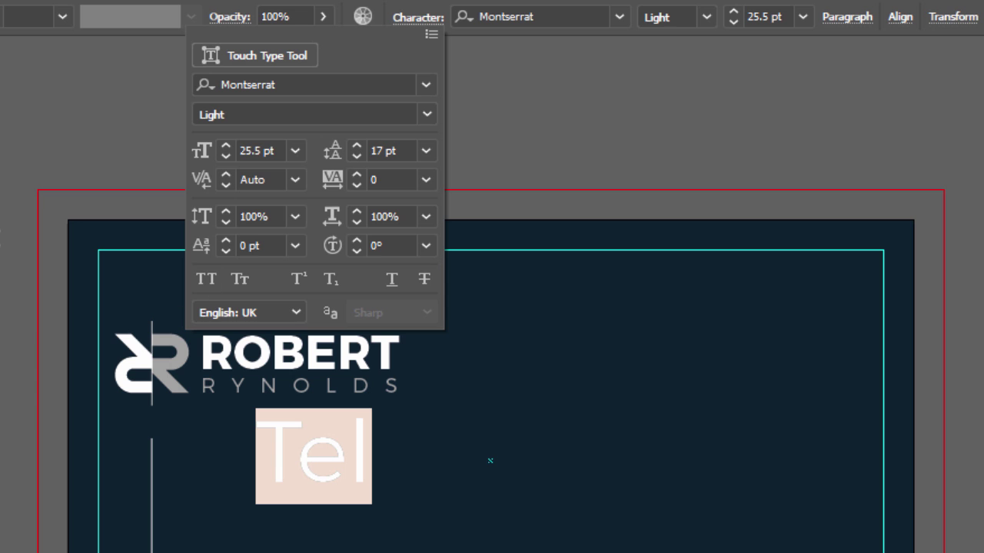
key("Escape")
key("Escape")
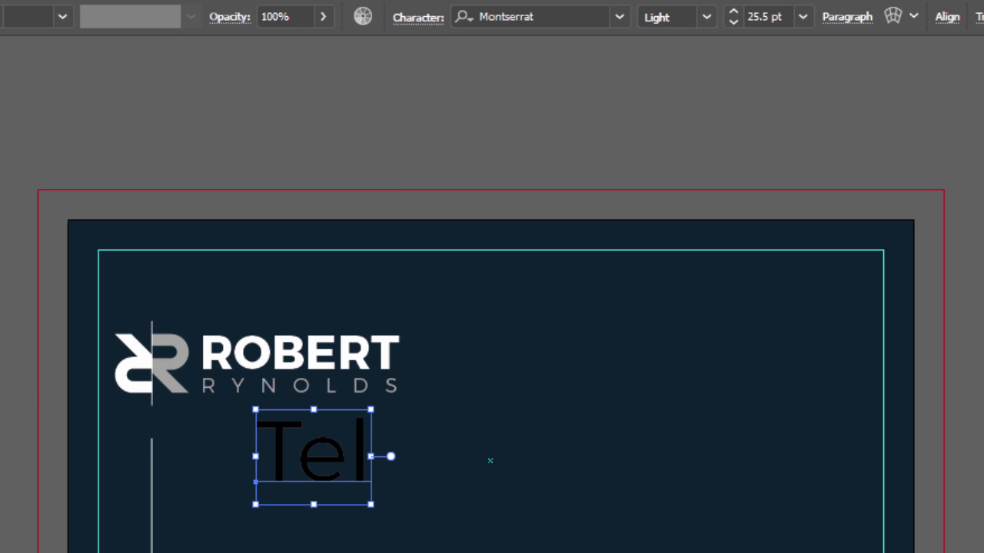
- Shrink the Tel text and give it the logo's white fill
left_click_drag(371, 408, 346, 441)
left_click_drag(361, 347, 333, 379)
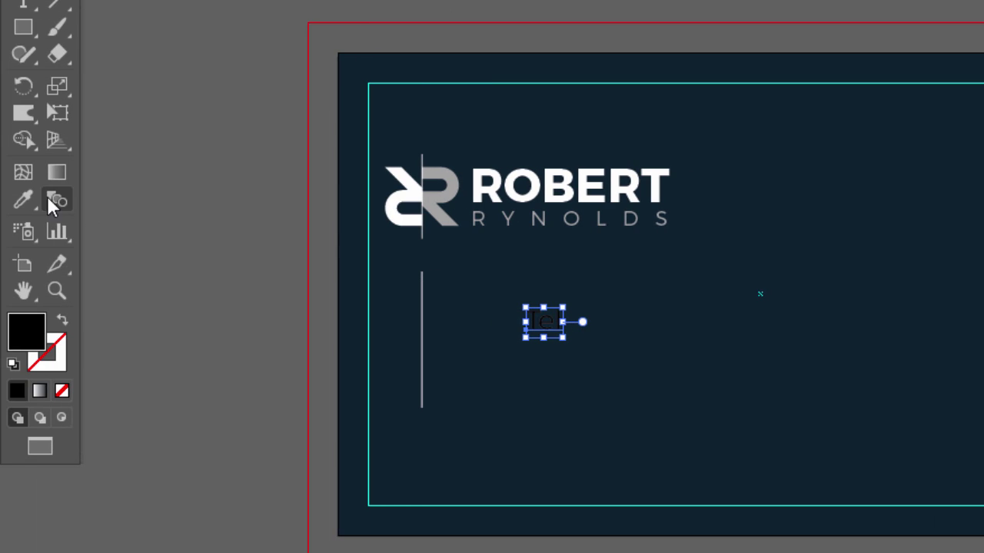
key("i")
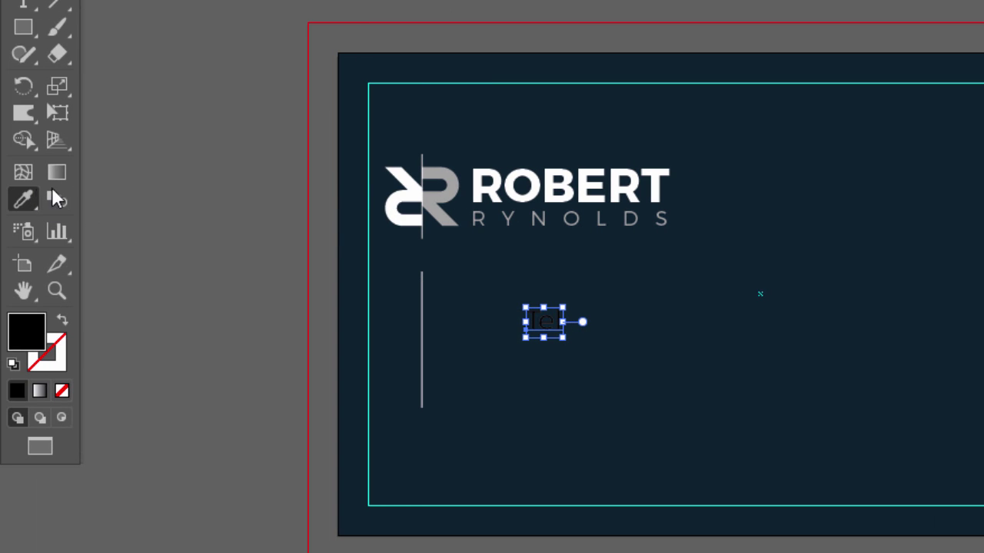
left_click(390, 201)
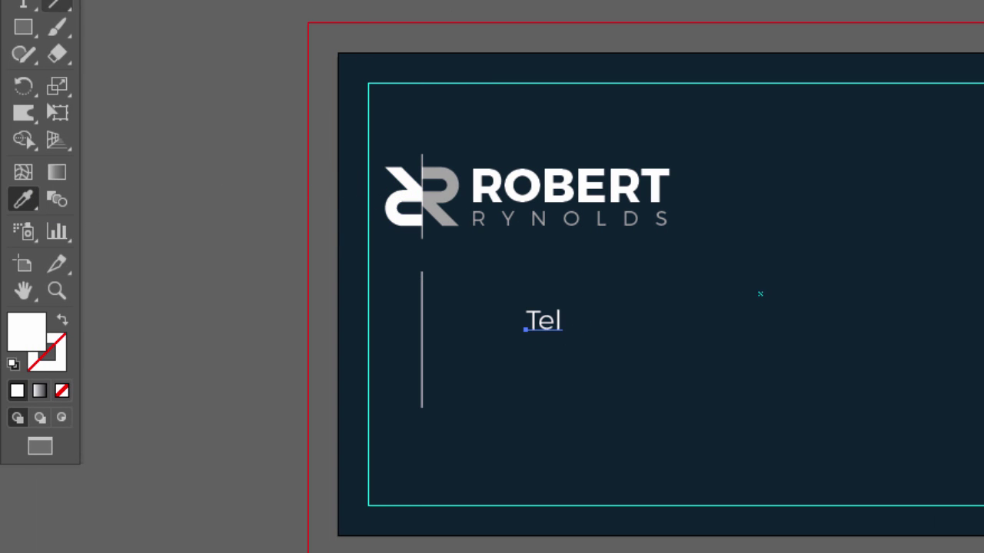
- Set the Tel text to 8 pt and place it under the logo beside the vertical line
left_click(24, 0)
left_click(542, 325)
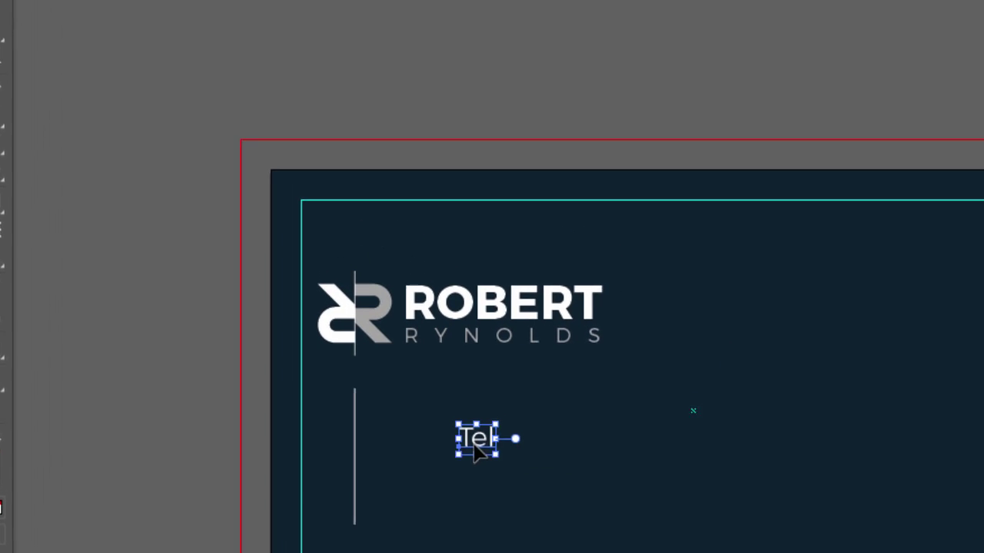
left_click(588, 17)
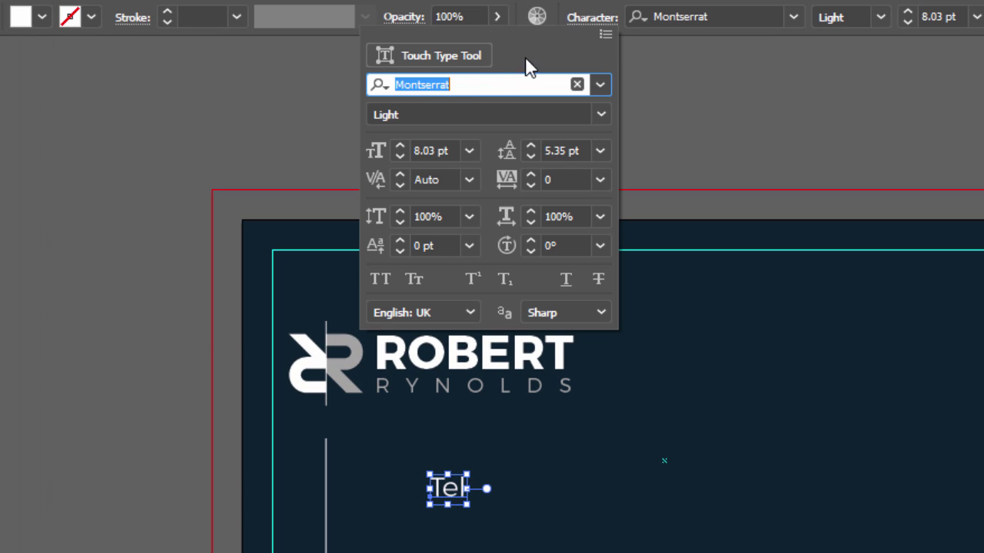
left_click(426, 150)
left_click(475, 153)
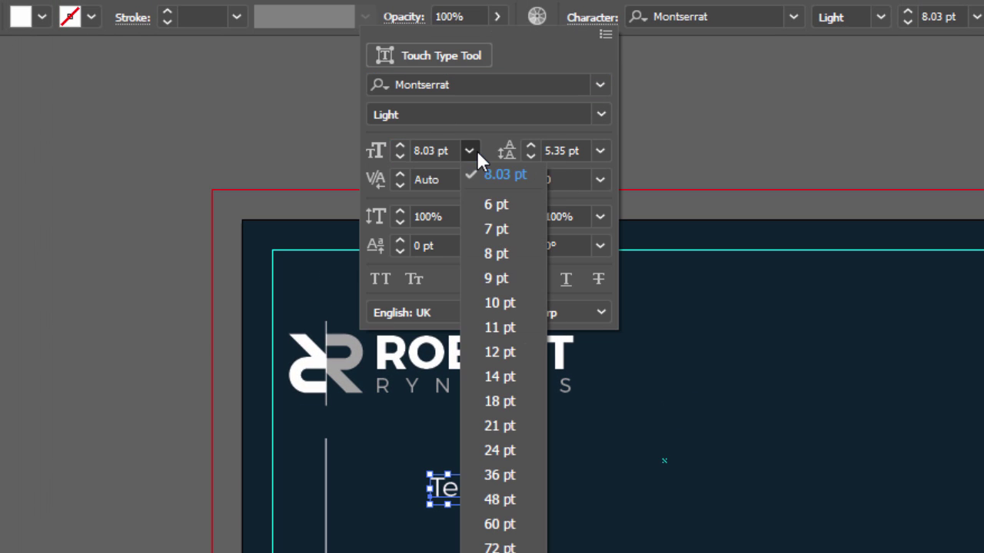
left_click(497, 382)
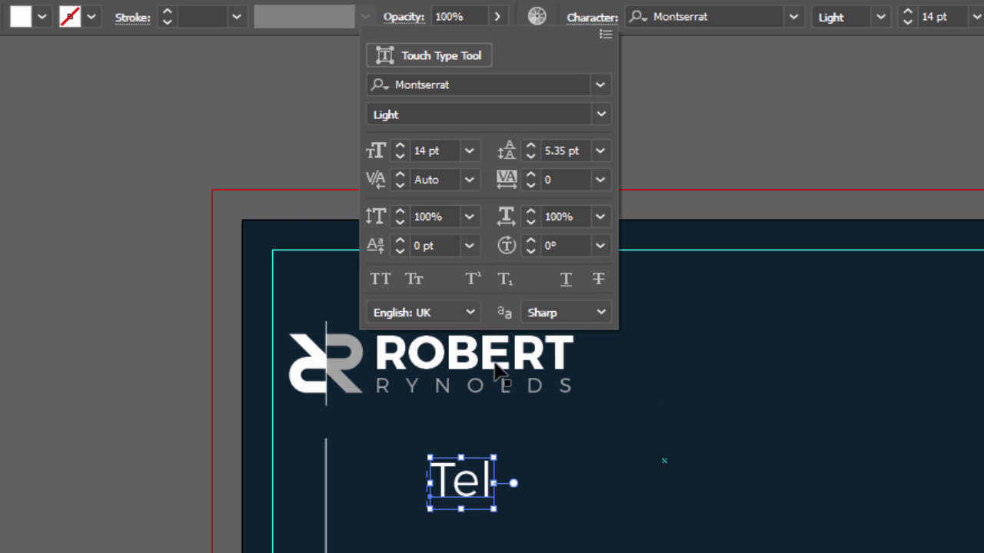
left_click(465, 154)
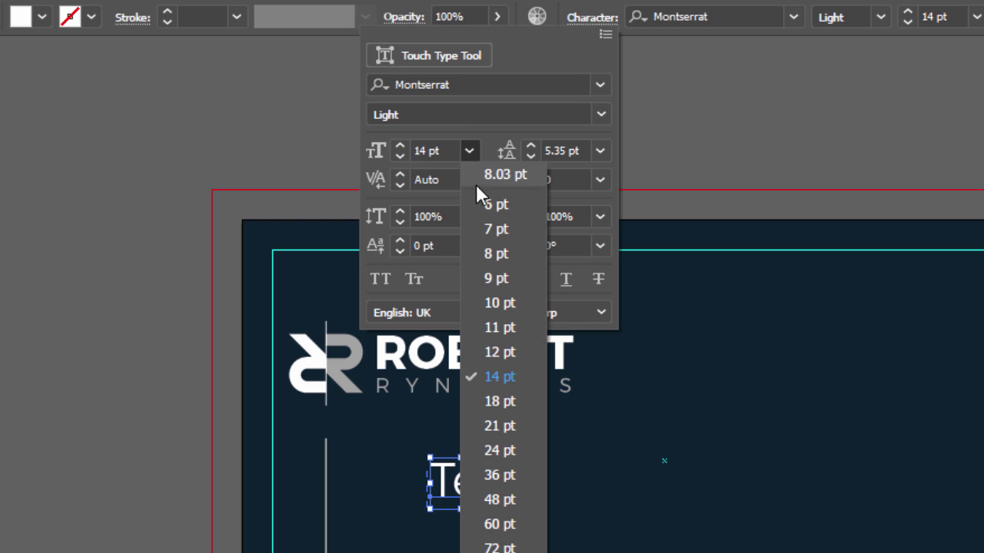
left_click(496, 260)
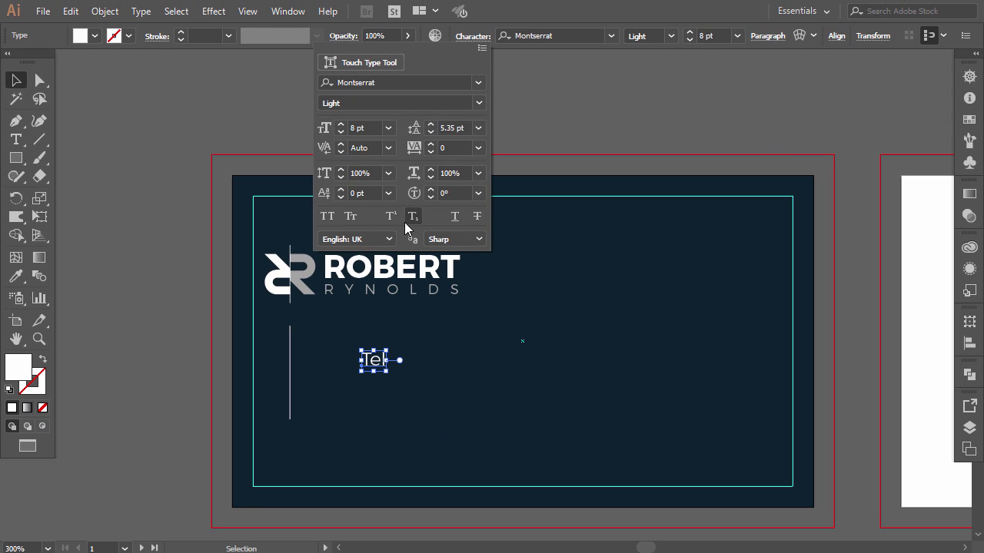
left_click_drag(444, 488, 387, 457)
- Duplicate the phone line into an 'Email:' line with the contact e-mail and a 'Web: rrynolds.com' line
double_click(412, 456)
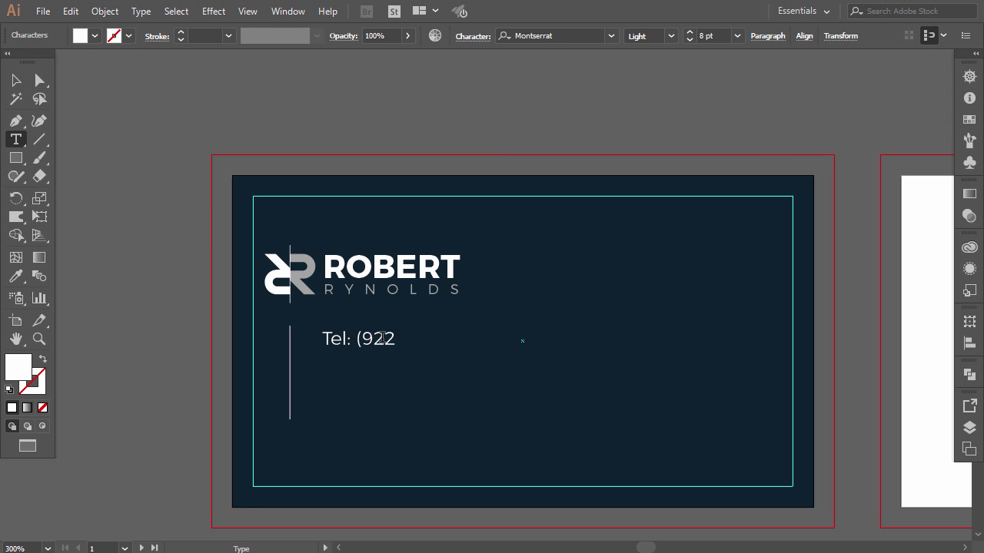
key("Escape")
left_click_drag(383, 339, 362, 396)
double_click(386, 368)
key("ctrl+a")
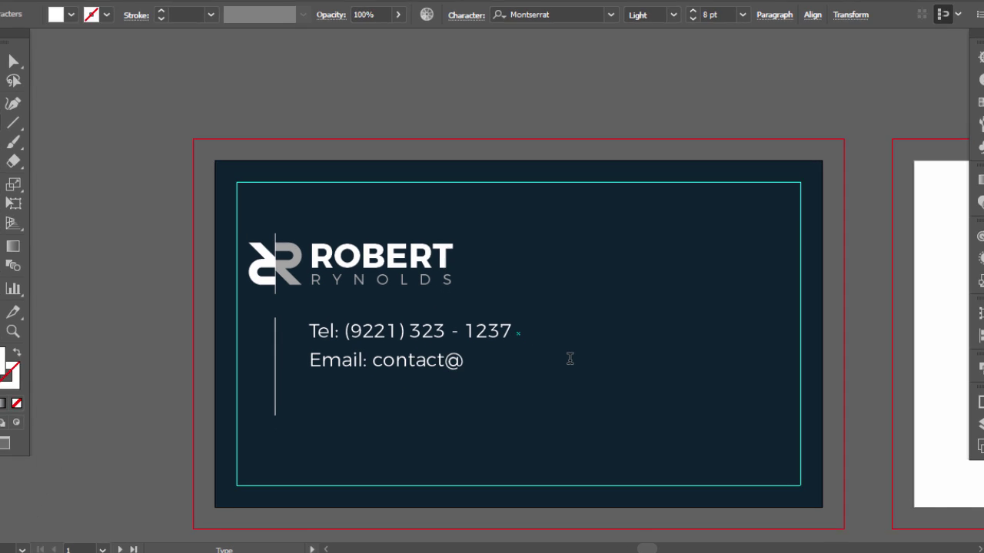
key("Escape")
double_click(376, 389)
key("ctrl+a")
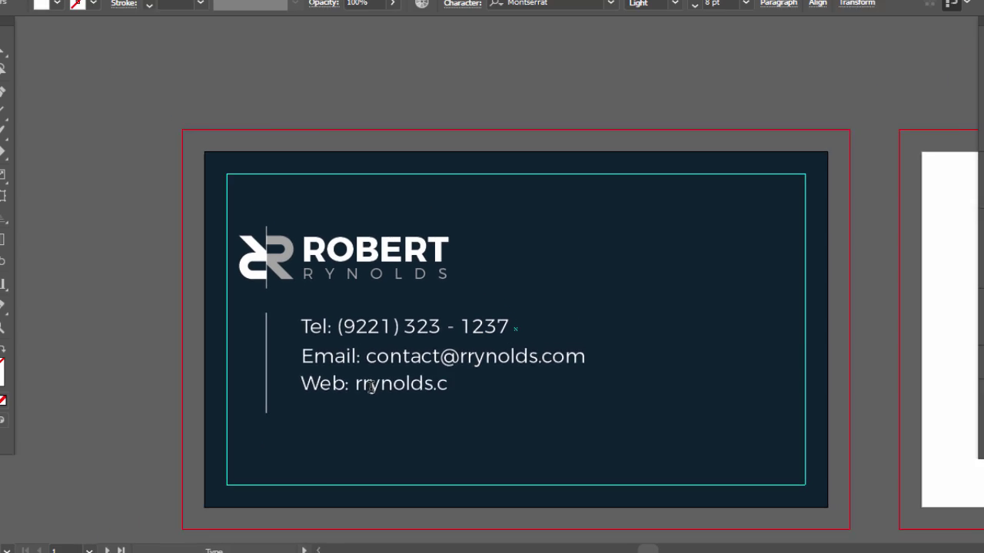
- Distribute the three contact lines by vertical centers and move the block slightly down
left_click(15, 80)
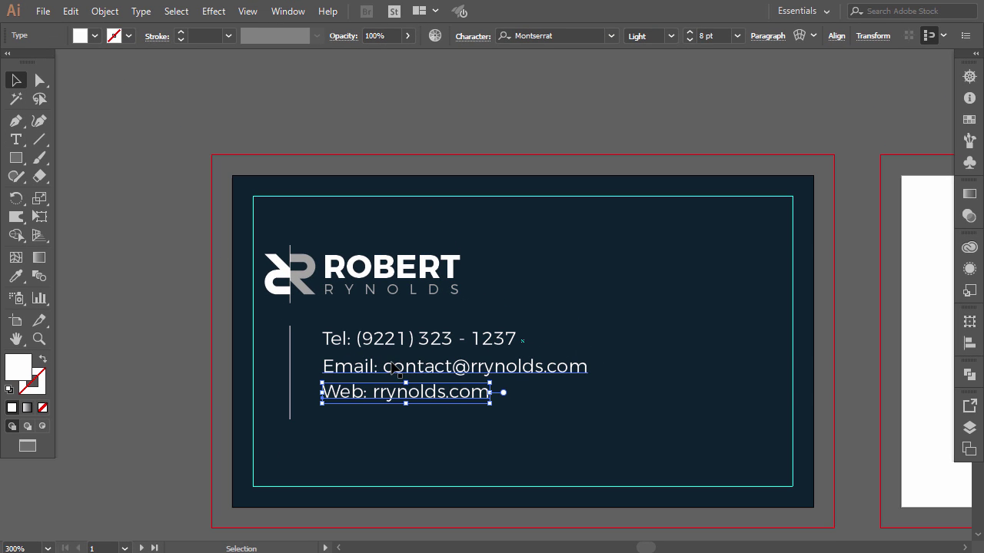
left_click(393, 368, "shift")
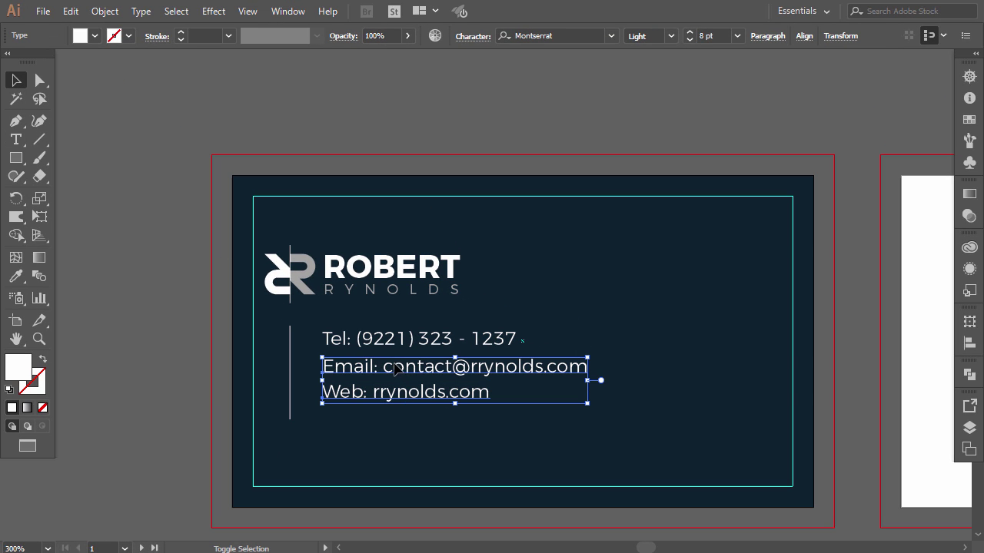
left_click(401, 340, "shift")
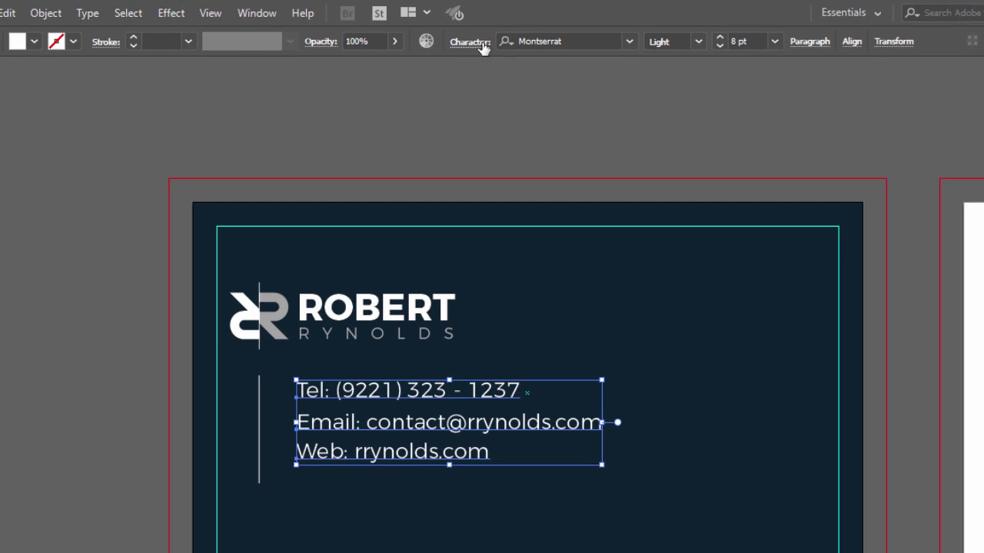
left_click(868, 45)
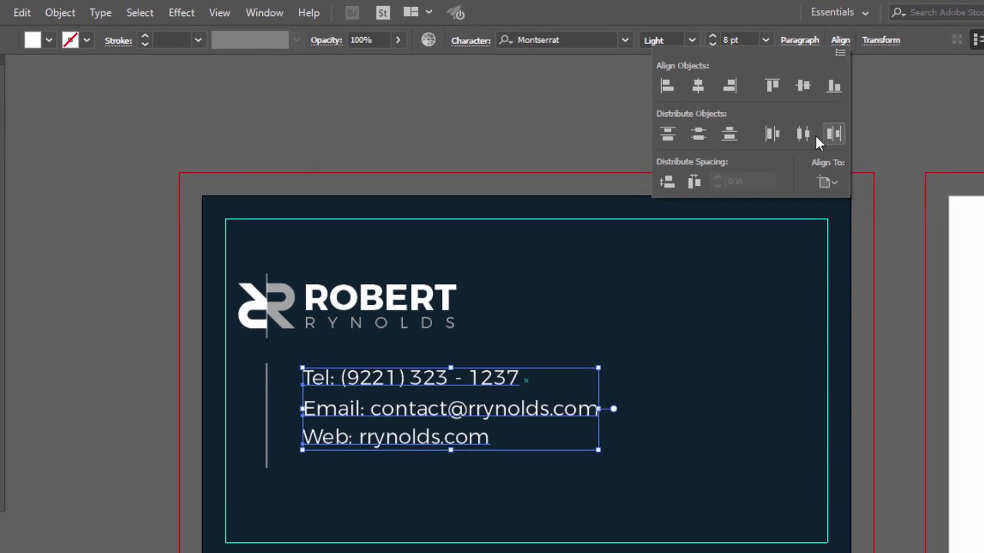
left_click(715, 144)
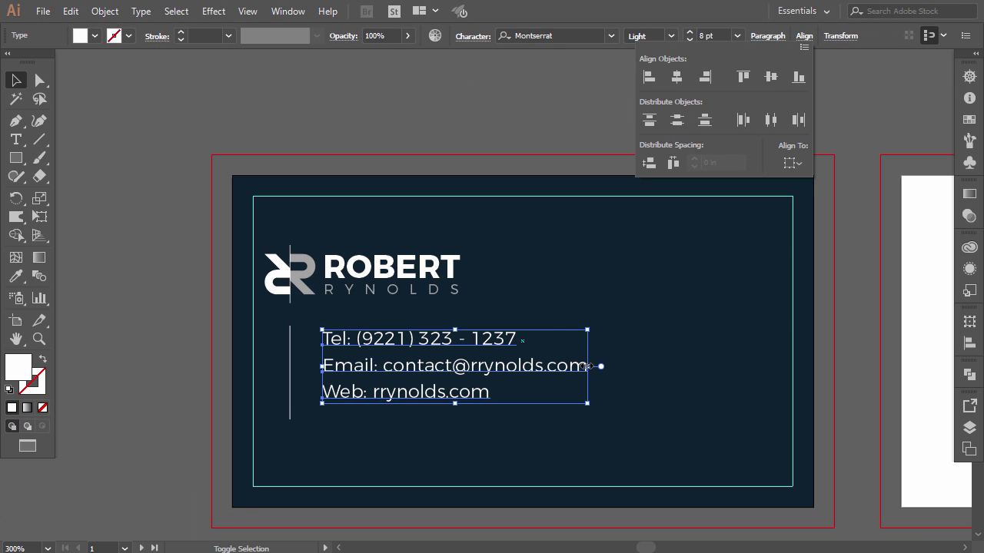
left_click(343, 326)
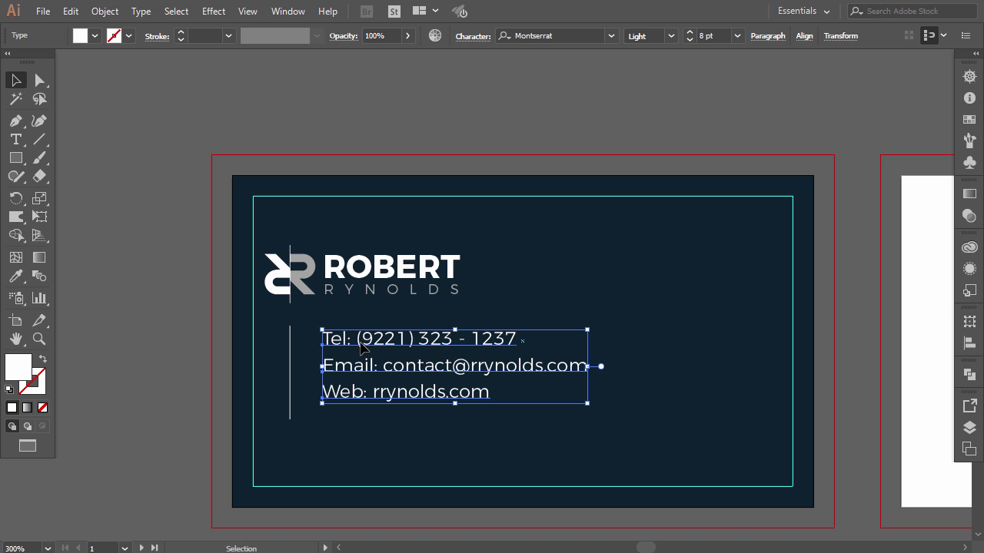
left_click_drag(360, 345, 360, 358)
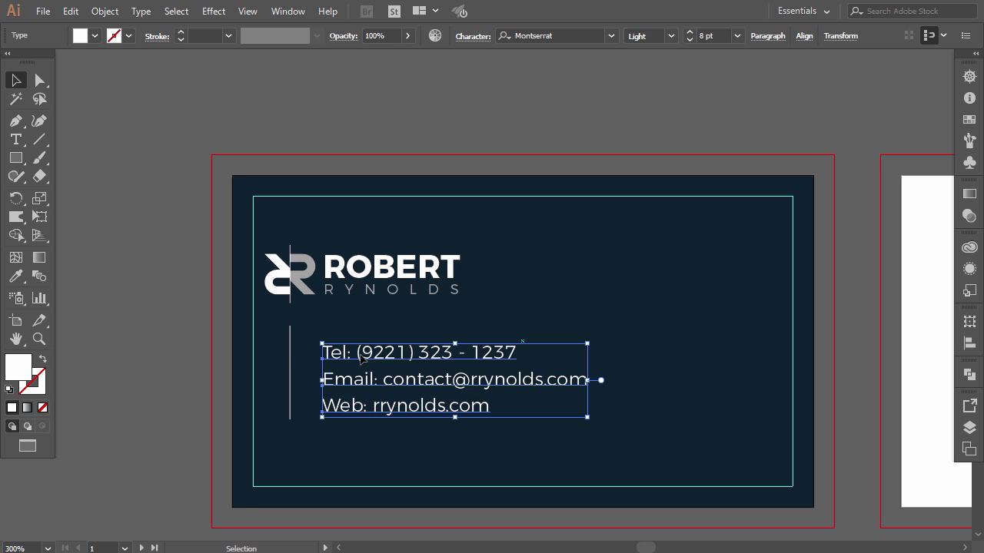
left_click(289, 345)
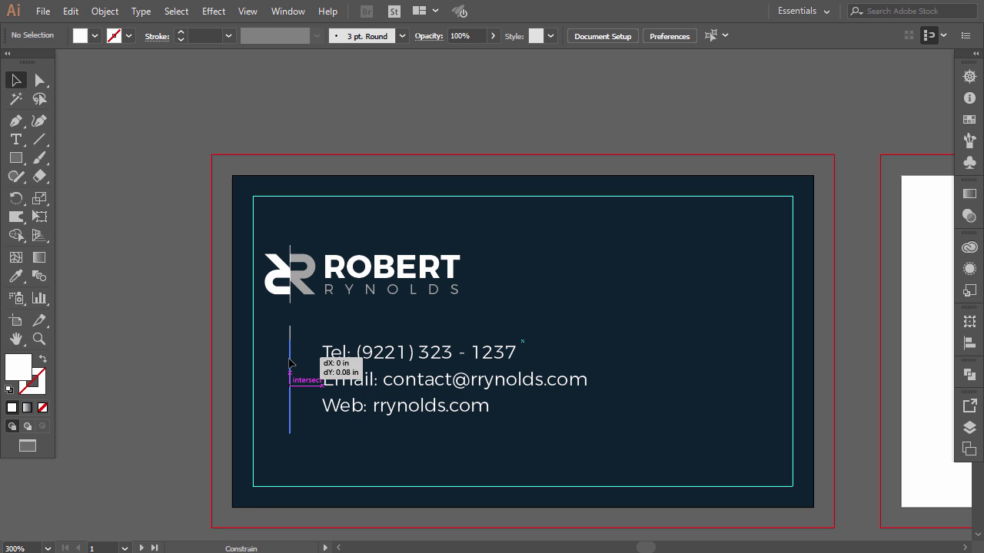
- Nudge and shorten the vertical line, and shift the three contact lines right
left_click(291, 364)
key("Down")
key("Down")
key("Down")
left_click_drag(290, 440, 291, 413)
left_click(311, 416)
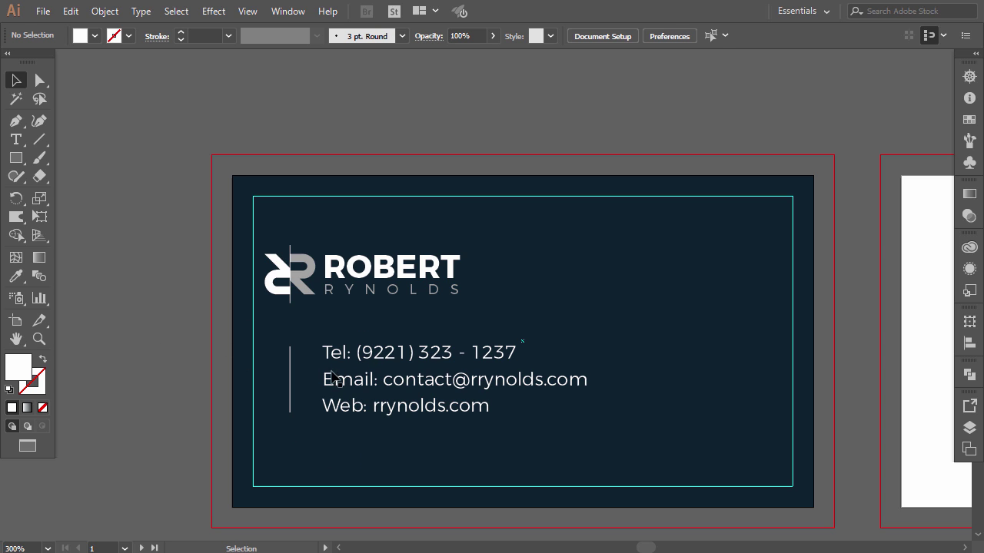
left_click(334, 350)
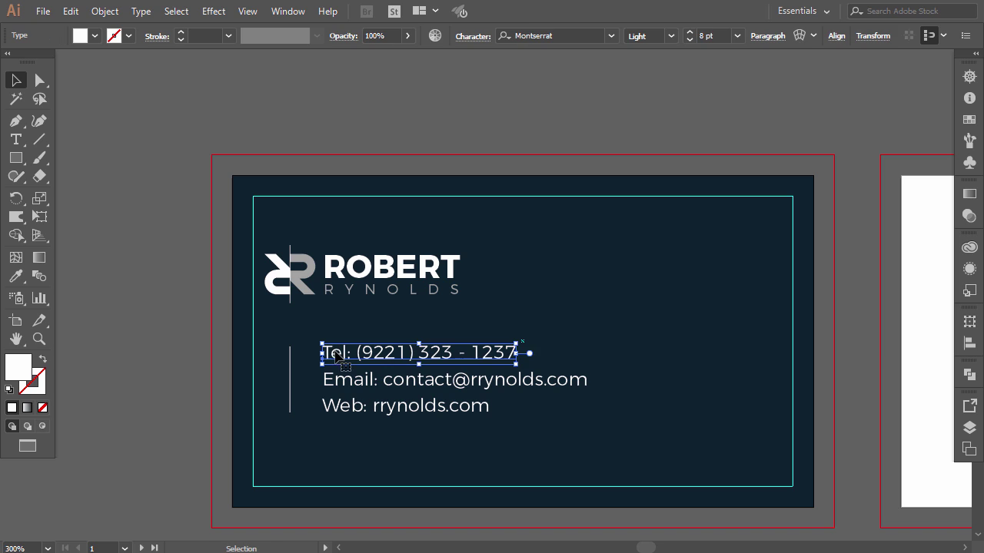
left_click(349, 379, "shift")
left_click(349, 408, "shift")
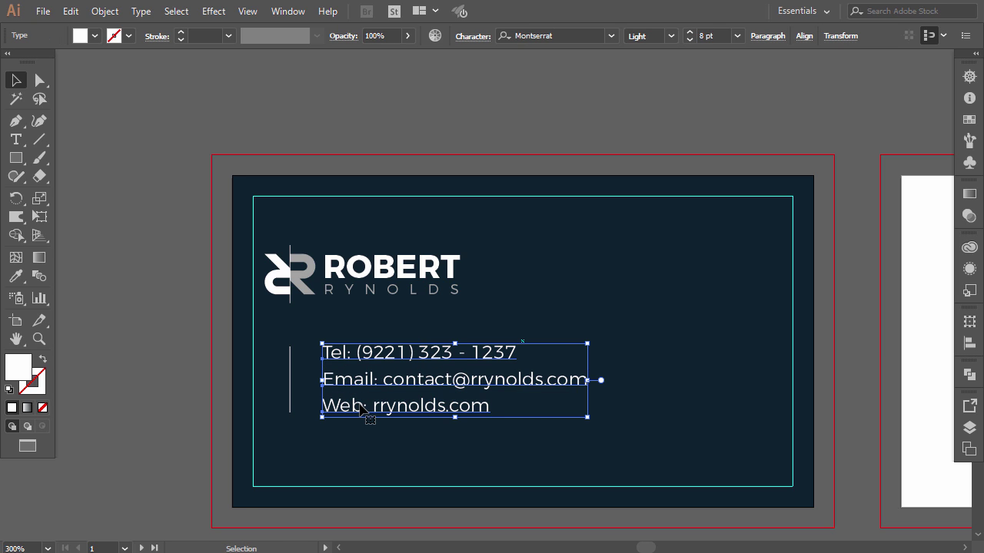
key("Right")
key("Right")
left_click(151, 357)
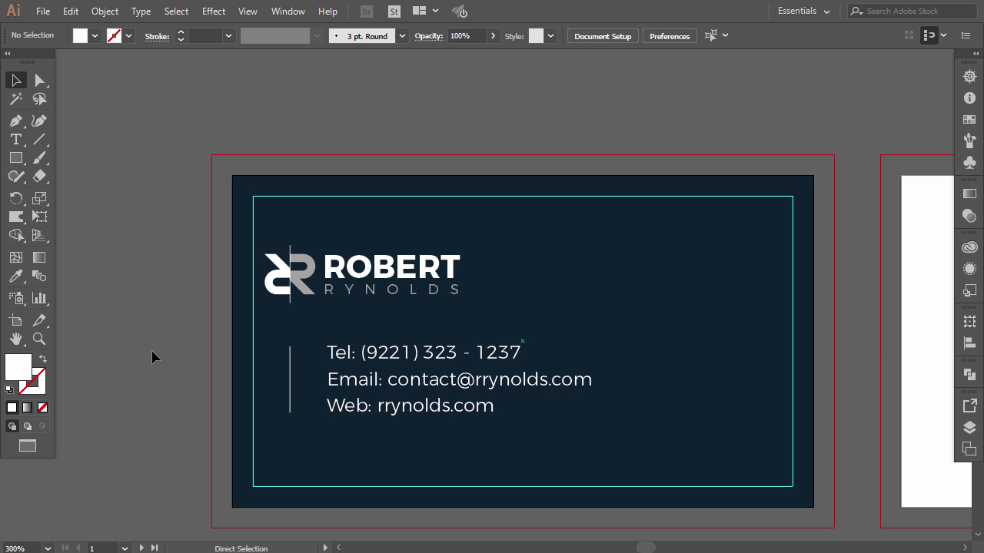
key("ctrl+r")
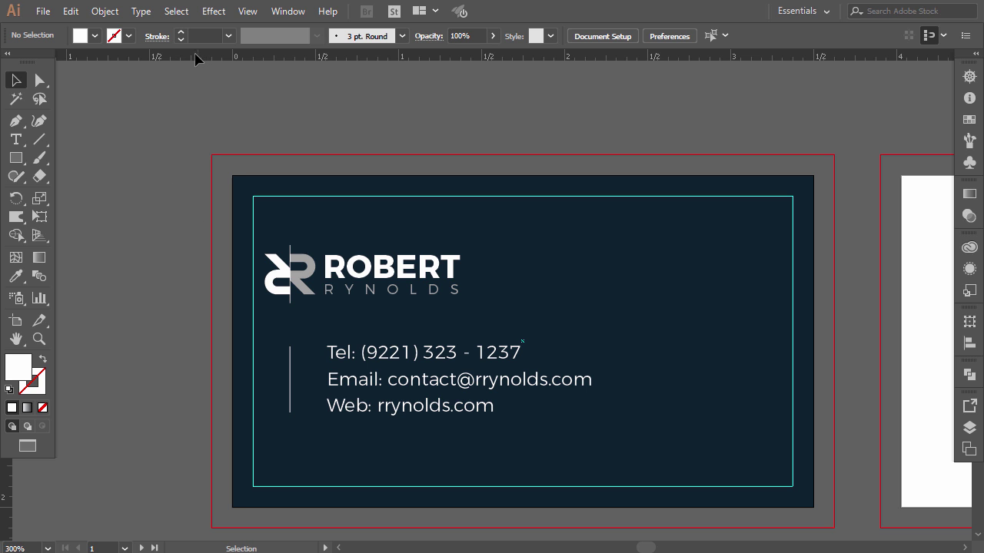
left_click_drag(220, 254, 292, 284)
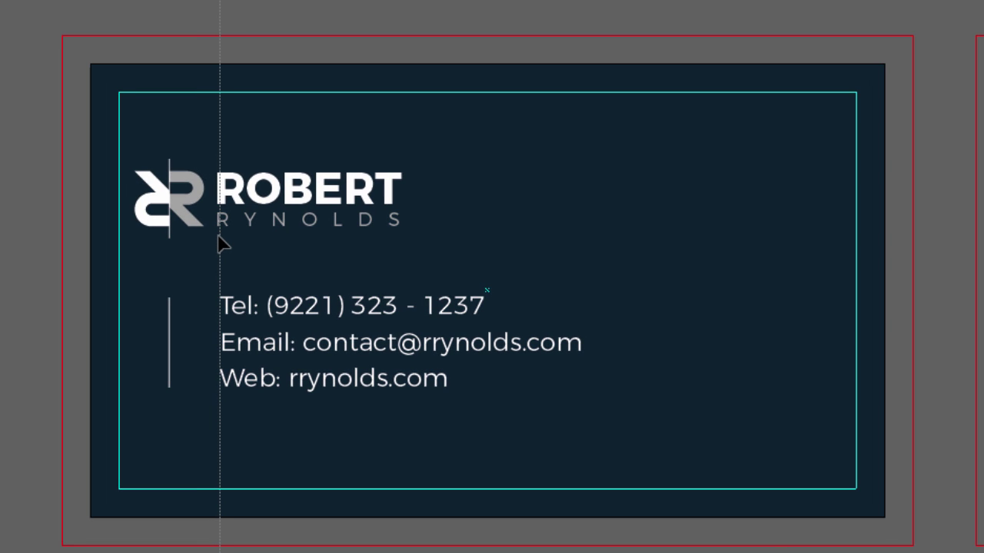
left_click_drag(216, 241, 215, 238)
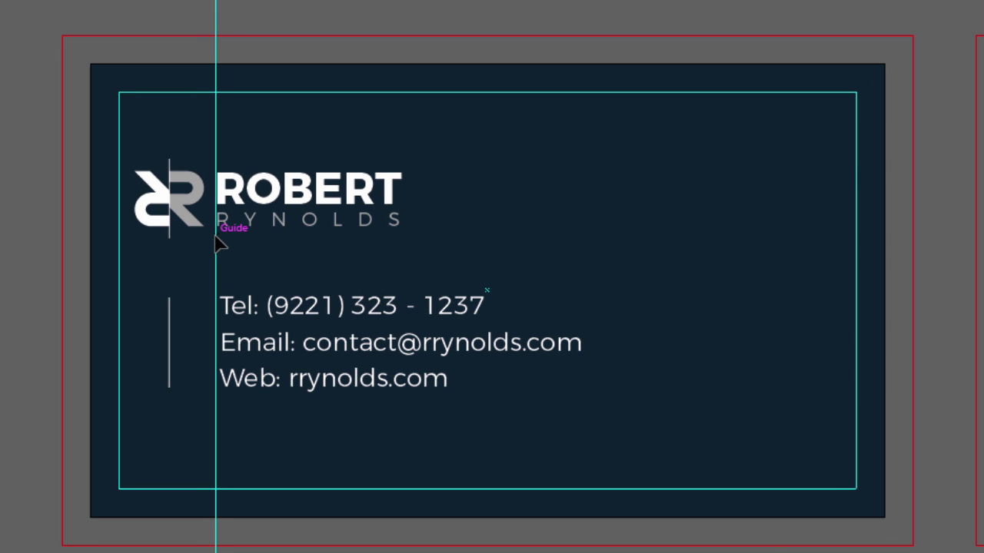
left_click(273, 307)
left_click_drag(273, 307, 268, 307)
left_click(257, 347)
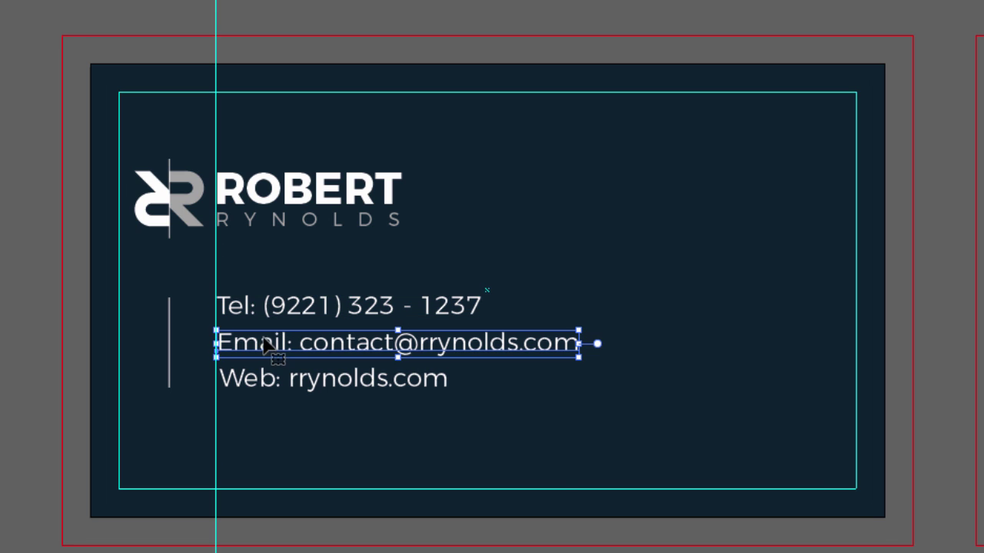
left_click_drag(262, 346, 256, 346)
left_click(268, 391)
key("Left")
left_click(278, 304)
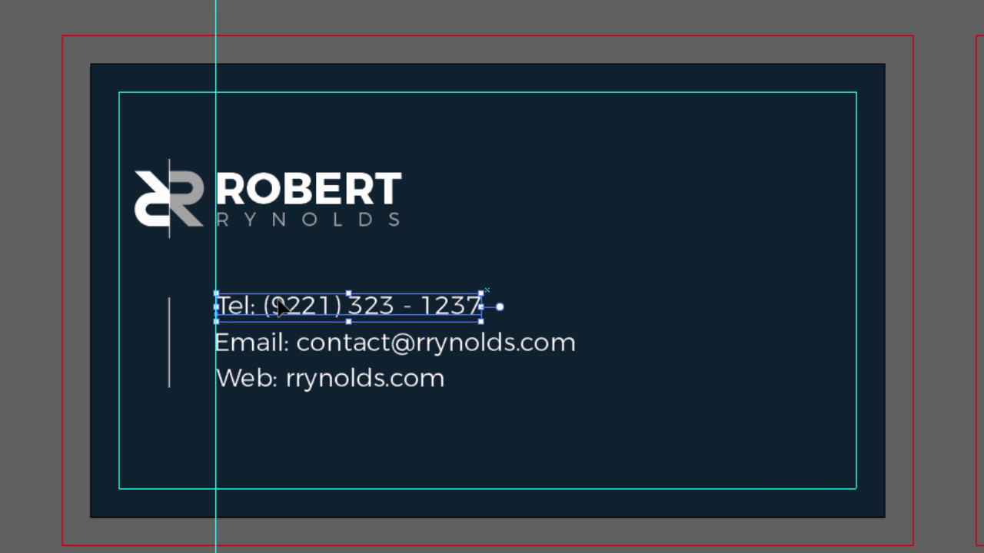
key("Left")
left_click(1, 270)
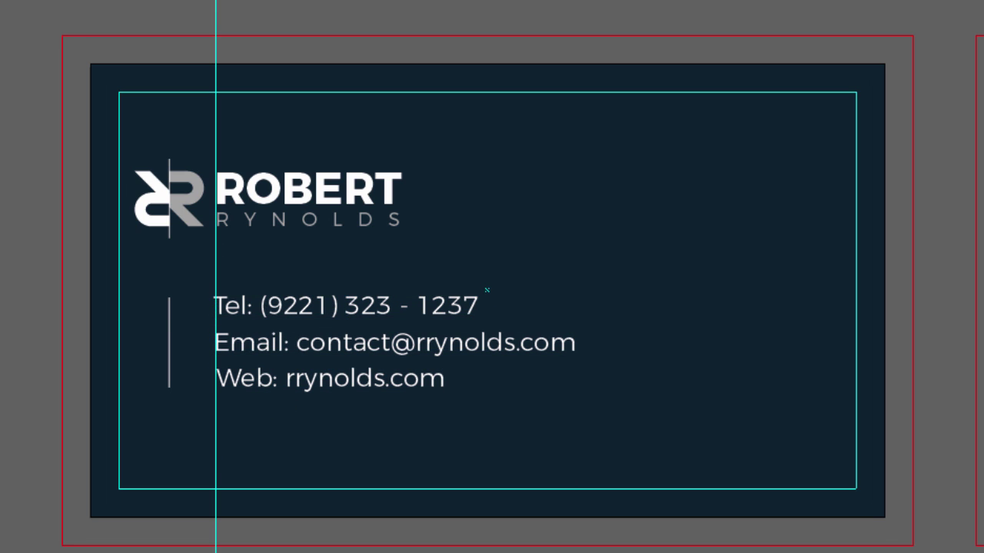
left_click(275, 315)
key("Right")
left_click(9, 233)
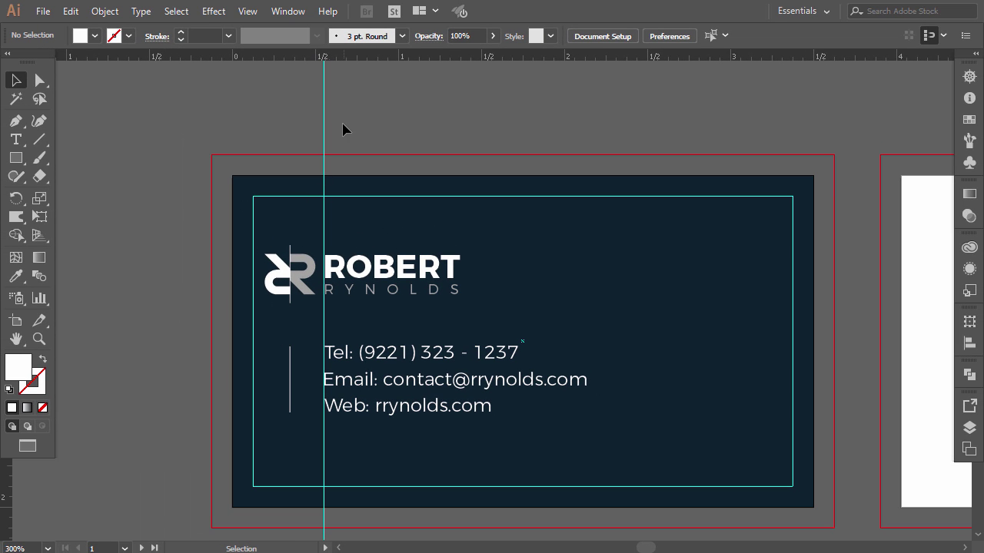
- Unlock the guides, delete the vertical guide, and lock the guides again
right_click(343, 130)
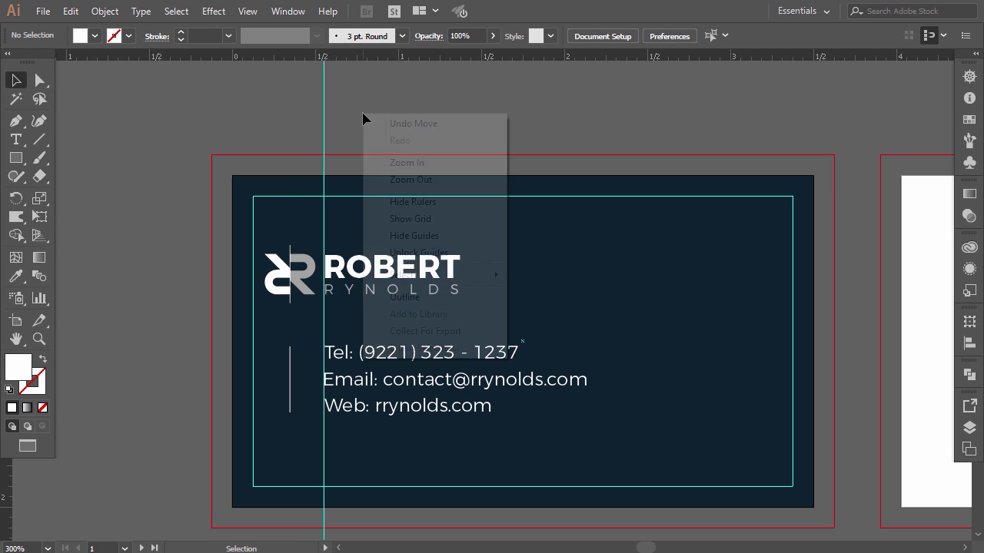
left_click(418, 252)
left_click_drag(367, 107, 278, 124)
key("Delete")
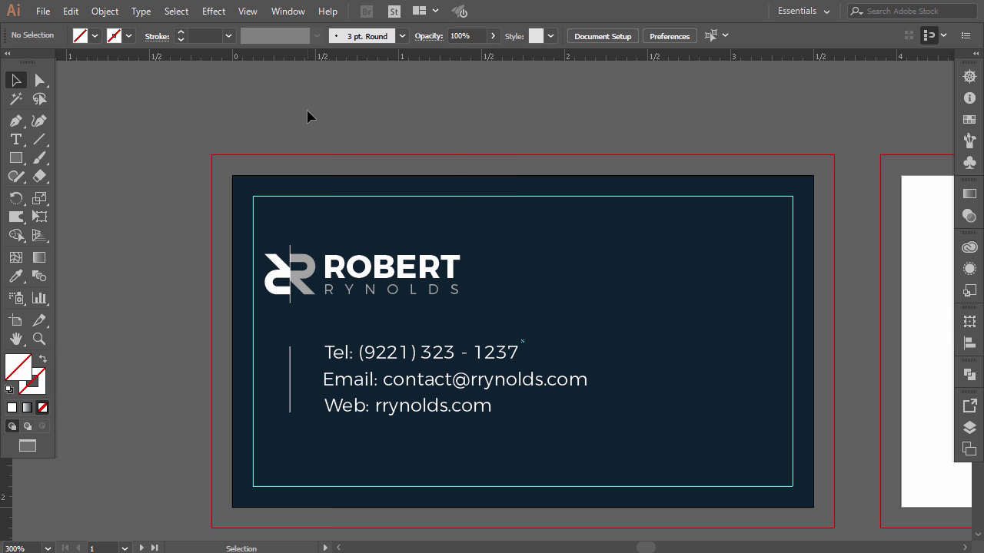
right_click(308, 116)
left_click(351, 254)
- Select the logo, divider and three contact lines together and nudge the block into its final position
left_click(286, 270)
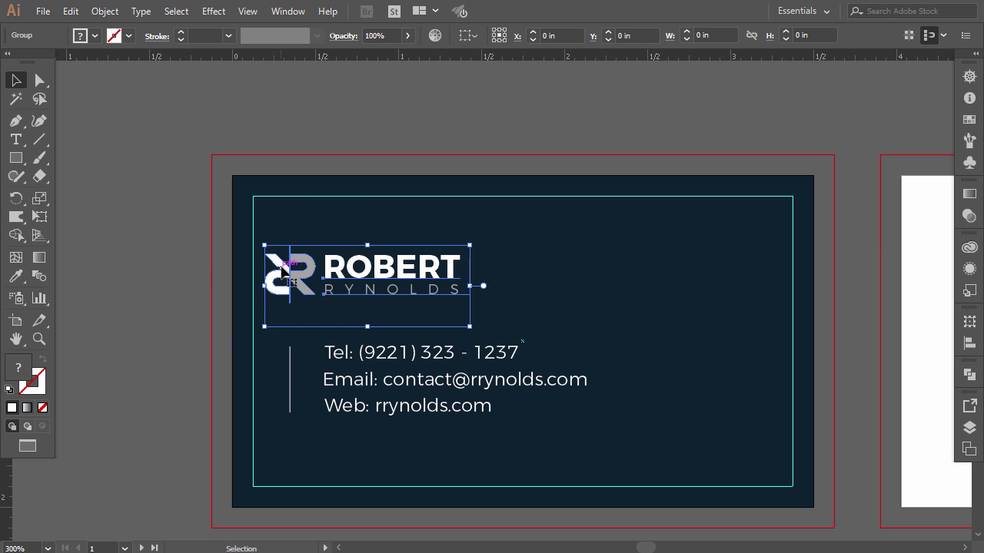
left_click(289, 358, "shift")
left_click(357, 355, "shift")
left_click(359, 381, "shift")
left_click(357, 407, "shift")
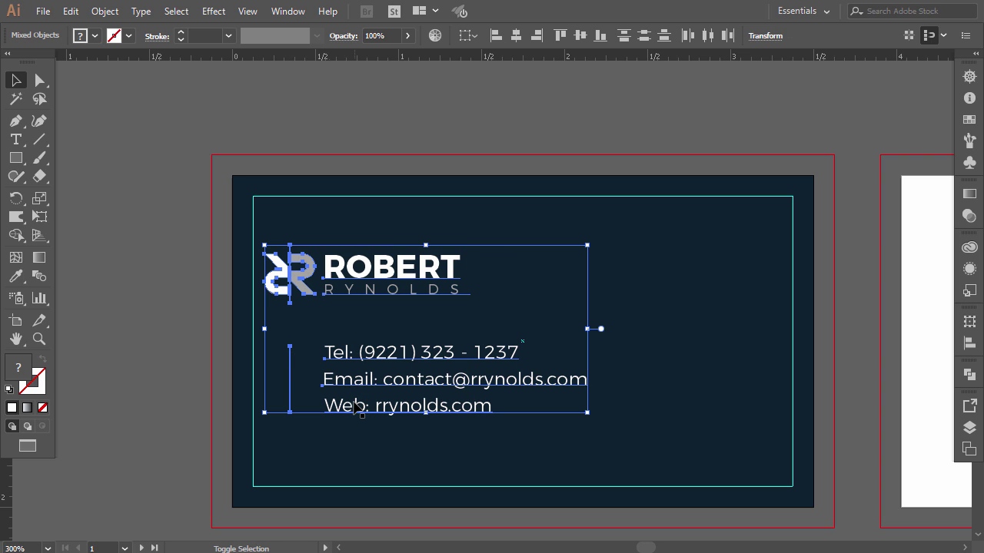
key("Down")
key("Down")
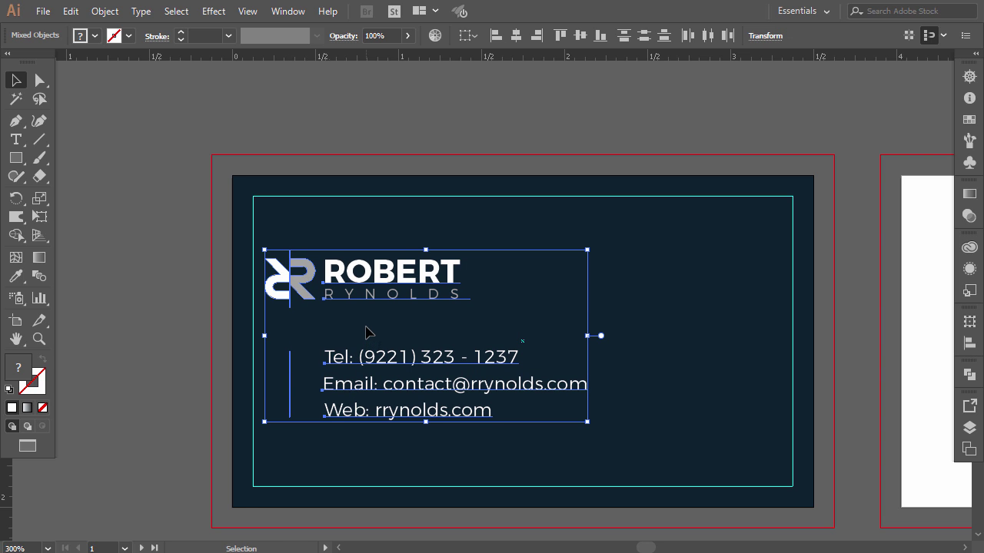
key("Down")
key("Down")
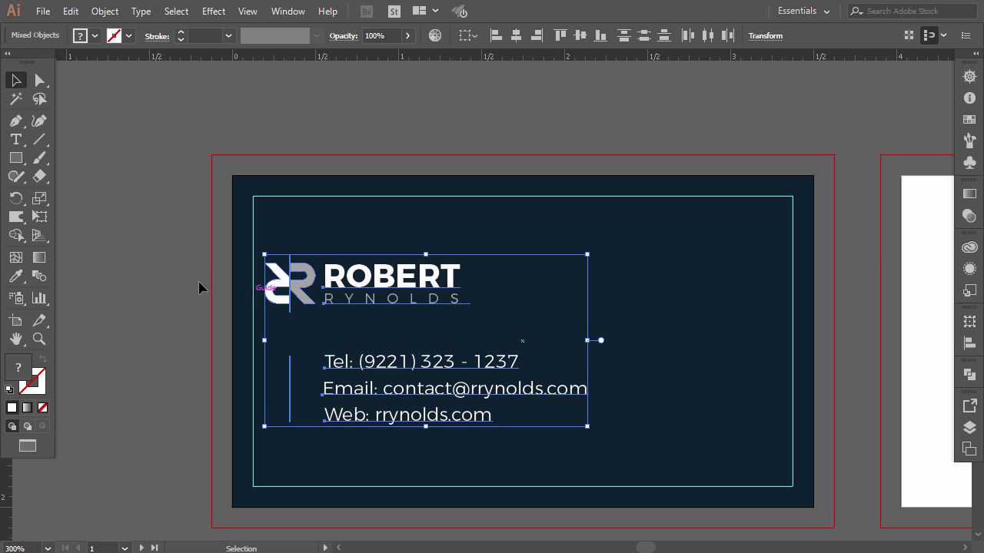
left_click(184, 284)
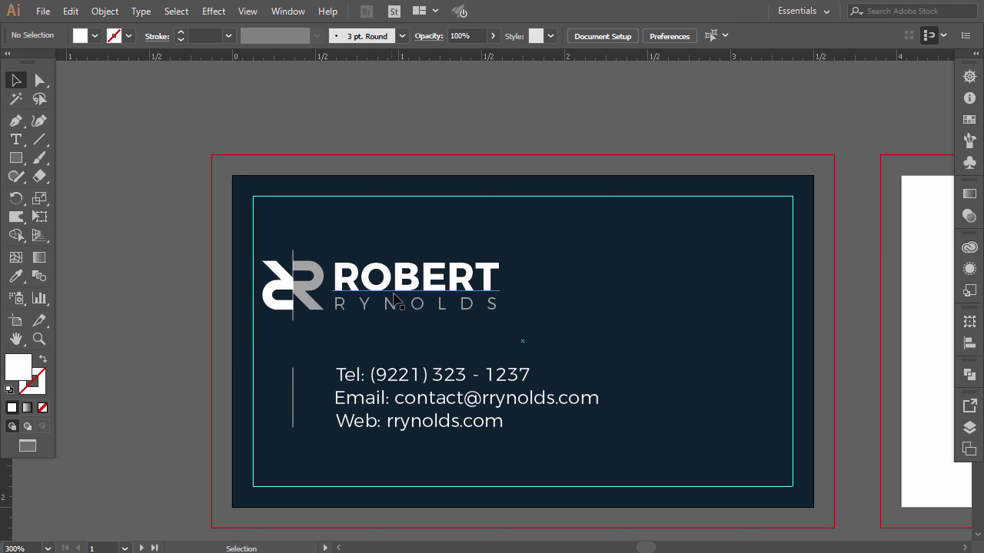
left_click(475, 289)
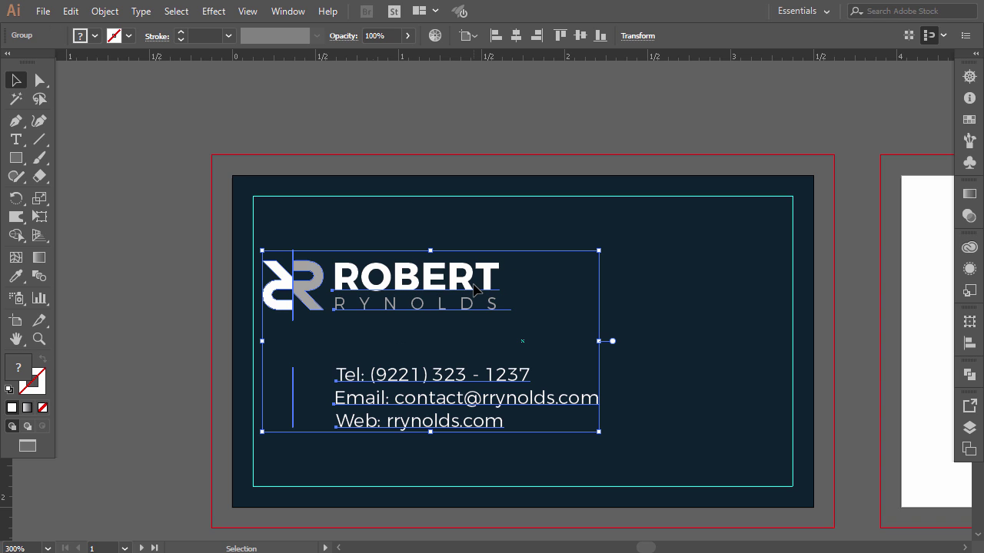
key("Up")
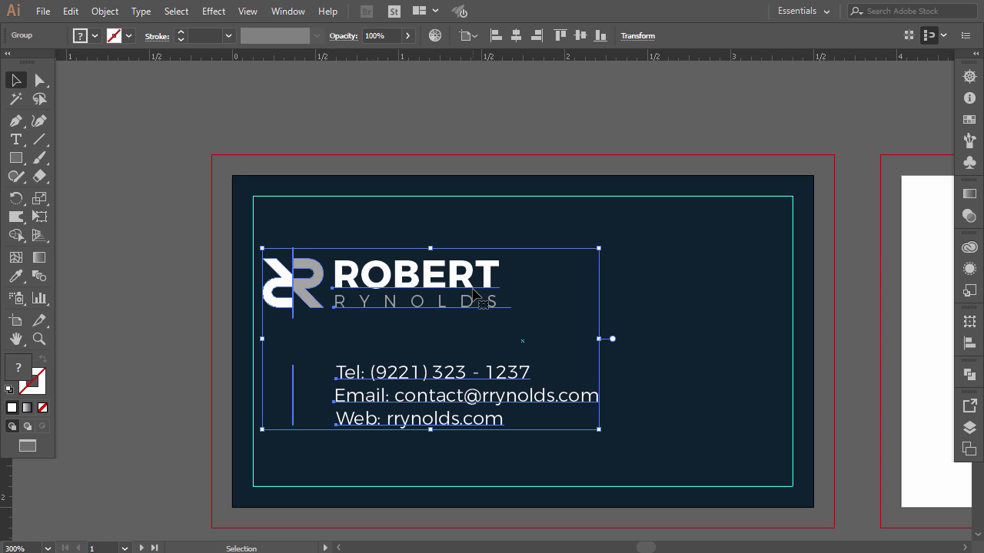
left_click(415, 128)
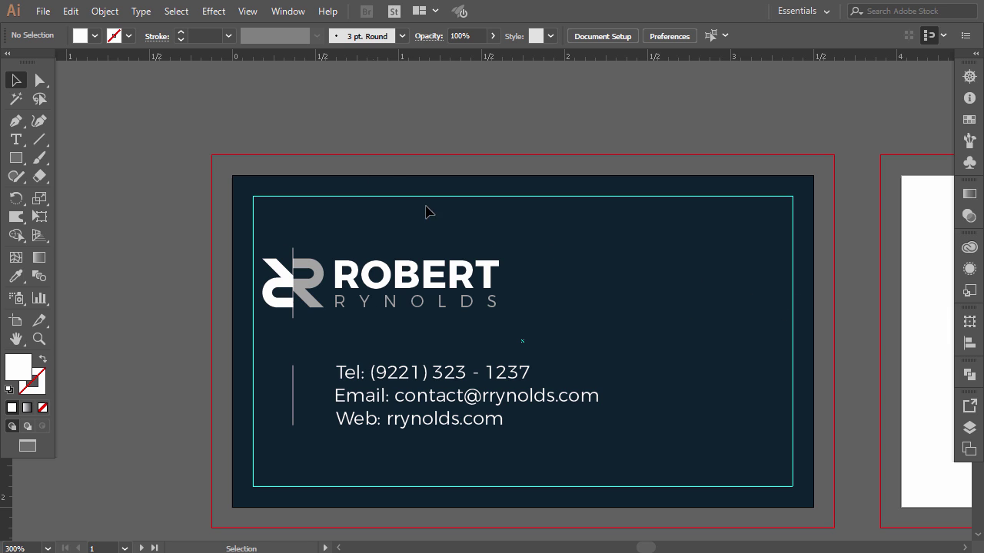
- Draw a 0.5 pt white horizontal line from the card's right edge, level with ROBERT
left_click(15, 121)
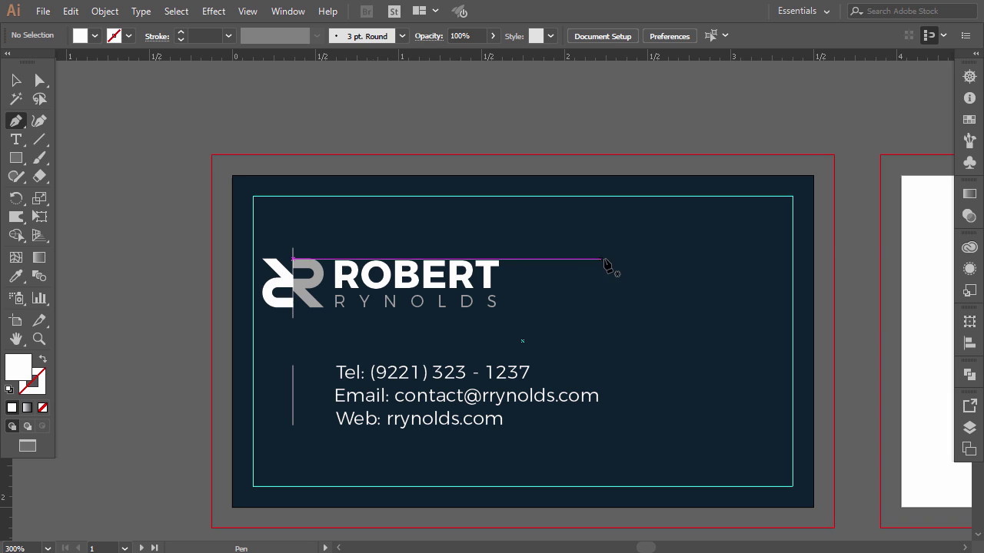
left_click(814, 259)
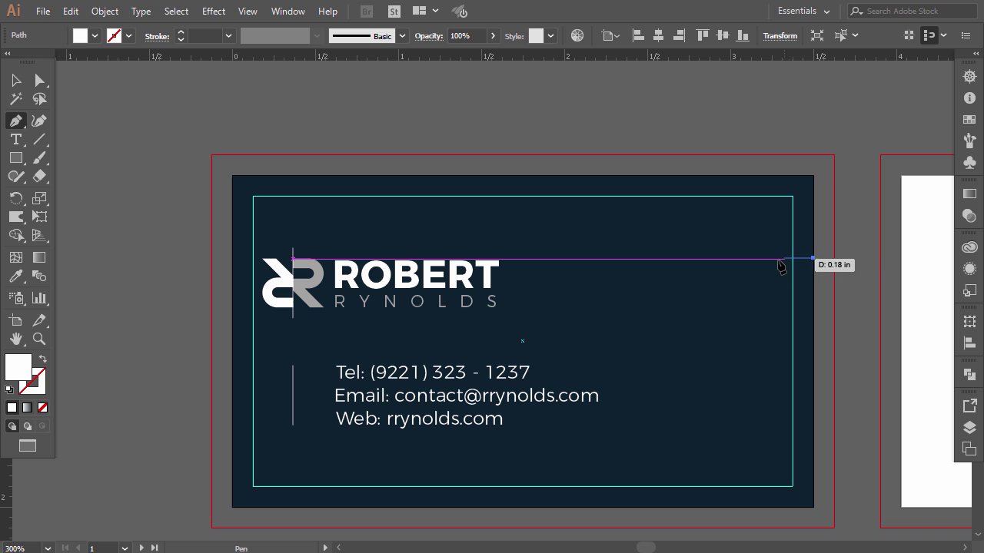
left_click(725, 258)
left_click(43, 359)
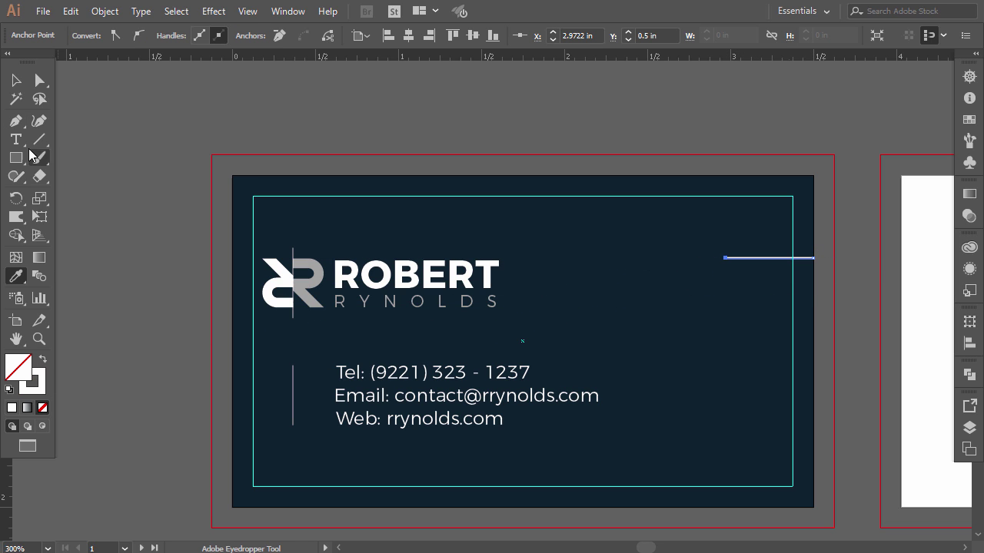
left_click(16, 79)
left_click(448, 149)
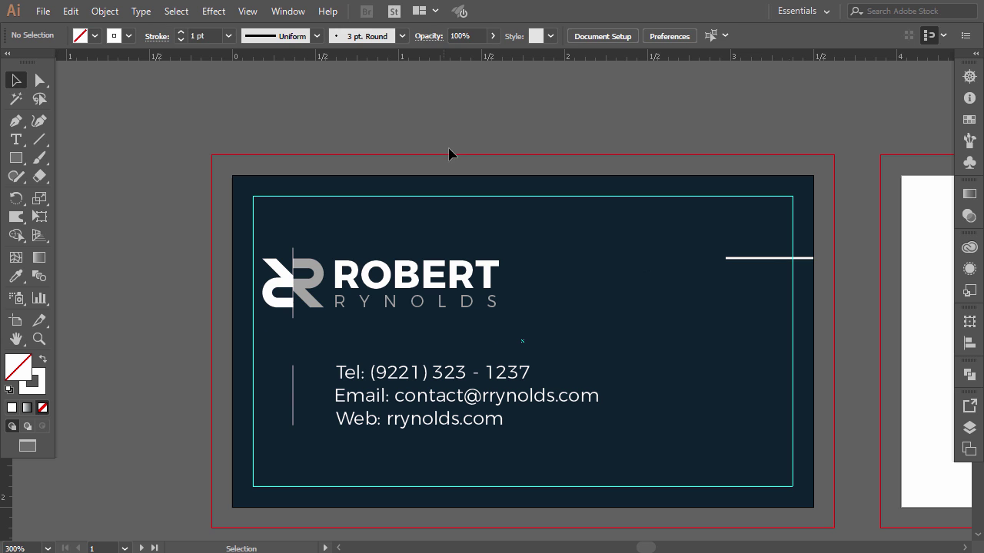
left_click(769, 259)
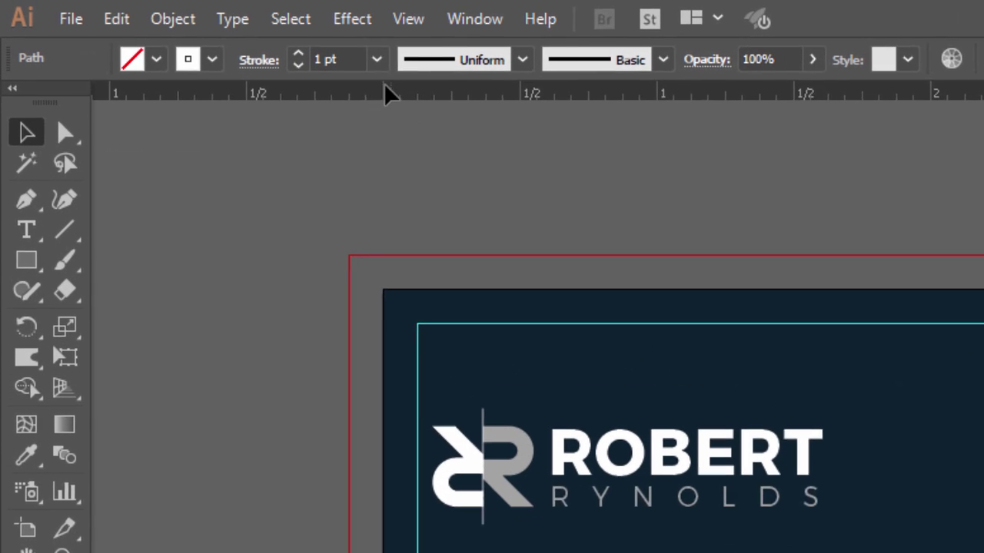
left_click(377, 59)
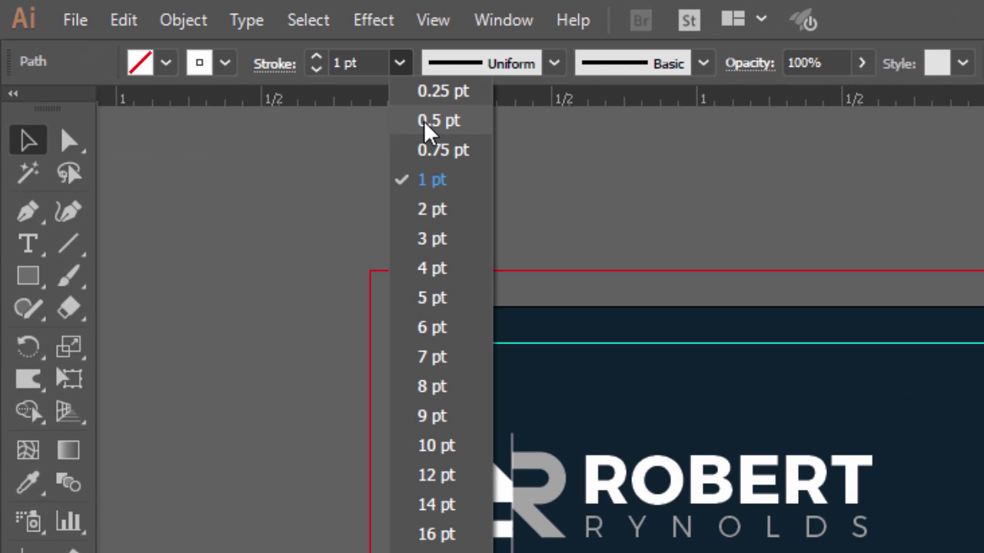
left_click(400, 115)
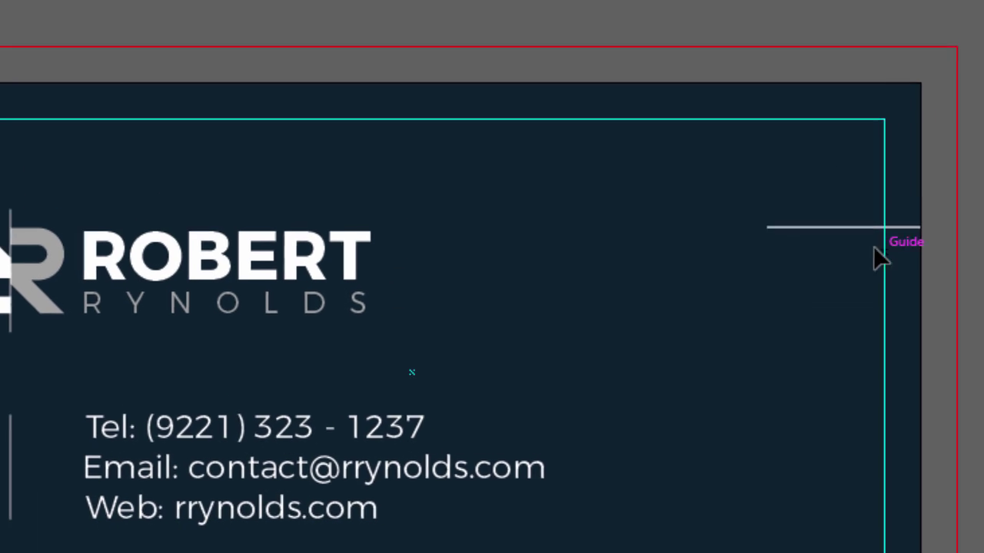
- Copy the line just below, shorten the copy, and select both lines
left_click_drag(810, 155, 813, 181)
left_click_drag(731, 180, 796, 184)
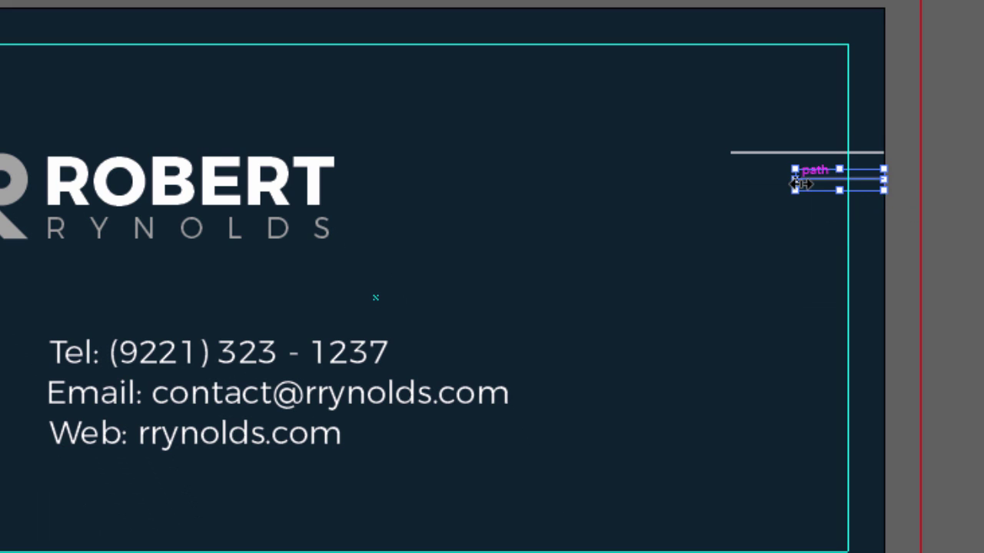
left_click(903, 123)
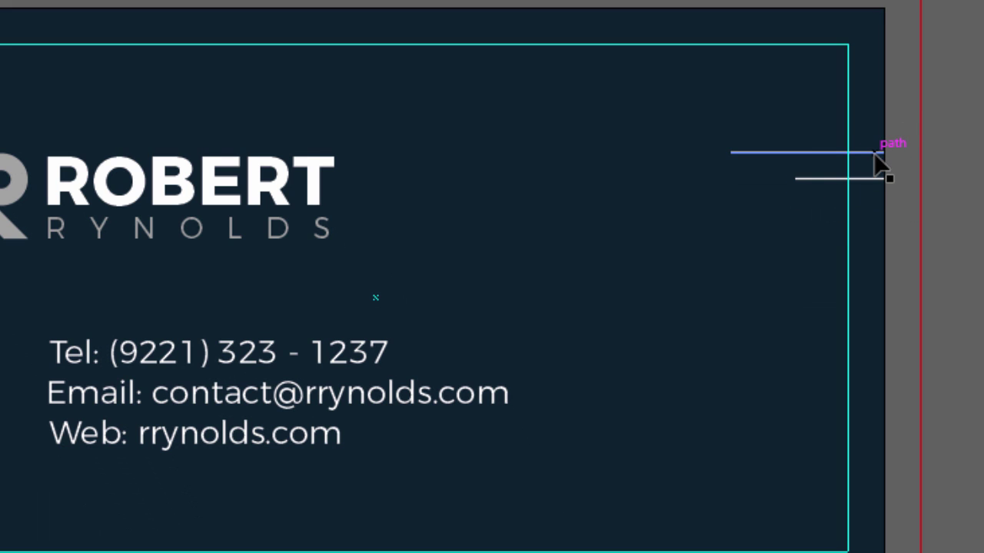
left_click(882, 153)
left_click(865, 180, "shift")
- Repeat the long/short line pair down the card's right edge and delete the extra bottom short line
left_click_drag(871, 189, 870, 229)
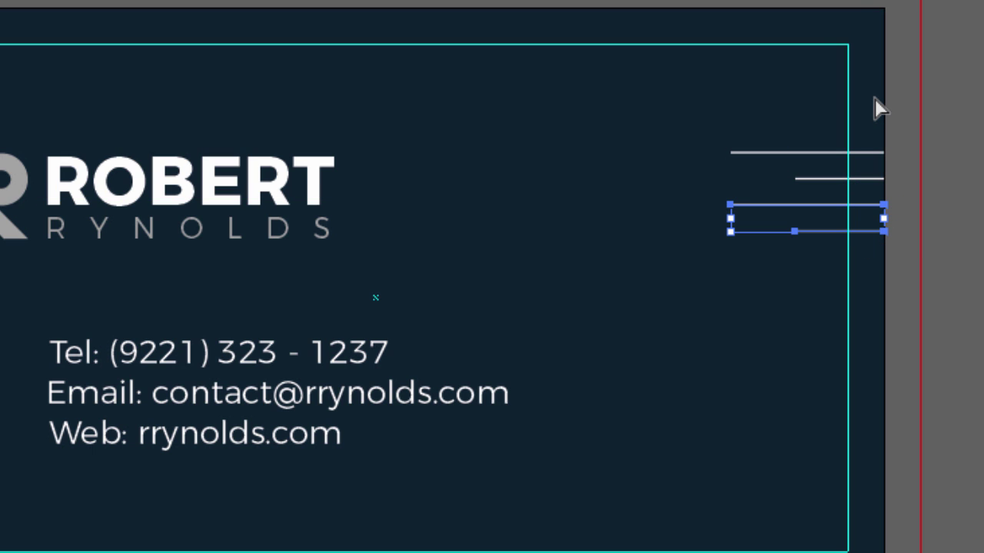
key("ctrl+d")
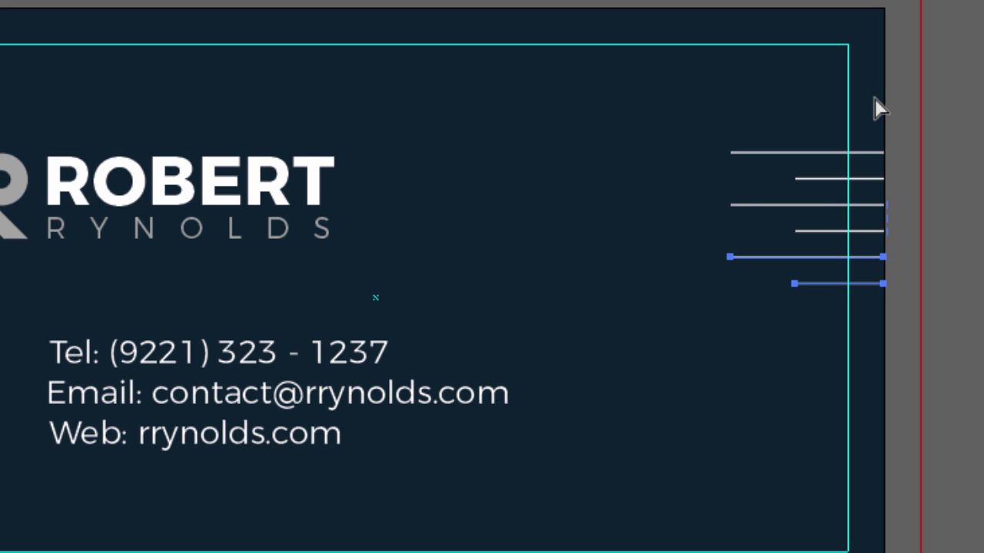
key("ctrl+d")
key("ctrl+d")
key("ctrl+d")
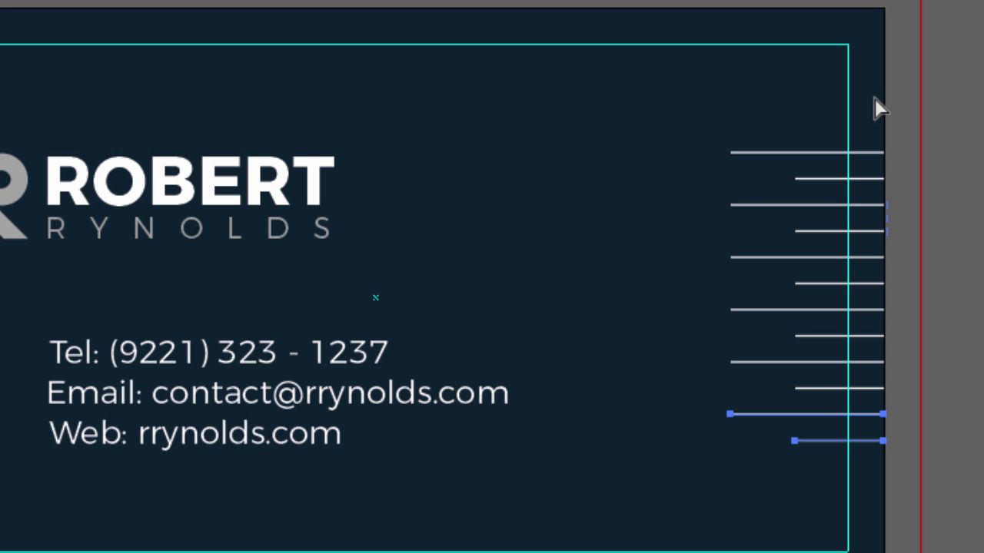
key("ctrl+d")
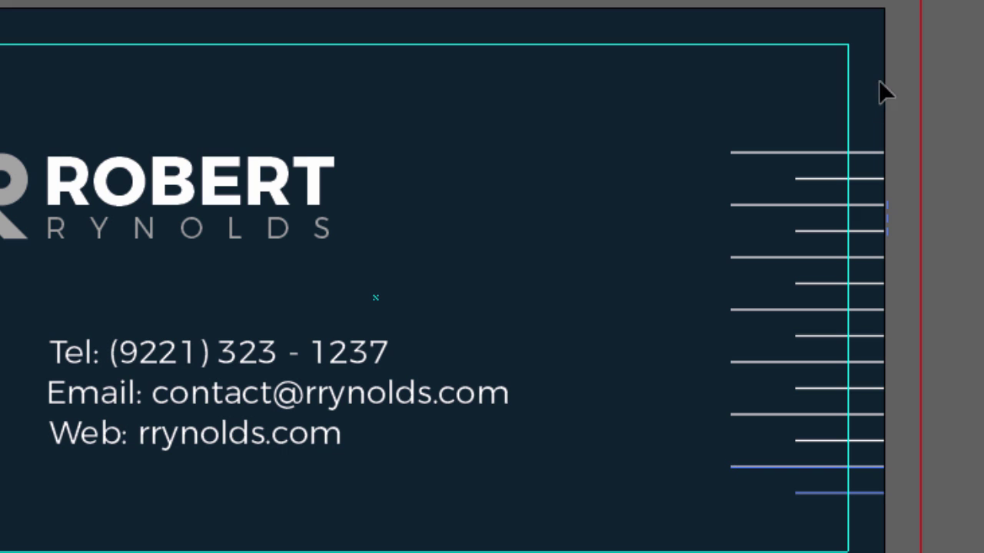
left_click(893, 9)
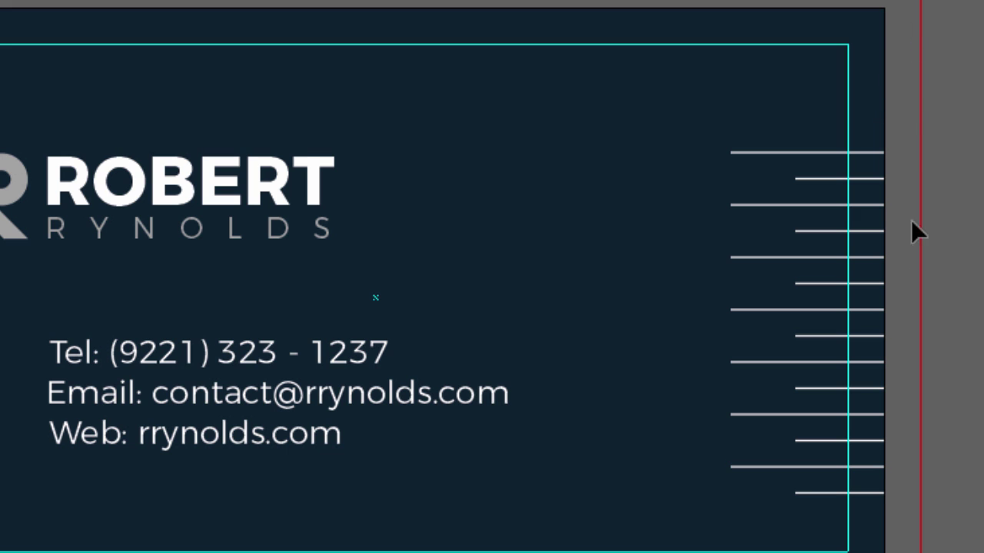
left_click(862, 492)
key("Delete")
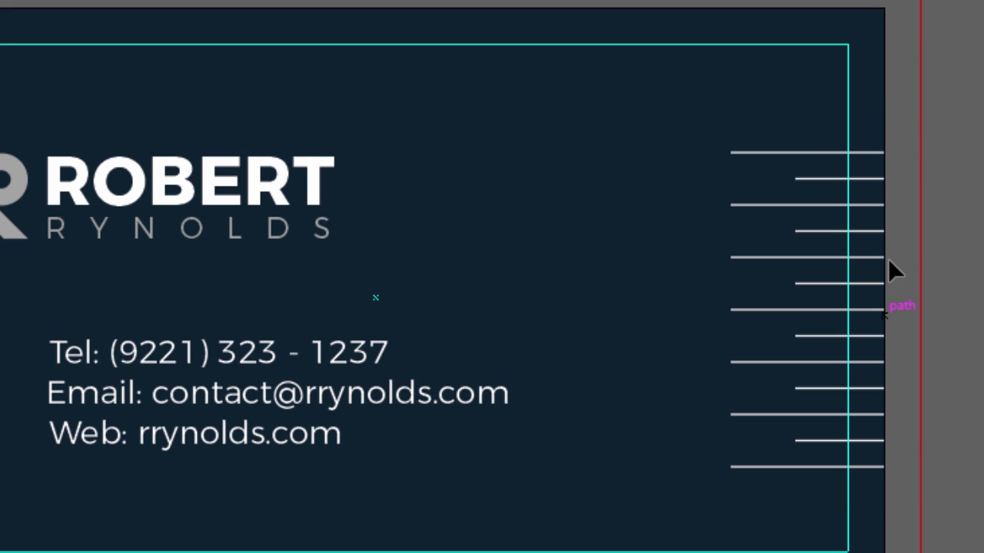
- Select all 13 white stripe lines
left_click(867, 153)
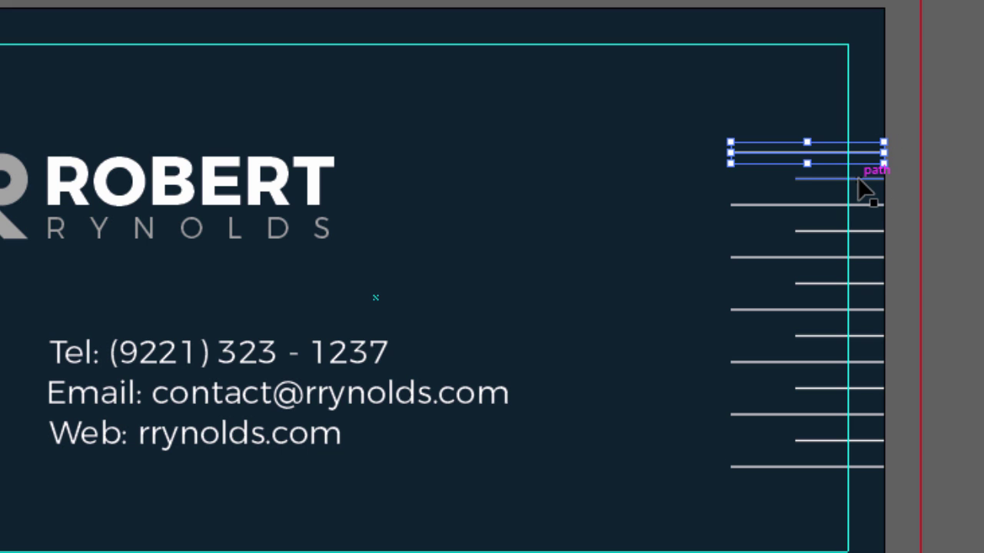
left_click(863, 178, "shift")
left_click(864, 204, "shift")
left_click(861, 231, "shift")
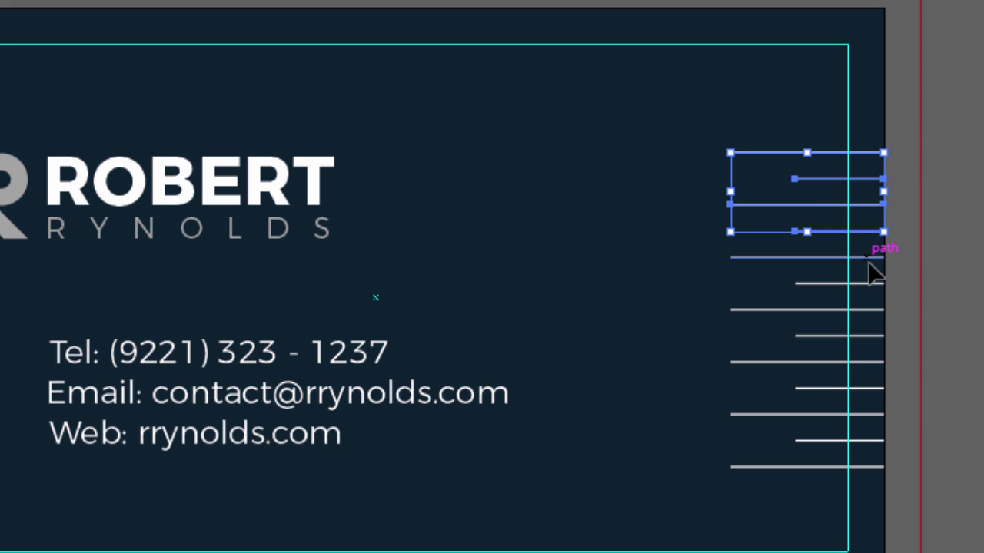
left_click_drag(908, 136, 865, 483)
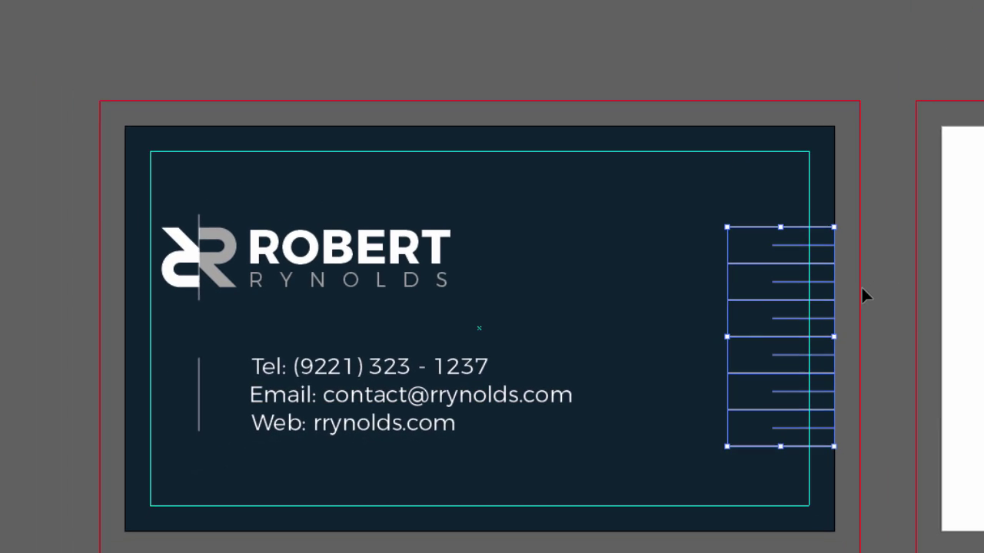
- Group and vertically center the stripes, then scale them between guides at ROBERT's top and below the Web line
key("ctrl+g")
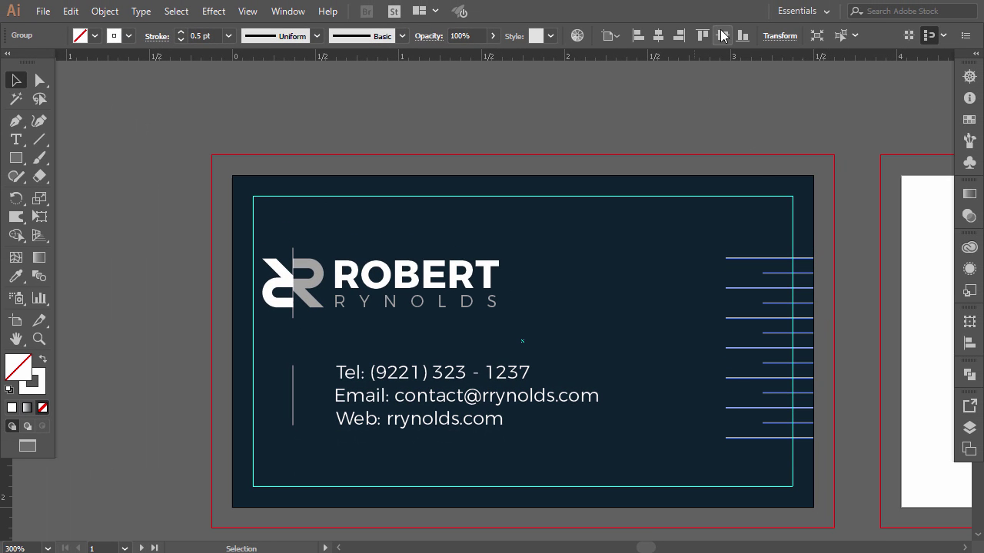
left_click(722, 35)
left_click(717, 127)
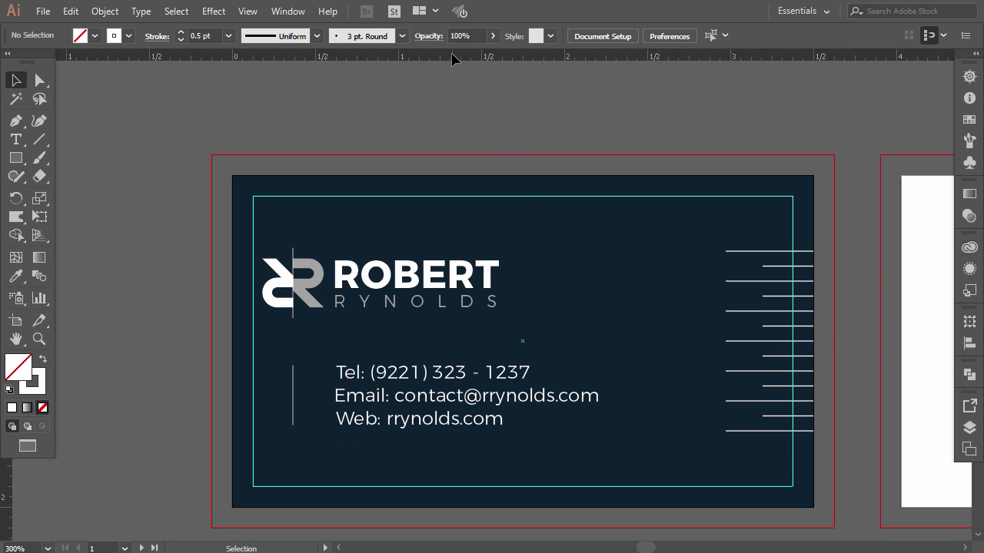
left_click_drag(452, 112, 473, 259)
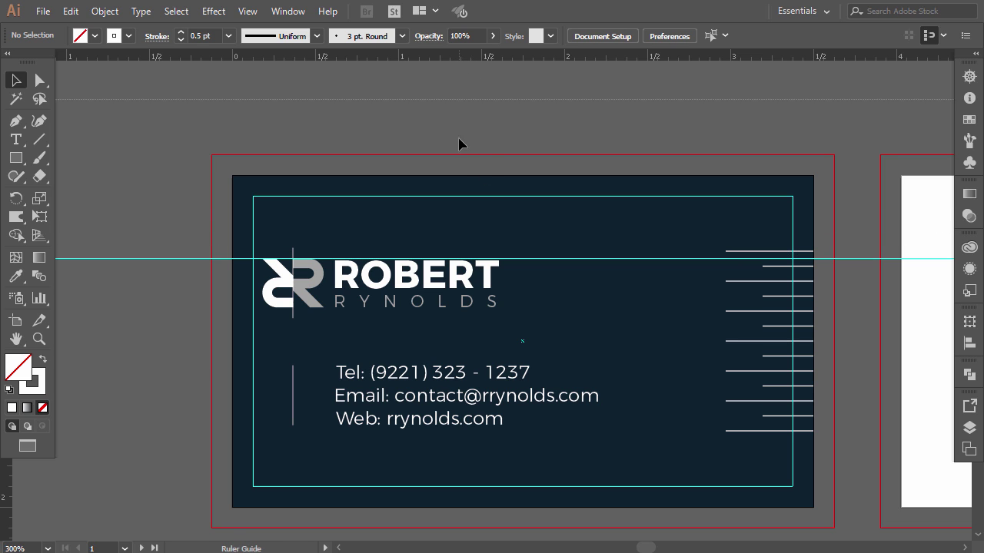
left_click_drag(458, 144, 461, 431)
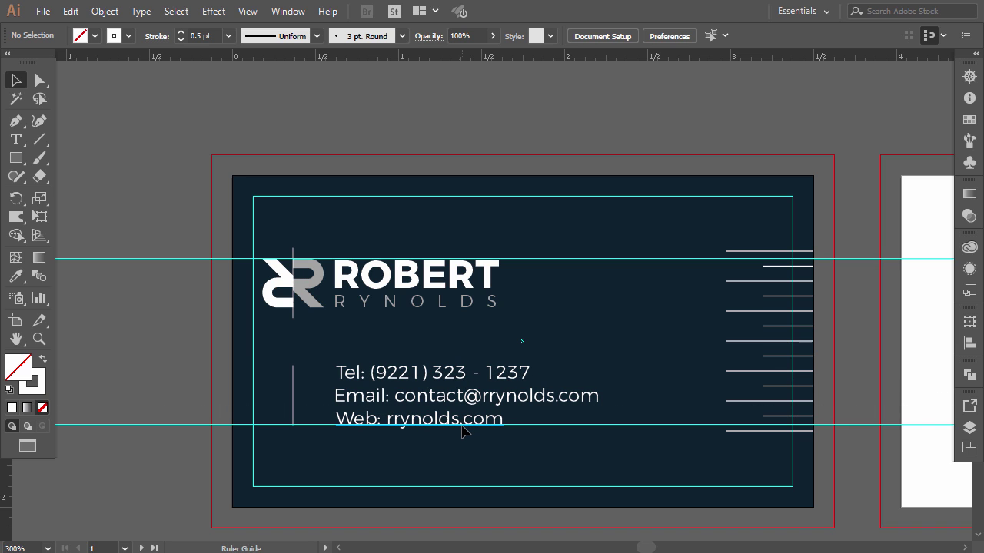
left_click(760, 316)
left_click_drag(724, 343, 733, 341)
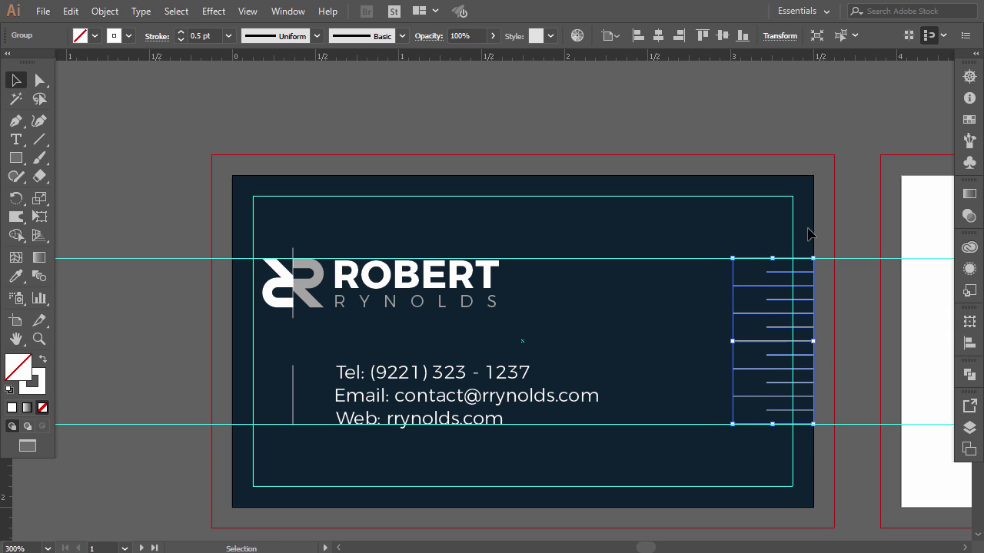
left_click(844, 206)
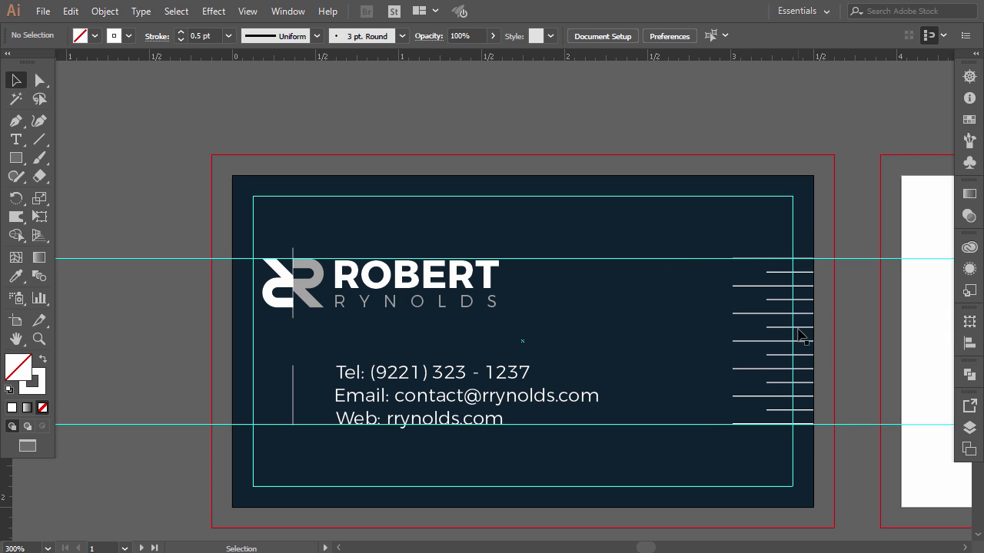
- Unlock the guides and select both helper guides for removal
right_click(498, 144)
left_click(536, 256)
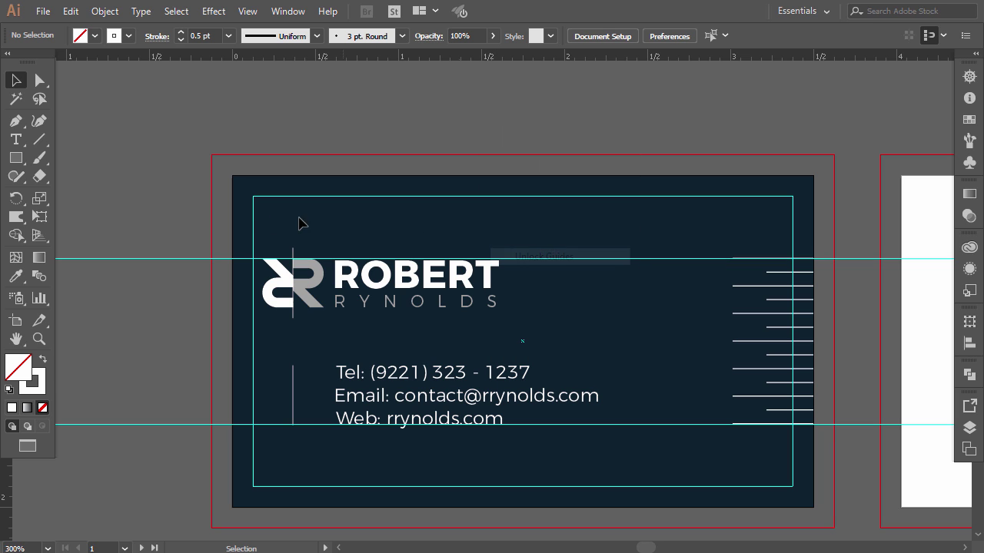
left_click_drag(163, 259, 136, 411)
left_click_drag(139, 378, 140, 460)
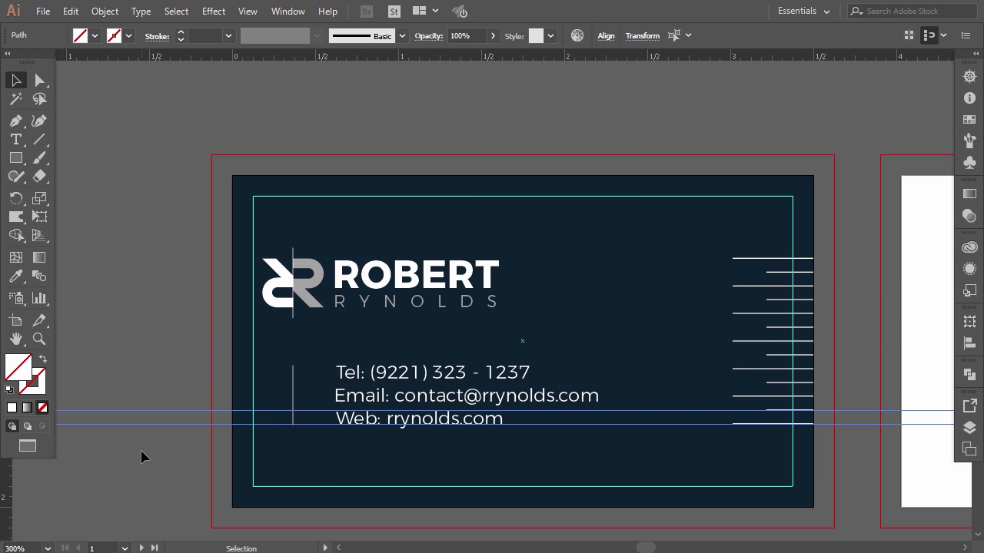
- Delete both guides and lock the guides again
key("Delete")
right_click(154, 186)
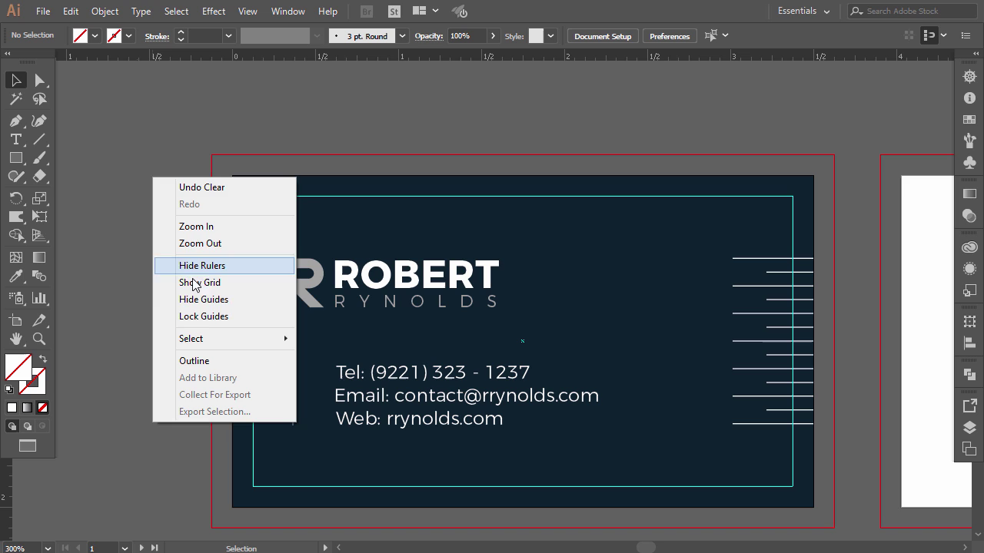
left_click(204, 316)
scroll(141, 312, "up", 1)
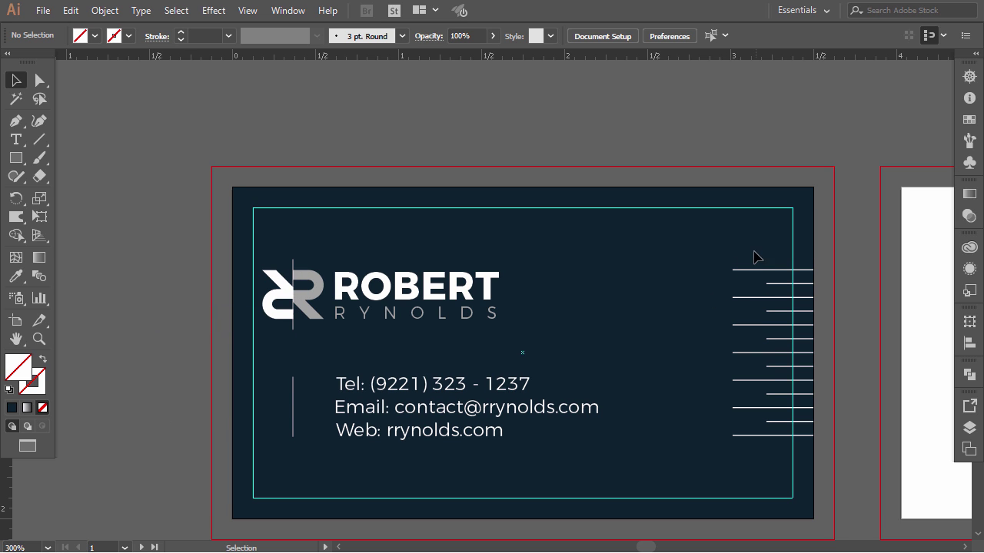
- Set the right-hand stripe group's stroke weight to 0.25 pt
left_click_drag(723, 267, 776, 456)
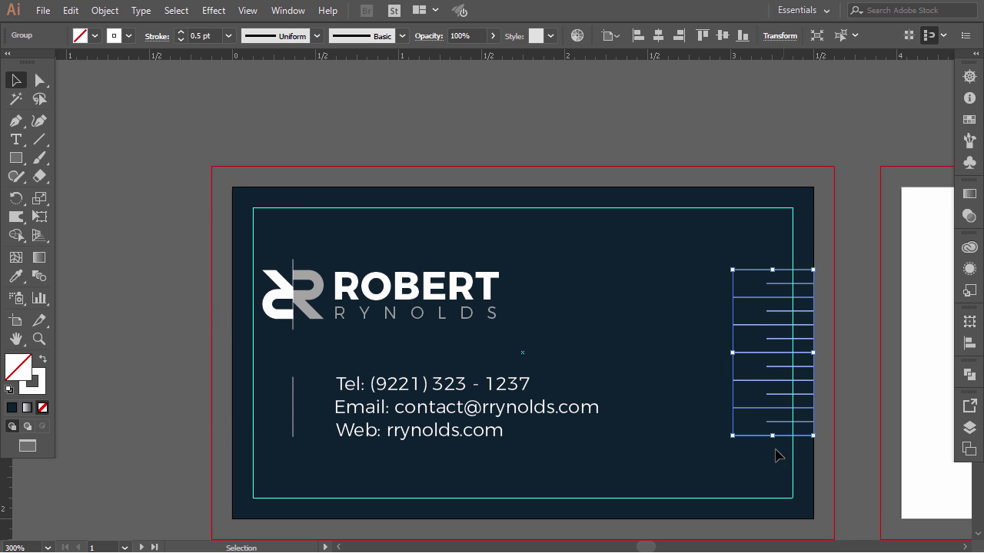
left_click(230, 38)
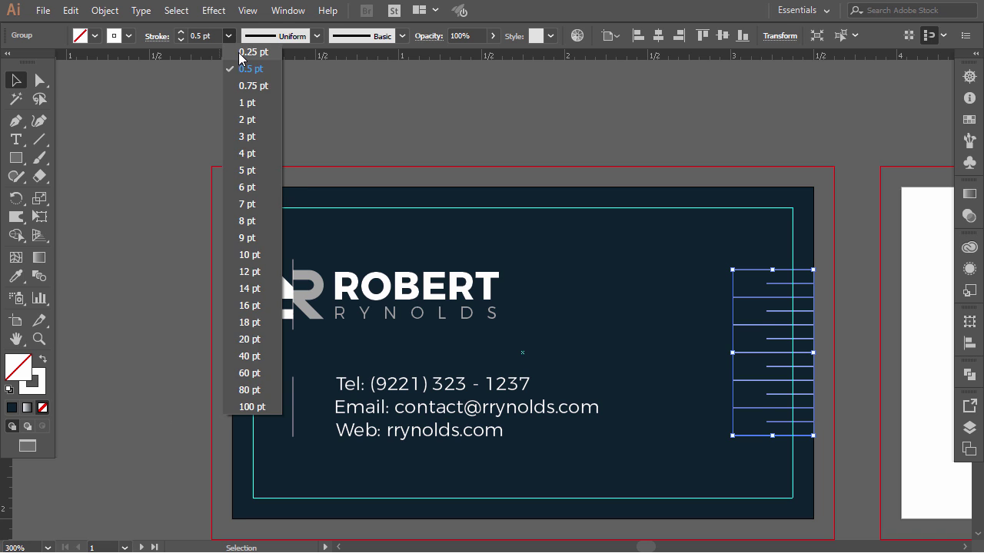
left_click(250, 50)
left_click(419, 120)
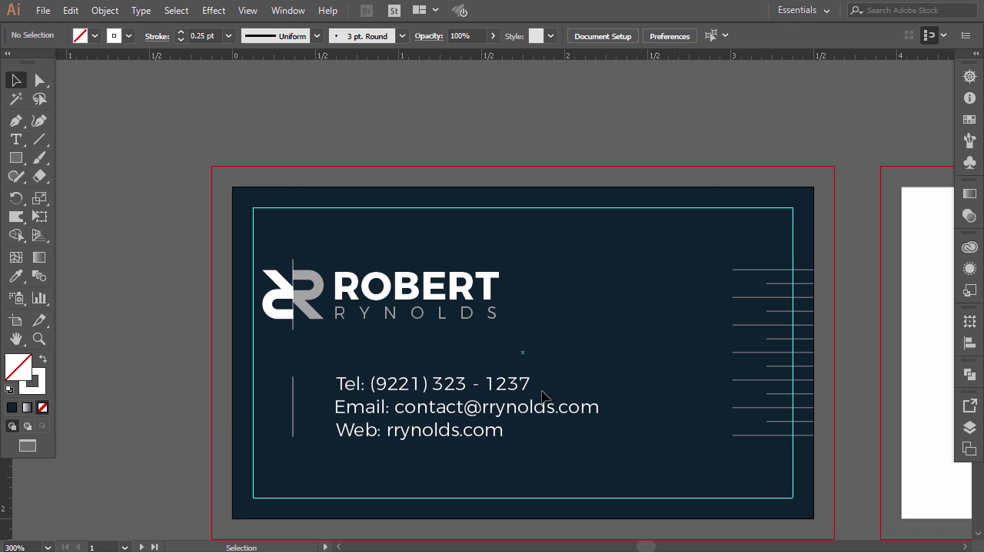
- Ungroup the logo from the contact text
left_click(419, 392)
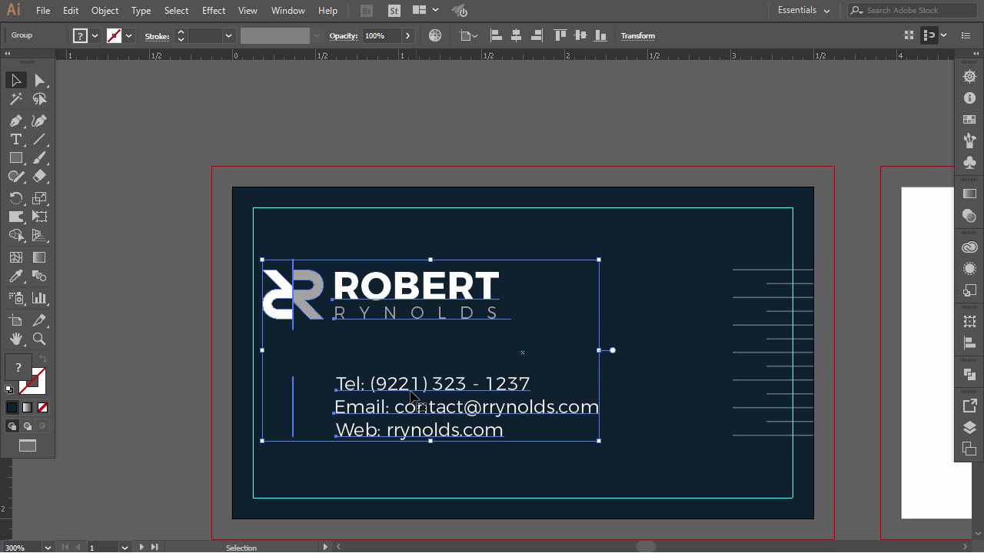
right_click(412, 388)
left_click(456, 267)
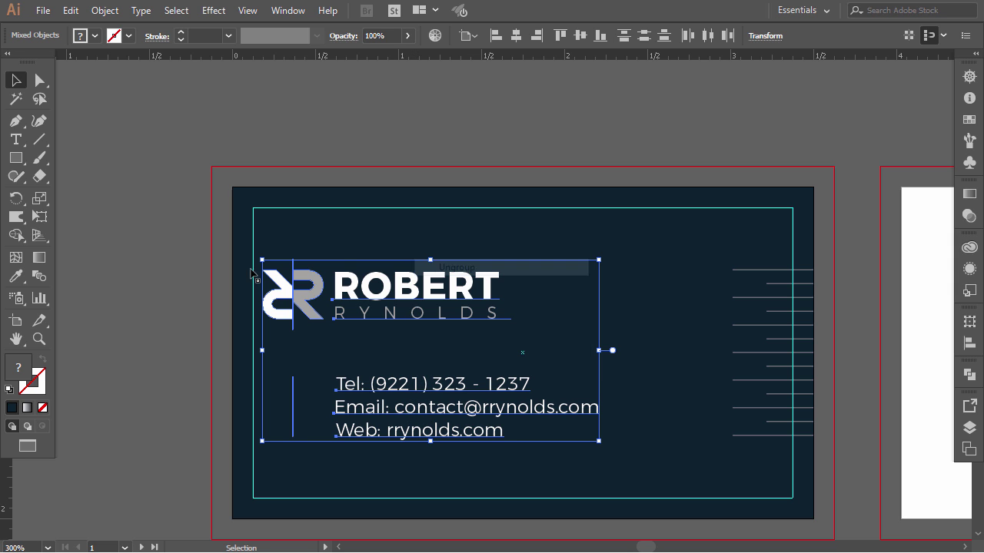
left_click(230, 337)
- Set the Tel, Email and Web lines to the Montserrat Thin style
left_click(389, 387)
left_click(398, 409, "shift")
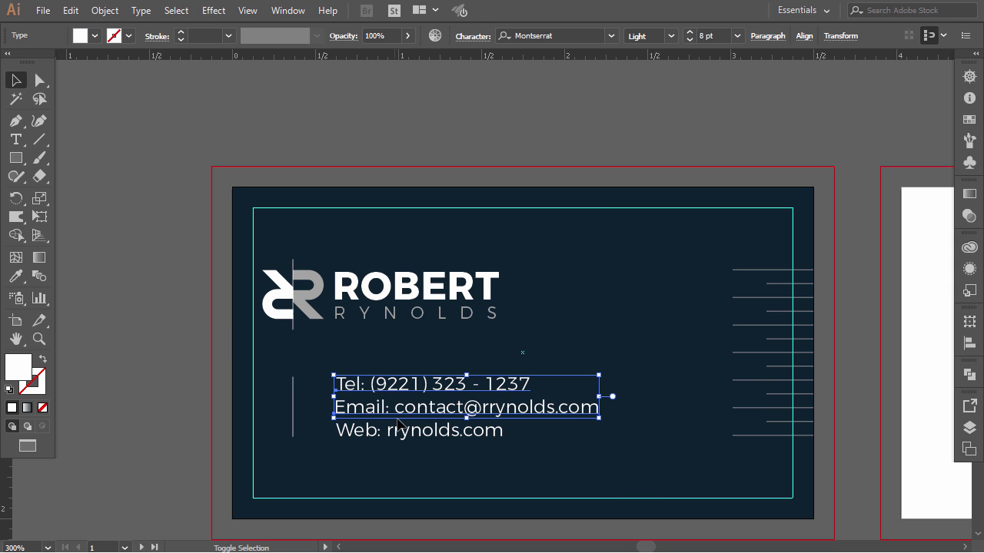
left_click(388, 431, "shift")
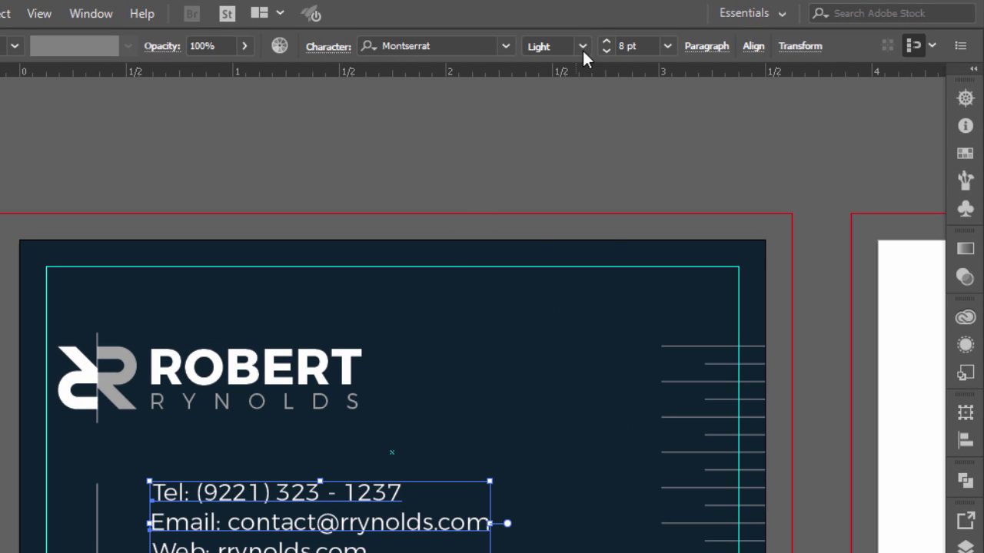
left_click(583, 46)
left_click(563, 67)
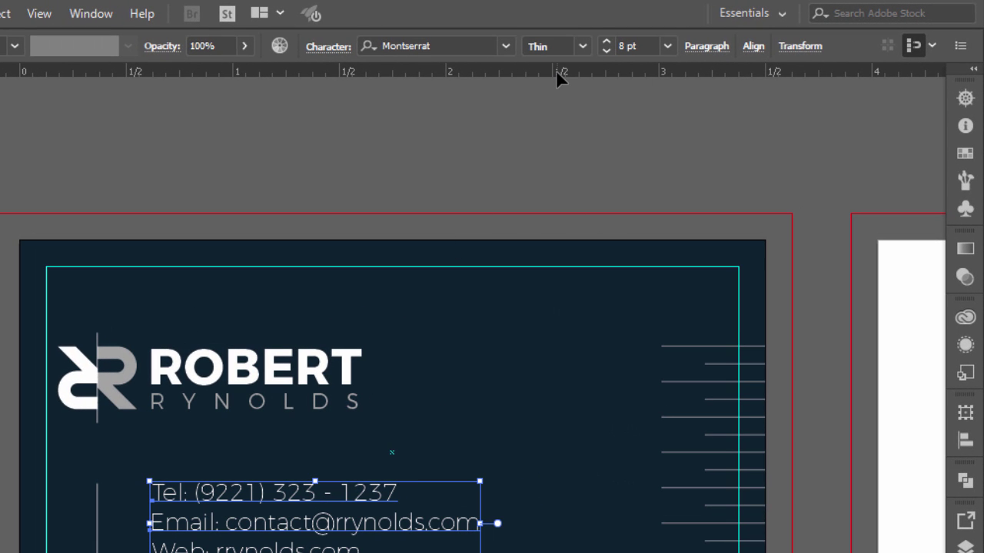
left_click(344, 168)
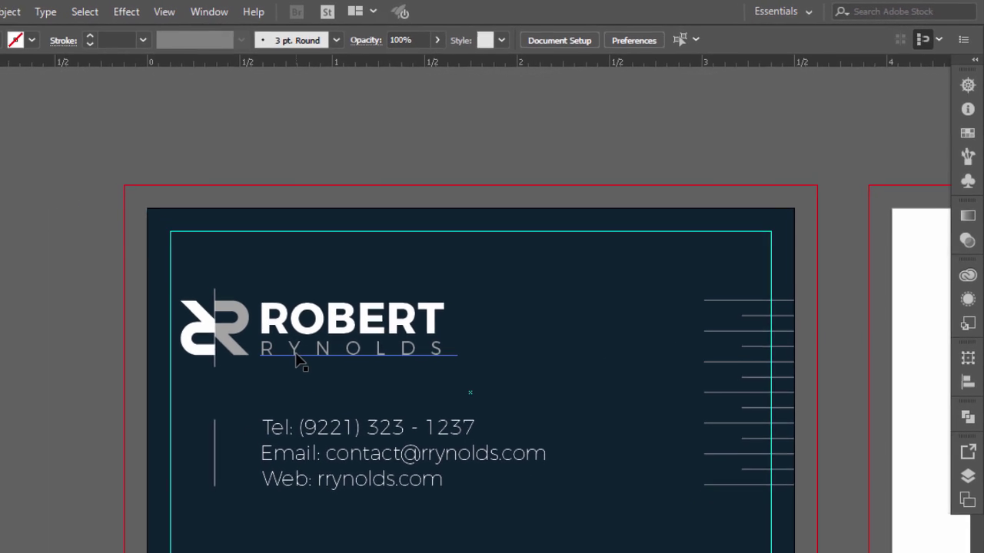
- Duplicate the Tel line, placing the copy up and to the right
left_click(306, 347)
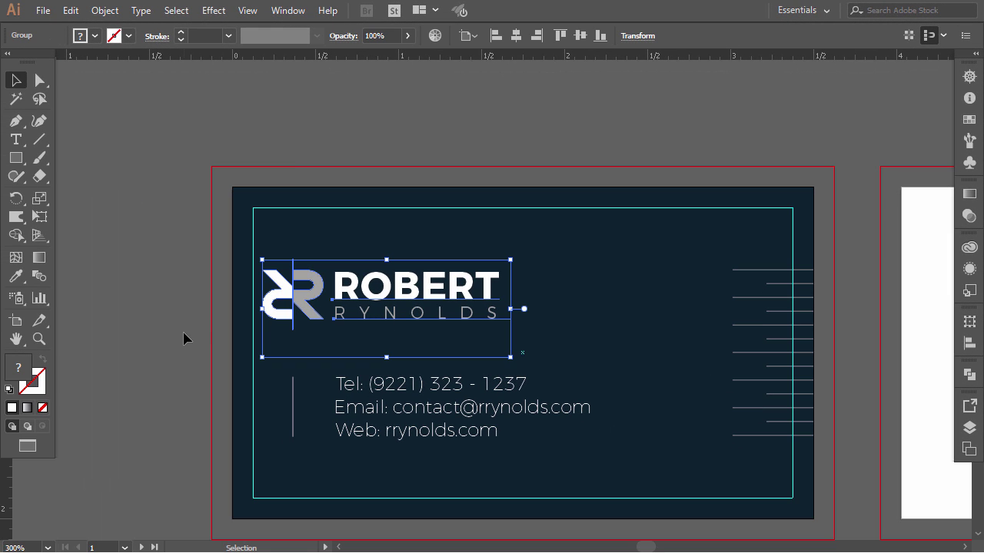
left_click(248, 364)
left_click_drag(393, 384, 530, 353)
- Retype the copied Tel line to read 'Architect'
left_click(15, 140)
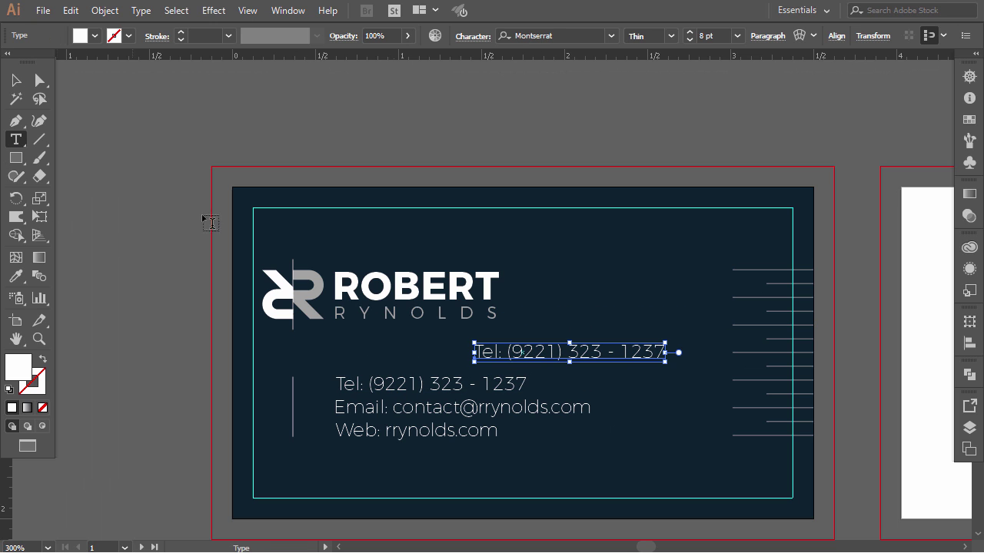
left_click(530, 346)
key("ctrl+a")
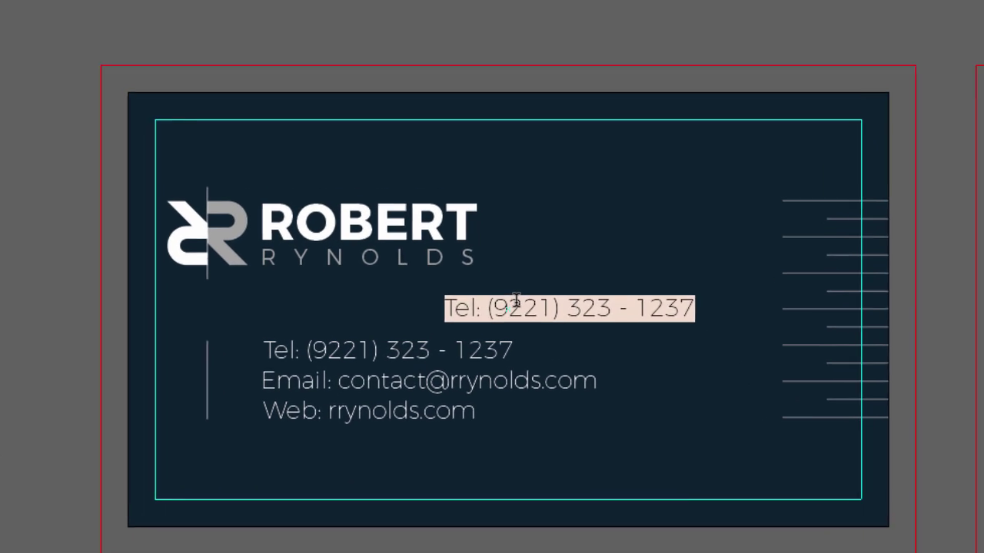
type("Architect")
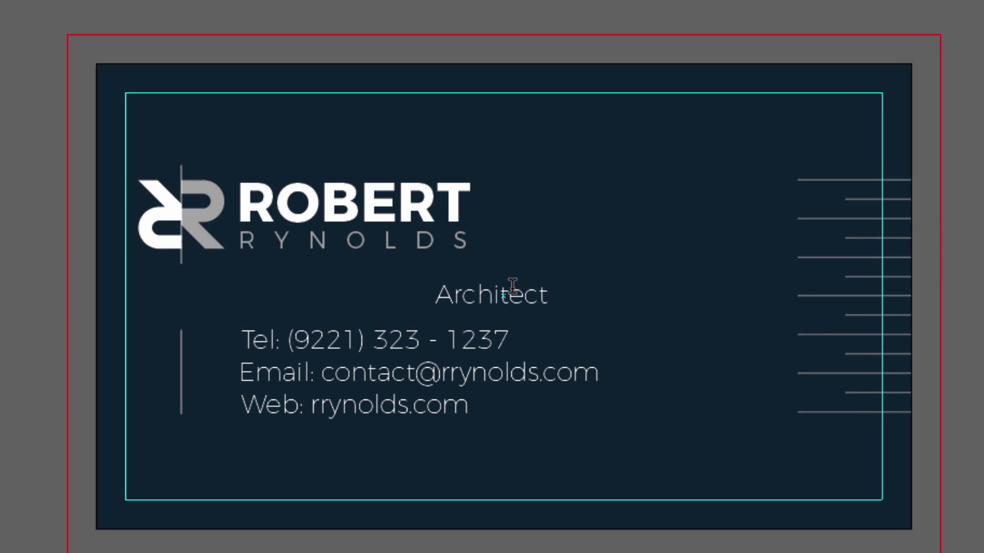
- Give Architect 200 tracking and the Montserrat Light font style
key("ctrl+a")
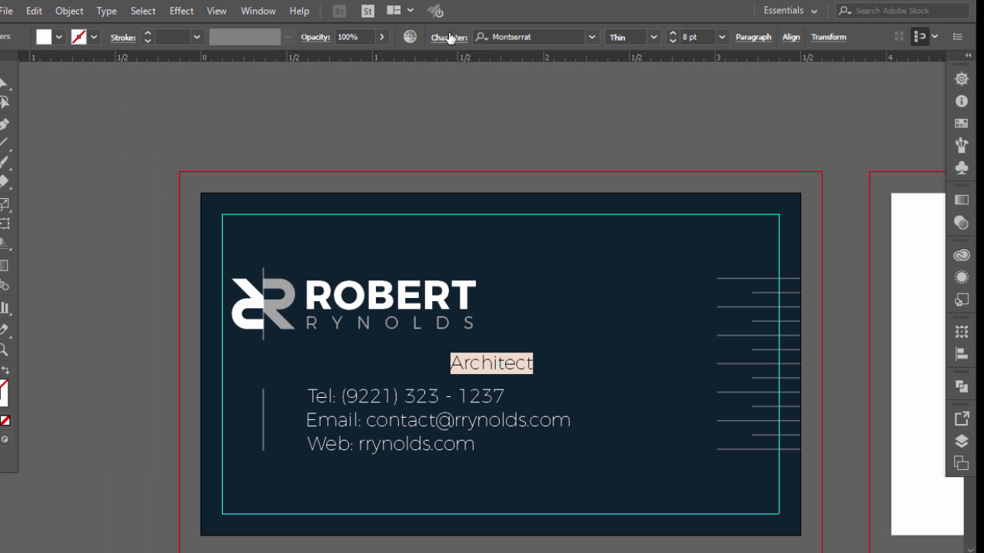
left_click(450, 37)
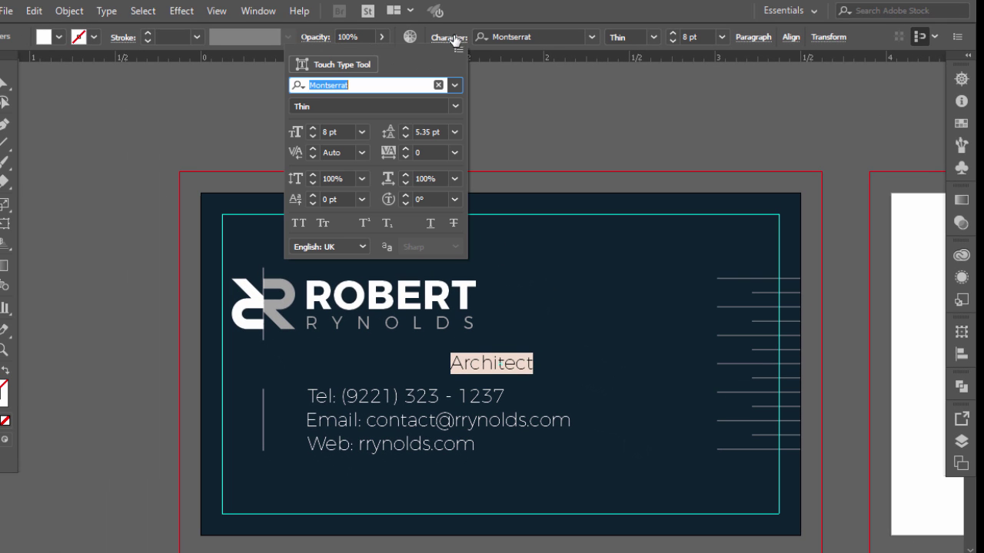
left_click(455, 152)
left_click(472, 402)
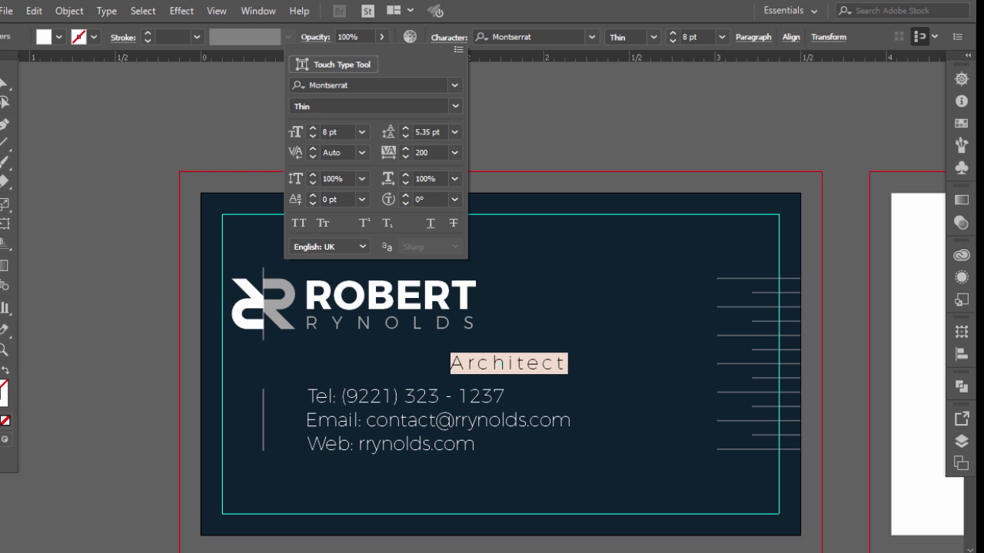
key("Escape")
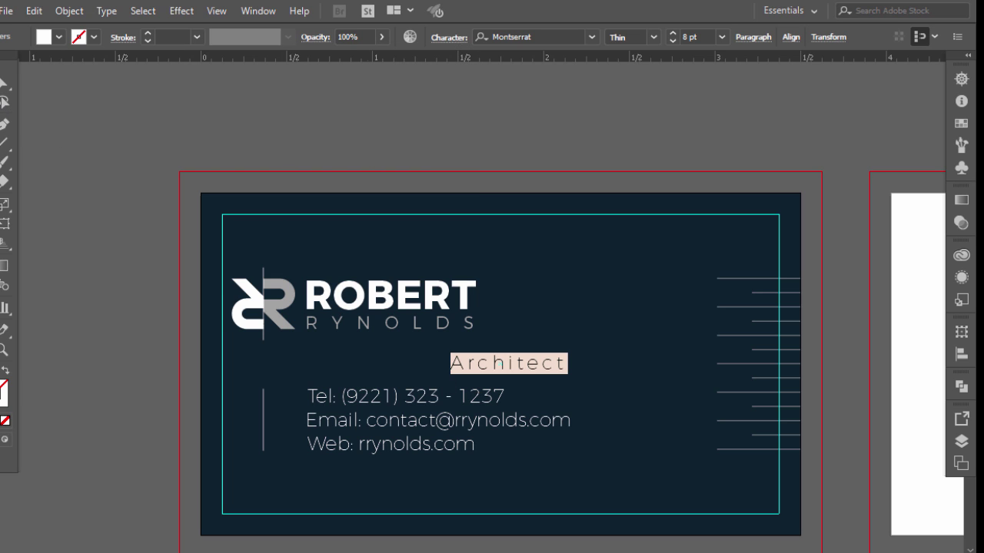
key("Escape")
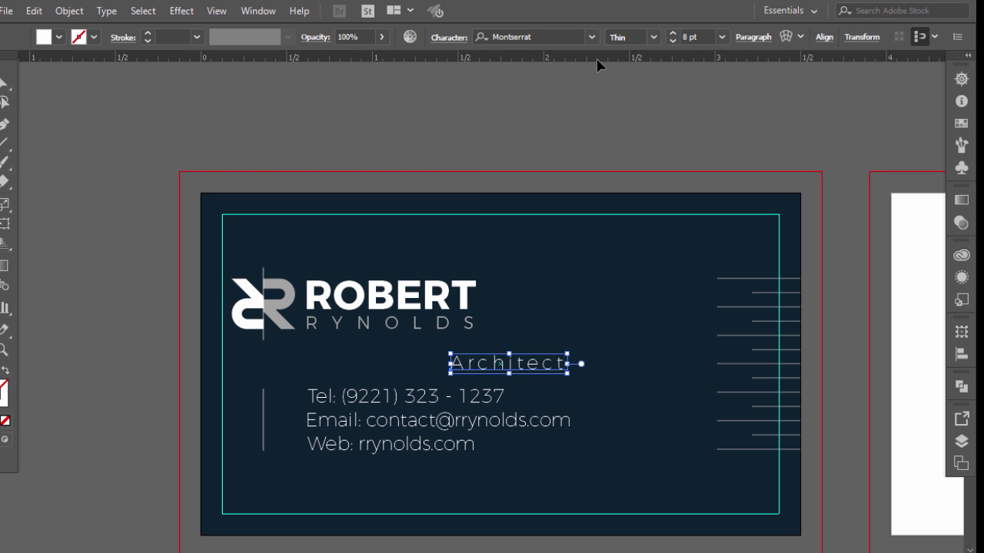
left_click(651, 37)
left_click(644, 88)
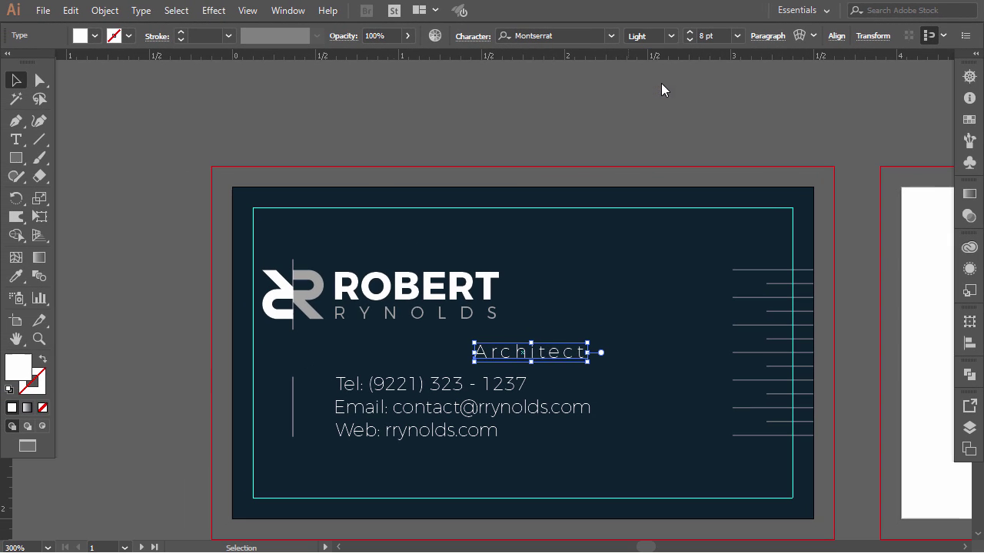
- Move Architect beside the ROBERT name and nudge it slightly left
left_click(92, 155)
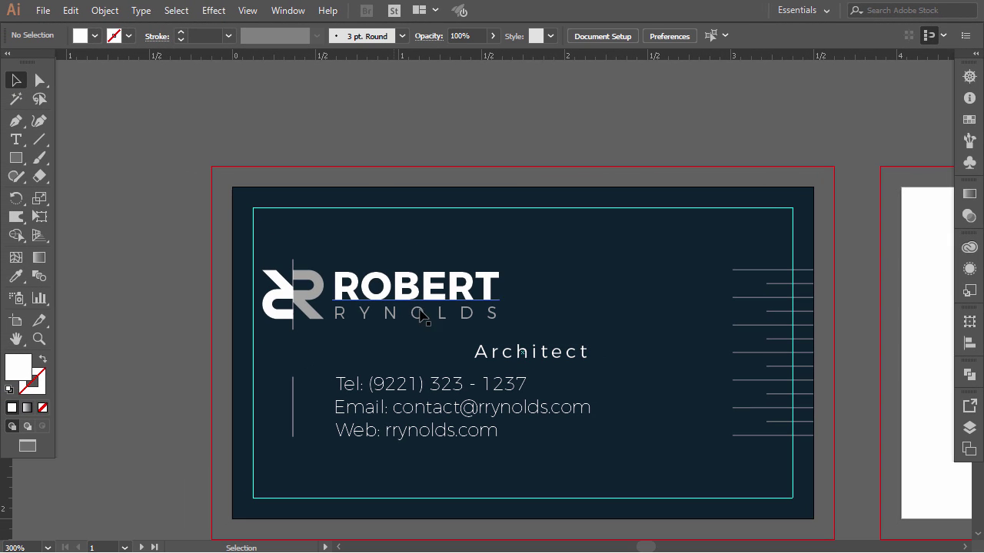
left_click_drag(502, 356, 569, 274)
left_click(561, 131)
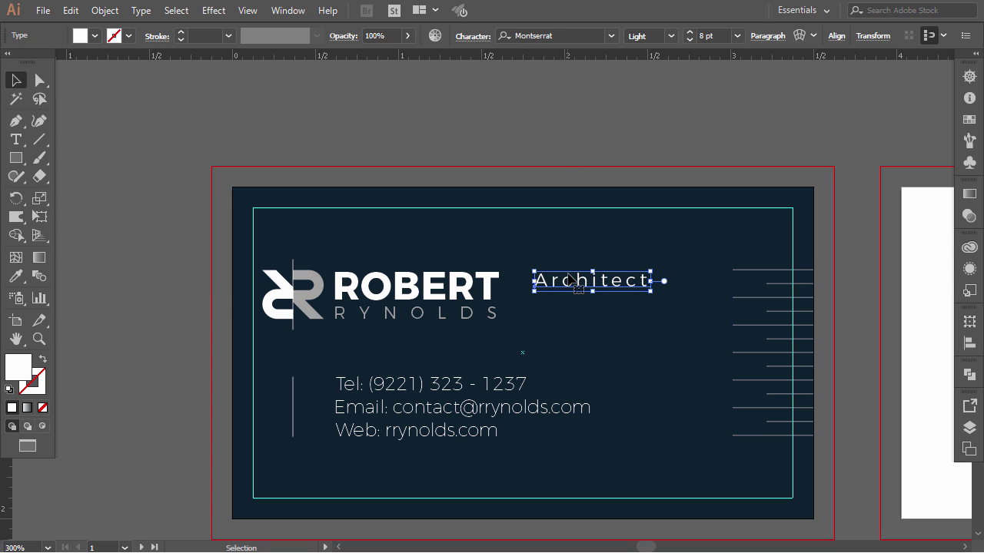
left_click(562, 147)
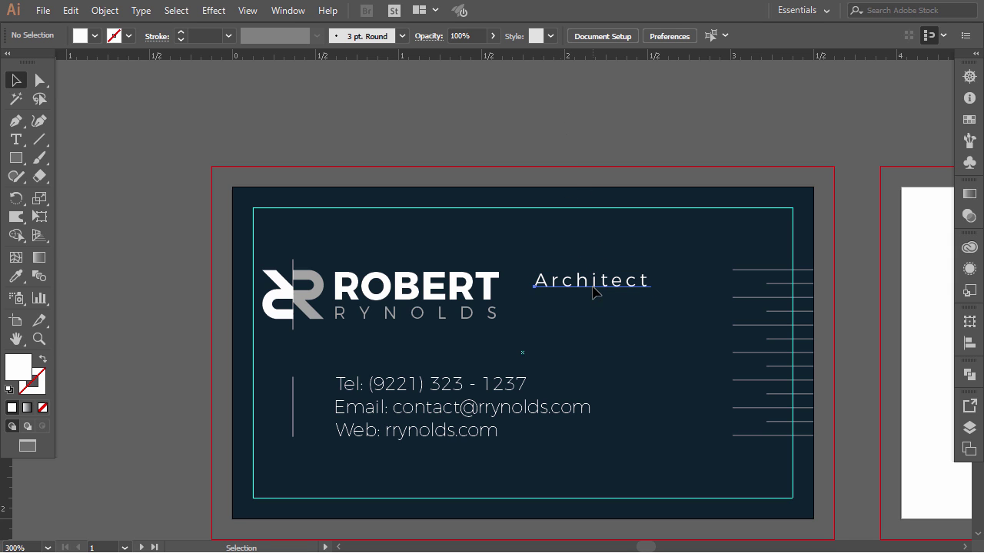
left_click(593, 291)
key("Left")
key("Left")
key("Left")
key("Left")
key("Left")
key("Left")
left_click(533, 127)
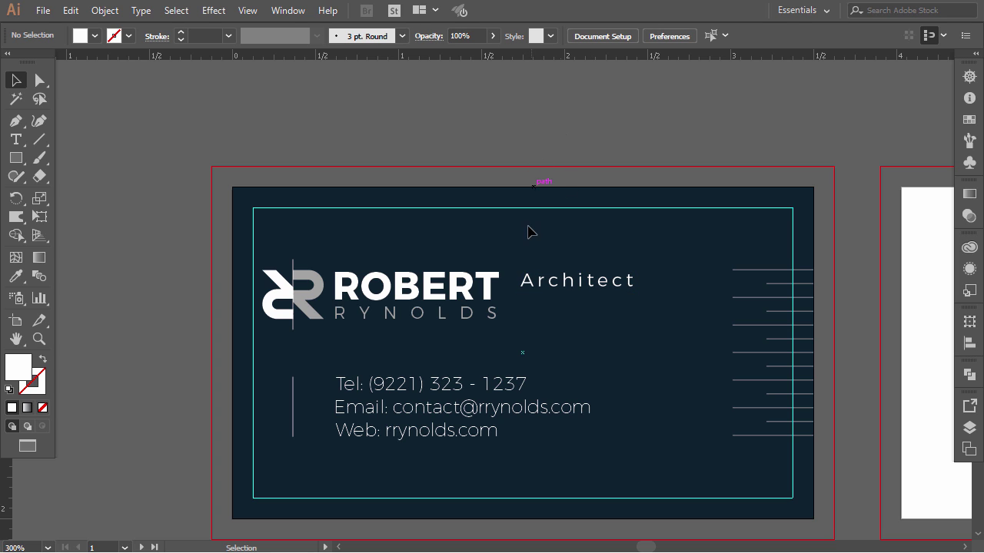
- Unlock all objects and stretch the navy background out to the bleed
key("ctrl+alt+0")
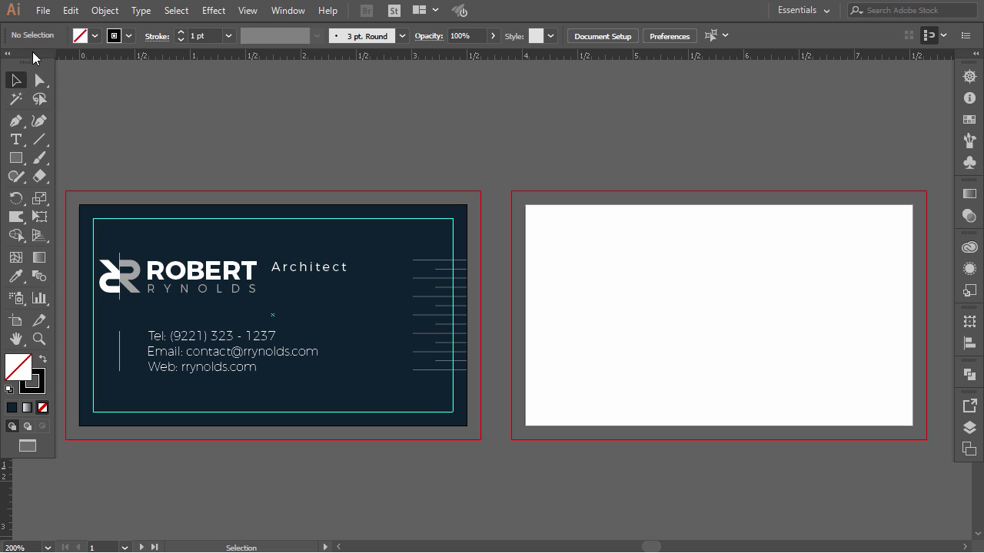
left_click(71, 11)
mouse_move(102, 11)
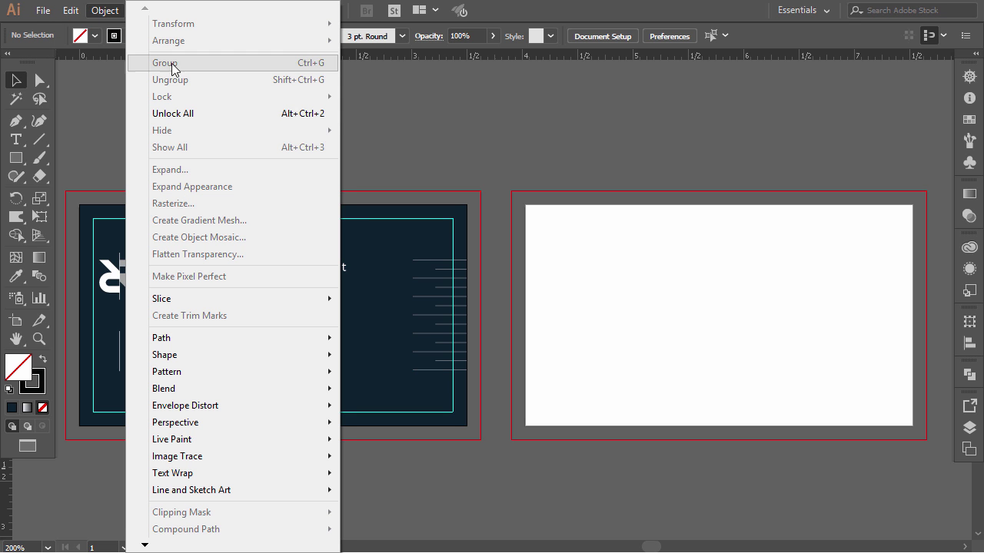
left_click(203, 114)
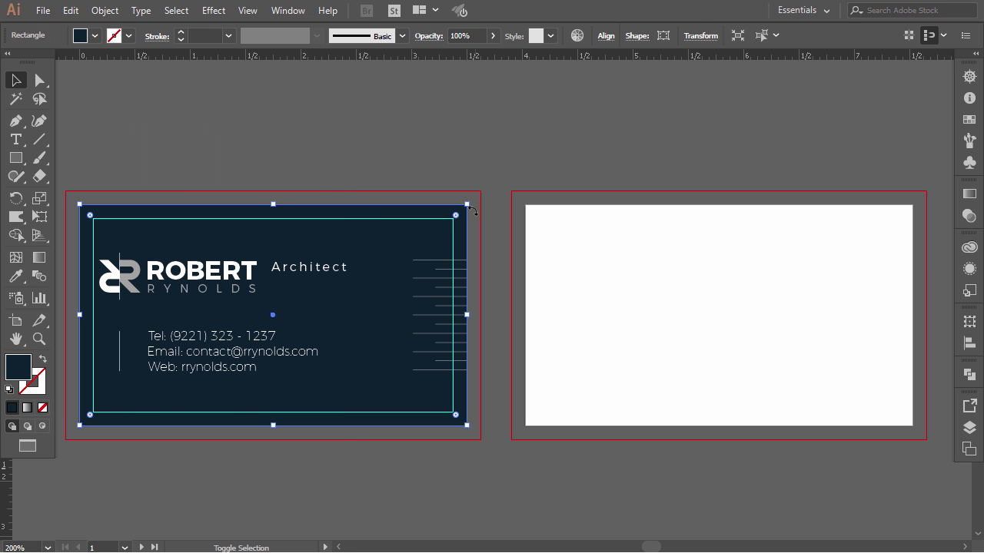
left_click_drag(468, 205, 480, 196)
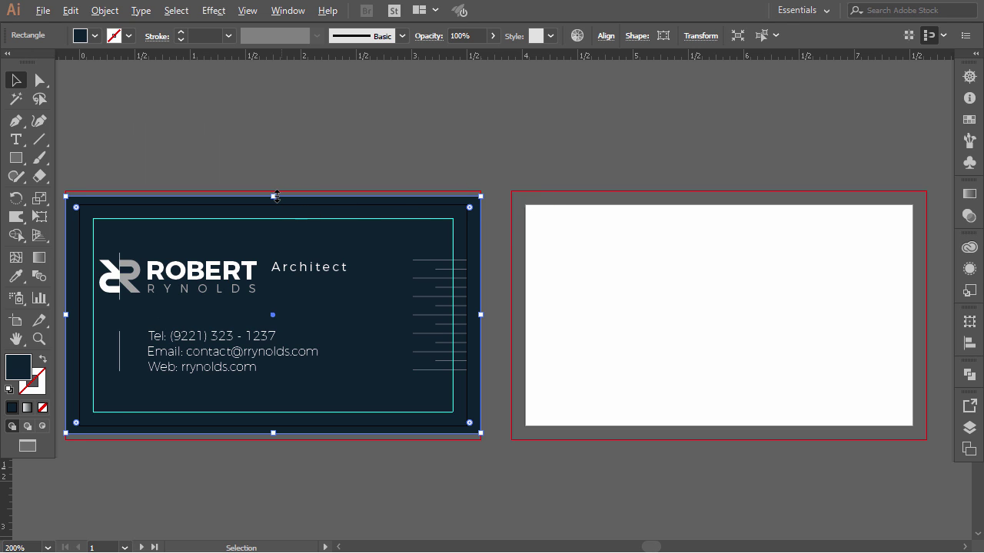
left_click_drag(277, 196, 272, 194)
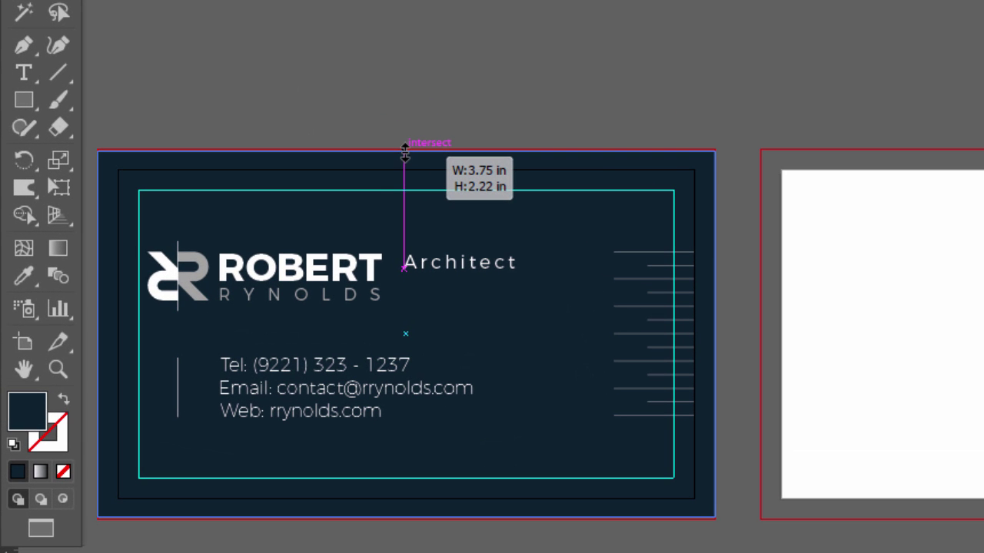
left_click_drag(405, 152, 405, 149)
left_click(448, 98)
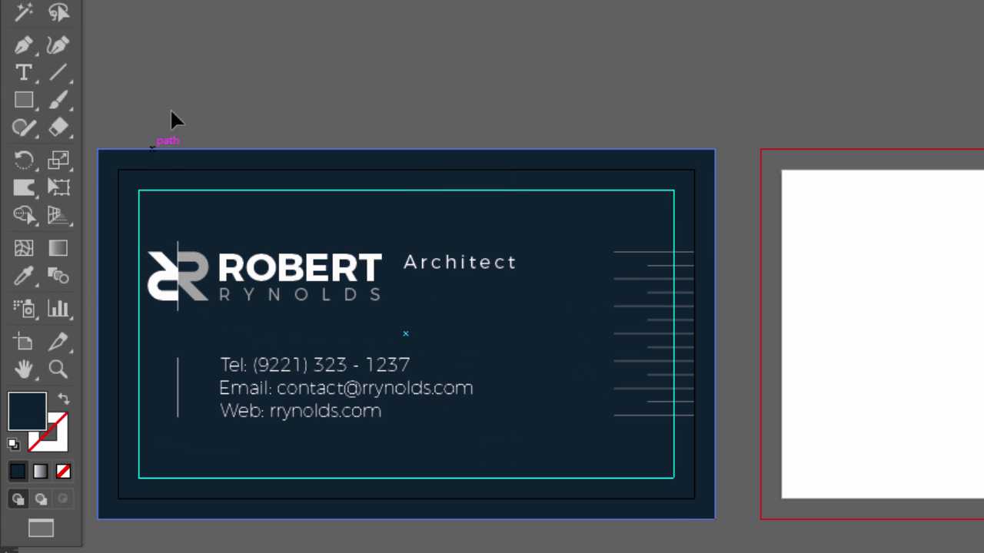
- Copy the navy background onto the second card
left_click(547, 248)
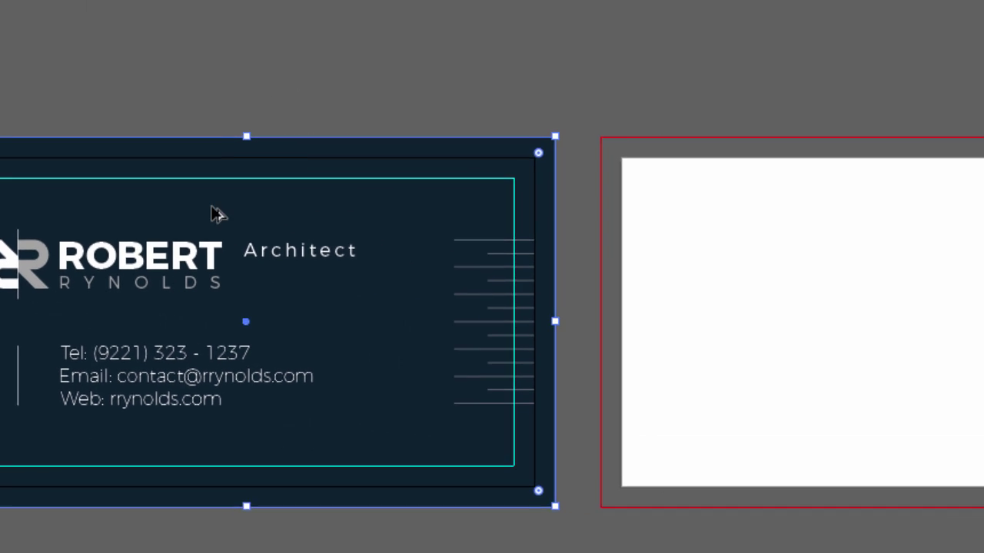
left_click_drag(401, 217, 597, 226)
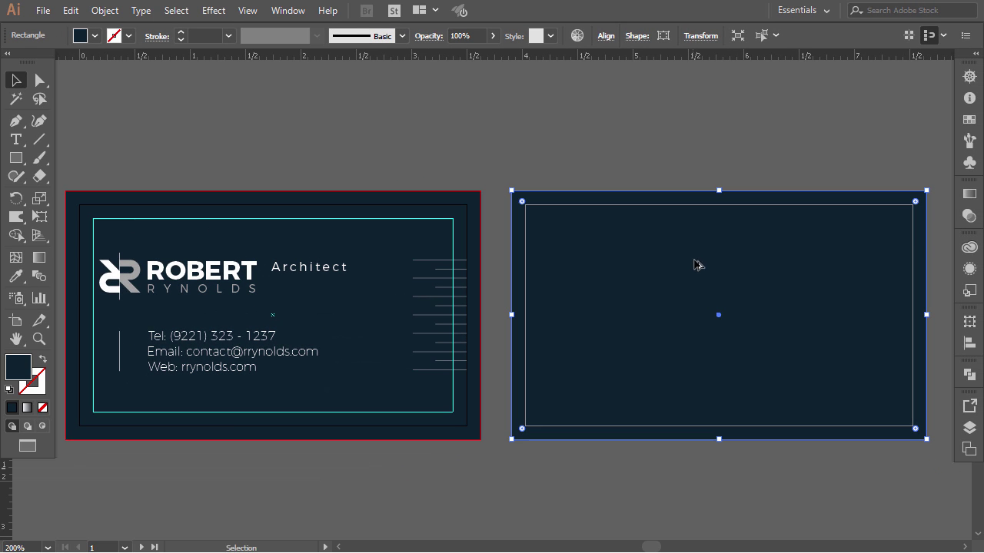
left_click(555, 141)
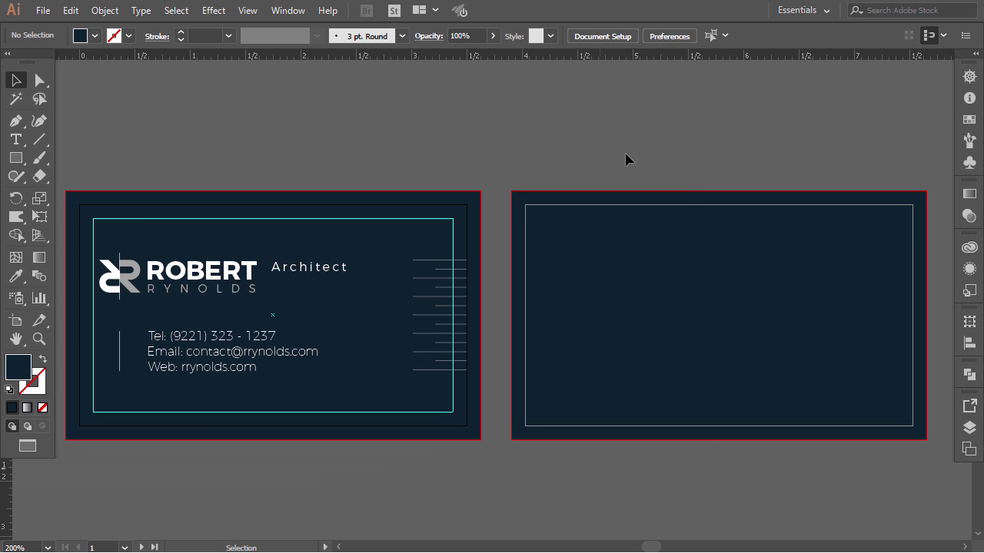
- Lock both card backgrounds with Object > Lock > Selection
left_click(344, 251)
left_click(663, 264, "shift")
left_click(105, 10)
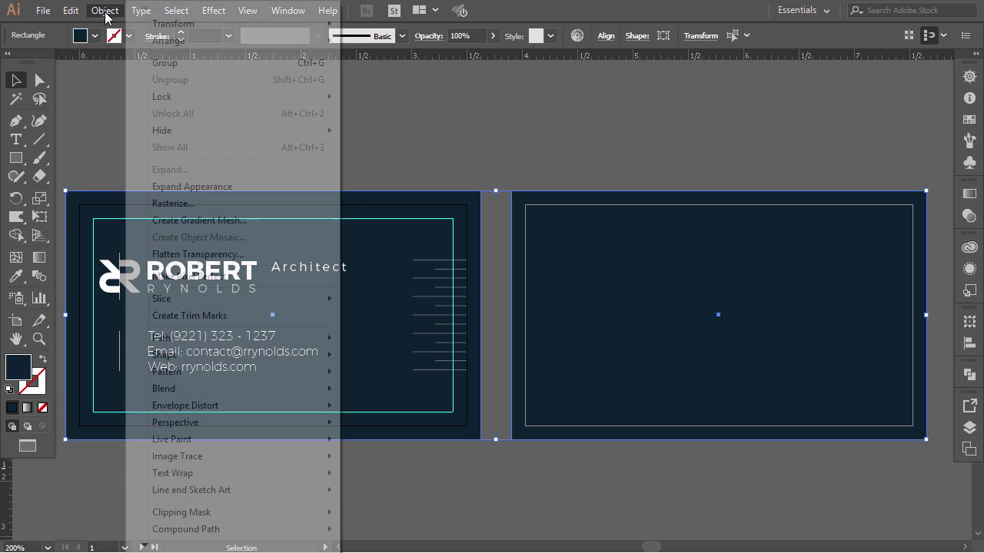
mouse_move(178, 102)
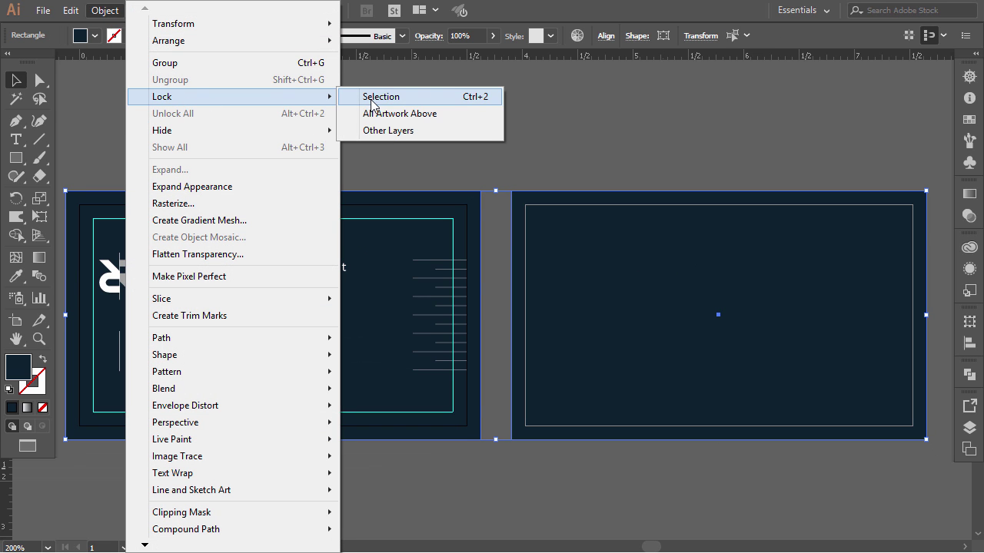
left_click(377, 97)
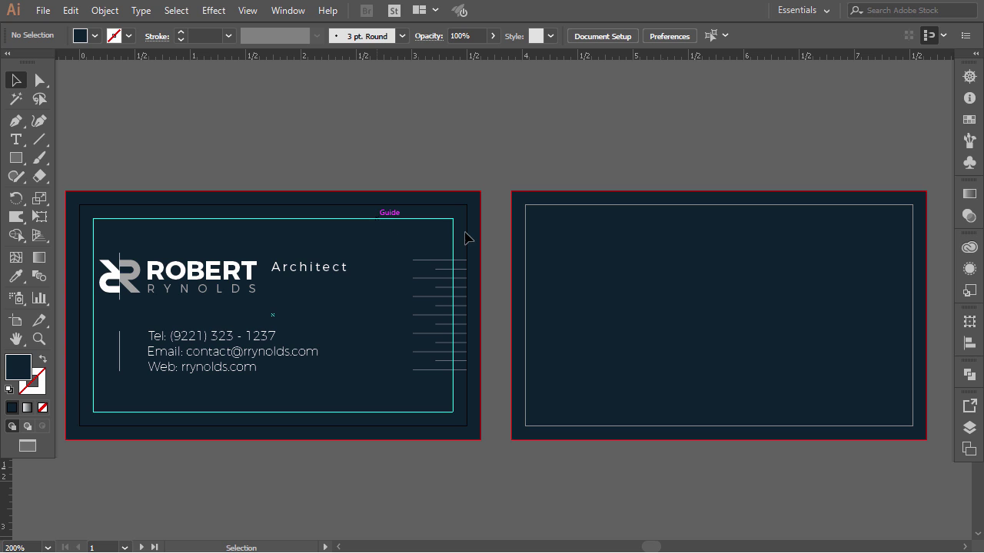
- Unlock guides and copy the cyan guide rectangle onto the second card at matching margins
right_click(365, 127)
left_click(401, 265)
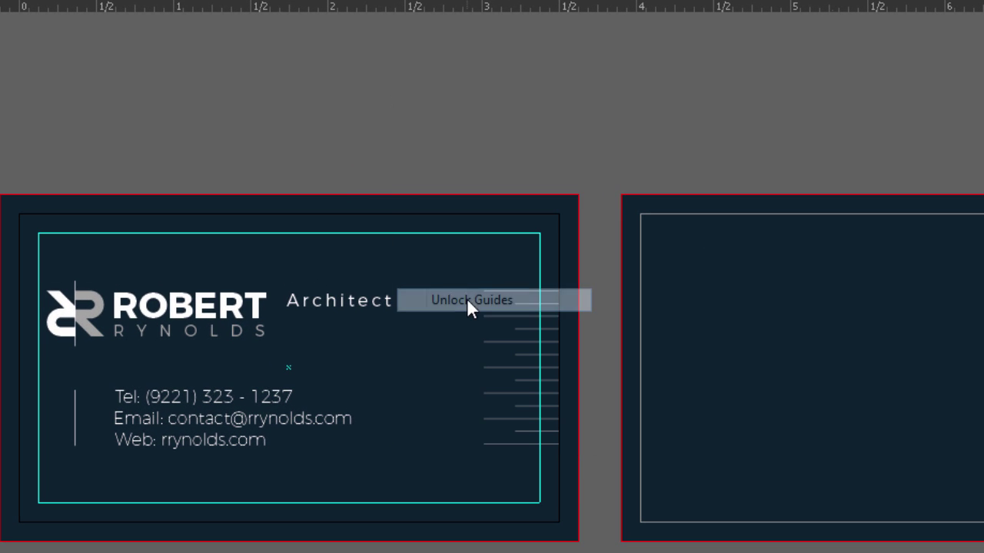
left_click(400, 233)
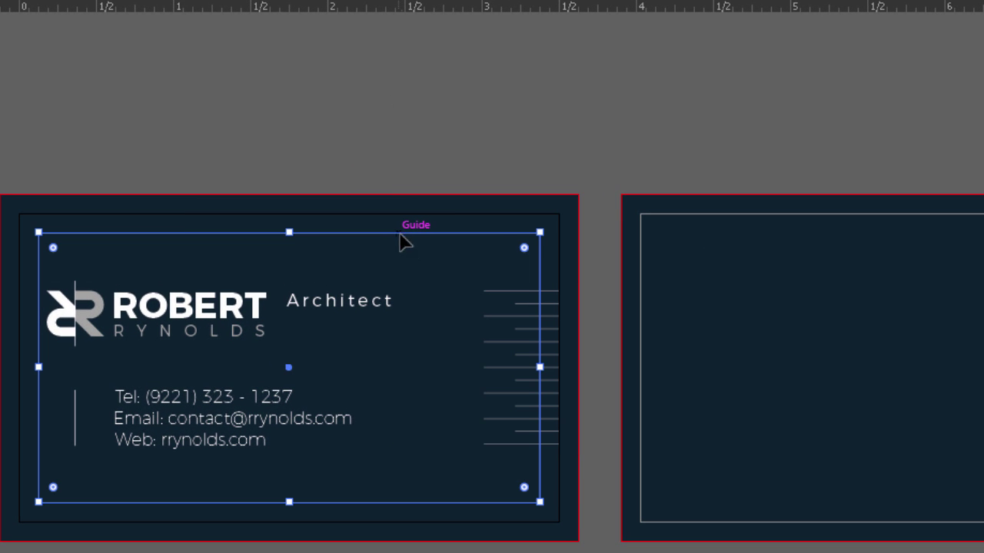
left_click_drag(399, 235, 983, 256)
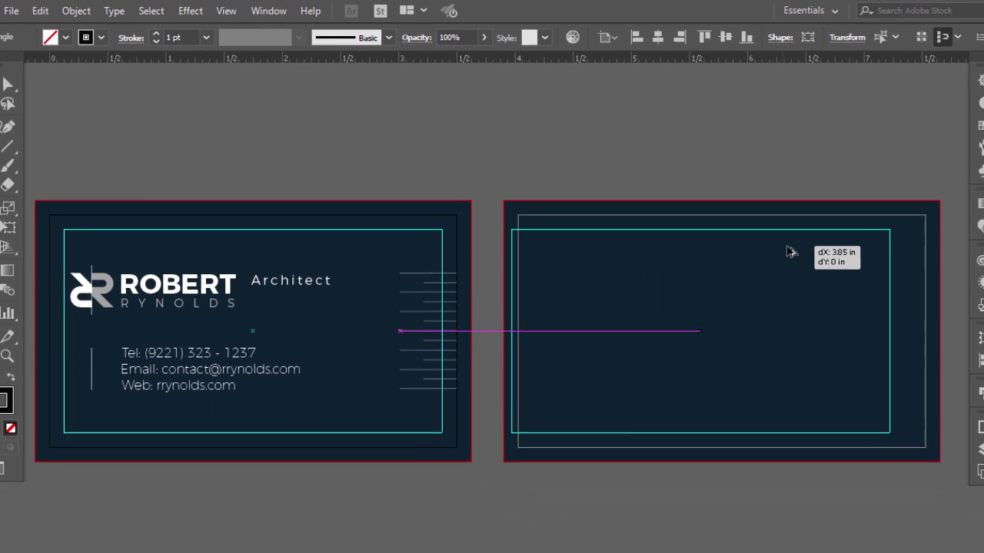
left_click_drag(790, 253, 791, 251)
left_click(467, 267)
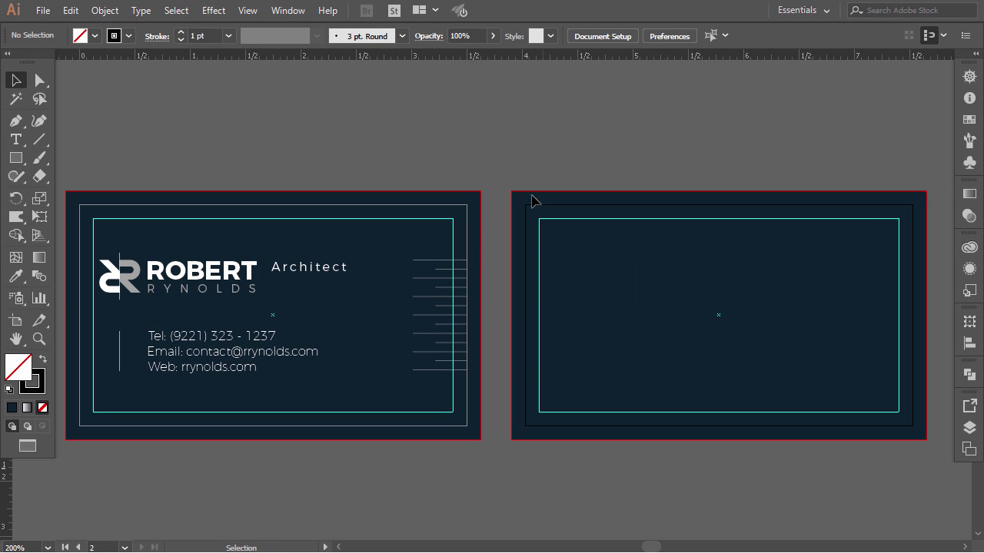
left_click_drag(460, 327, 448, 376)
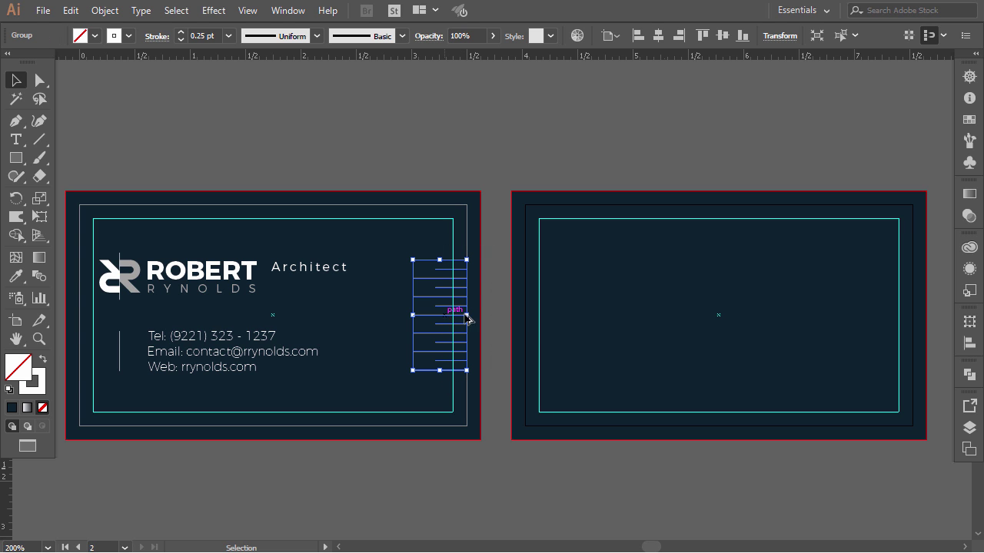
- Copy the horizontal line group onto the second card's right edge
left_click_drag(467, 315, 780, 316)
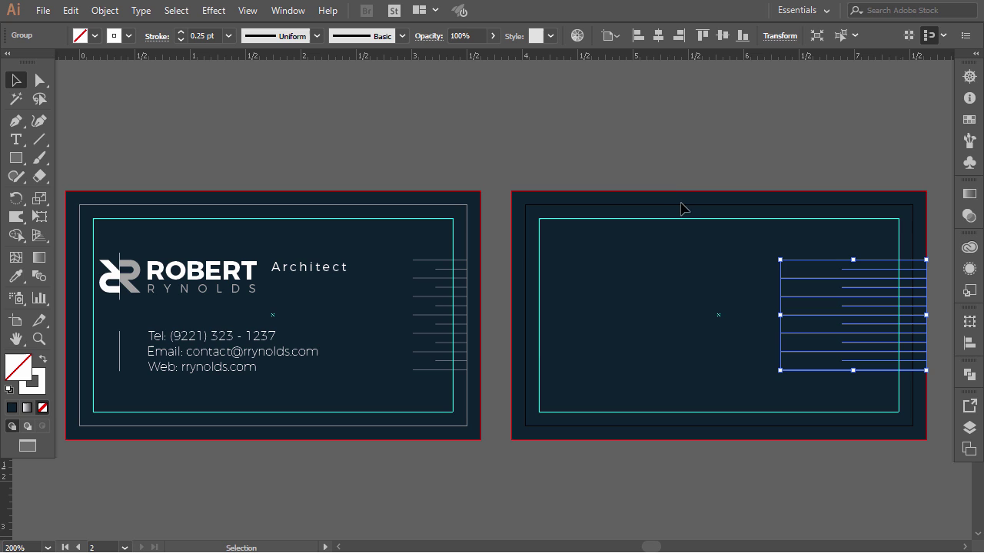
left_click(664, 156)
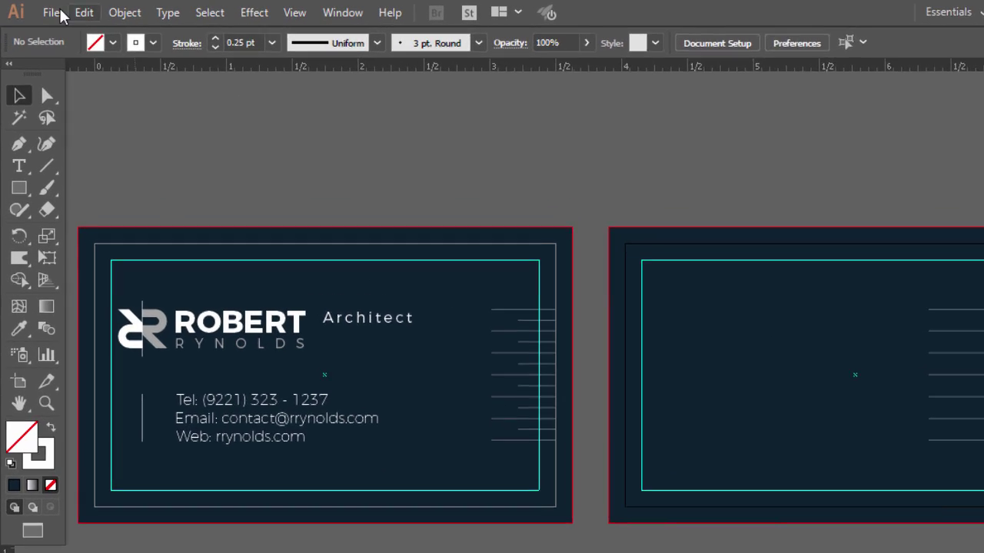
- Save the design as a PDF, Business Card.pdf
left_click(43, 10)
left_click(92, 160)
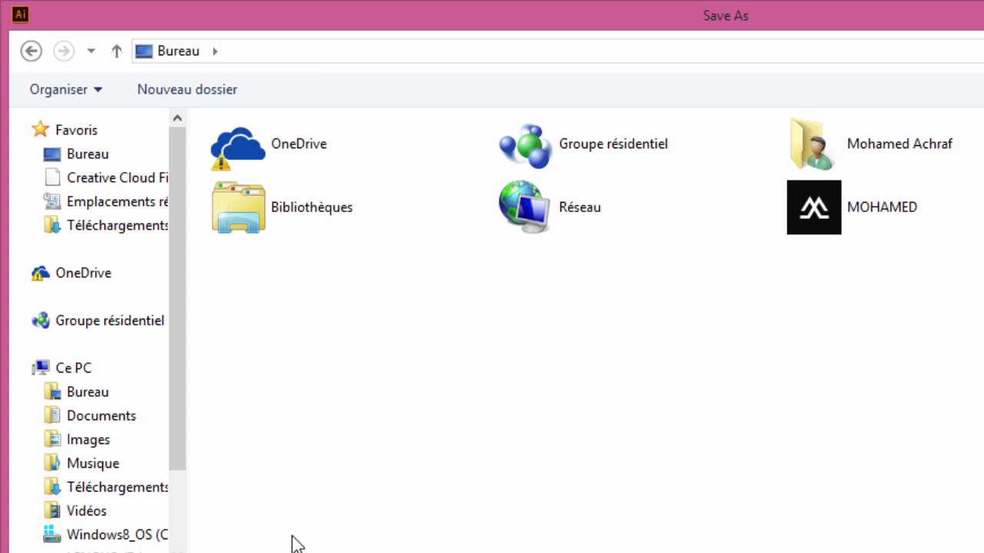
key("Return")
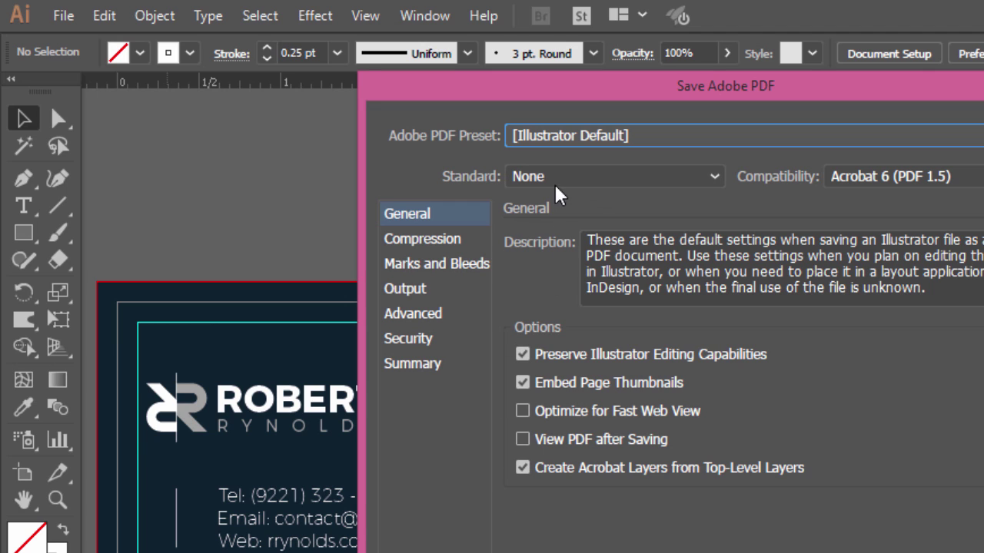
- Export with Press Quality, trim marks, document bleed and a 0.125 in offset
left_click(592, 140)
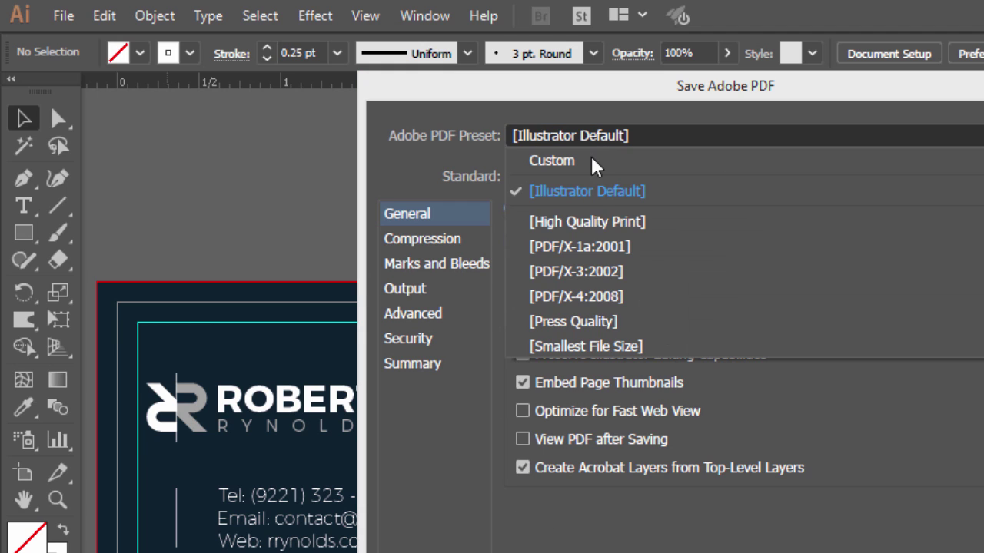
left_click(632, 330)
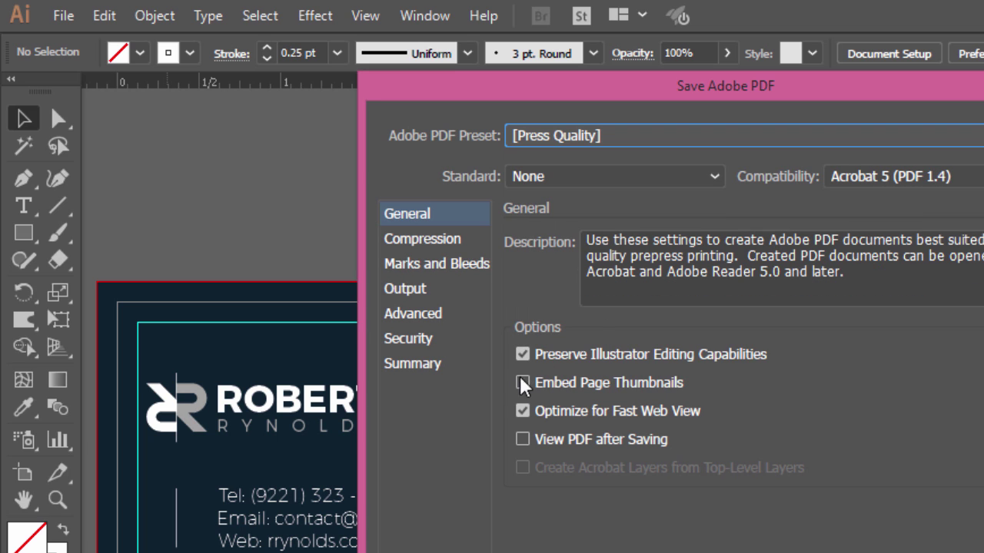
left_click(430, 266)
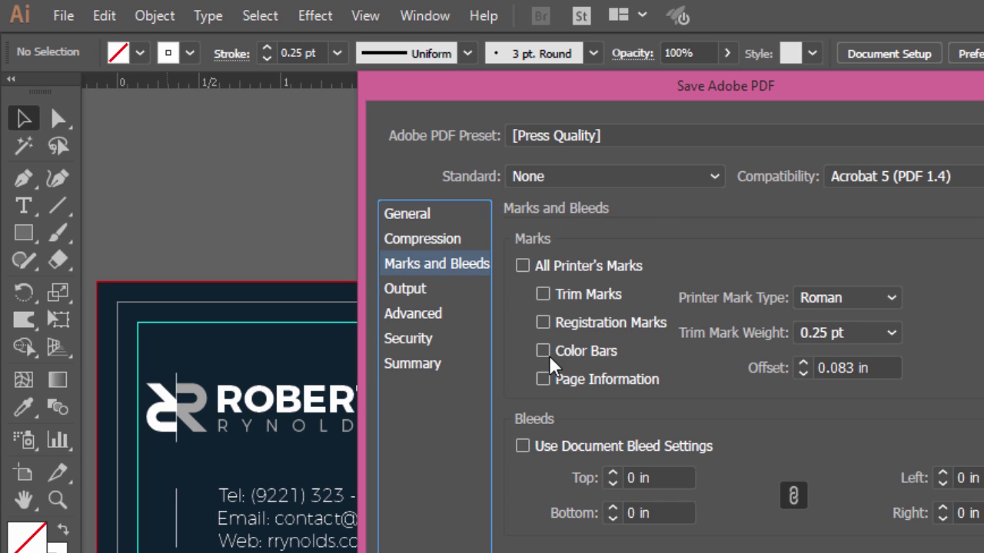
left_click(543, 295)
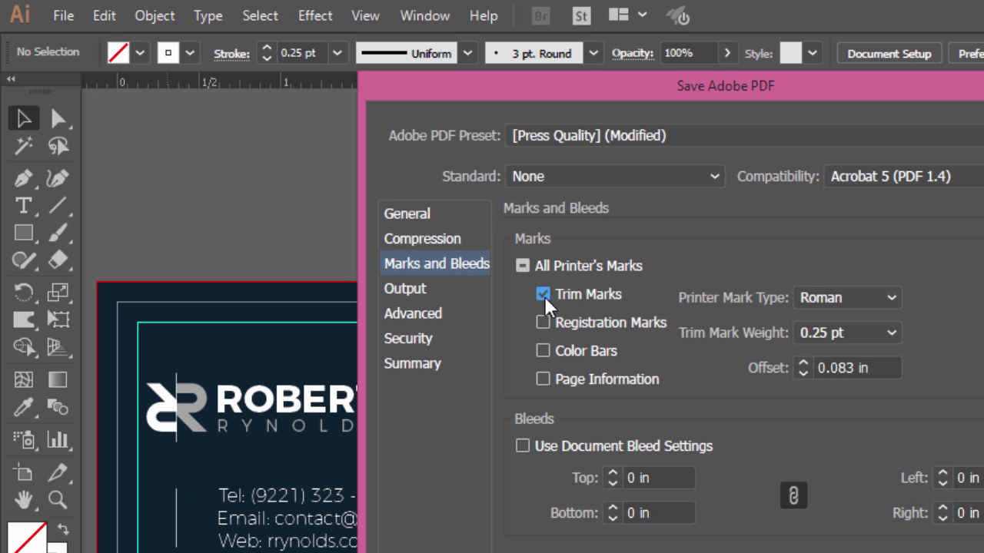
left_click(523, 447)
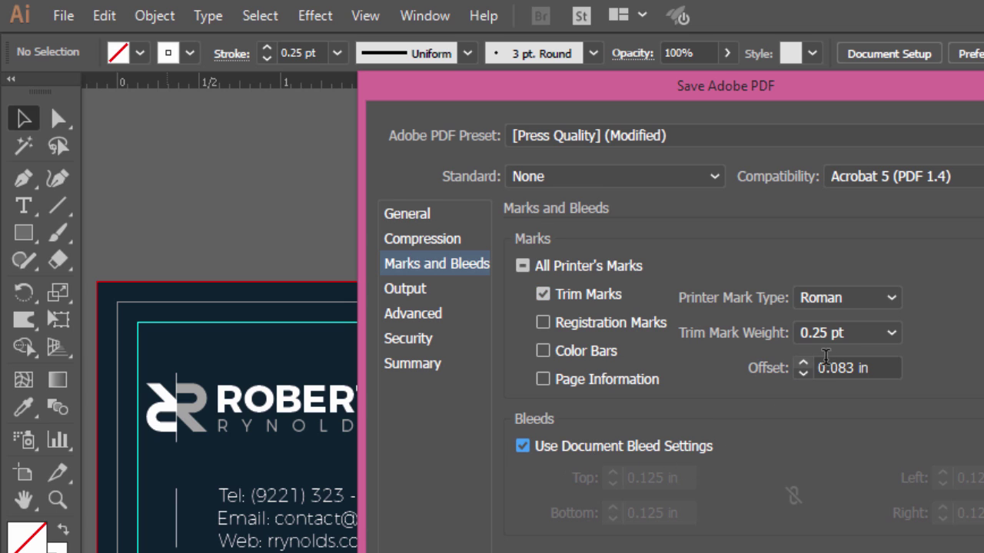
left_click_drag(852, 367, 832, 368)
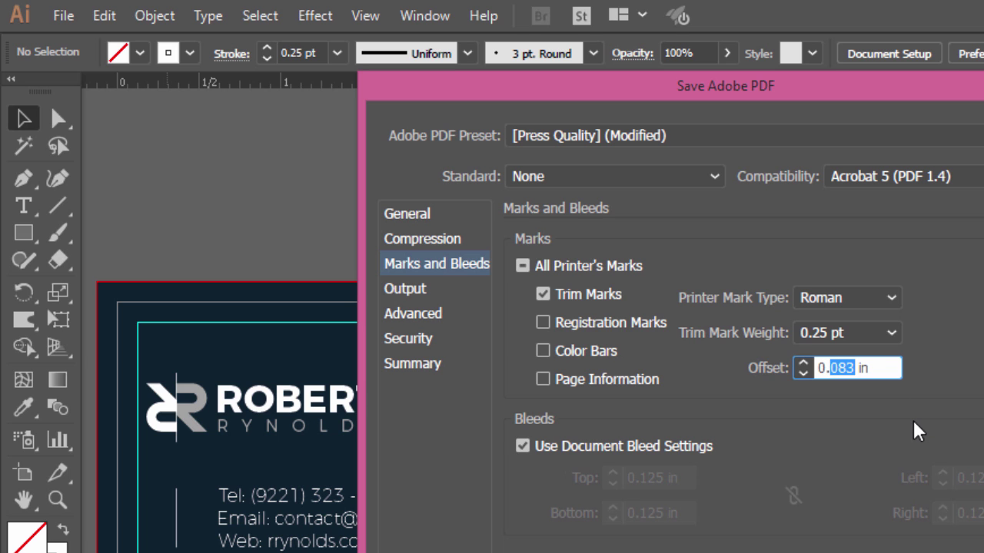
type("125")
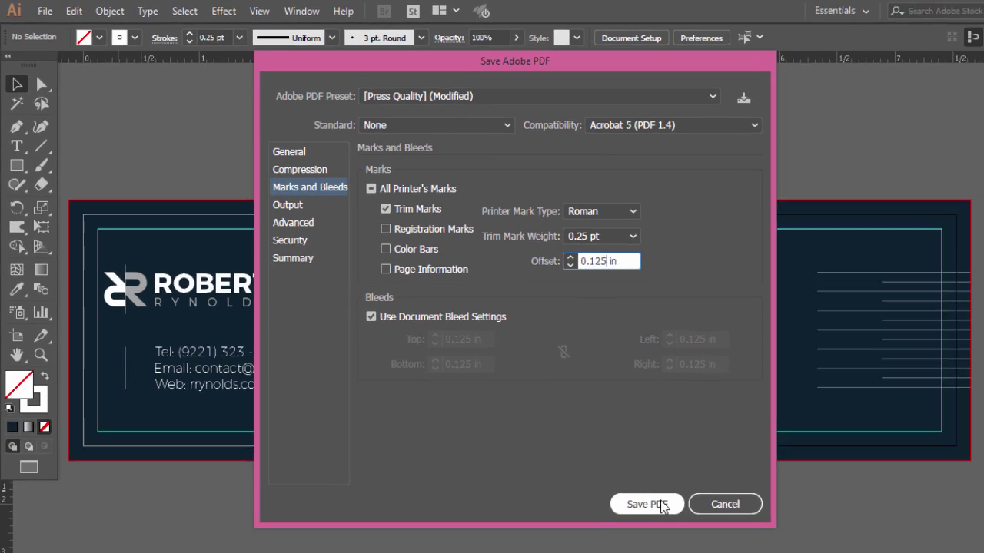
left_click(654, 502)
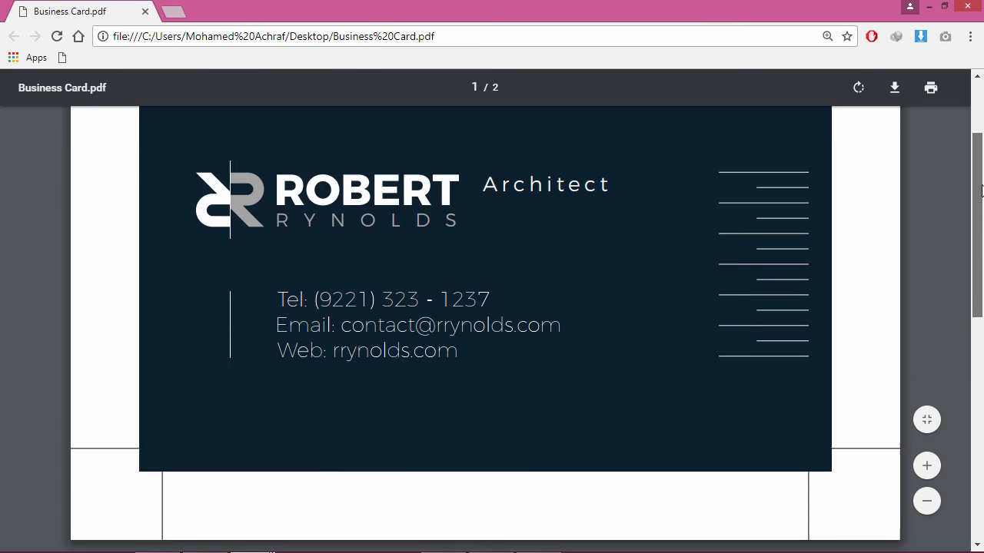
- Scroll through both PDF pages in Chrome to check the trim marks
left_click_drag(981, 189, 982, 163)
scroll(896, 161, "up", 2)
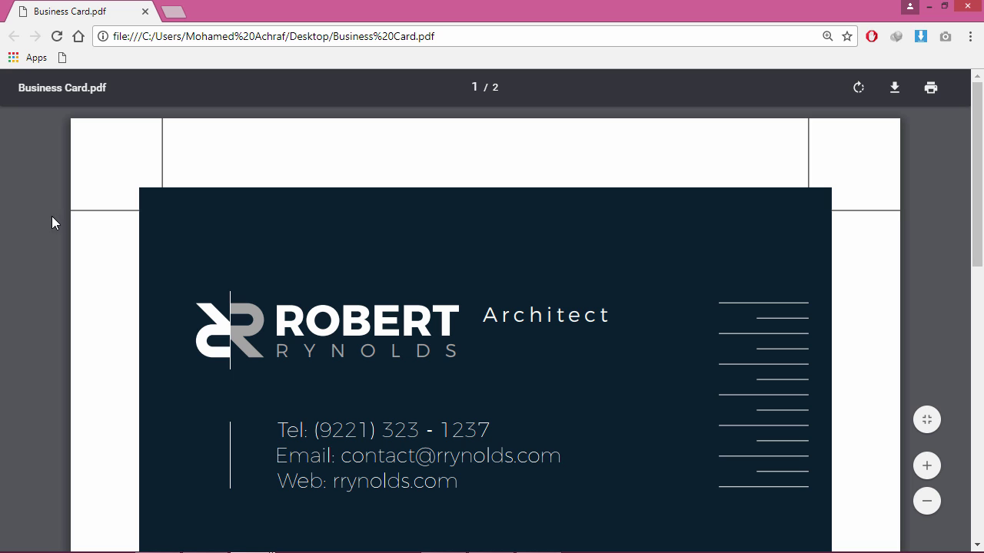
left_click_drag(981, 199, 983, 235)
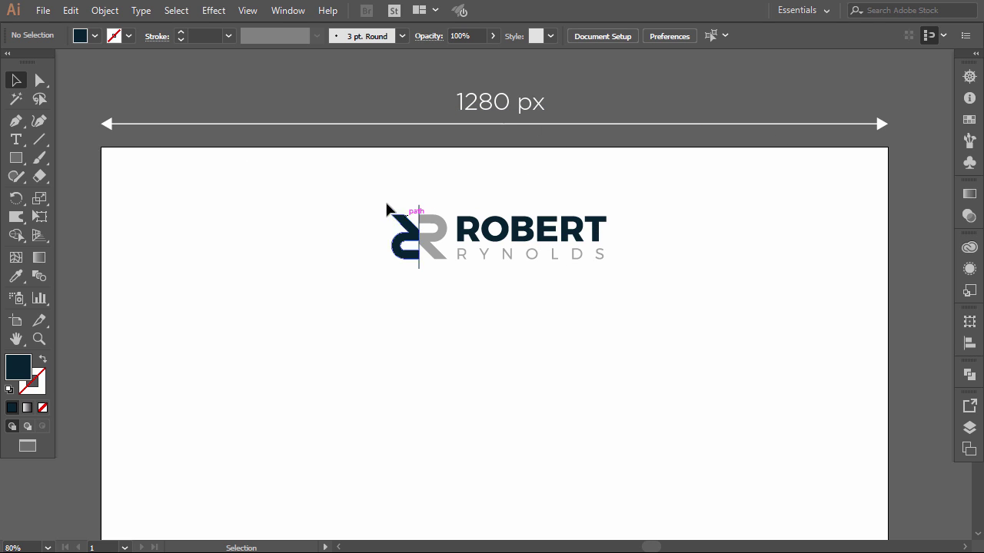
- Move the RR logo down, enlarge it to about 537 px wide, and centre it horizontally
left_click_drag(386, 197, 653, 283)
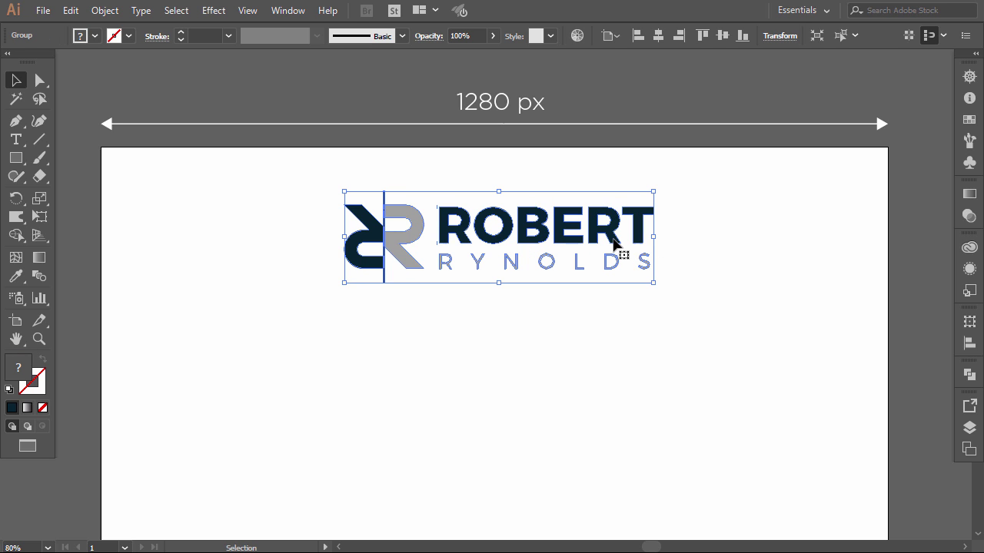
left_click_drag(604, 256, 589, 376)
left_click_drag(640, 313, 650, 308)
left_click(600, 280)
left_click(590, 339)
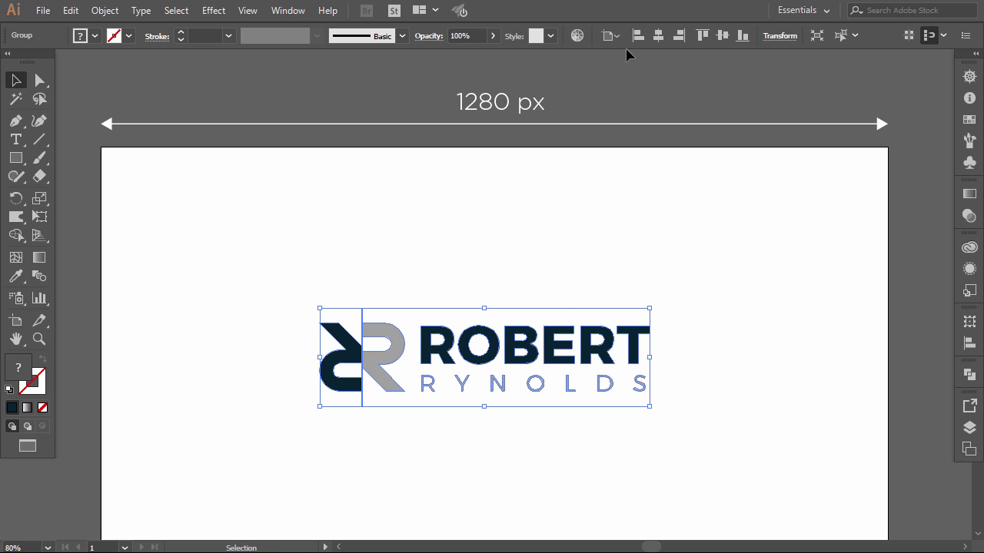
left_click(660, 38)
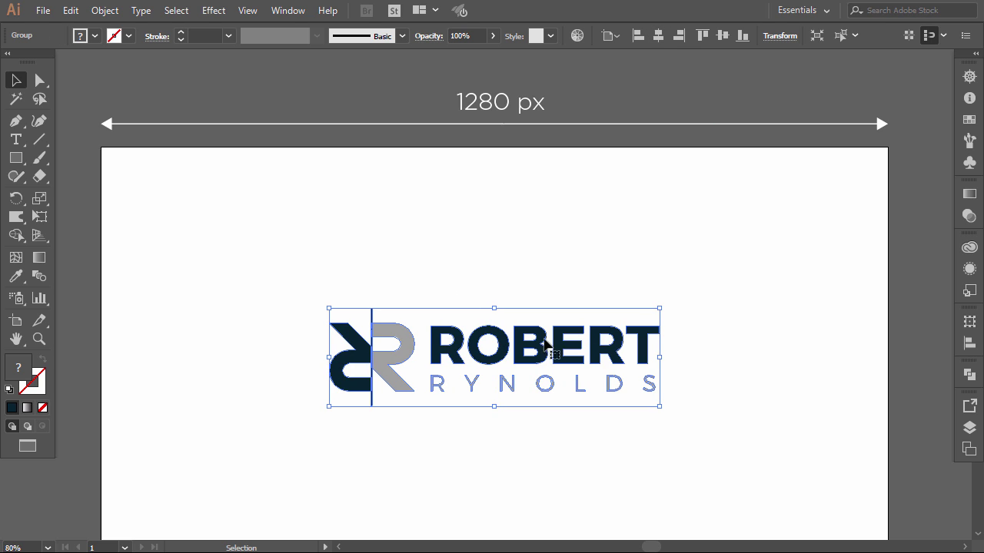
left_click(600, 274)
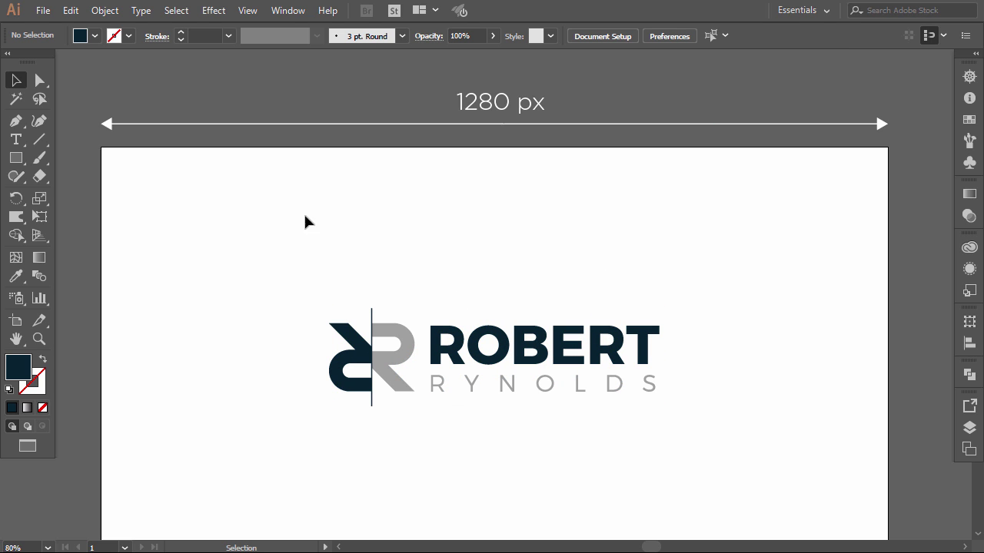
- Draw a full-width navy bar across the artboard's top edge
left_click(16, 158)
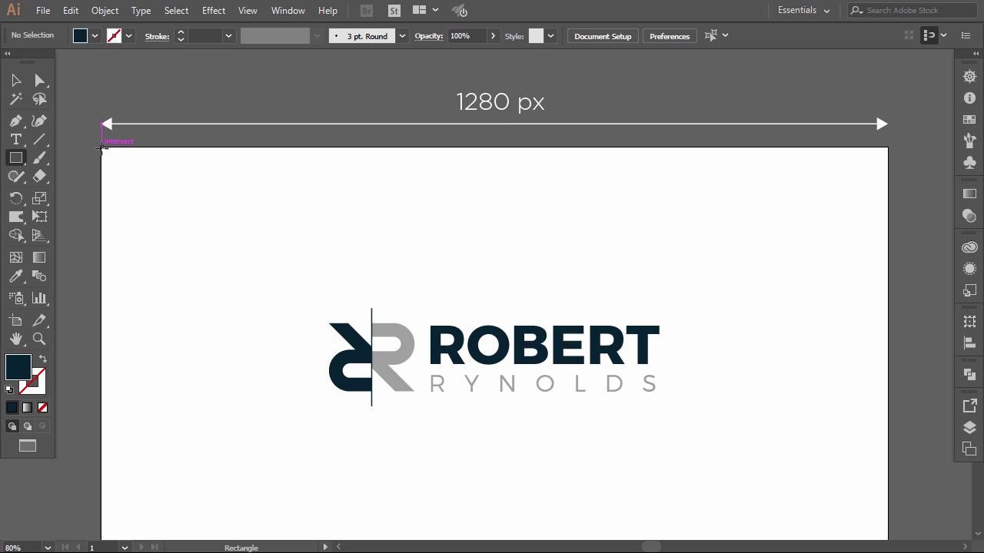
left_click_drag(103, 148, 888, 164)
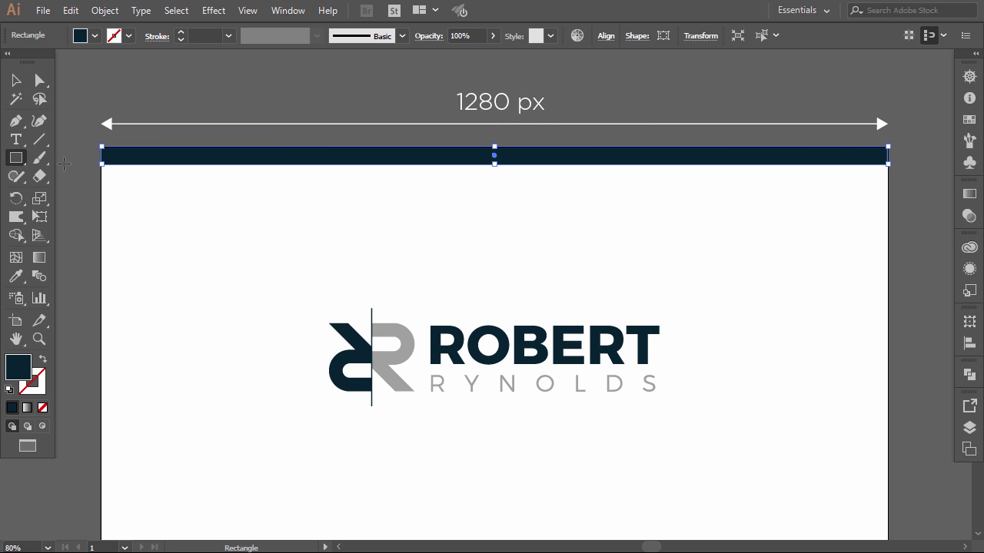
left_click(16, 82)
left_click(134, 219)
- Add a thinner bar beneath it, colored with the R's gray
left_click(16, 157)
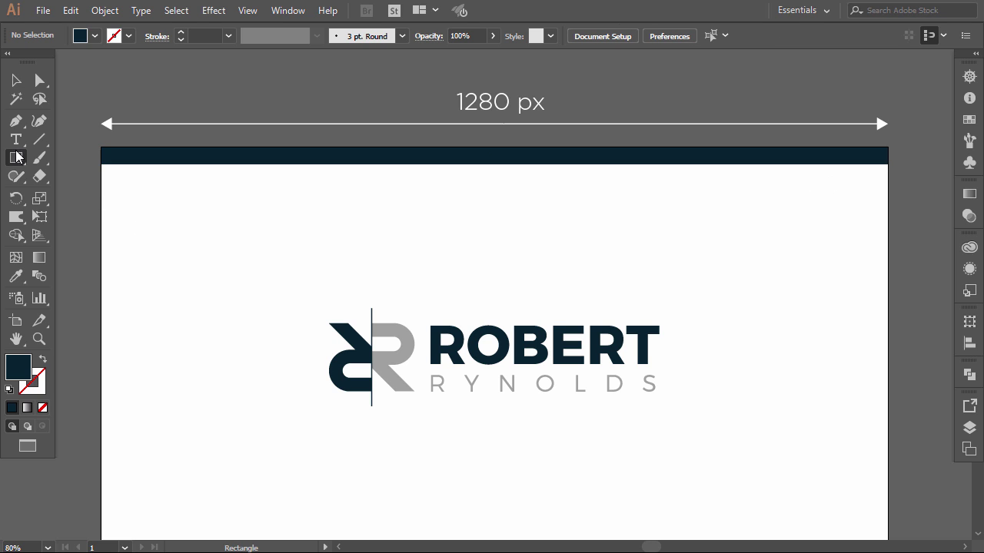
left_click_drag(101, 165, 890, 171)
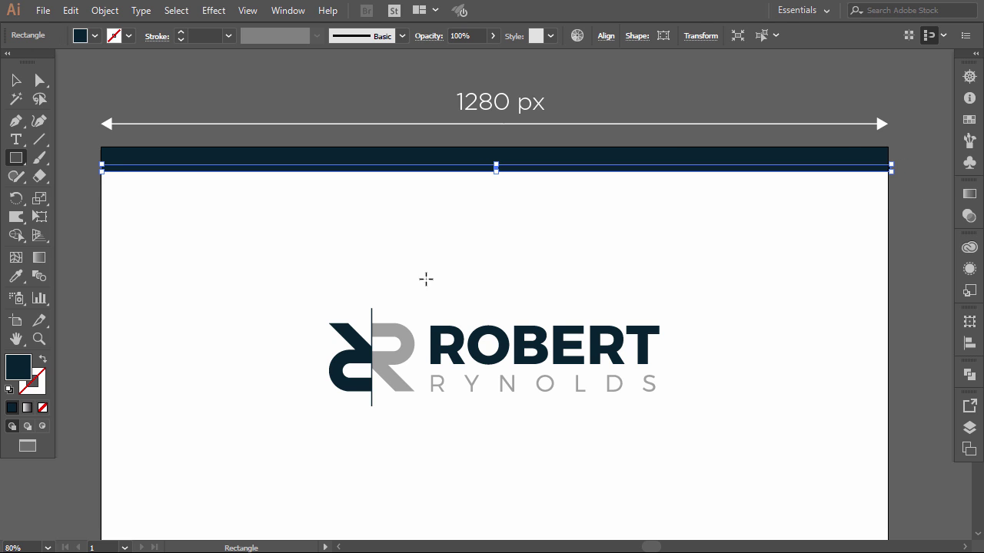
left_click(16, 278)
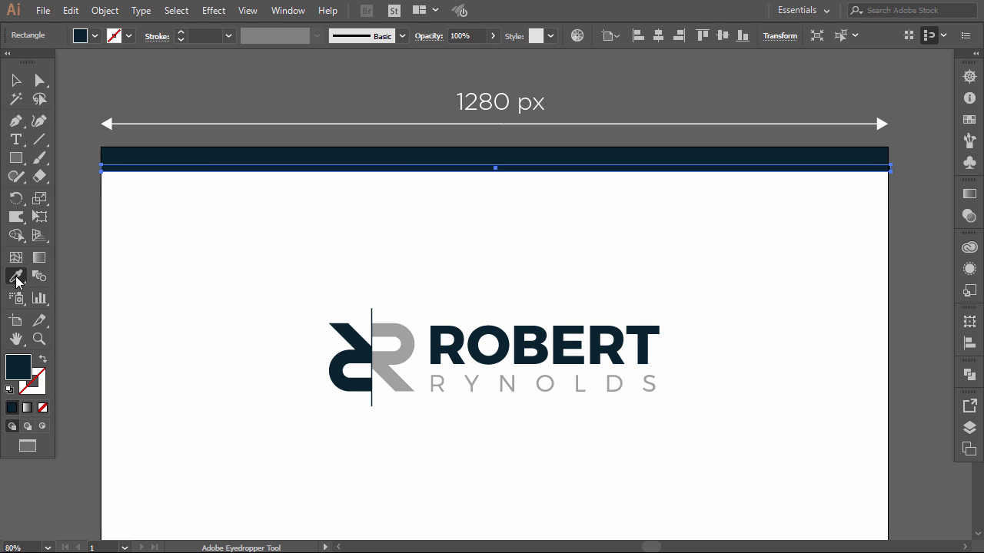
left_click(396, 324)
left_click(17, 83)
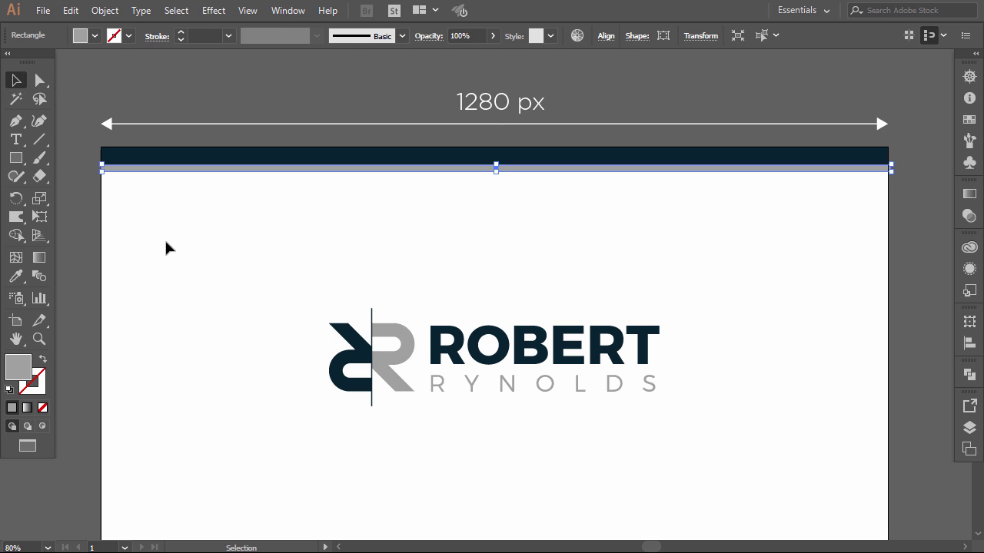
left_click(184, 257)
- Enlarge the RR logo slightly from its centre
scroll(199, 265, "down", 1)
scroll(209, 269, "down", 1)
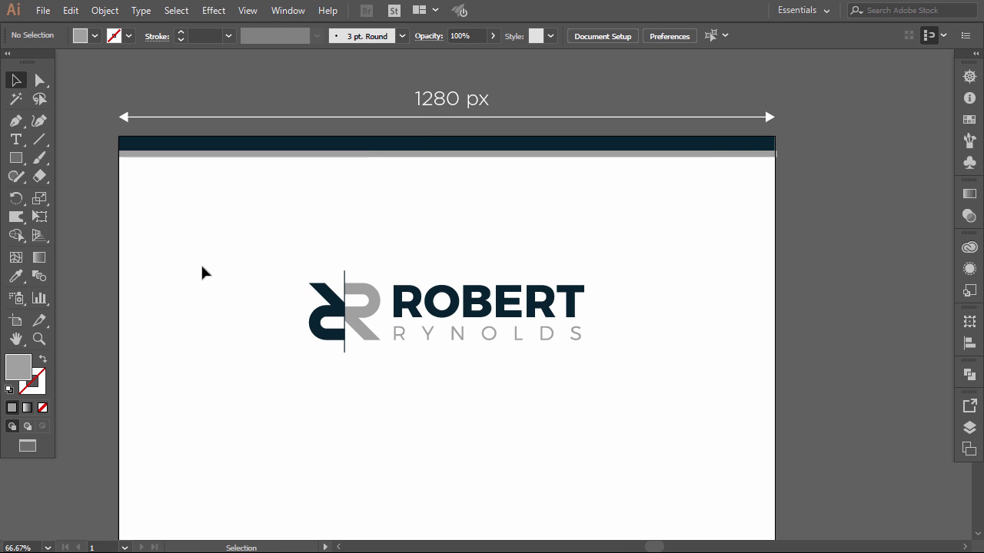
scroll(201, 266, "down", 2)
scroll(202, 266, "left", 2)
scroll(201, 266, "down", 1)
scroll(200, 266, "up", 4)
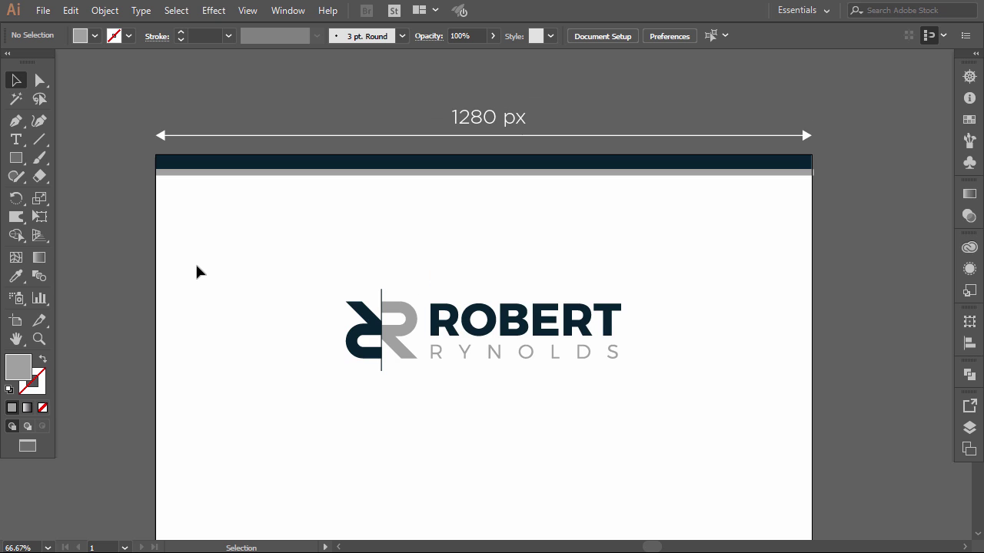
left_click_drag(287, 284, 636, 383)
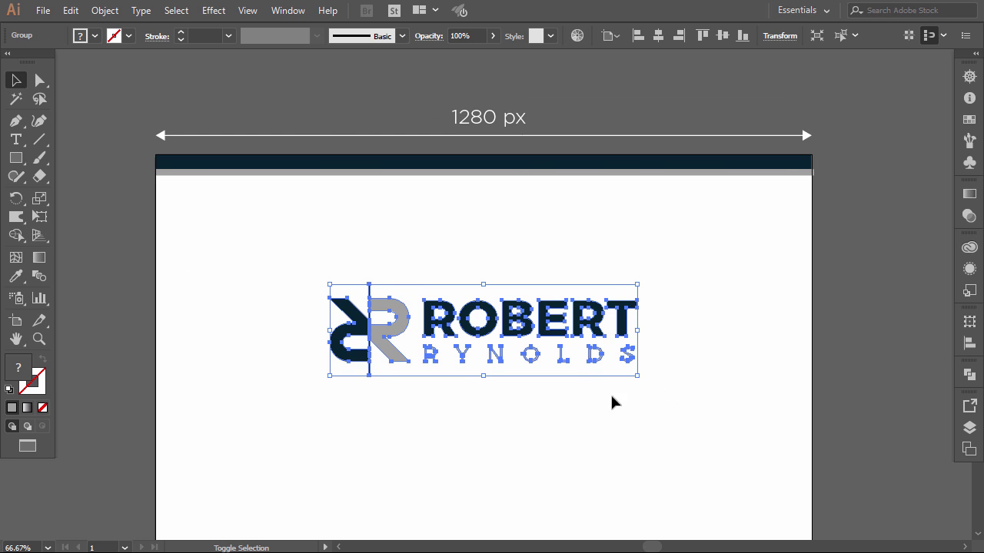
left_click(536, 414)
scroll(534, 414, "down", 3)
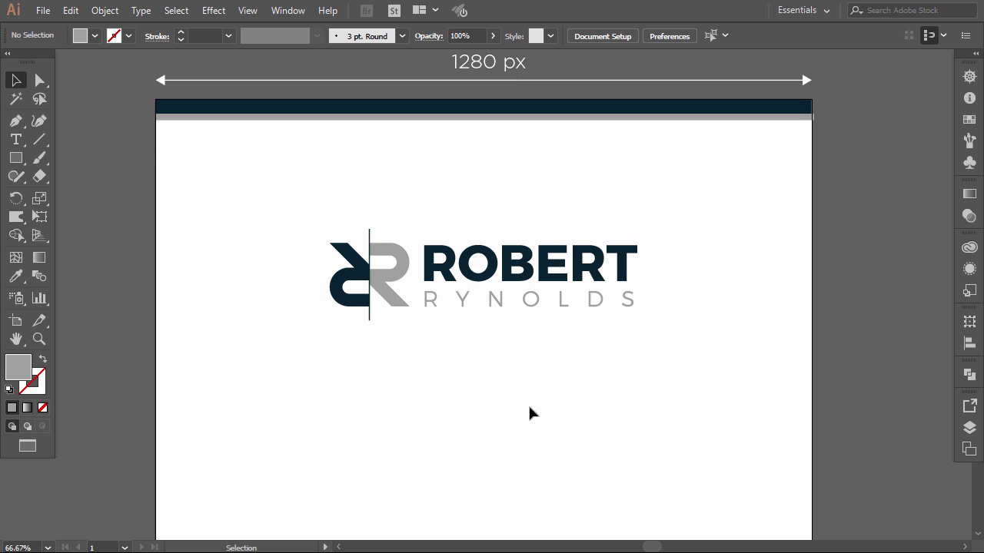
- Draw a small gray square below the logo and a navy copy to its left
left_click(19, 160)
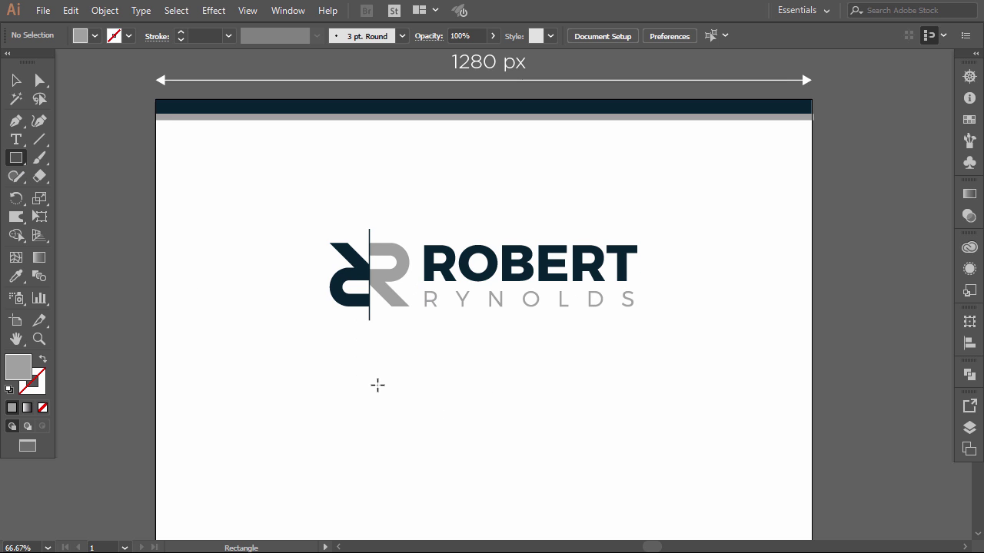
left_click_drag(377, 385, 415, 423)
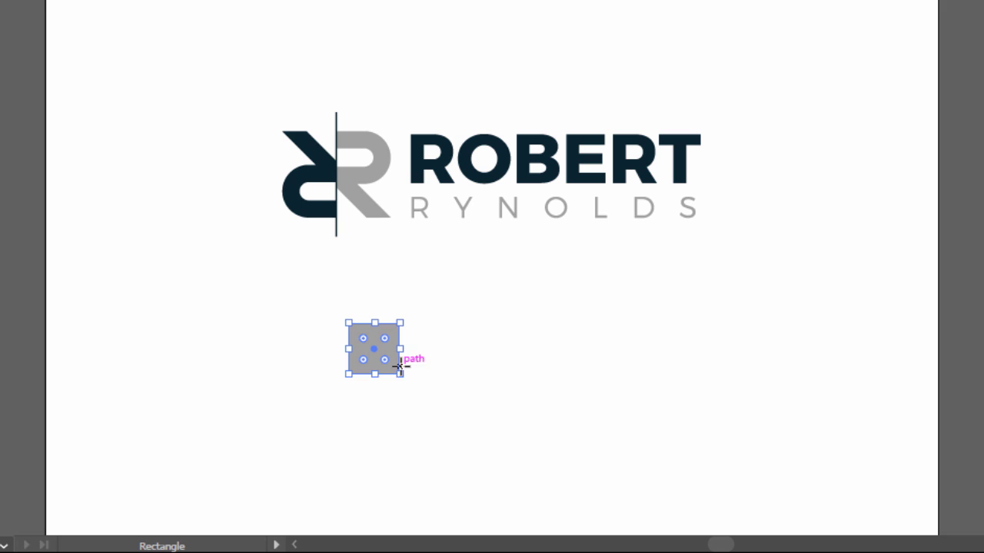
left_click(144, 323)
left_click_drag(373, 361, 350, 392)
left_click(518, 395)
key("i")
left_click(532, 160)
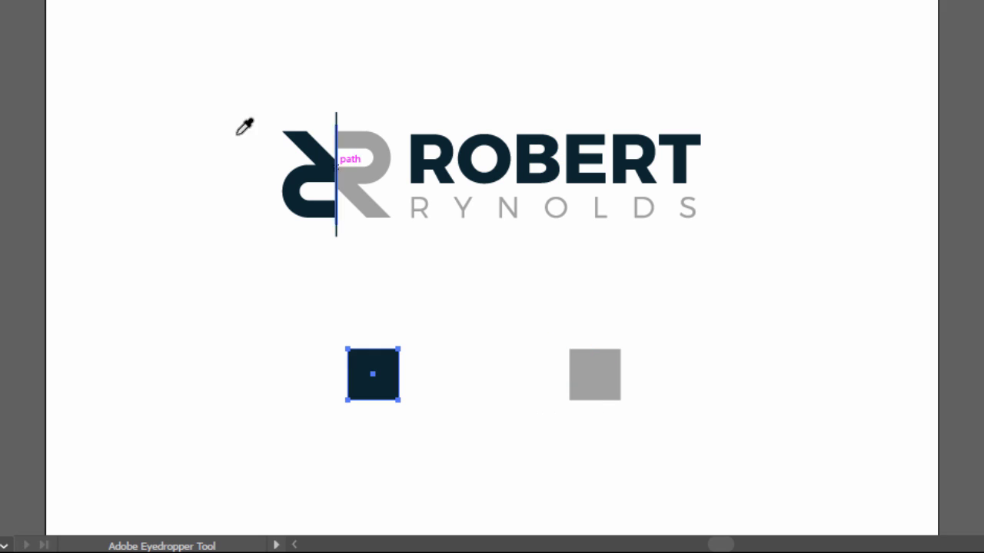
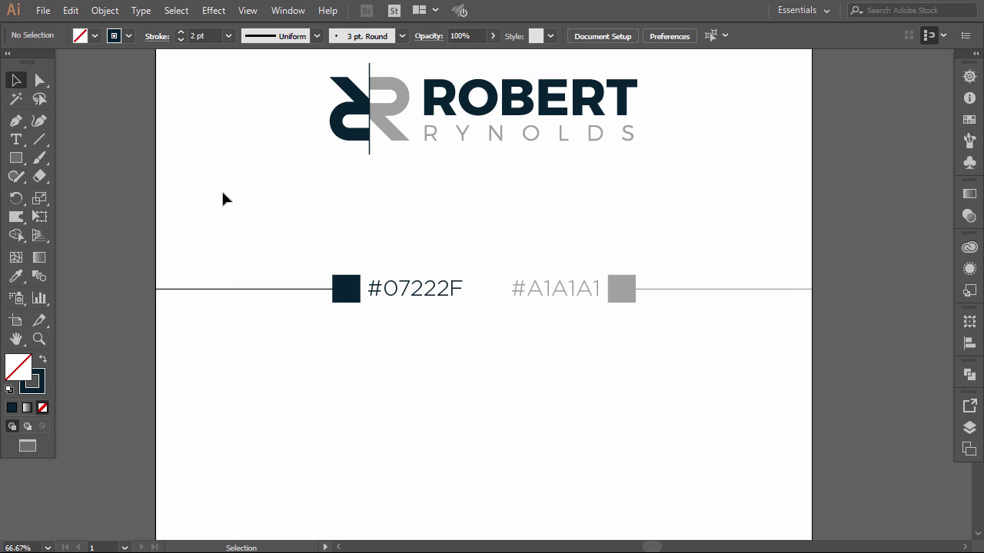
- Shift the navy/grey palette row and then the logo group a little lower on the page
scroll(462, 371, "down", 1)
scroll(379, 325, "up", 2)
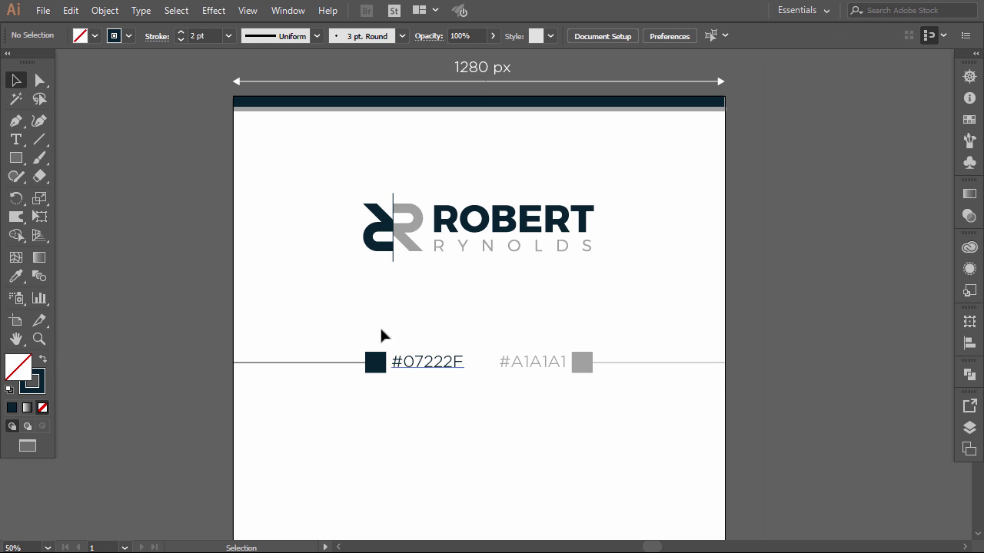
left_click_drag(205, 313, 705, 423)
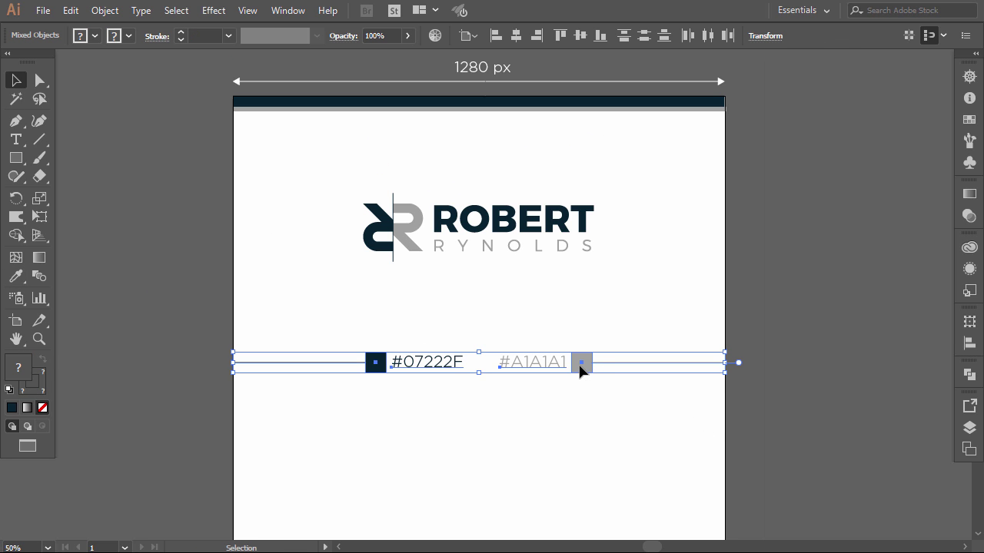
left_click_drag(580, 368, 582, 393)
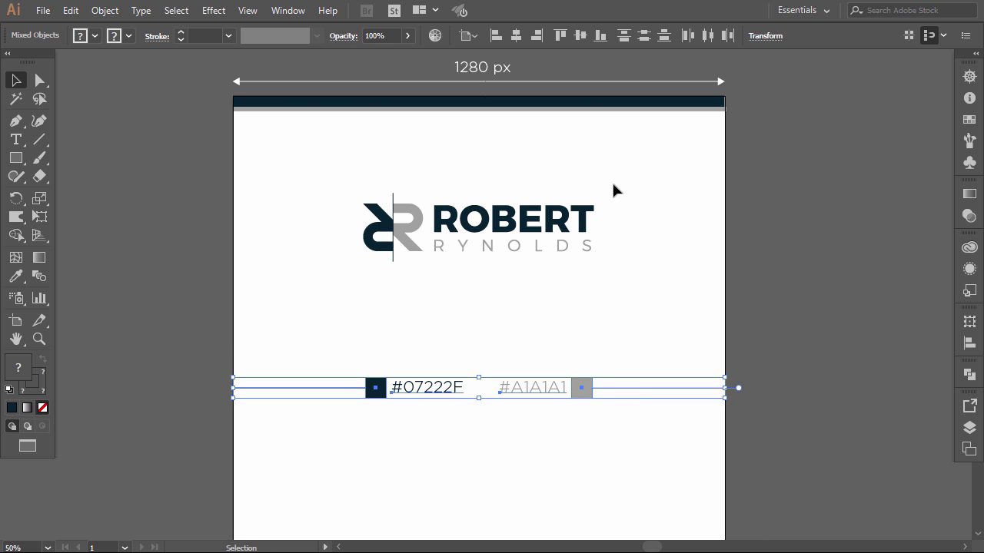
left_click_drag(411, 247, 410, 280)
- Stretch the artboard downward to make the page taller
left_click(424, 329)
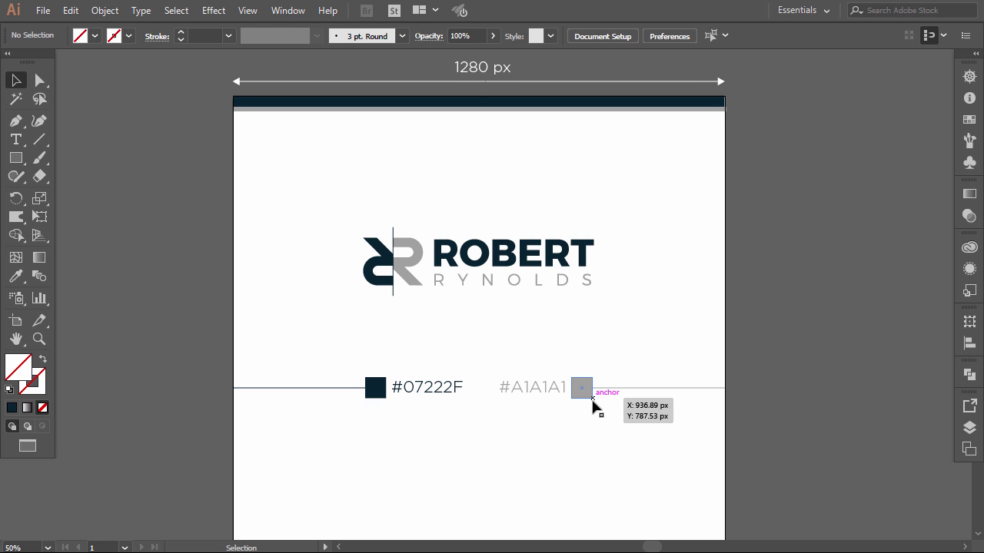
scroll(595, 404, "down", 5)
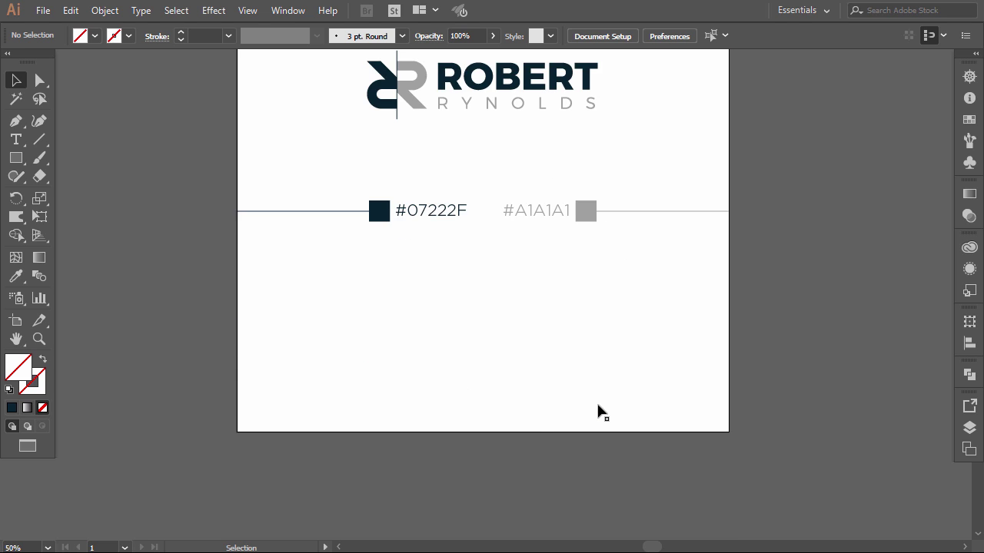
scroll(598, 407, "down", 1)
left_click(15, 323)
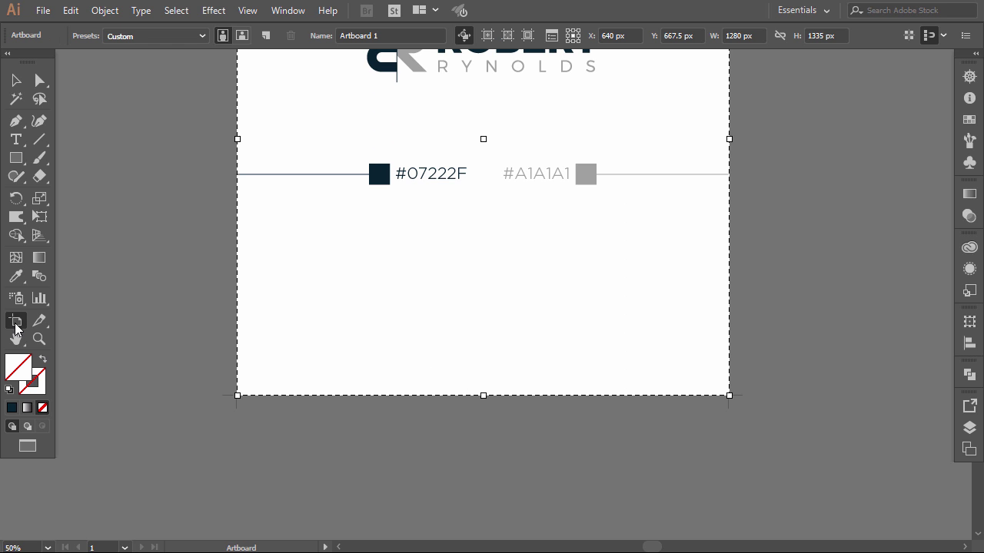
left_click_drag(483, 395, 479, 497)
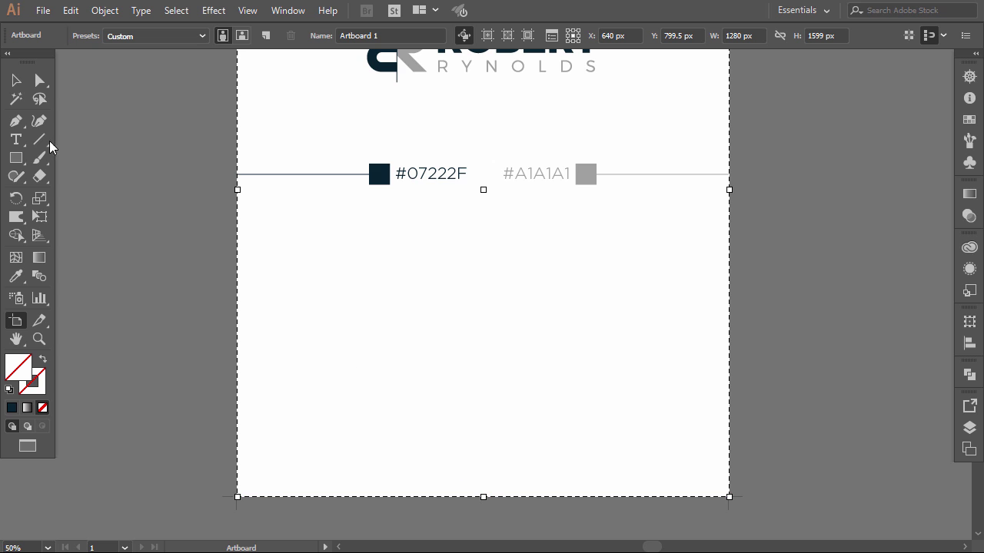
left_click(15, 82)
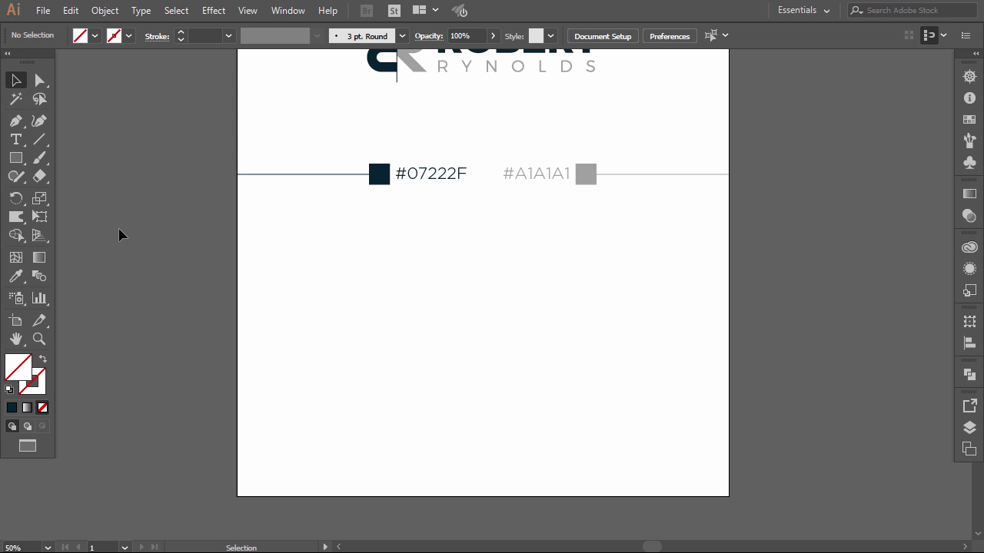
- Draw a roughly 629 px square filled navy #07222F and snap it to the page's bottom-right corner
key("m")
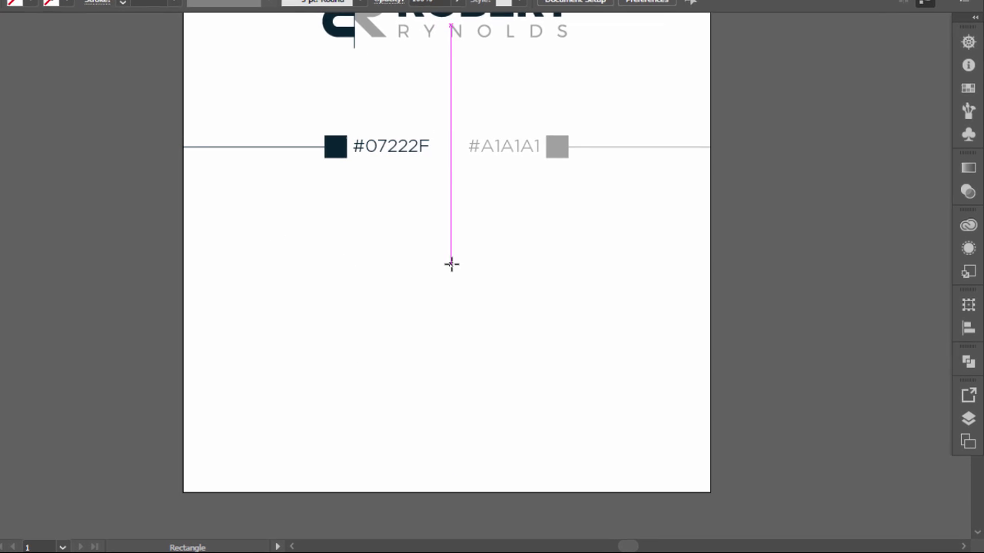
left_click_drag(488, 284, 634, 378)
mouse_move(551, 337)
left_mouse_down()
mouse_move(648, 428)
mouse_move(664, 457)
left_mouse_up()
key("i")
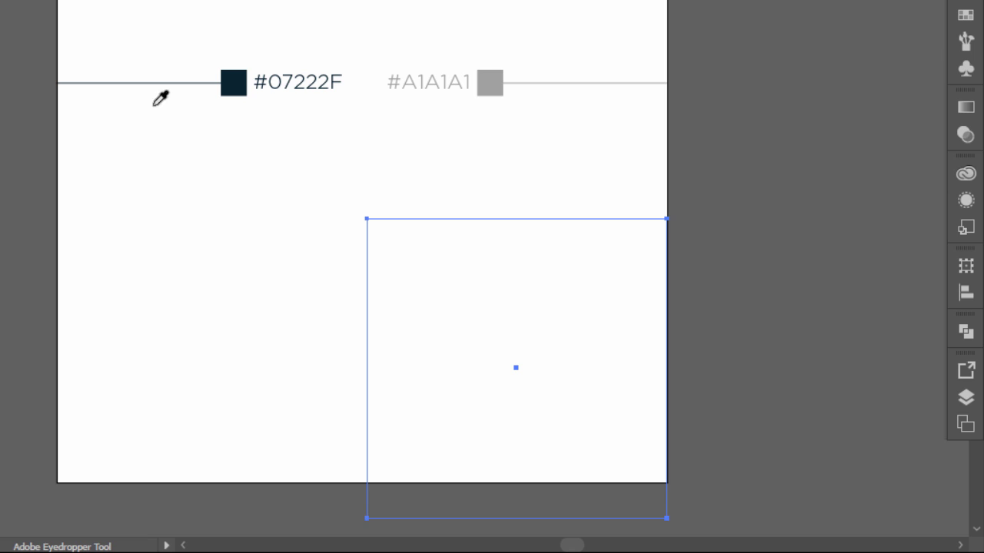
left_click(232, 82)
key("v")
left_click_drag(428, 287, 427, 252)
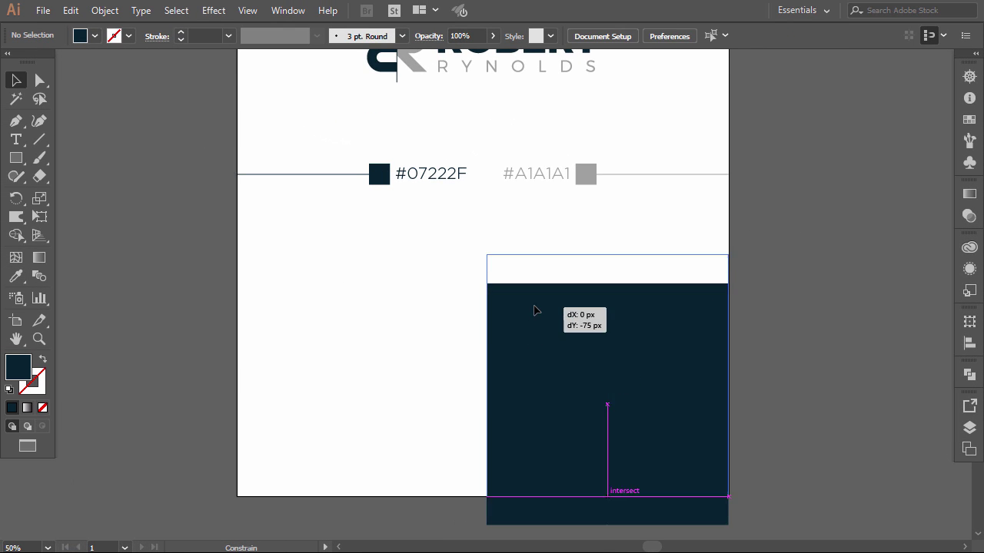
left_click_drag(535, 311, 536, 311)
- Move the logo group off the page to its right
key("ctrl+minus")
left_click(609, 268)
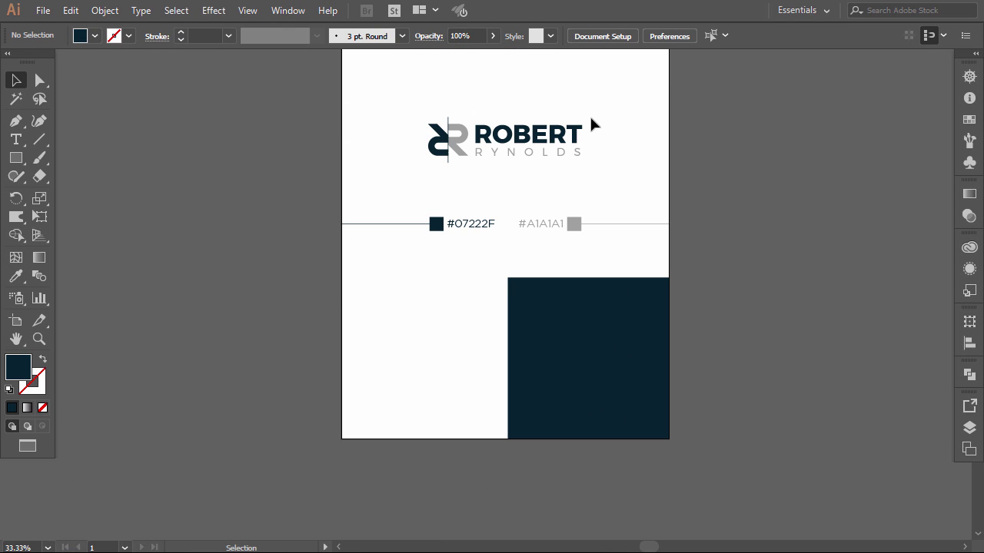
left_click(439, 152)
left_click_drag(454, 146, 704, 351)
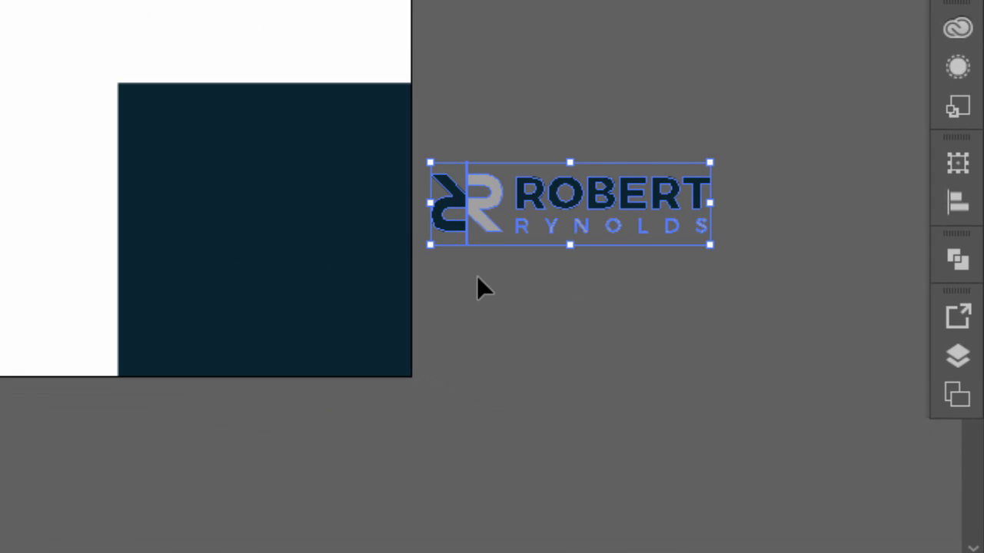
- Turn the logo's ROBERT letters, divider line and dark half-R white
scroll(477, 279, "up", 1)
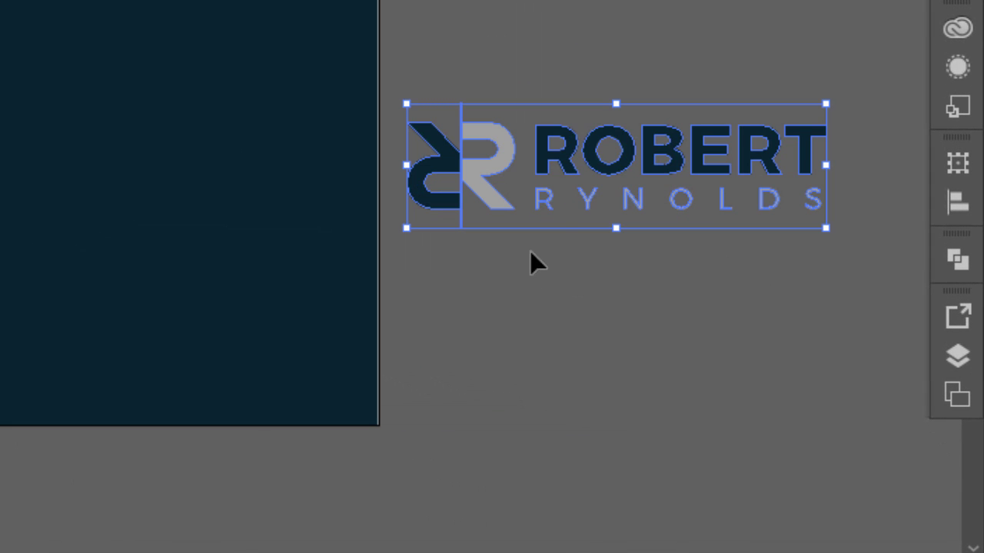
double_click(563, 160)
left_click(563, 160)
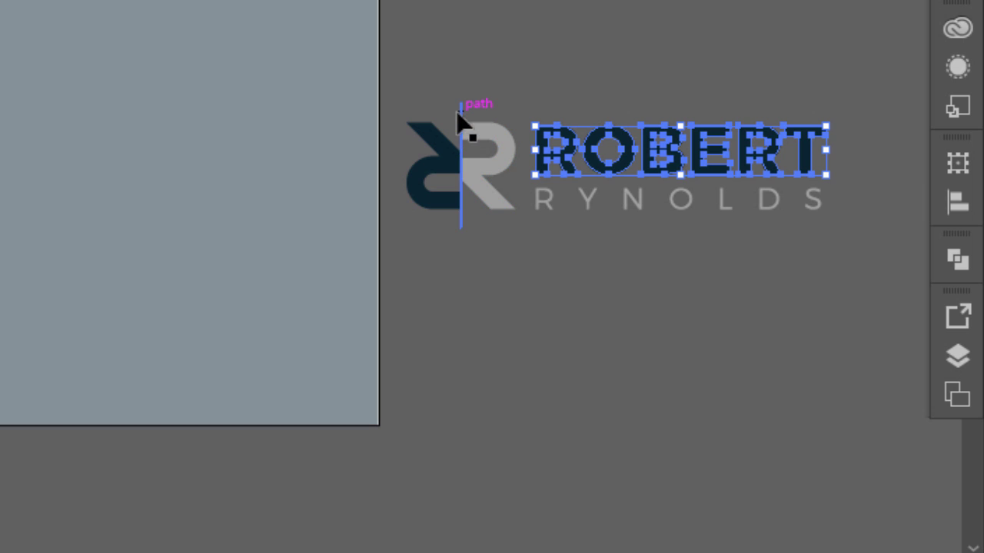
left_click(460, 108, "shift")
left_click(435, 143, "shift")
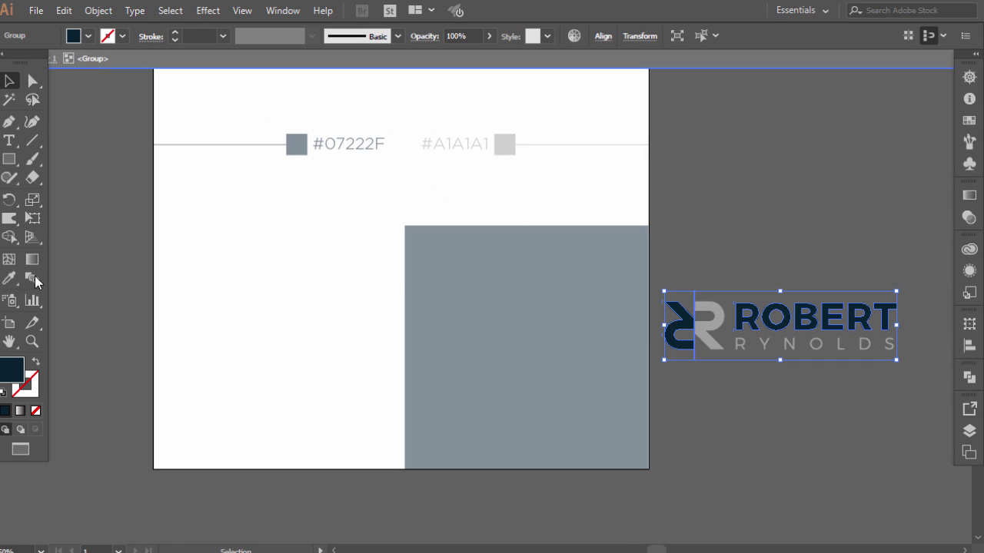
left_click(9, 278)
left_click(194, 263)
left_click(9, 82)
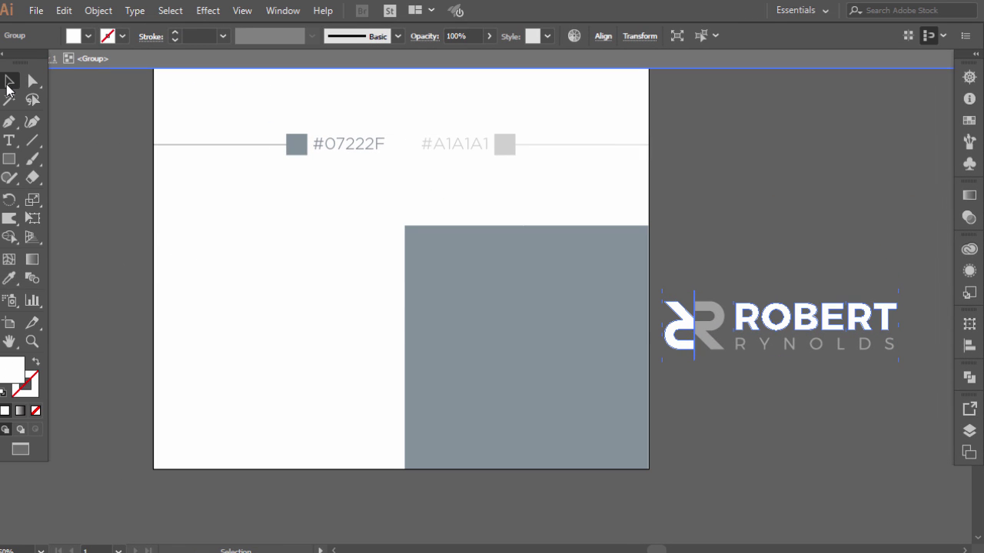
double_click(229, 310)
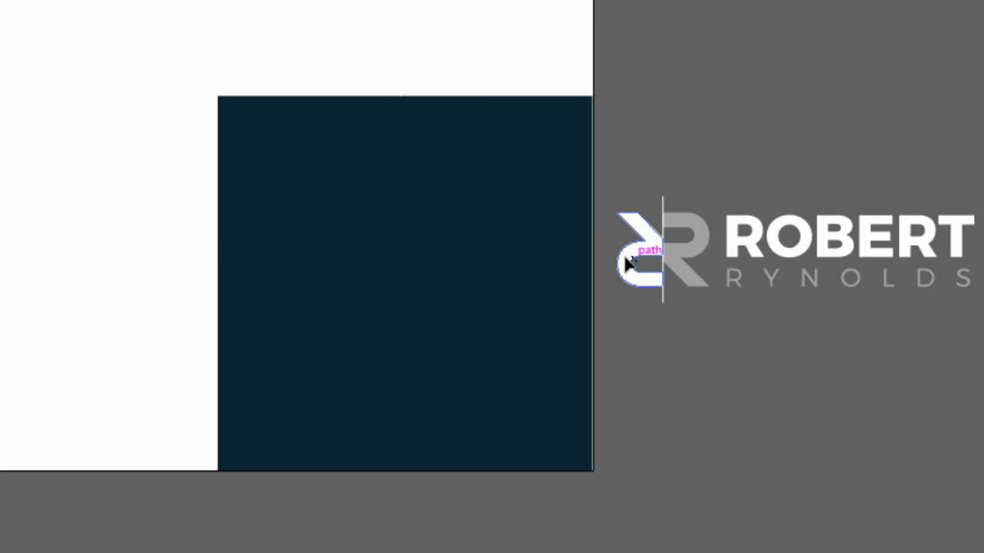
- Move the logo onto the navy square and bring it to the front
left_click_drag(663, 335, 482, 339)
left_click_drag(330, 274, 303, 272)
right_click(373, 264)
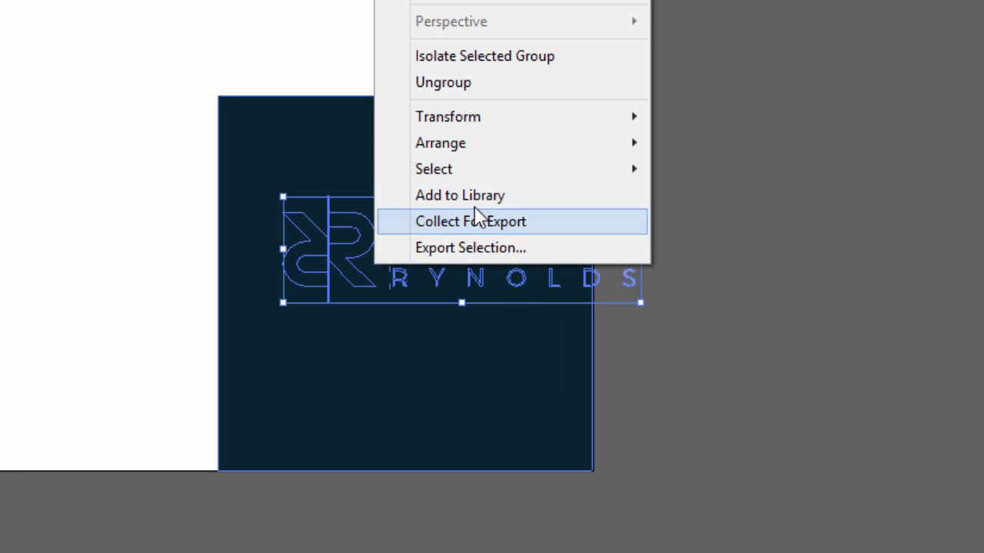
mouse_move(470, 146)
left_click(323, 146)
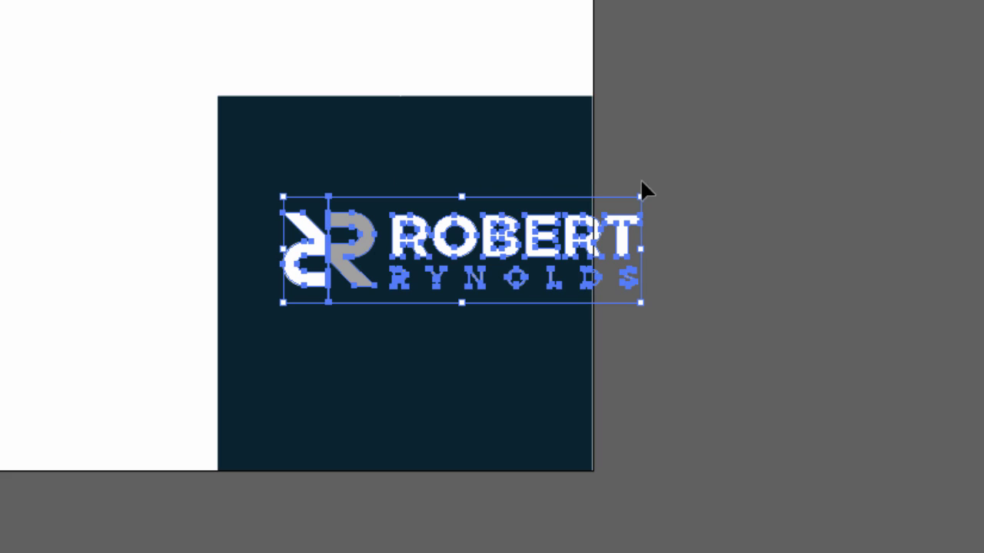
- Shrink and centre the logo on the navy square, then paste the glass building photo
left_click_drag(644, 197, 586, 214)
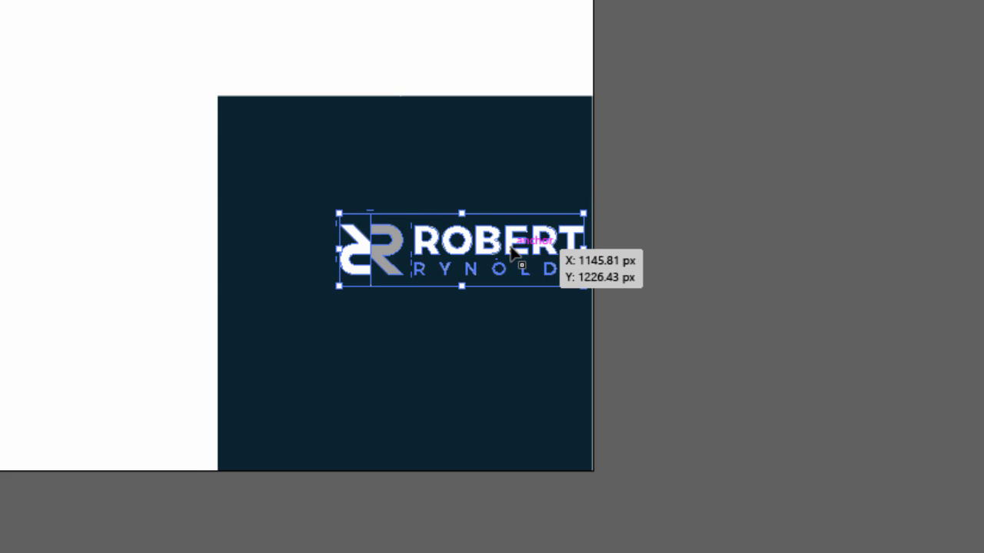
left_click_drag(511, 254, 460, 291)
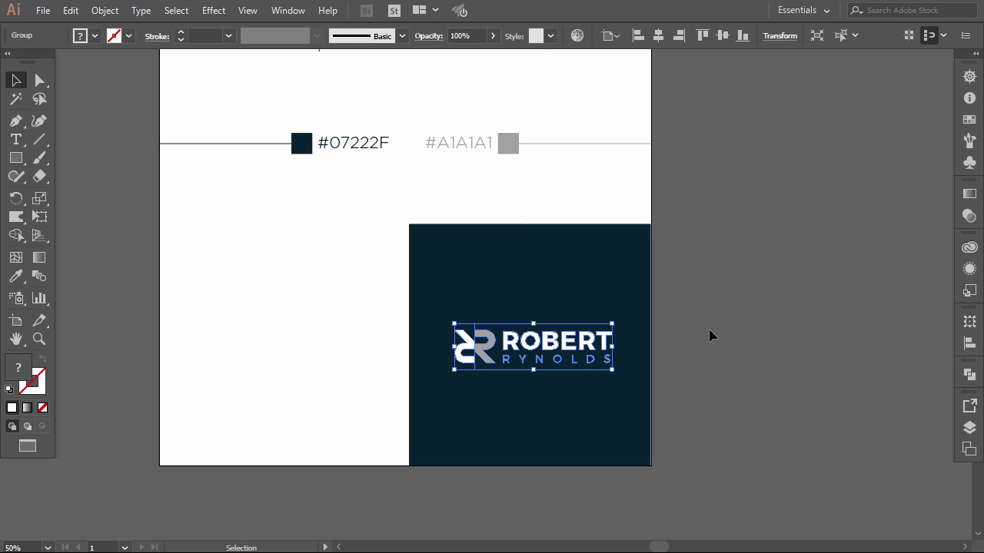
left_click(683, 266)
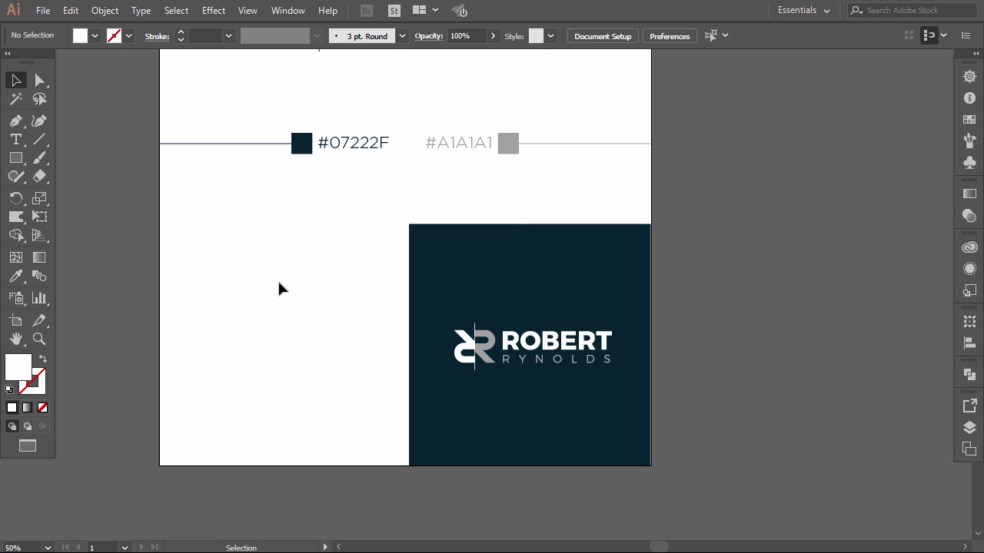
key("ctrl+v")
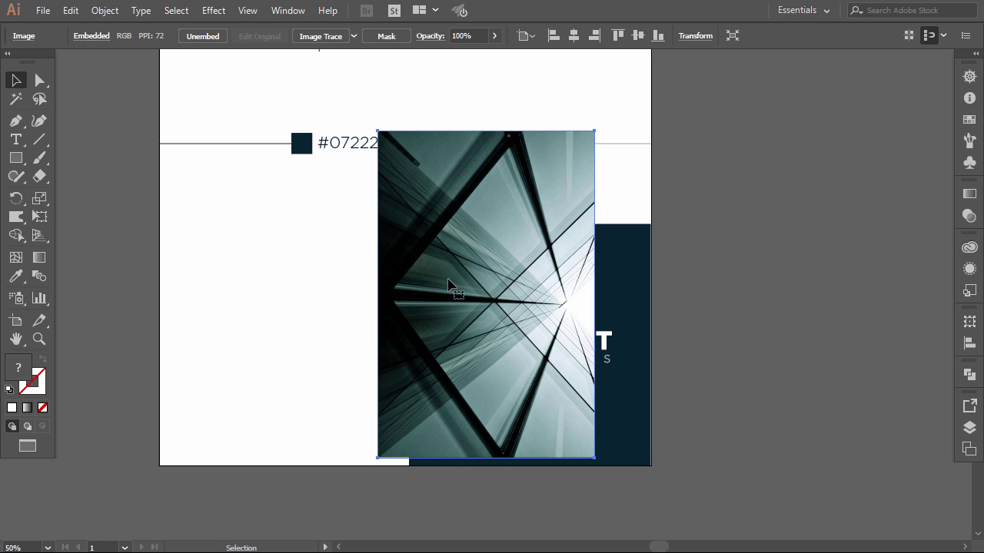
- Position and enlarge the building photo in the lower left, reaching the page's left edge
left_click_drag(448, 283, 275, 327)
left_click_drag(260, 277, 253, 305)
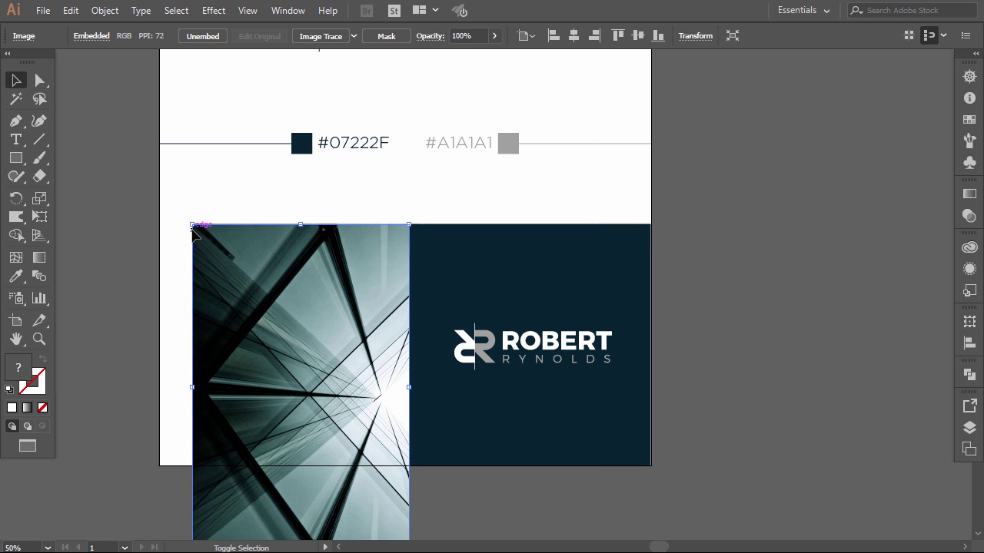
left_click_drag(188, 394, 160, 389)
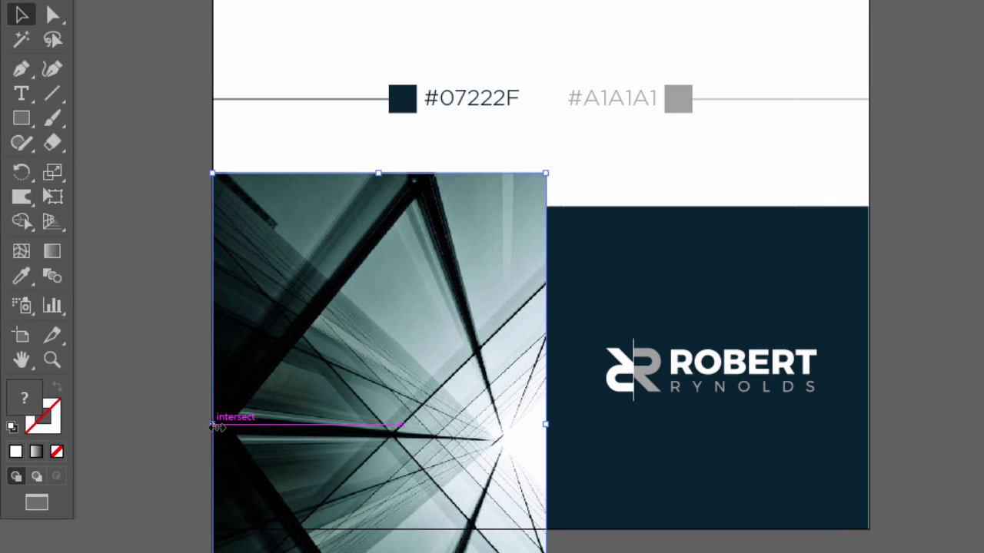
left_click_drag(389, 357, 389, 388)
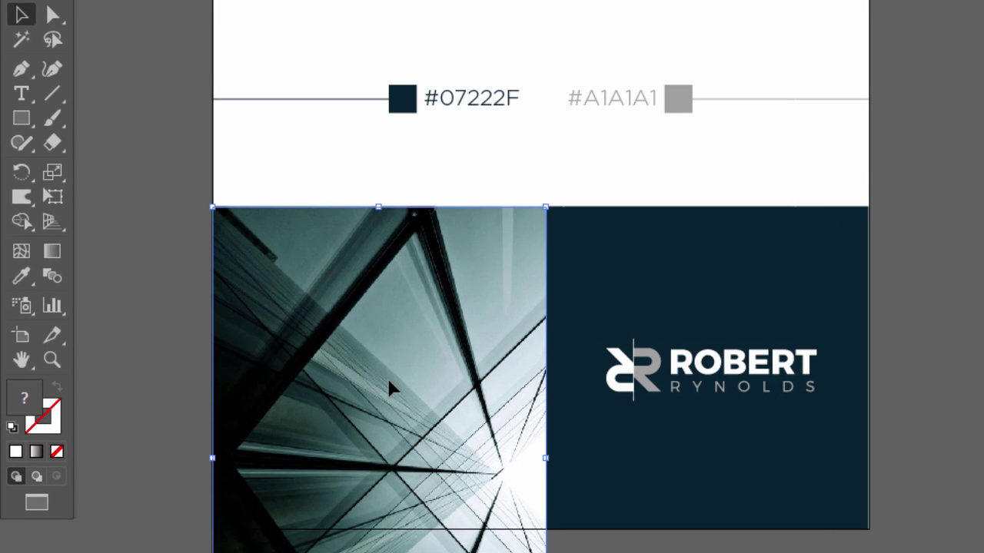
left_click(896, 448)
- Place the navy square over the photo, send the photo behind, and widen the square to meet the right panel
left_click(637, 313)
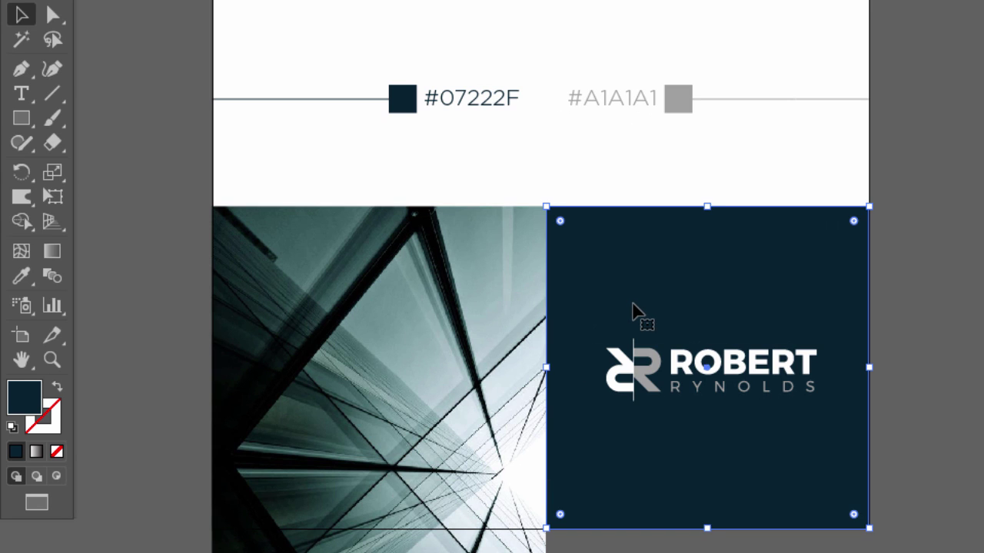
left_click_drag(650, 300, 320, 306)
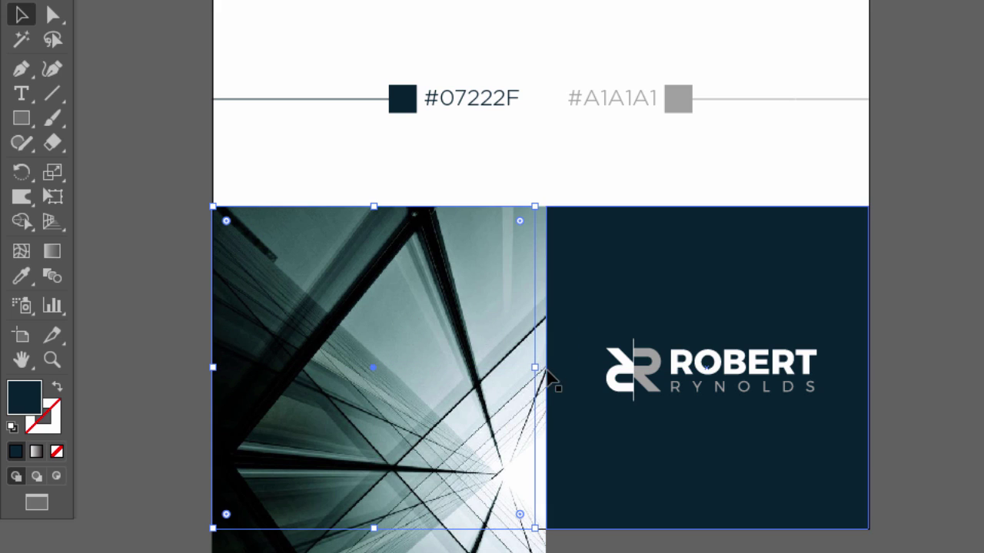
right_click(534, 310)
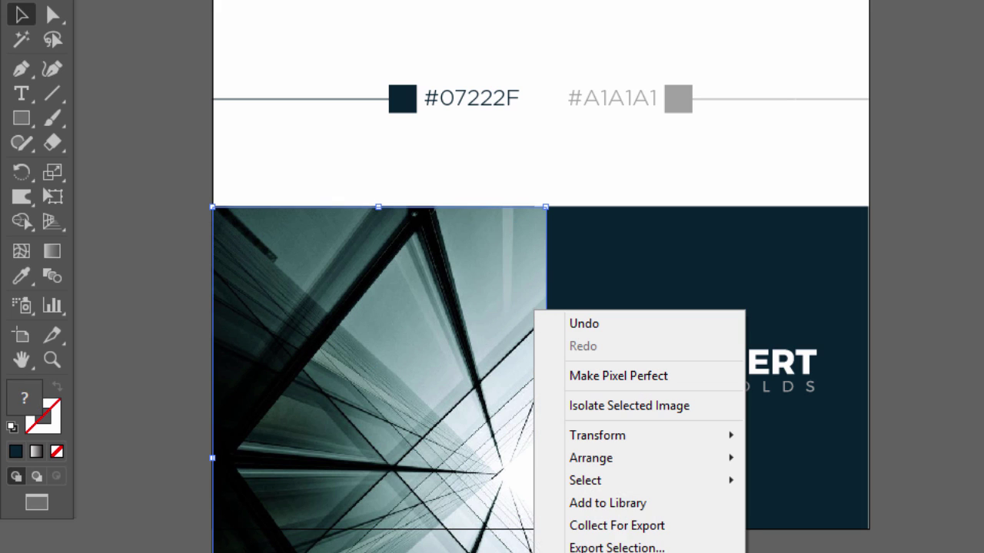
mouse_move(597, 465)
left_click(469, 522)
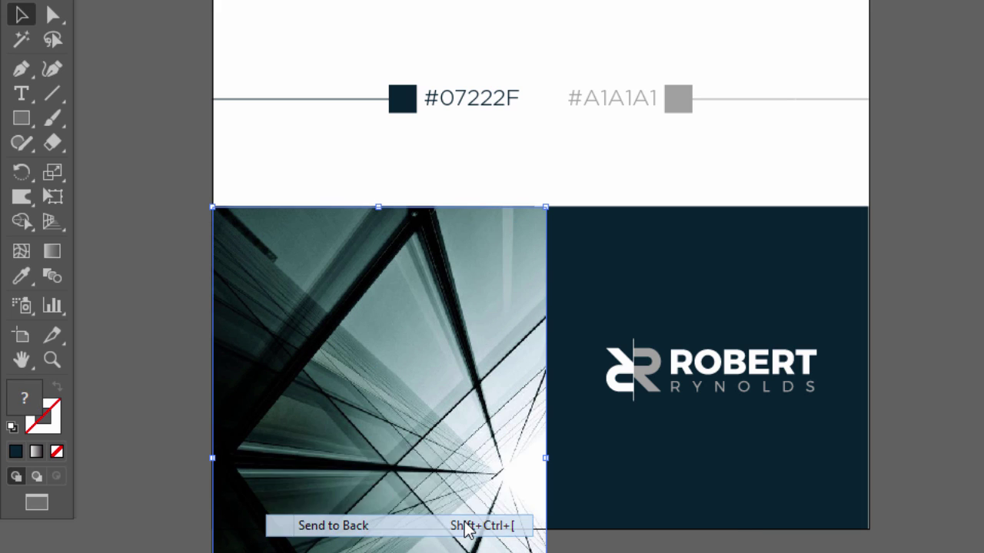
left_click(489, 414)
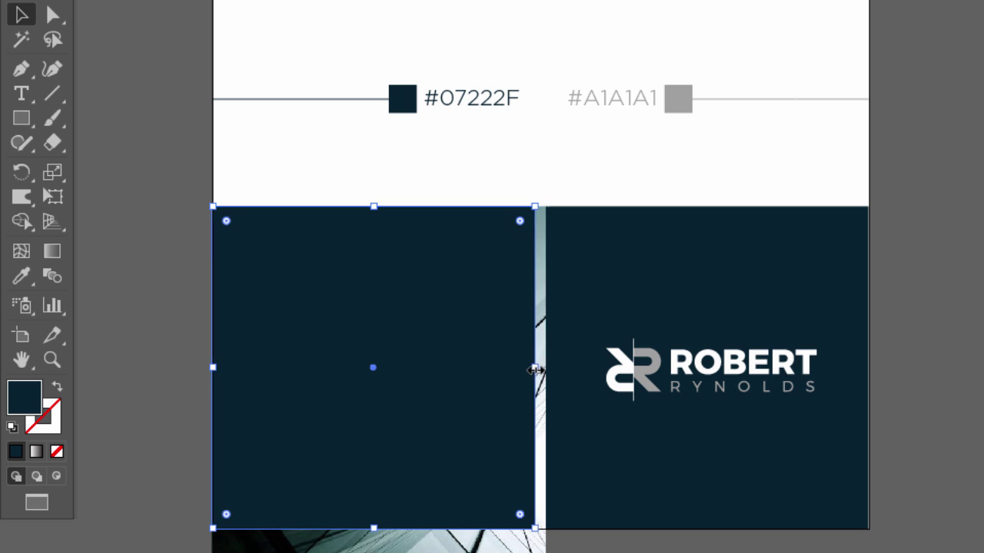
left_click_drag(534, 368, 547, 368)
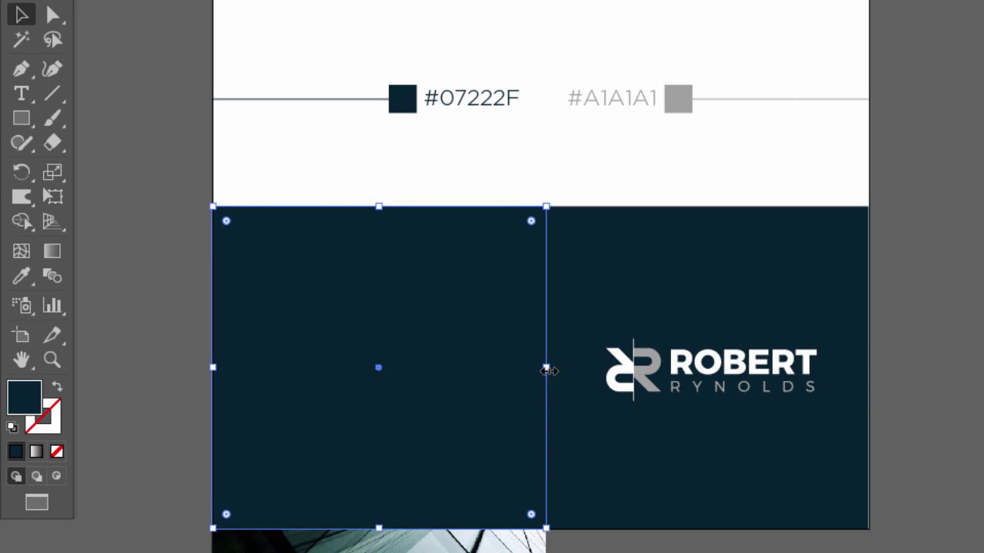
- Clip the photo to the square with Object > Clipping Mask > Make
left_click(498, 543, "shift")
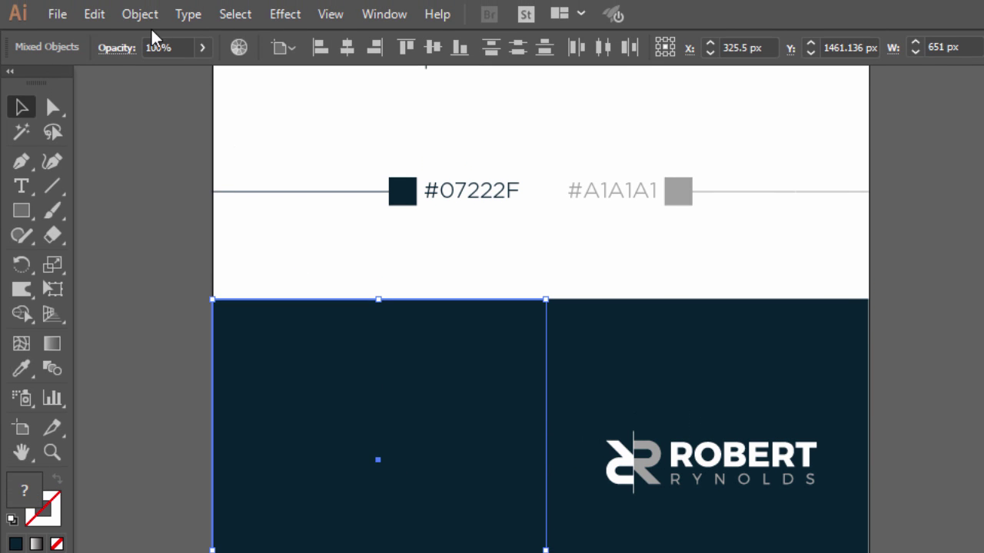
left_click(139, 13)
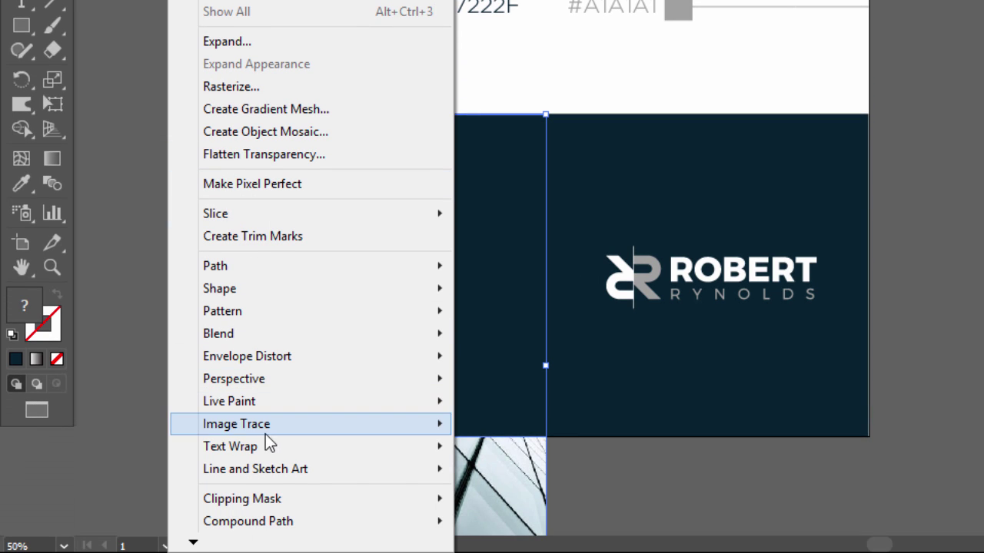
mouse_move(404, 501)
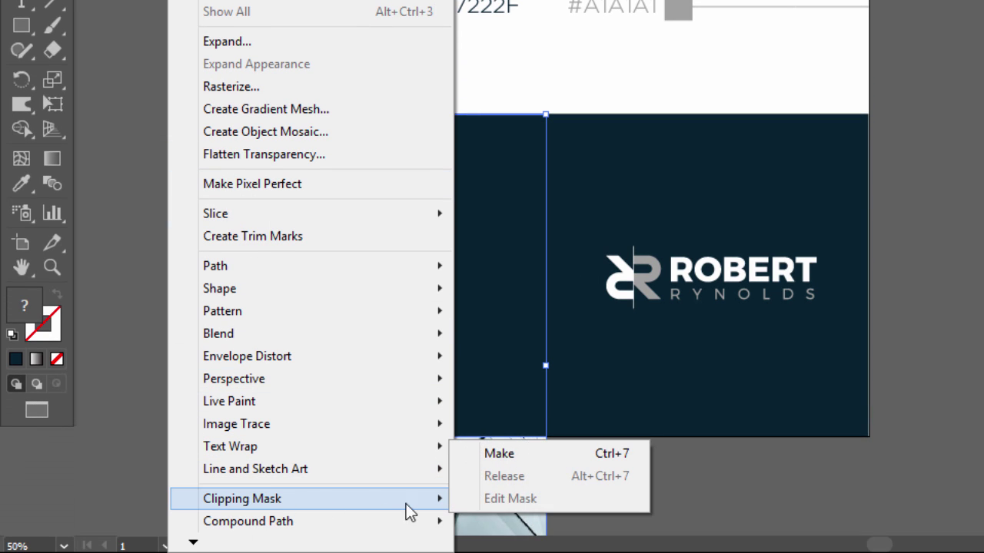
left_click(493, 455)
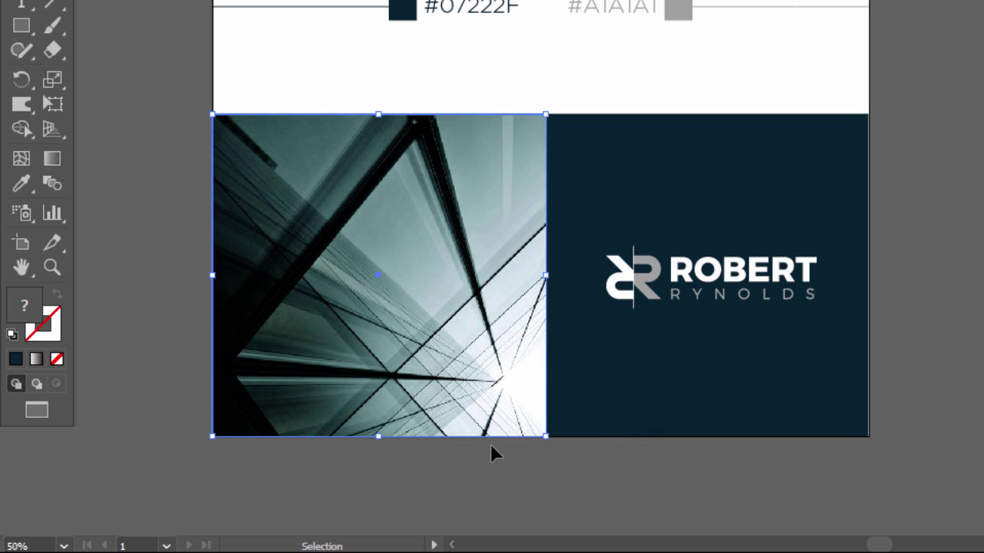
- Duplicate the navy panel over the photo, bring it to the front and match its width
left_click(637, 355)
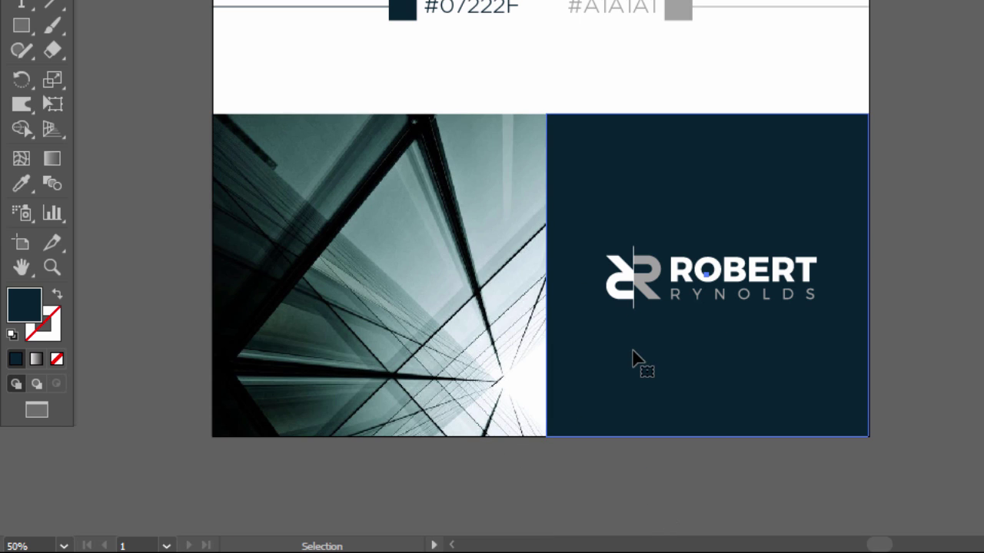
left_click_drag(653, 366, 358, 367)
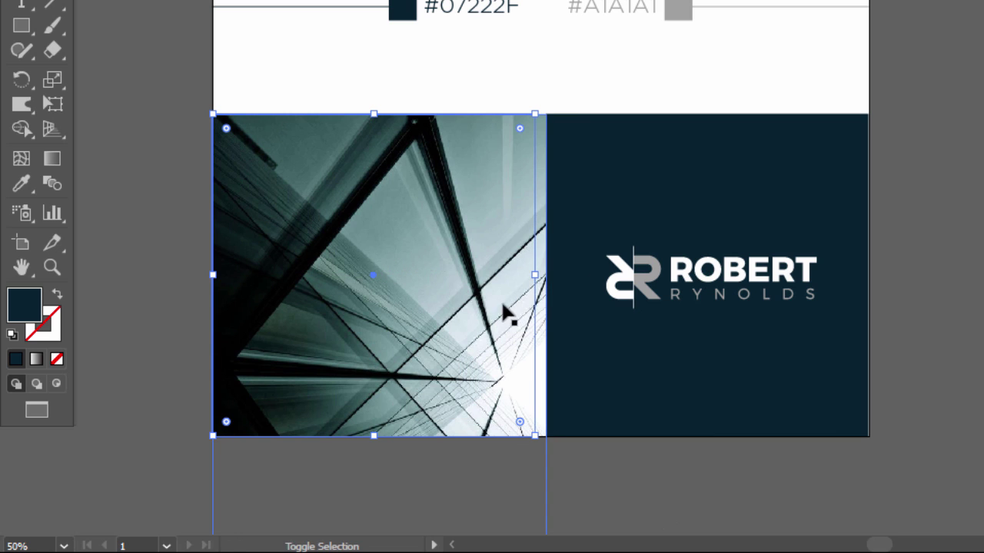
right_click(485, 278)
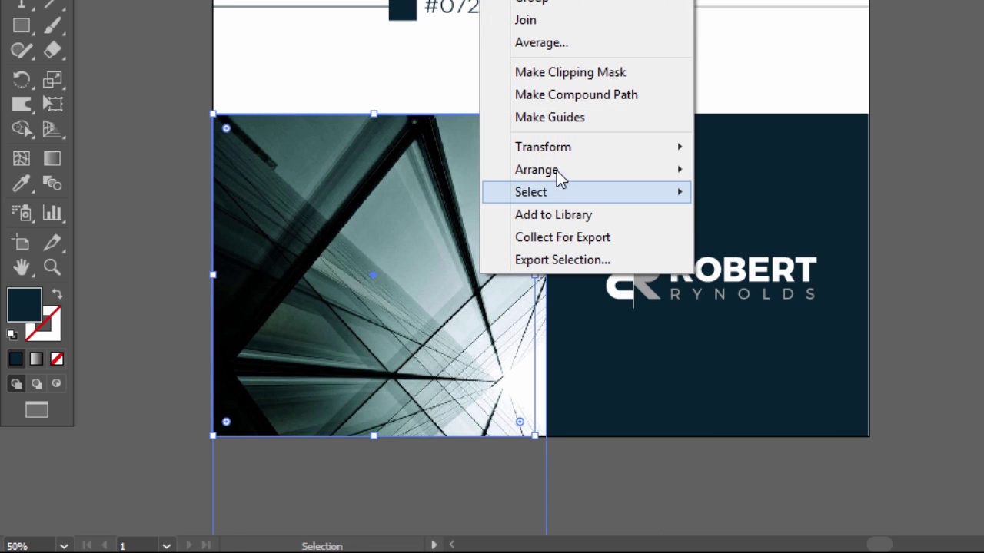
mouse_move(561, 174)
left_click(442, 172)
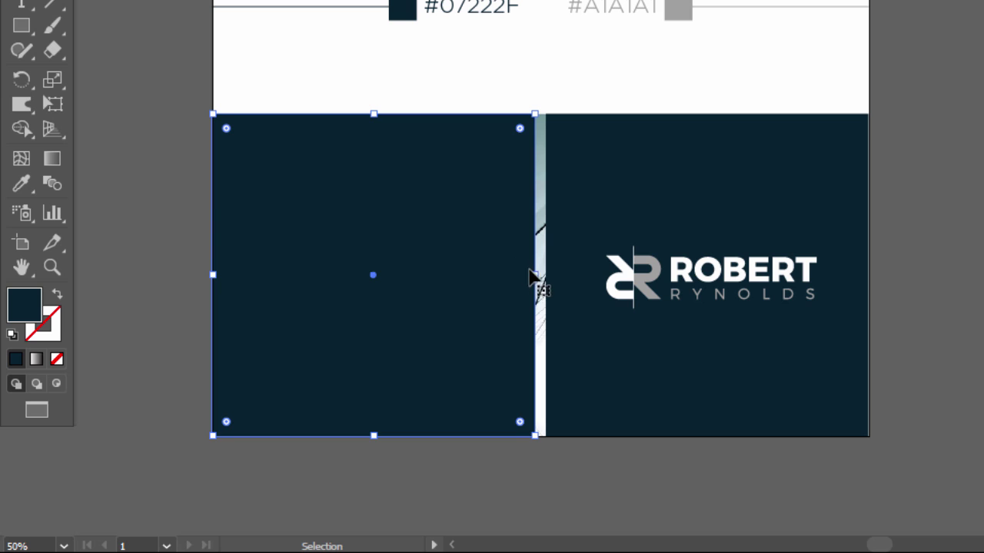
left_click_drag(534, 274, 546, 275)
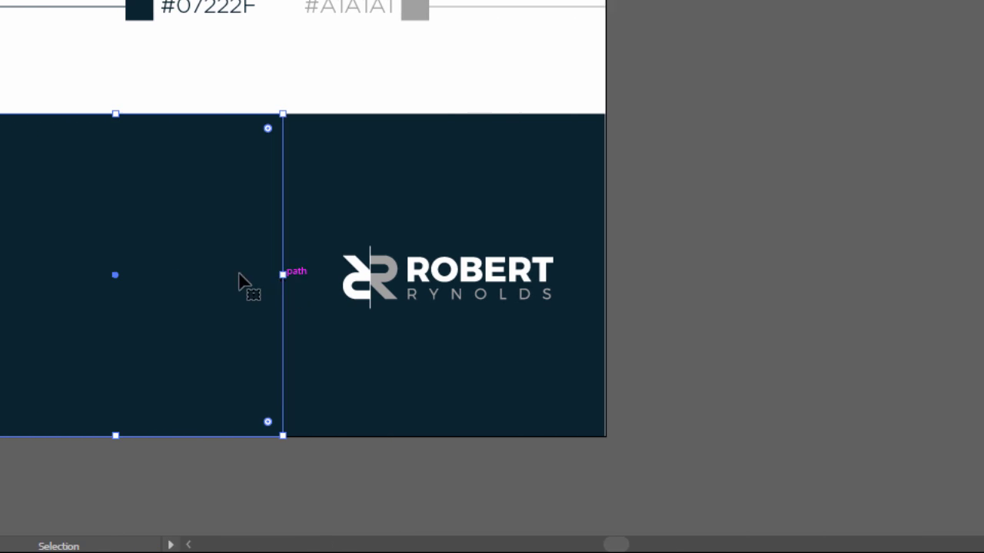
- Set the navy overlay to Multiply blend mode and adjust its opacity to tint the photo
left_click(967, 102)
left_click(789, 97)
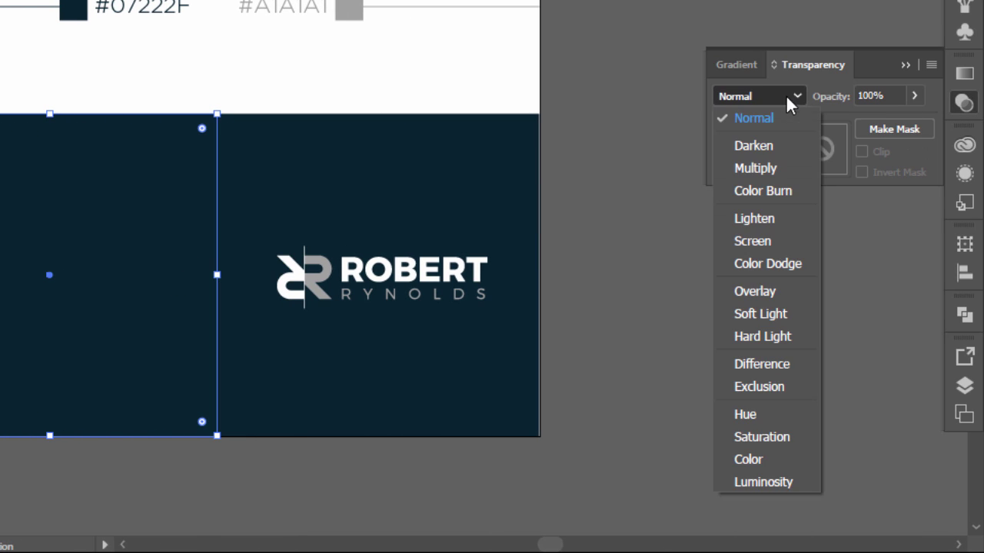
left_click(756, 169)
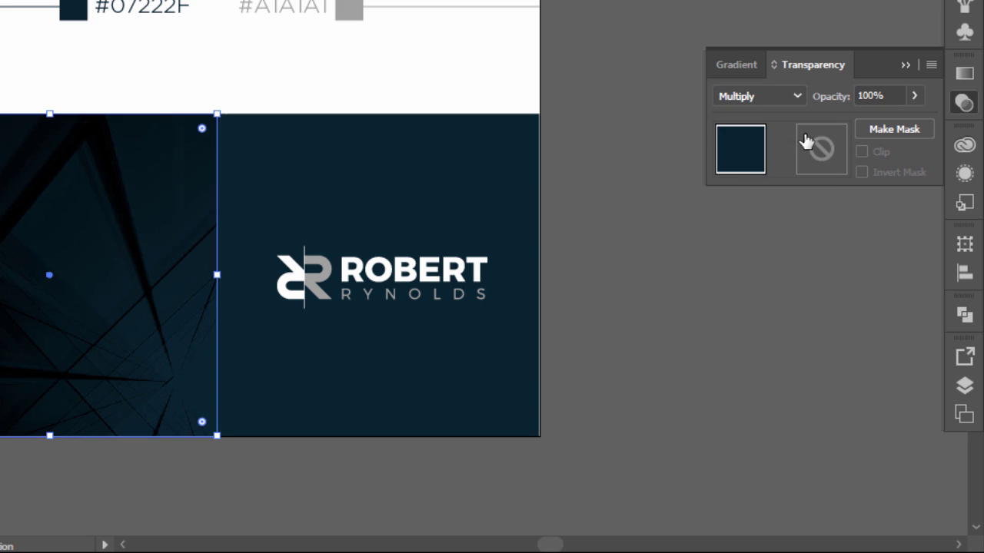
left_click(913, 96)
left_click_drag(907, 121, 855, 132)
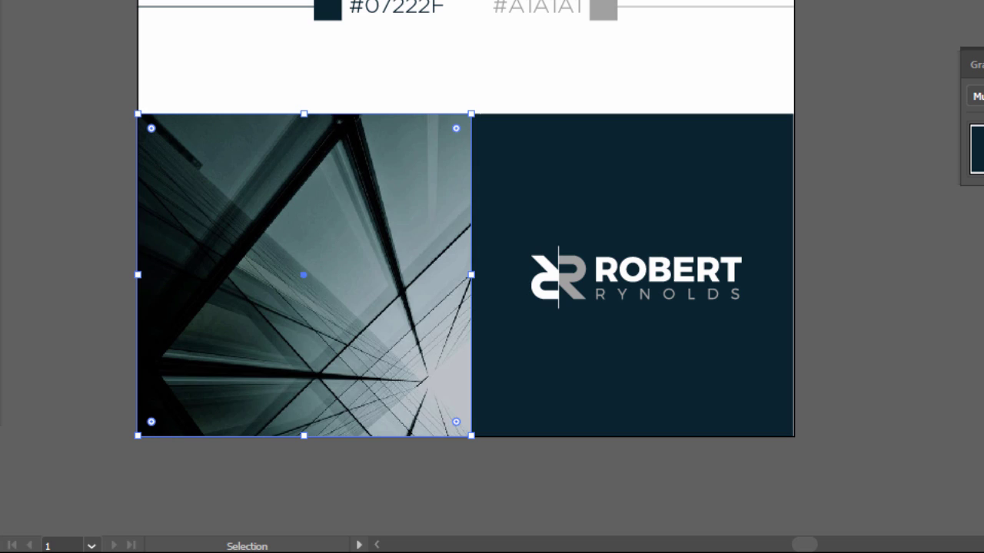
left_click_drag(976, 132, 983, 132)
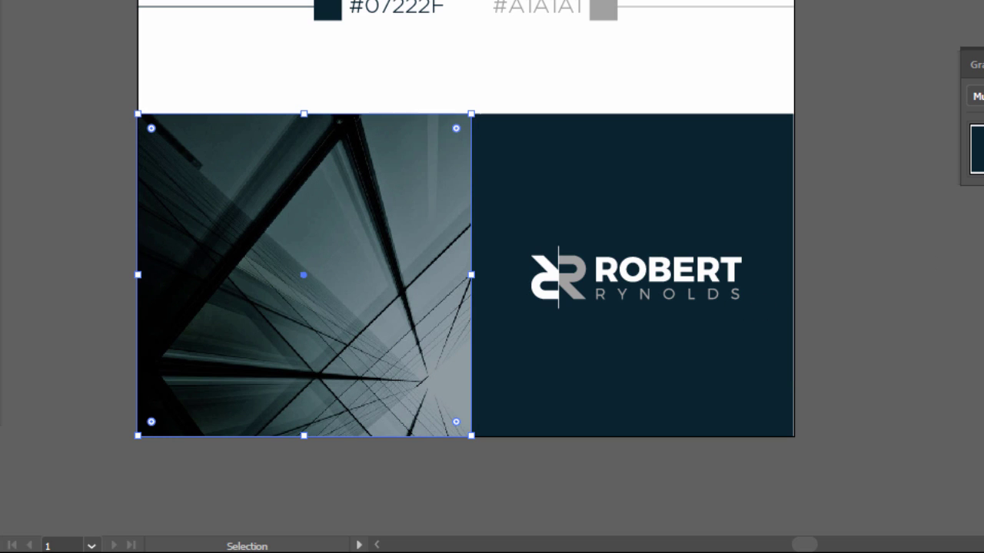
- Copy the R monogram from the logo onto the photo panel
left_click(576, 275)
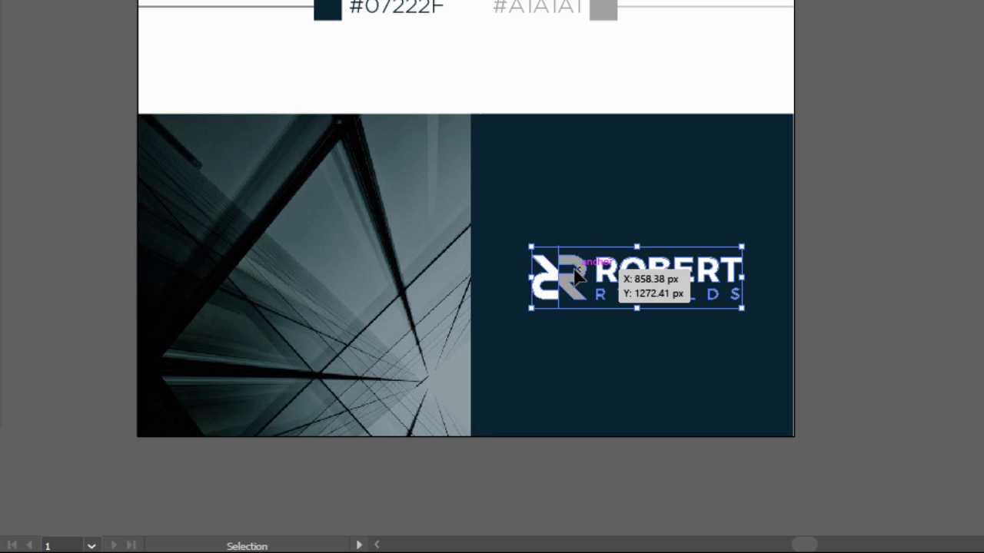
double_click(576, 275)
left_click(575, 304)
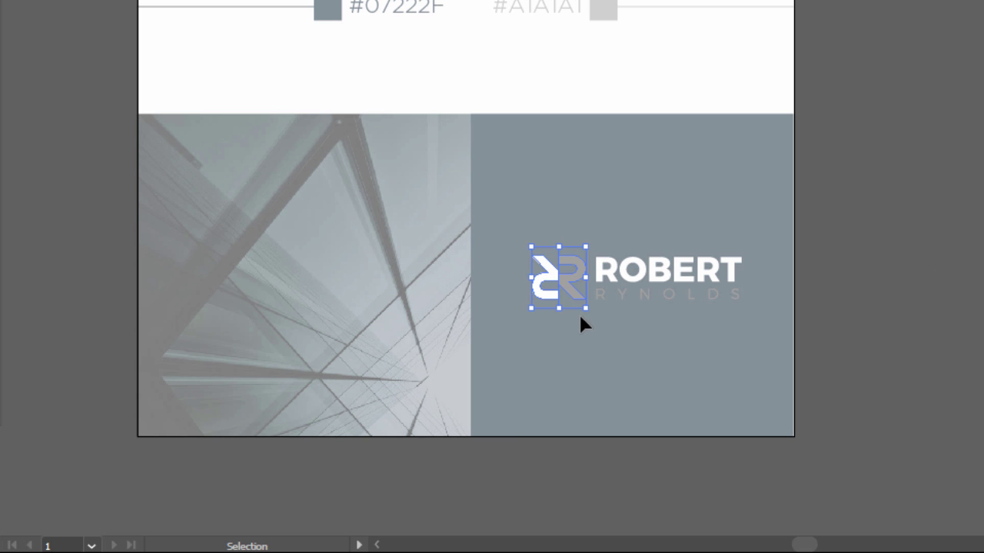
key("a")
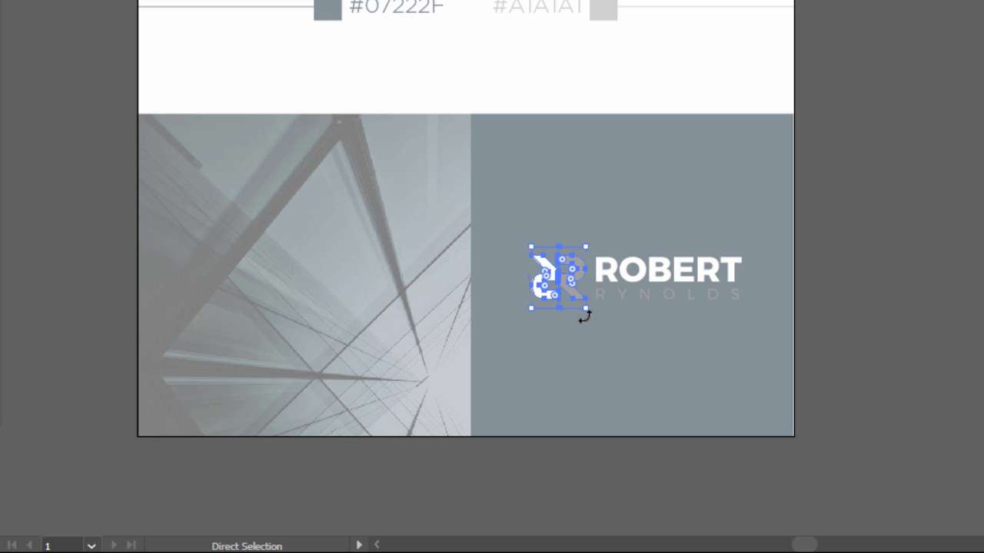
key("v")
double_click(942, 305)
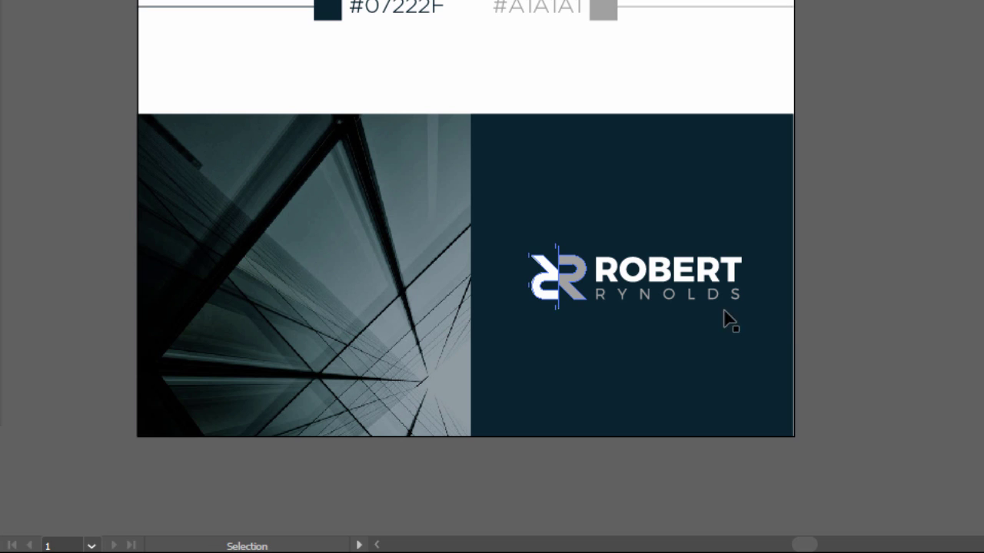
left_click_drag(557, 290, 305, 288)
- Make the R copy white, enlarge it to about 268 by 308 px, and lower its opacity
left_click(17, 189)
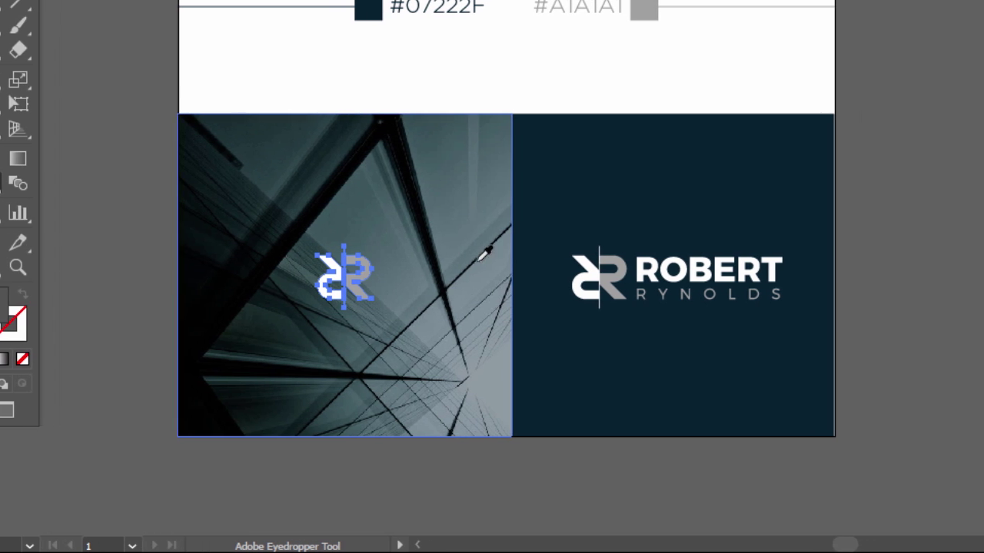
left_click(608, 261)
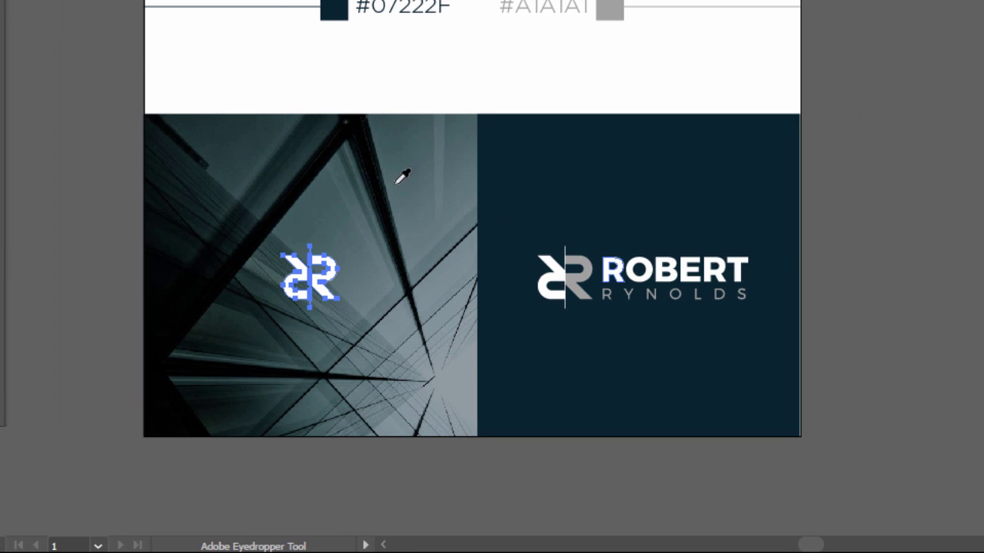
key("v")
key("a")
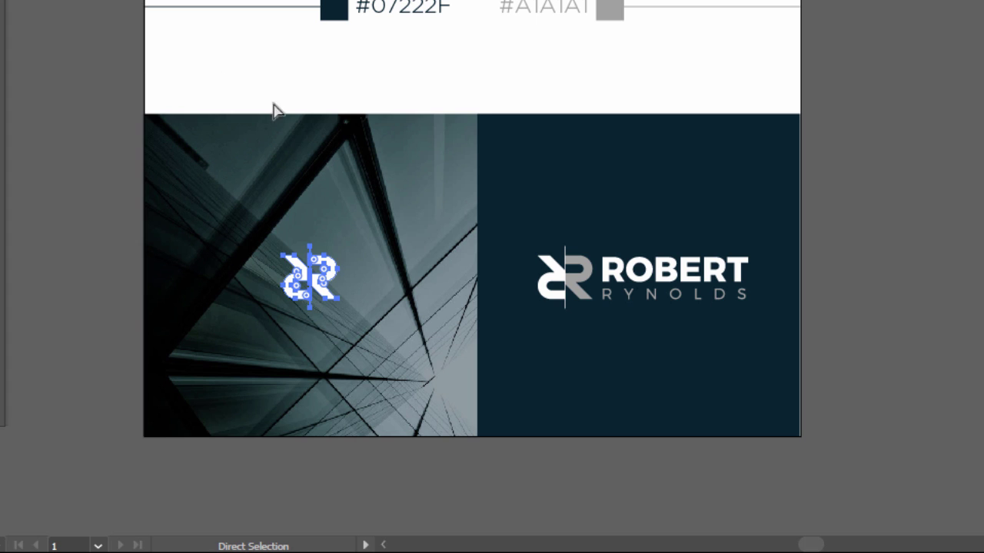
key("v")
left_click(329, 269)
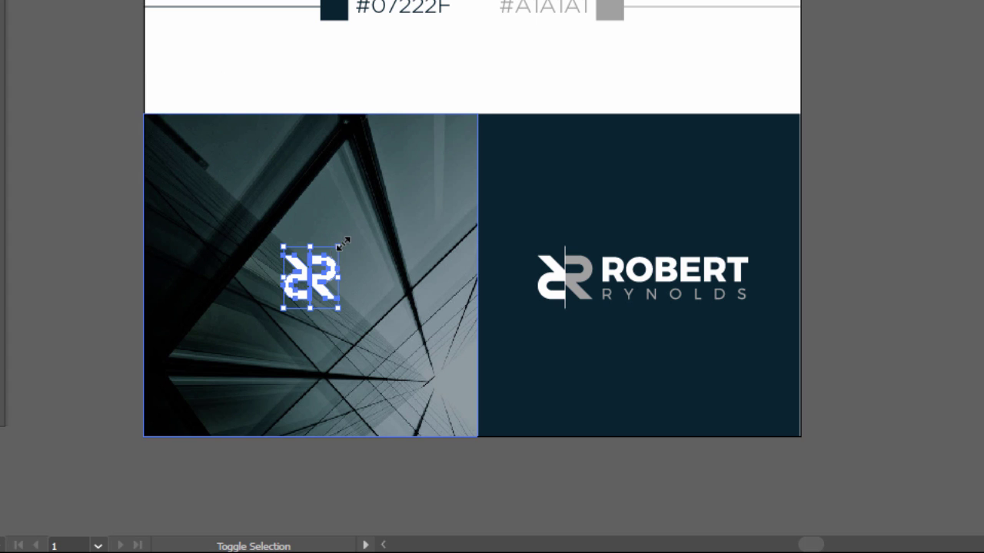
left_click_drag(343, 243, 381, 185)
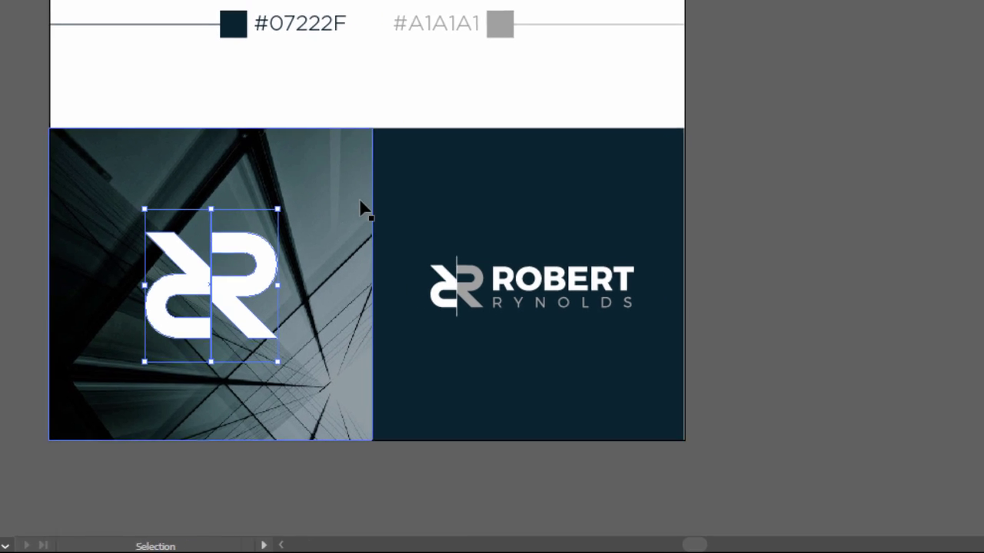
left_click(963, 133)
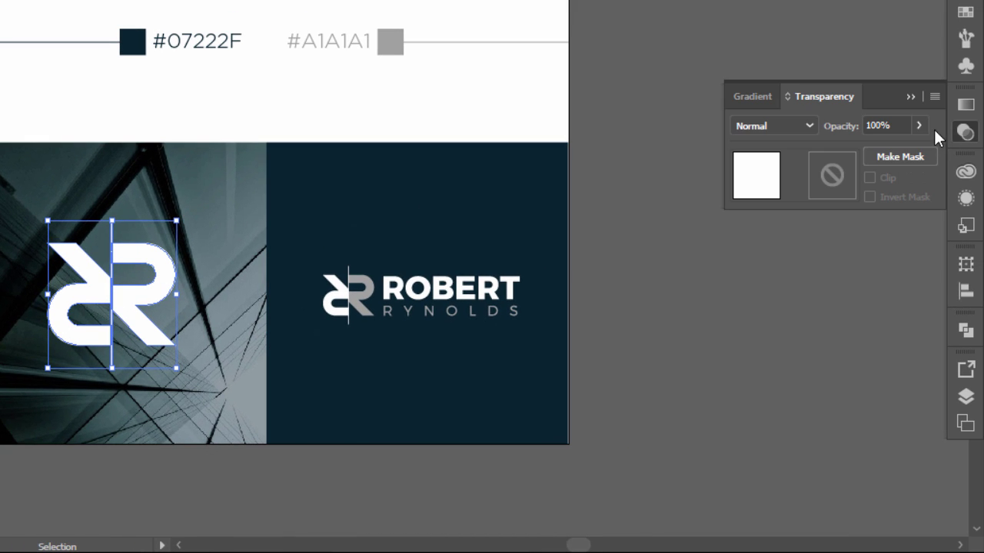
left_click(919, 125)
mouse_move(914, 149)
left_mouse_down()
mouse_move(881, 152)
mouse_move(898, 155)
left_mouse_up()
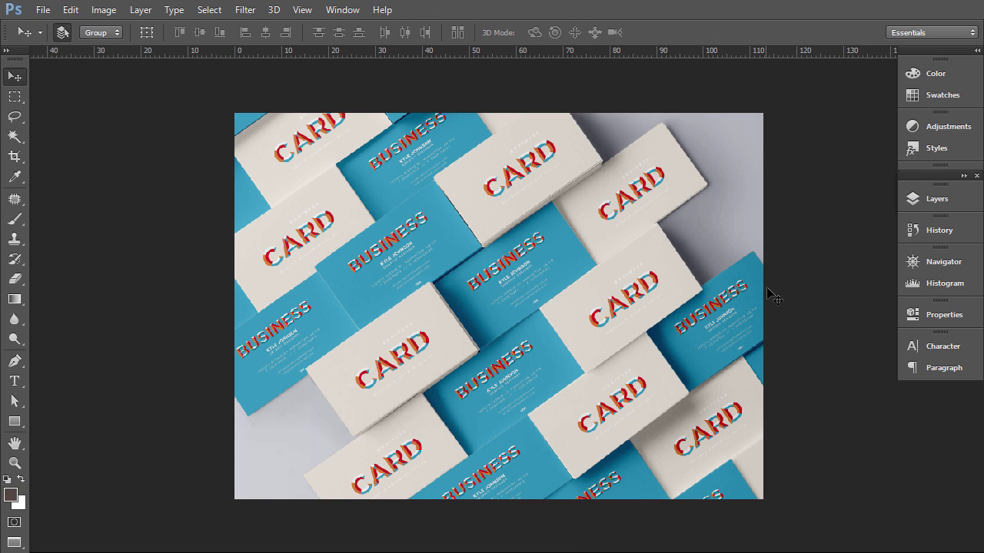
- Check the mockup's Front Card and Back Card layer visibility and open the back card design for editing
left_click(915, 199)
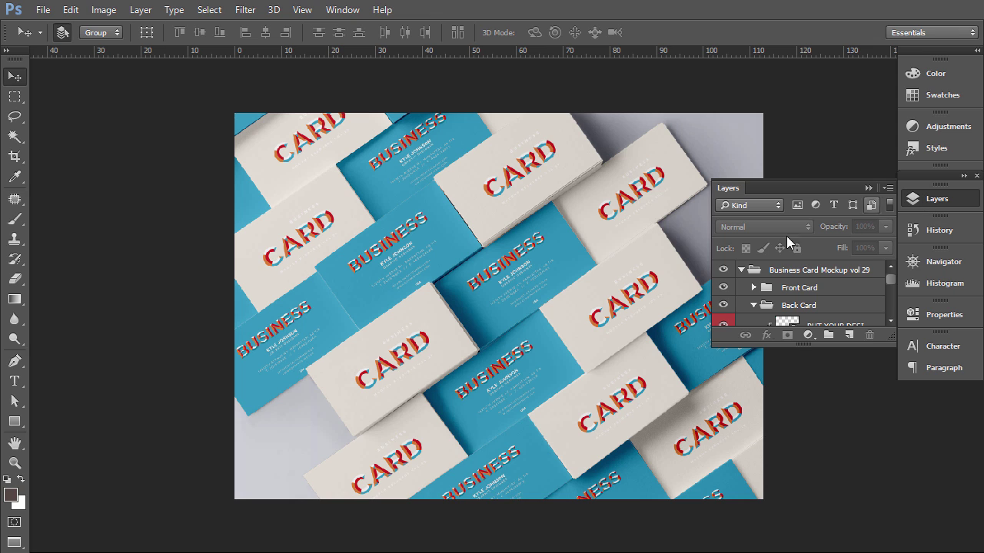
left_click(724, 274)
left_click(724, 274)
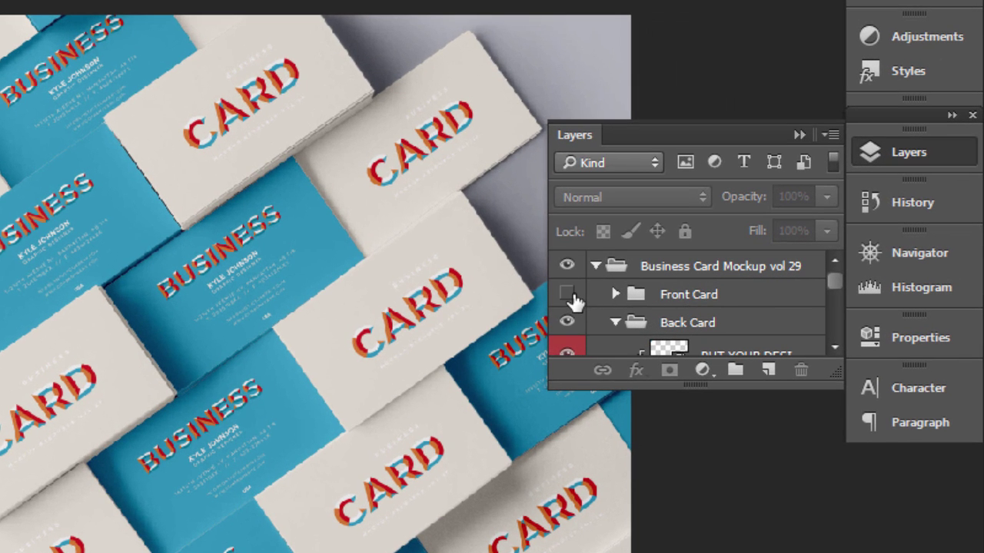
left_click(566, 294)
left_click(566, 323)
left_click(566, 324)
scroll(653, 337, "down", 1)
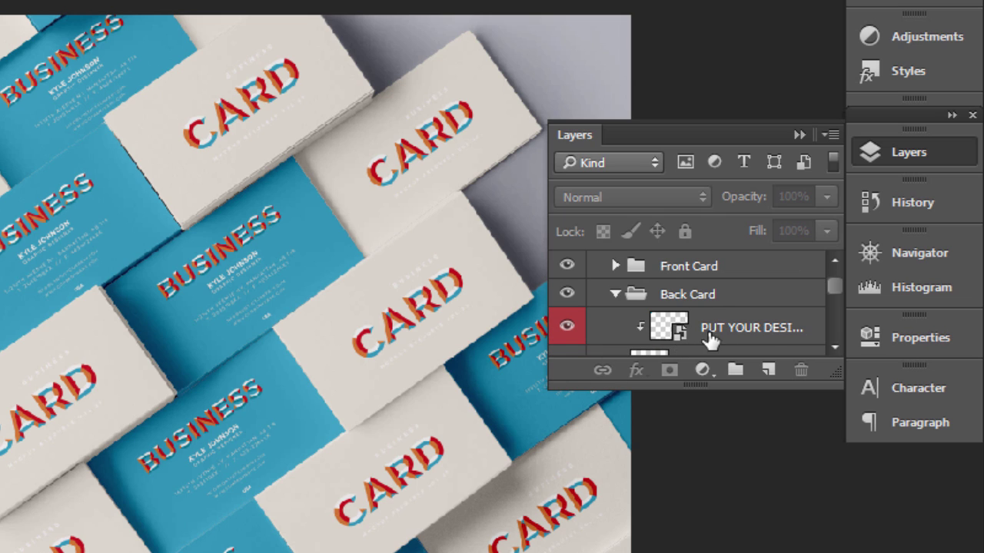
double_click(677, 329)
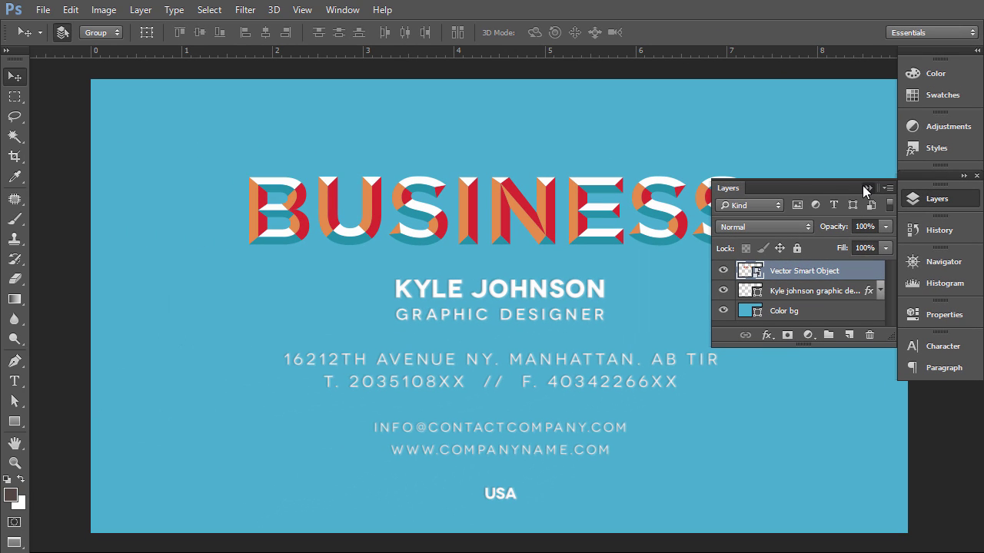
- Zoom out to the whole card and leave only the Color bg layer visible
left_click(867, 188)
left_click(915, 261)
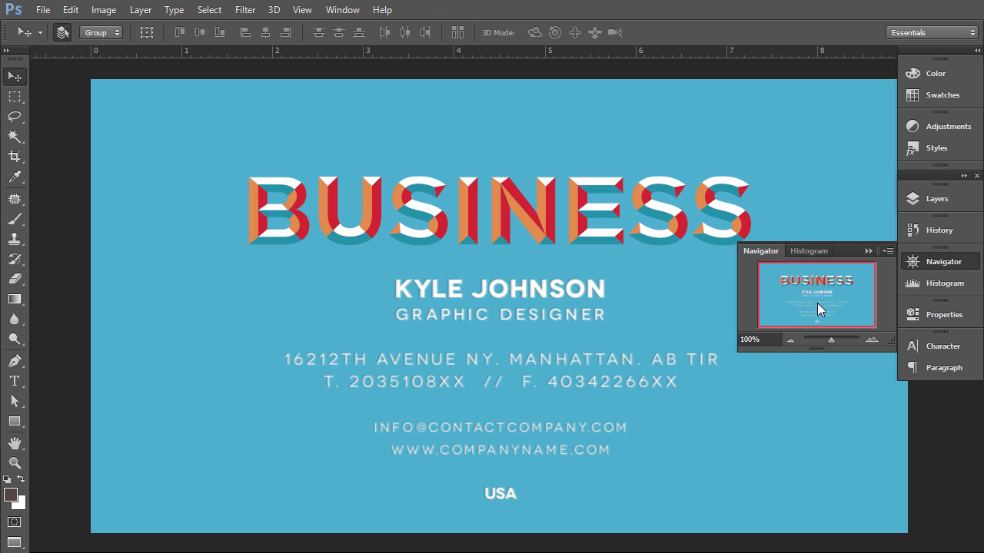
left_click(789, 340)
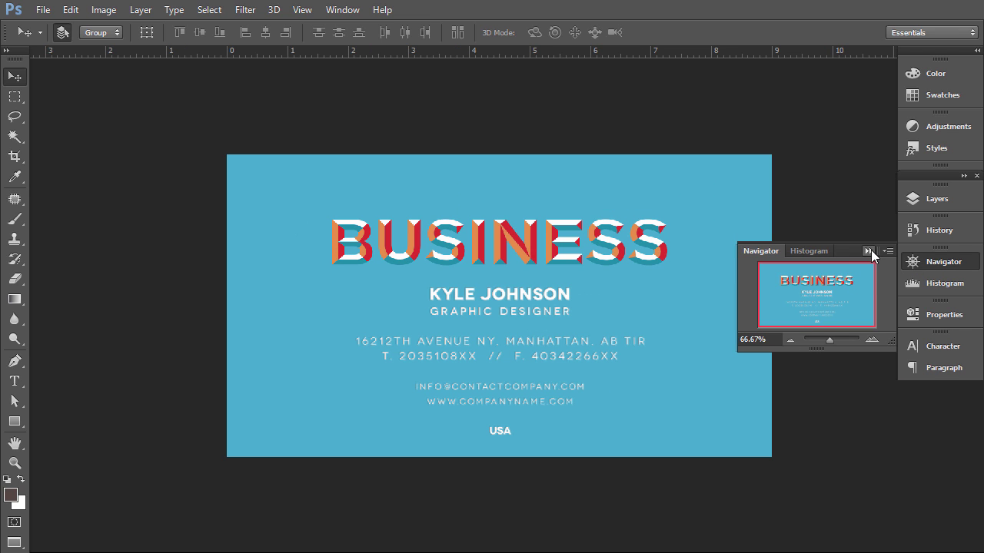
left_click(867, 251)
left_click(926, 197)
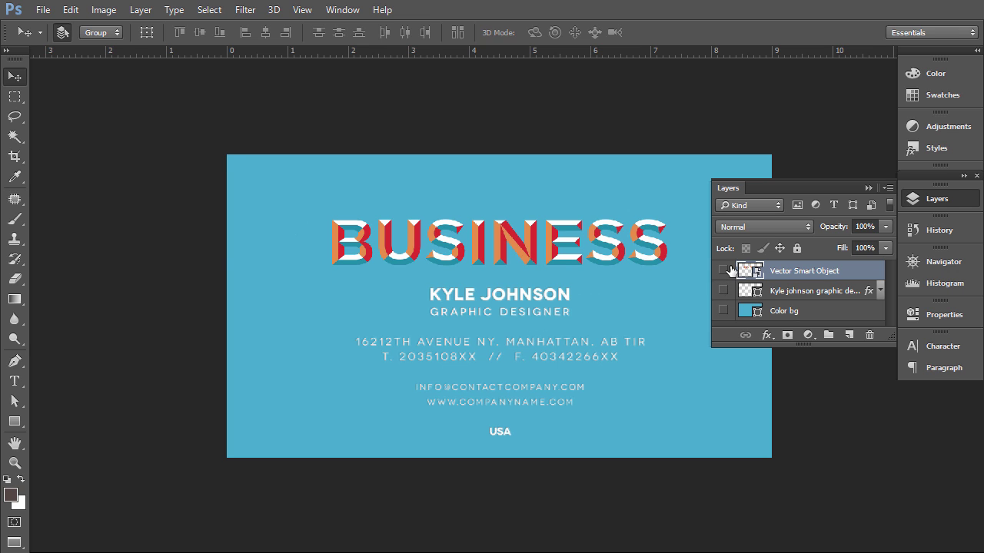
left_click_drag(730, 270, 742, 309)
left_click(723, 311)
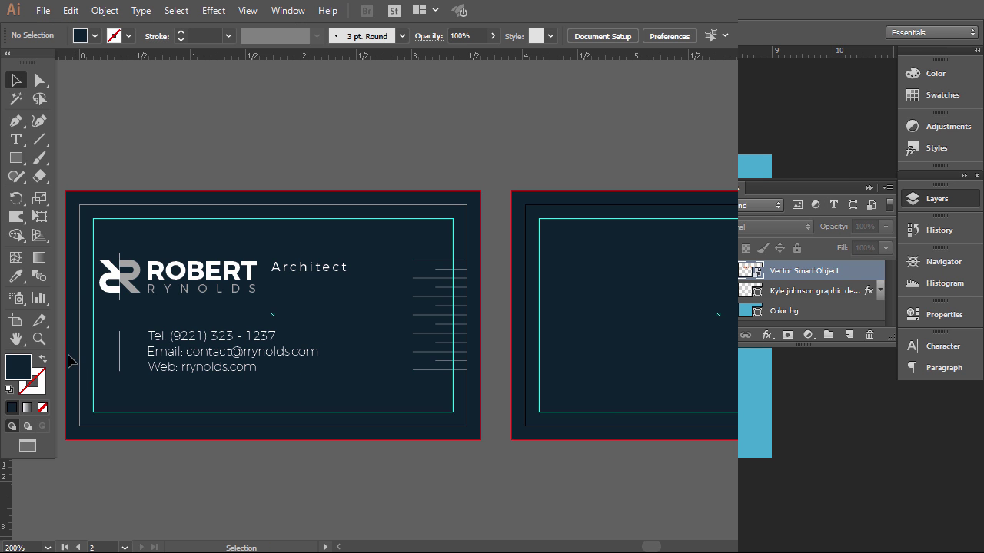
- Copy the navy fill's hex code 08222F from the Color Picker
double_click(18, 367)
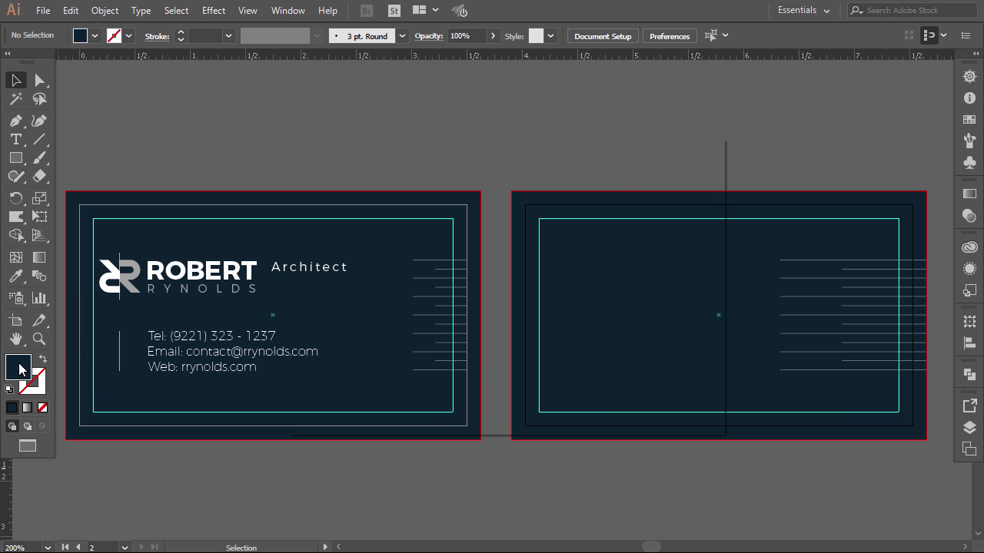
left_click_drag(605, 379, 565, 378)
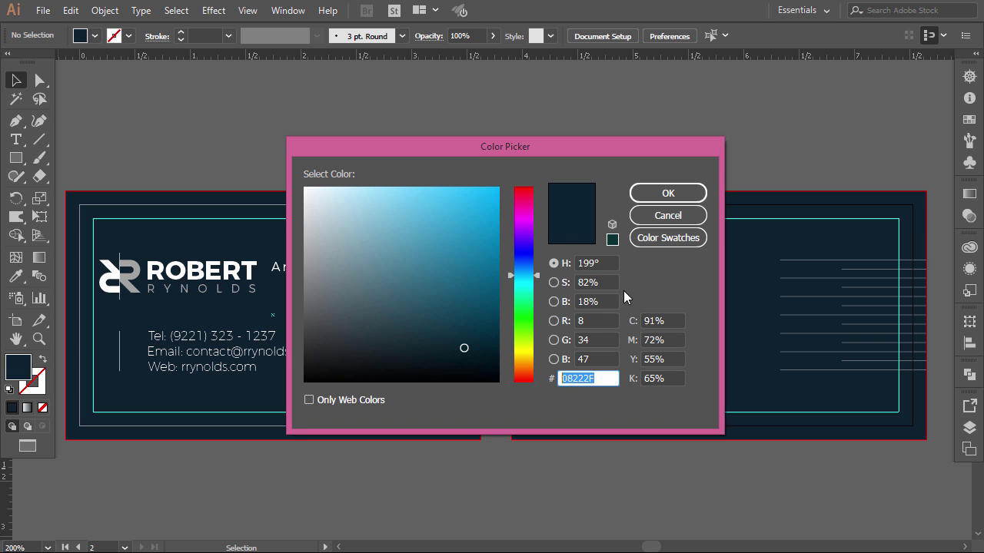
left_click(668, 194)
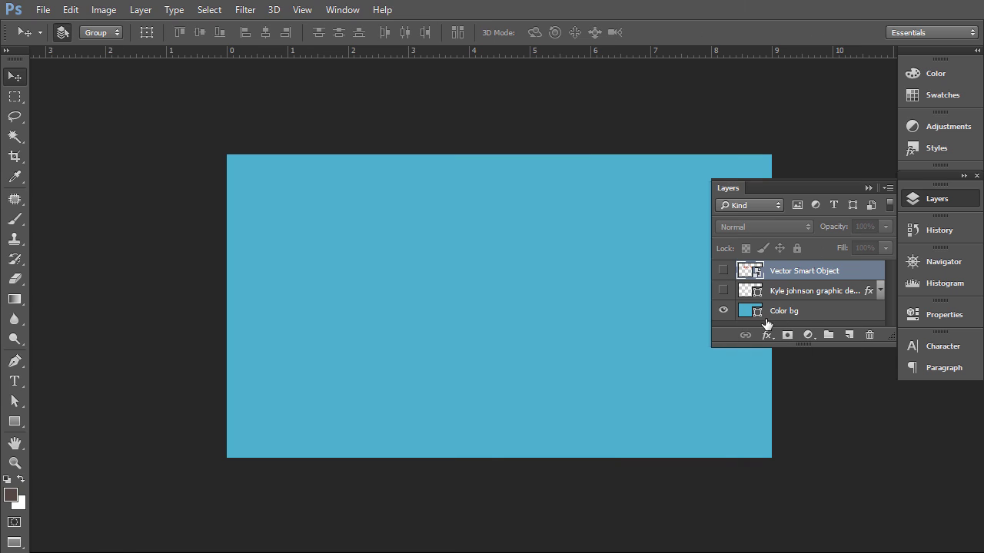
- Paste 08222F as the Color bg layer's fill colour, turning the background navy
double_click(759, 312)
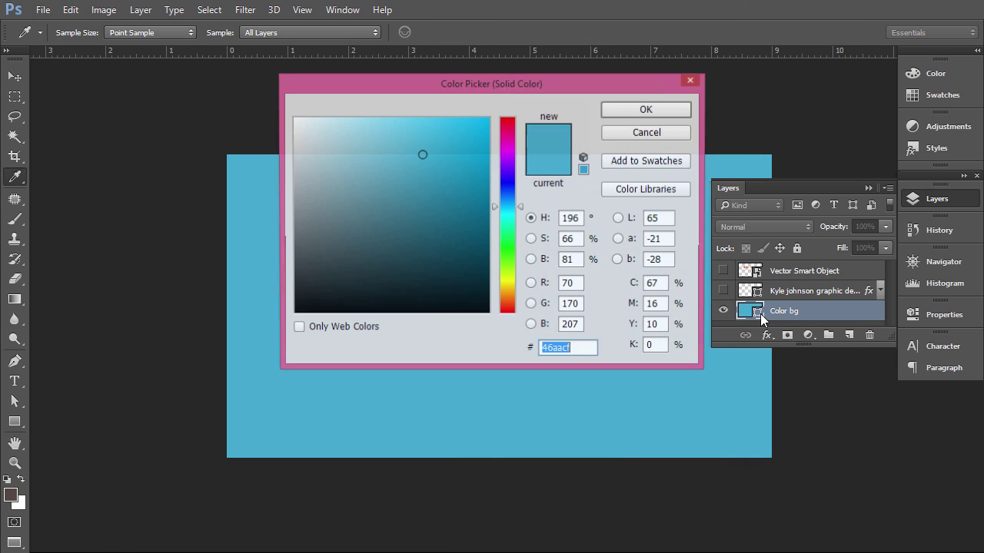
type("08222F")
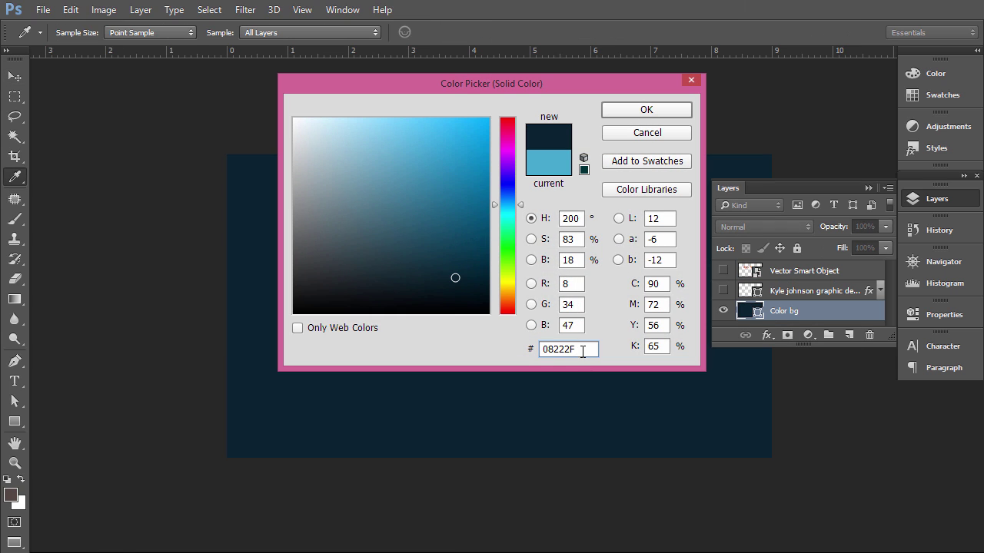
left_click(646, 111)
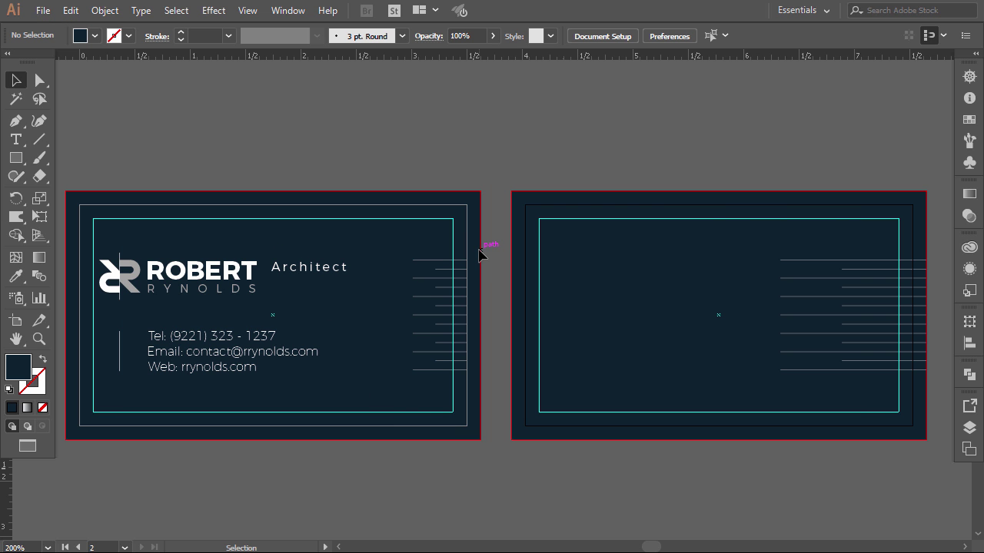
- Select the front card's logo, name and contact group and copy it with Edit > Copy
left_click_drag(115, 380, 117, 382)
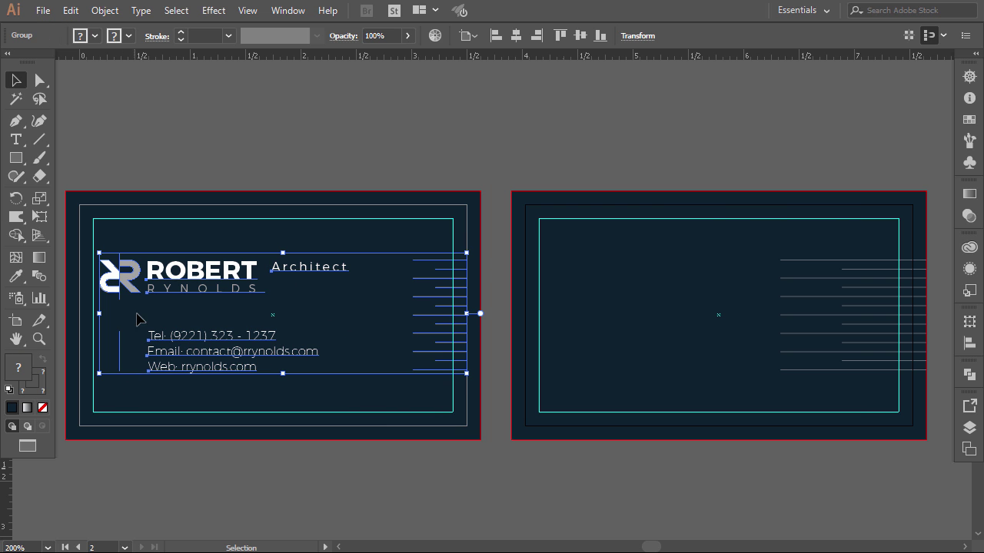
left_click(70, 10)
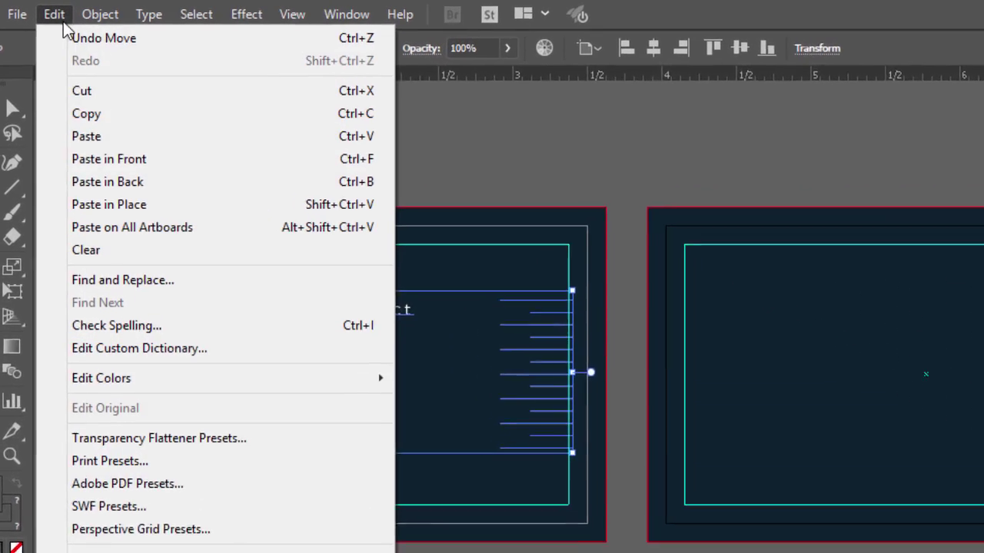
left_click(85, 131)
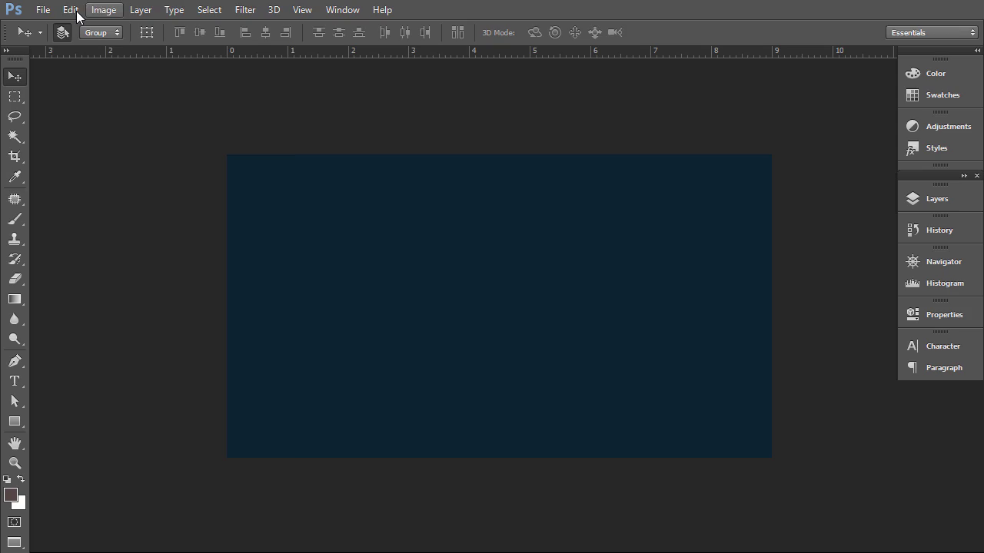
- Paste the card artwork as pixels and align it to the navy card's right edge
left_click(70, 10)
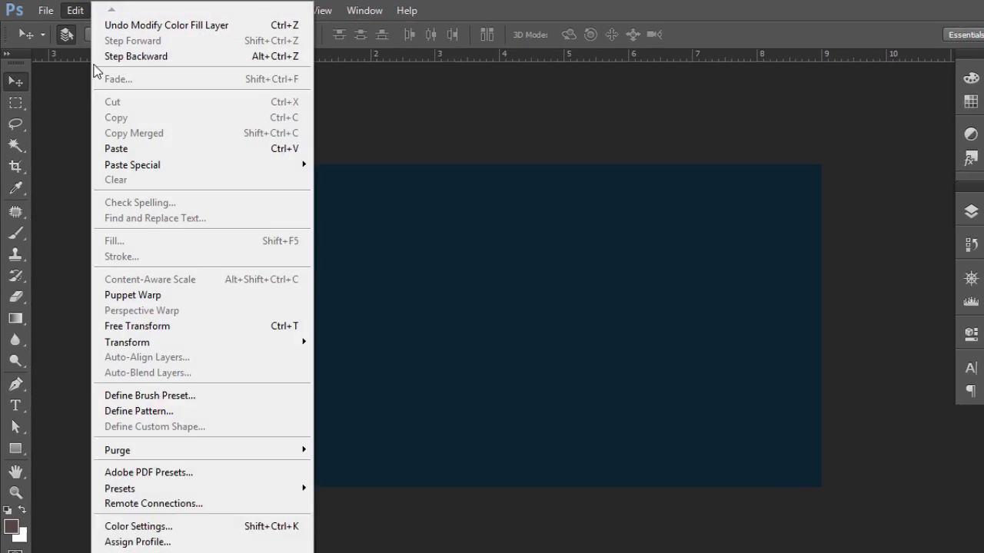
left_click(116, 141)
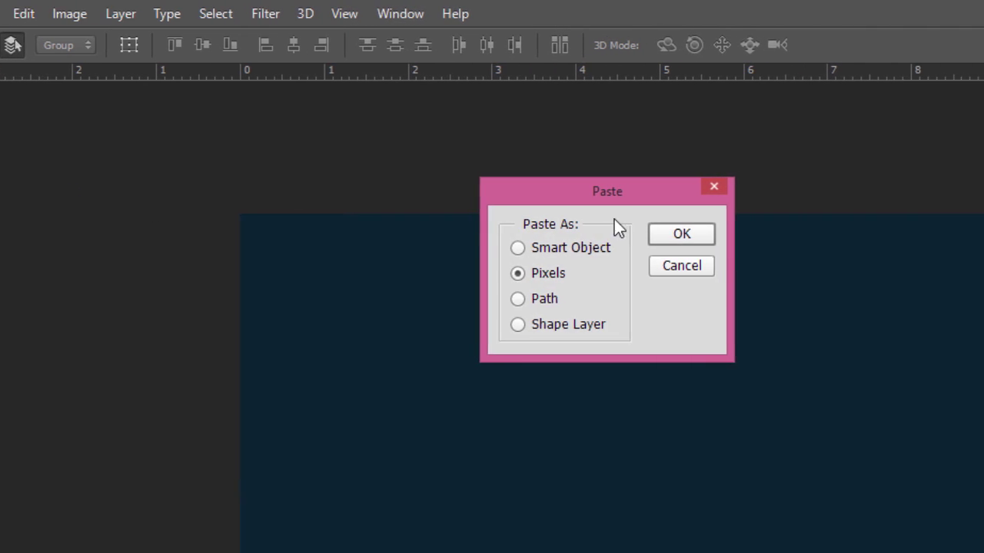
left_click(752, 234)
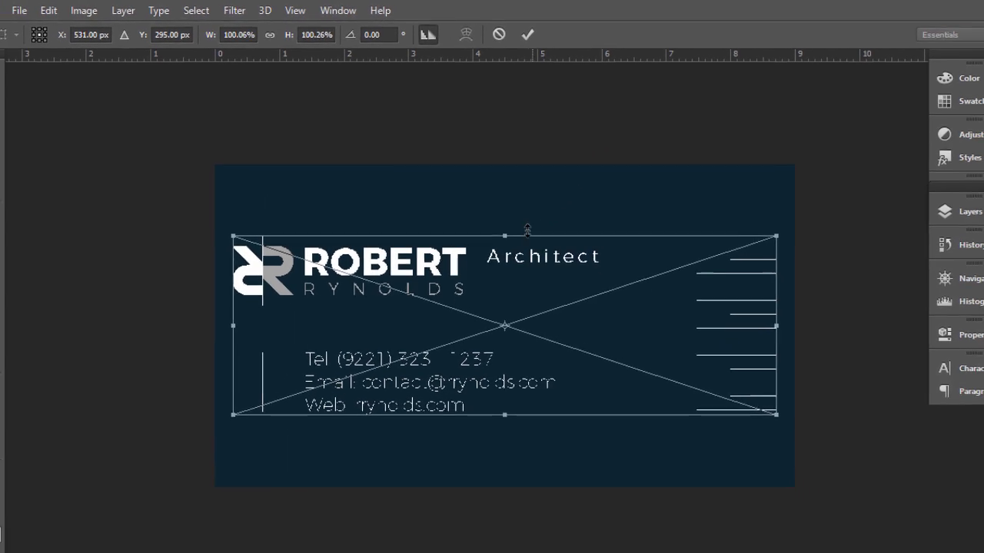
left_click_drag(456, 254, 468, 256)
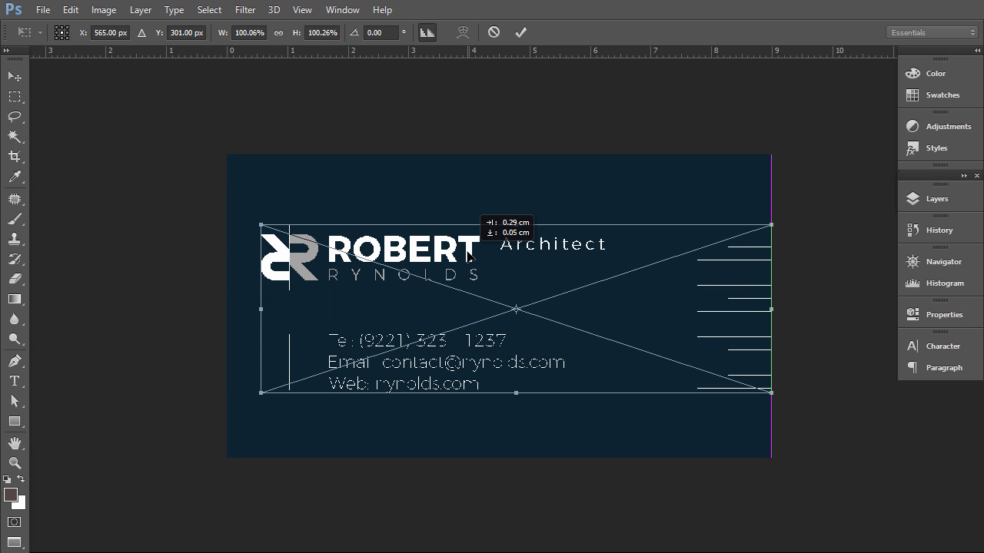
key("Return")
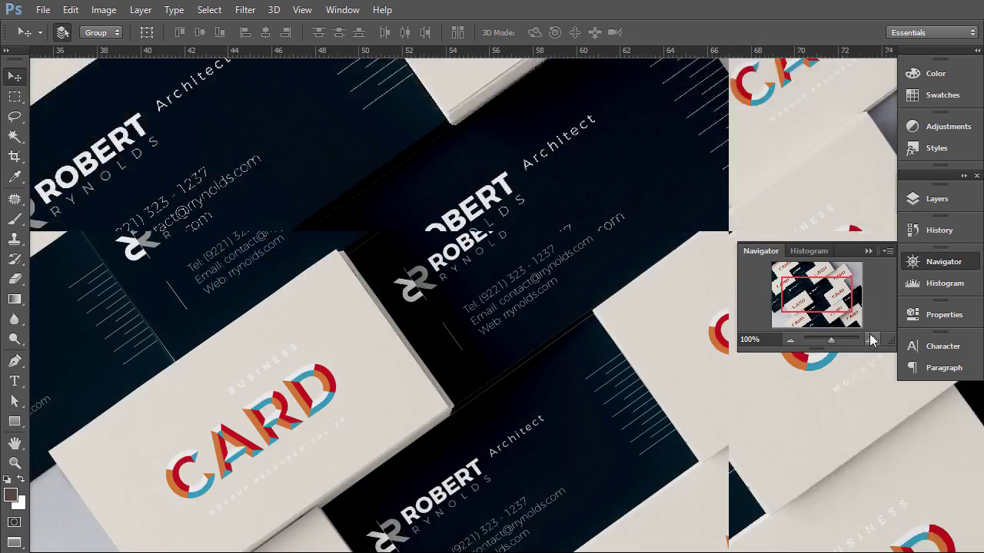
- Switch to the business card mockup document and zoom out to view all the cards
left_click(871, 339)
mouse_move(808, 298)
left_mouse_down()
mouse_move(826, 305)
mouse_move(805, 292)
mouse_move(822, 286)
mouse_move(812, 314)
left_mouse_up()
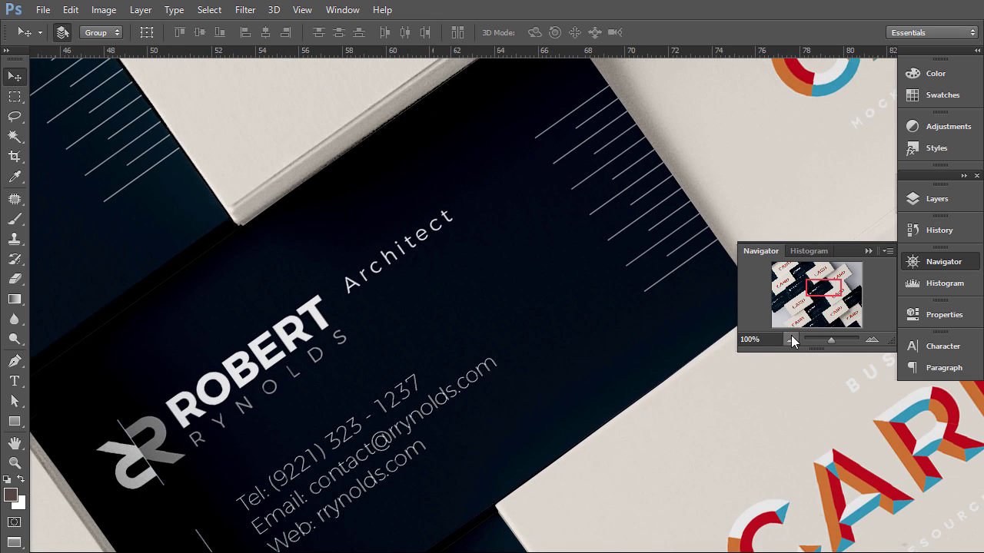
left_click(791, 338)
left_click(791, 338)
left_click(791, 339)
left_click(791, 339)
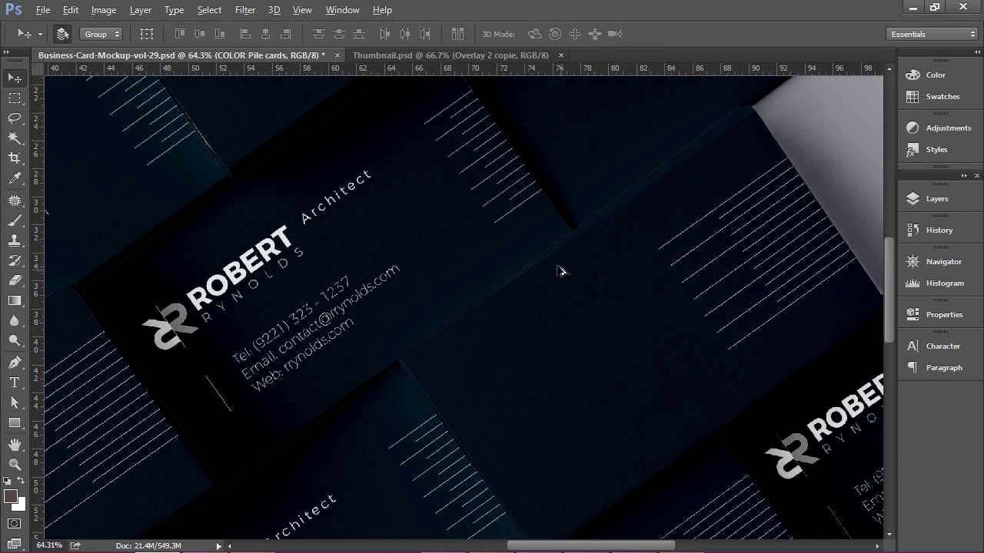
- In Photoshop, marquee-select the upper-left cards of the mockup and Copy Merged
scroll(555, 268, "down", 9)
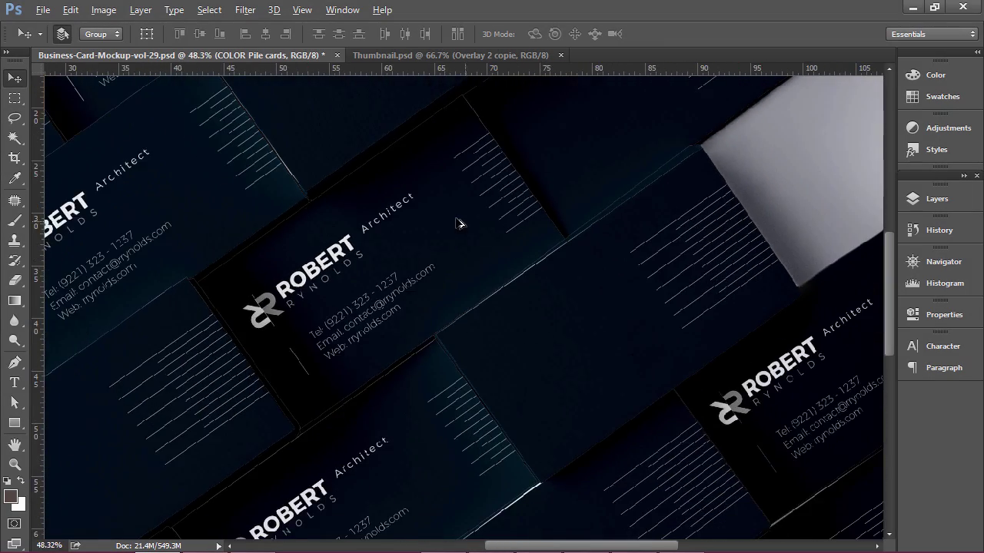
scroll(391, 215, "up", 2)
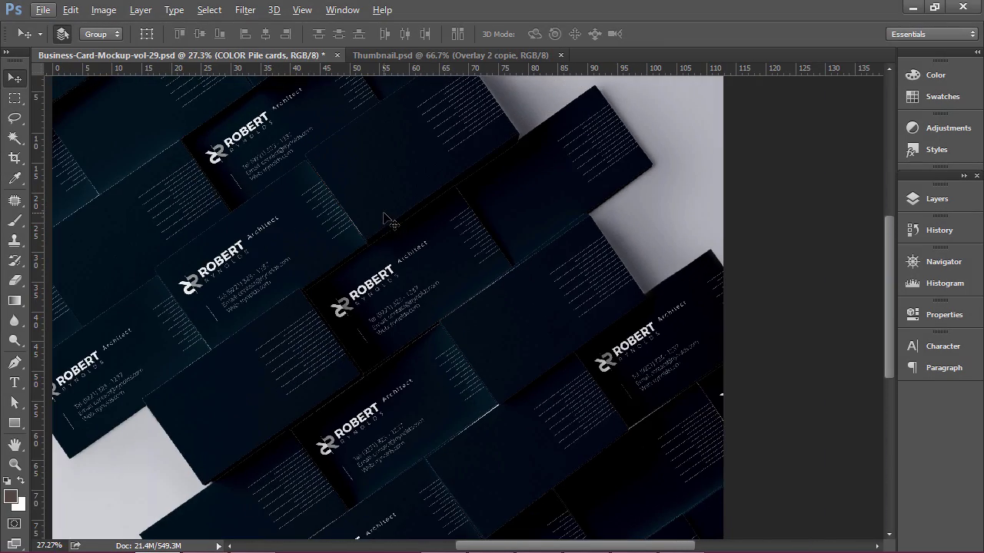
scroll(386, 212, "left", 5)
scroll(386, 209, "down", 1)
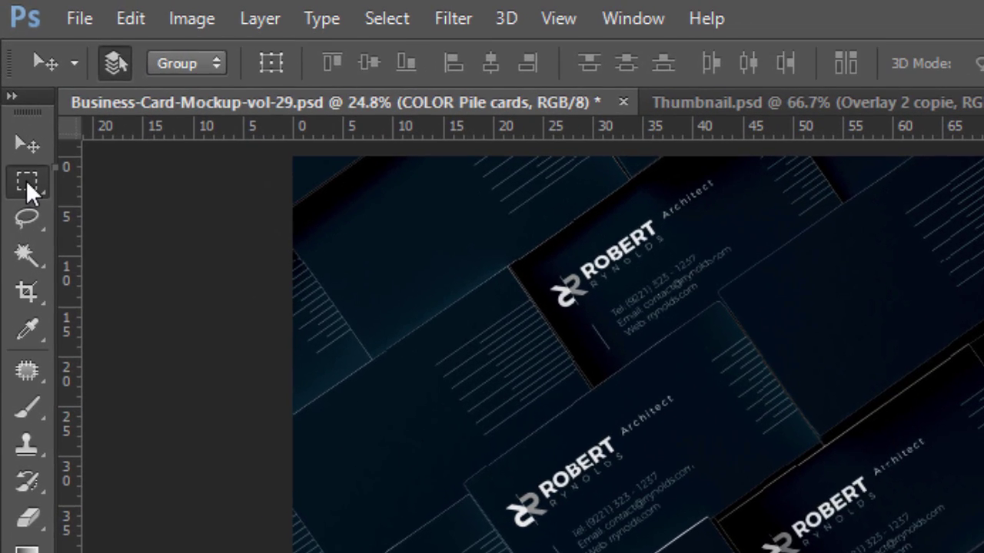
left_click(15, 98)
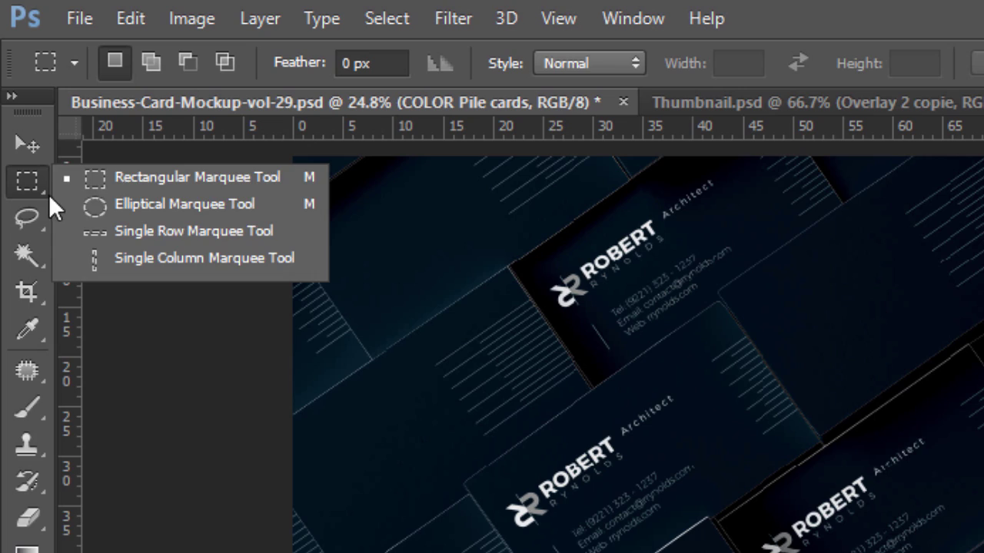
left_click(382, 167)
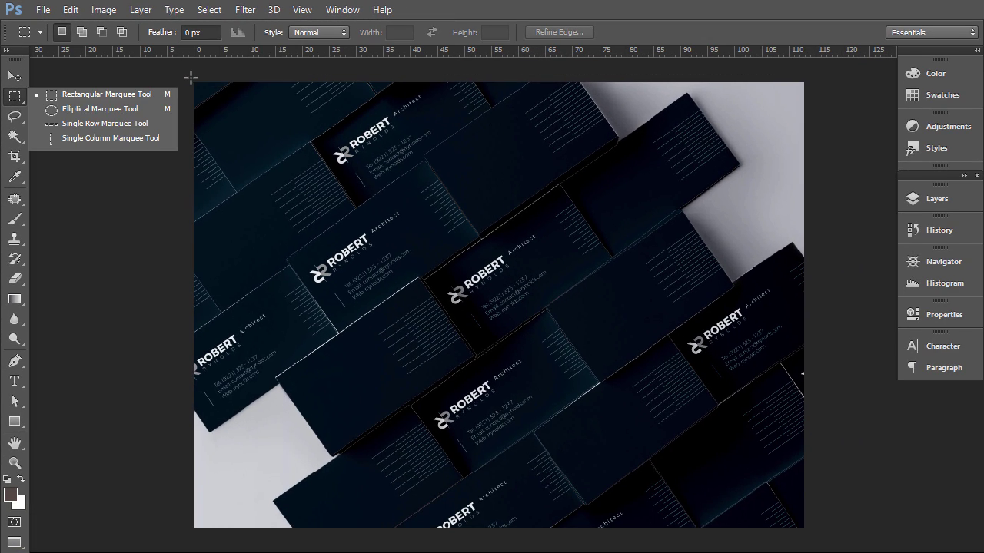
left_click_drag(203, 93, 212, 92)
left_click_drag(416, 185, 583, 232)
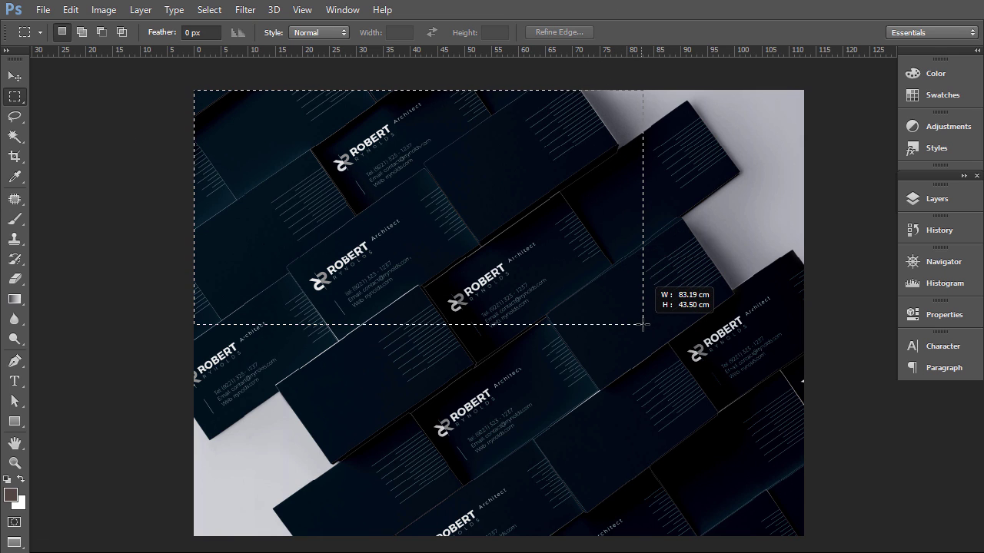
left_click_drag(644, 331, 642, 321)
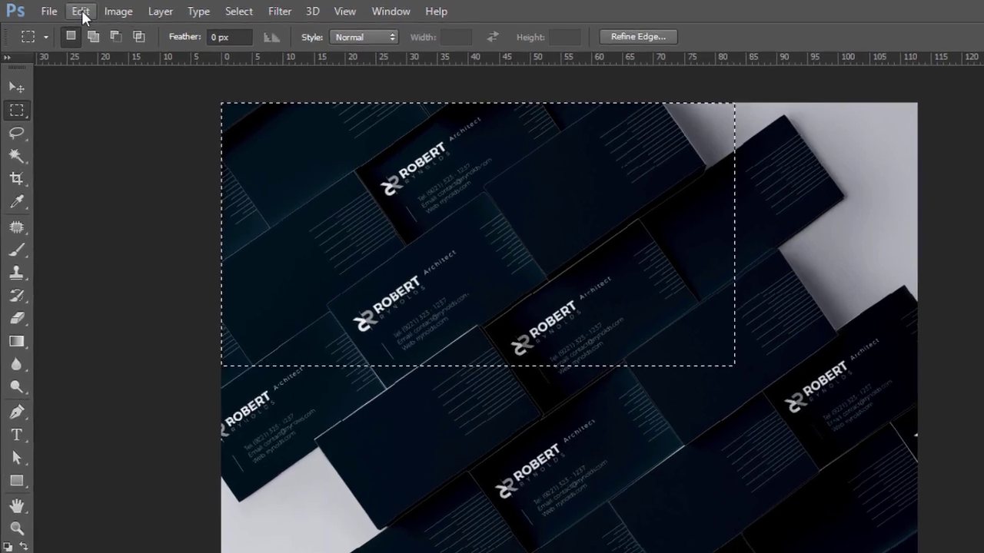
left_click(70, 9)
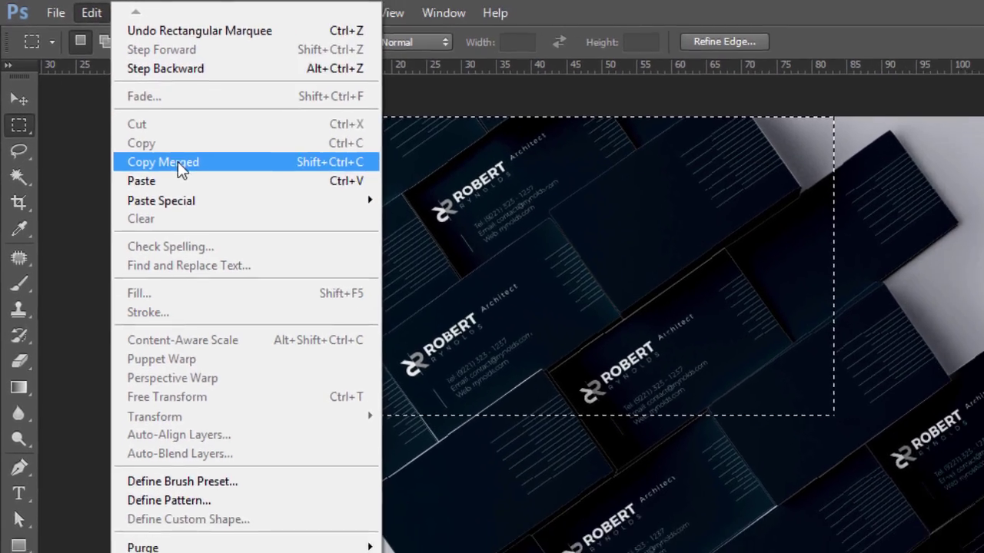
left_click(178, 161)
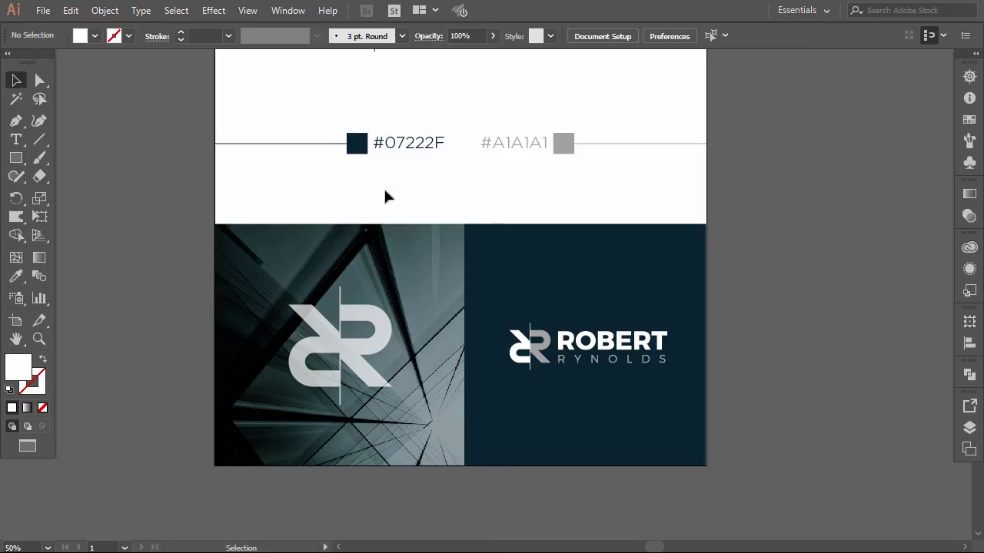
- Extend the artboard downward and paste the business-card mockup image
left_click(16, 321)
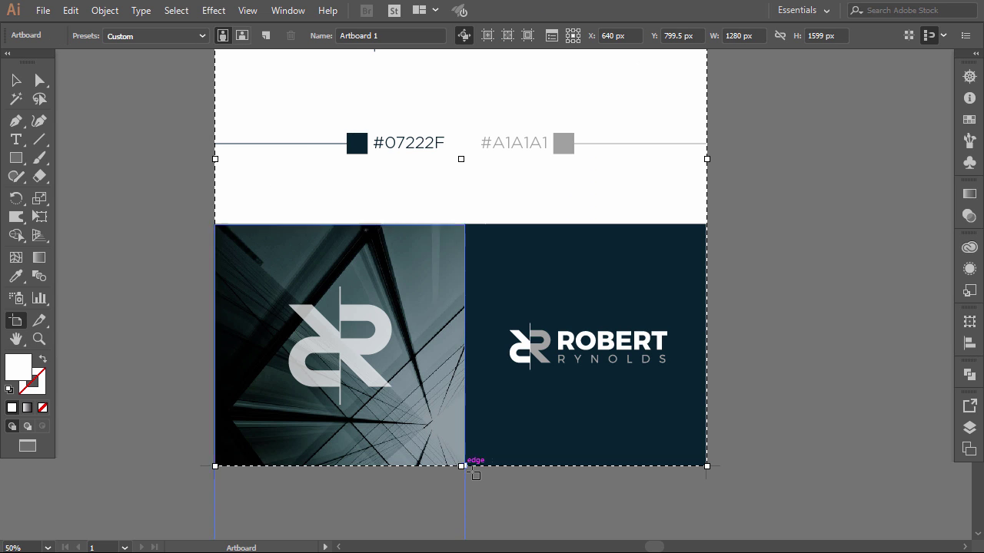
mouse_move(461, 470)
left_mouse_down()
mouse_move(461, 532)
mouse_move(454, 435)
mouse_move(441, 514)
mouse_move(431, 446)
mouse_move(461, 479)
left_mouse_up()
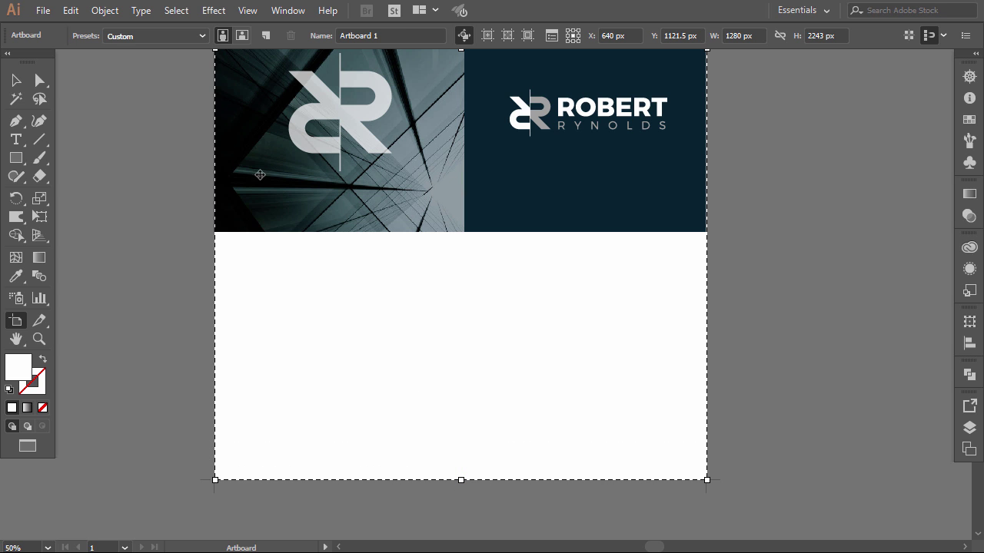
left_click(67, 10)
left_click(100, 101)
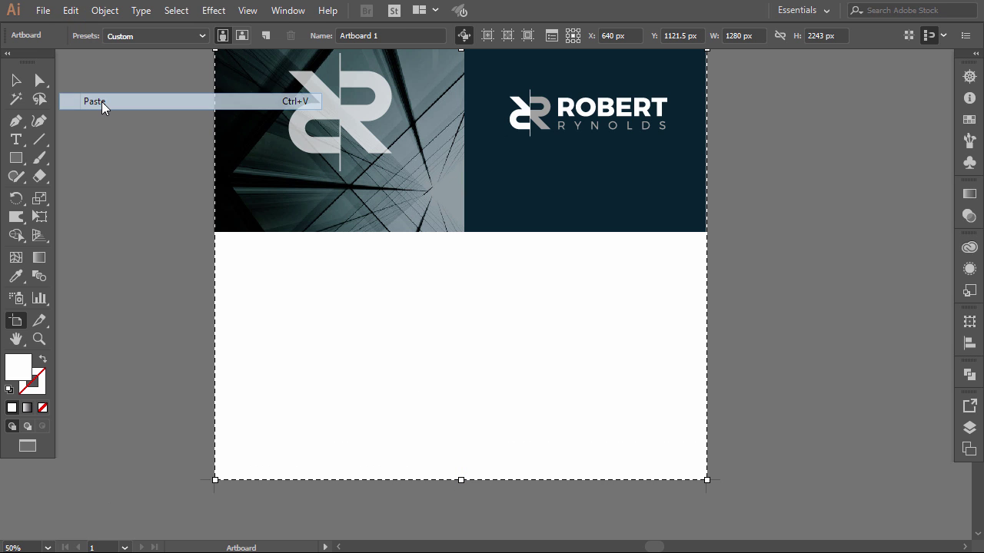
scroll(434, 211, "down", 3)
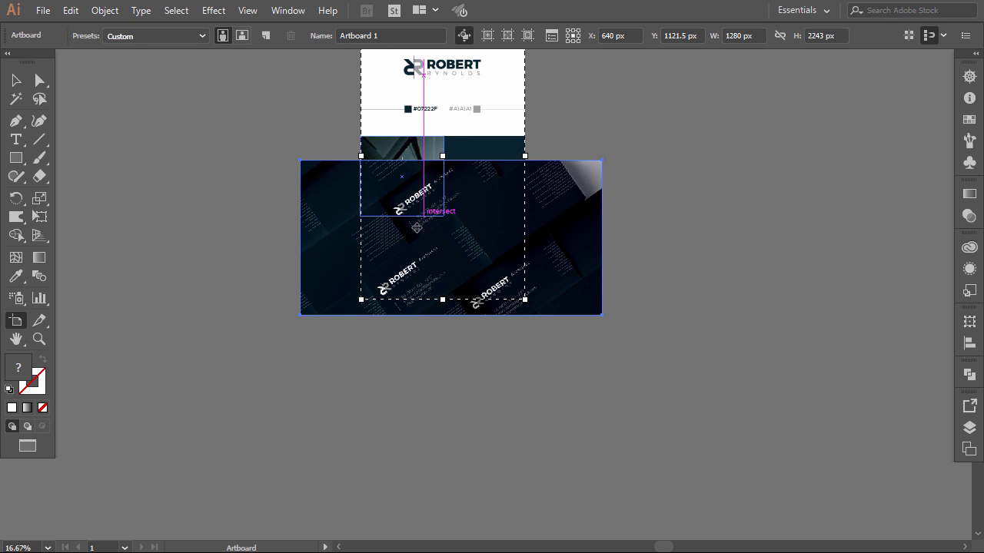
- Scale the mockup and snap it to the artboard's left edge at full artboard width
left_click(15, 80)
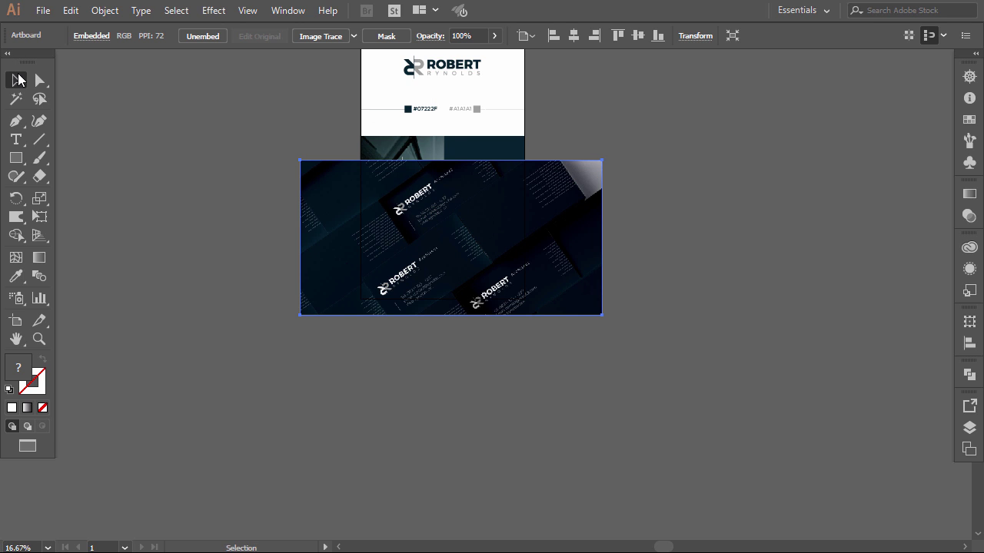
left_click_drag(604, 158, 557, 183)
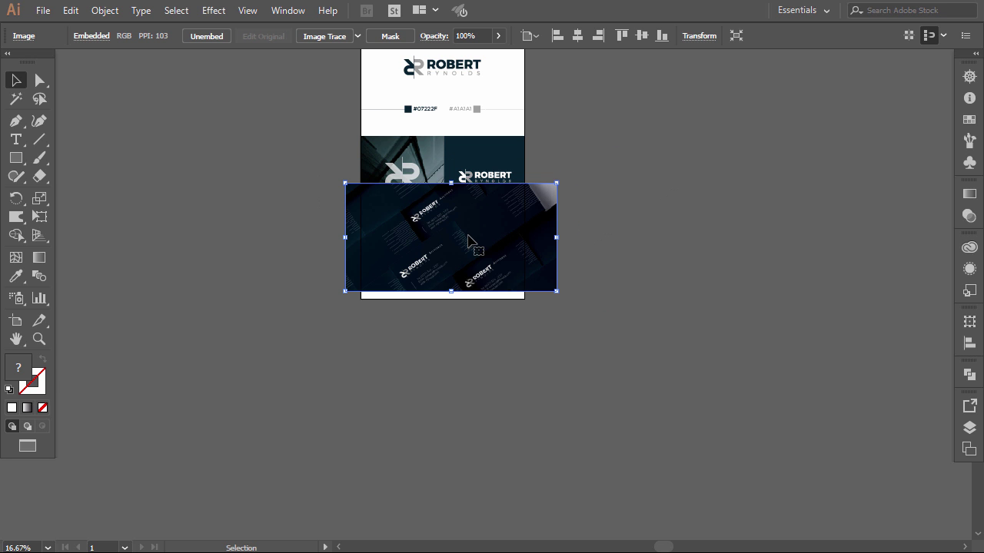
scroll(471, 241, "up", 3)
left_click_drag(427, 200, 484, 305)
left_click_drag(190, 221, 180, 215)
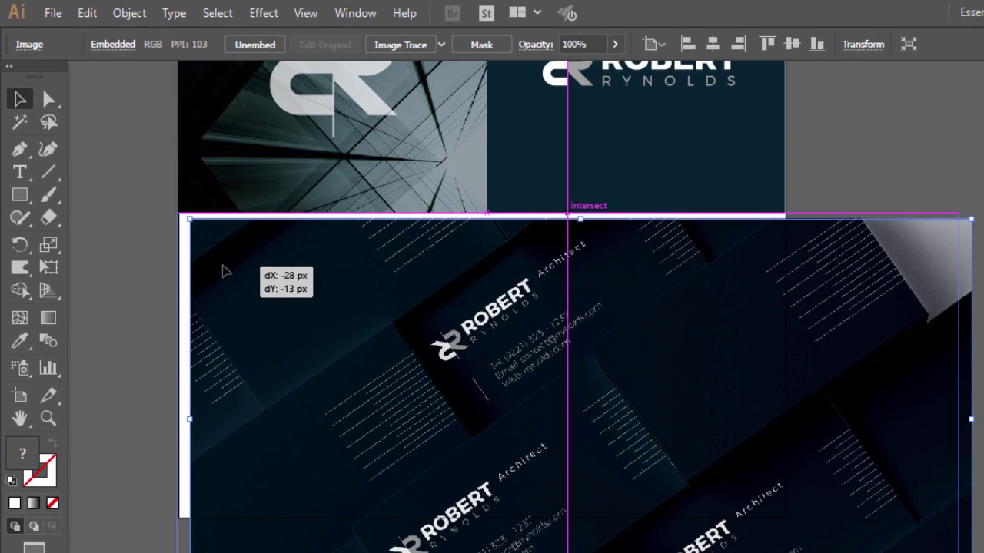
left_click_drag(223, 269, 222, 268)
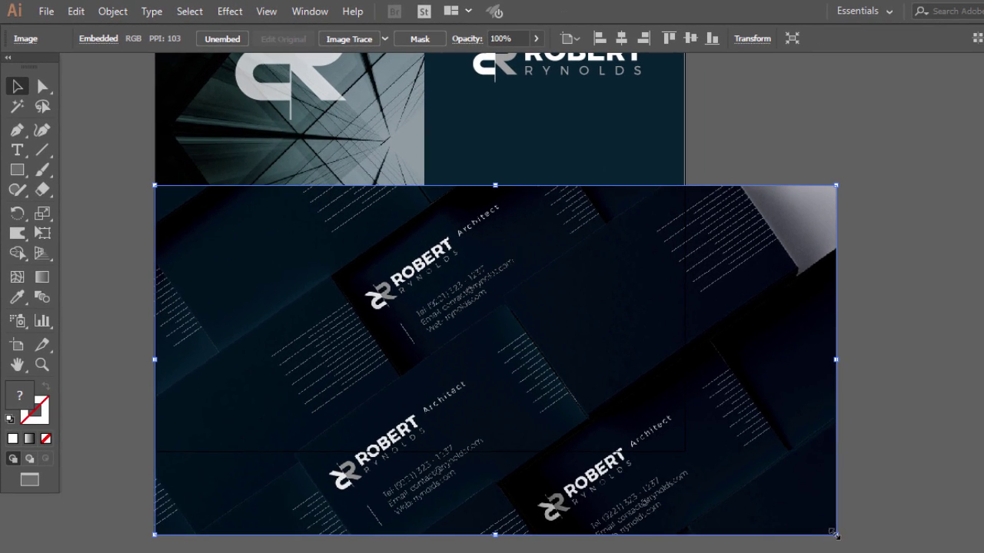
left_click_drag(837, 534, 694, 459)
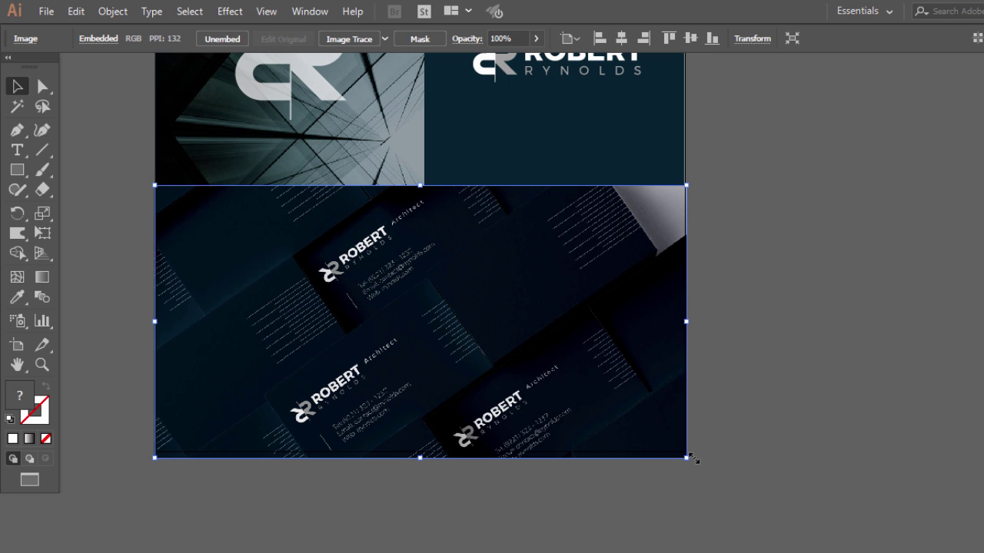
- Send the mockup image to the back, behind the other artwork
right_click(489, 292)
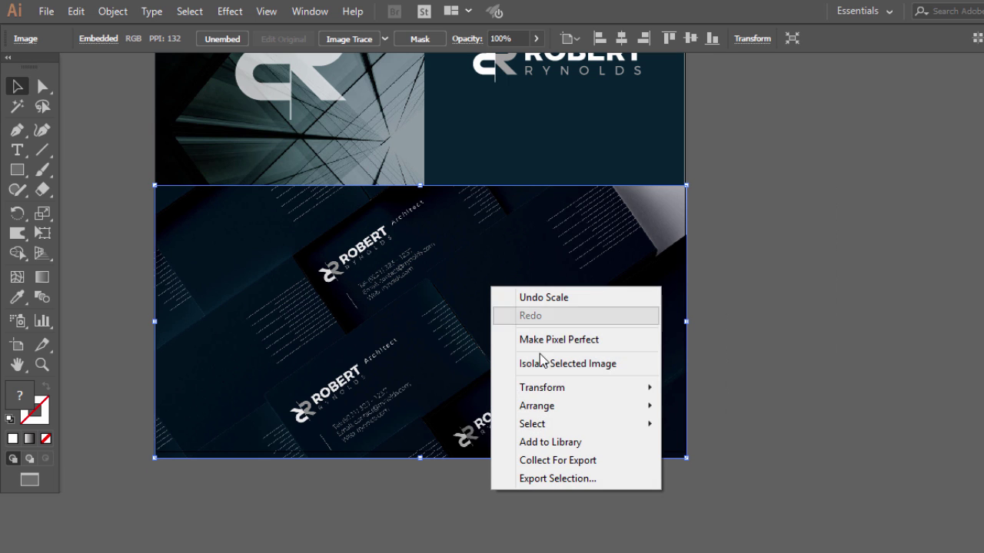
mouse_move(555, 407)
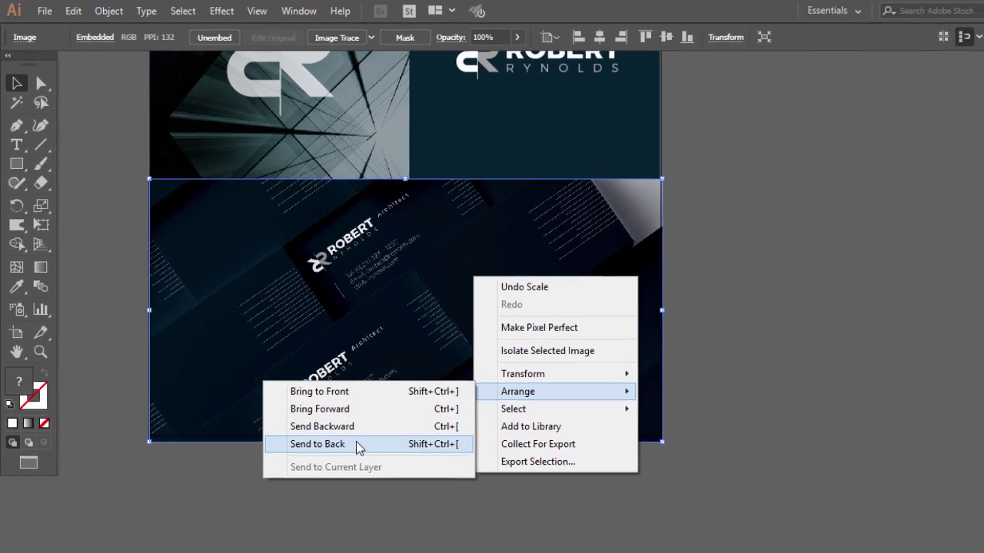
left_click(357, 444)
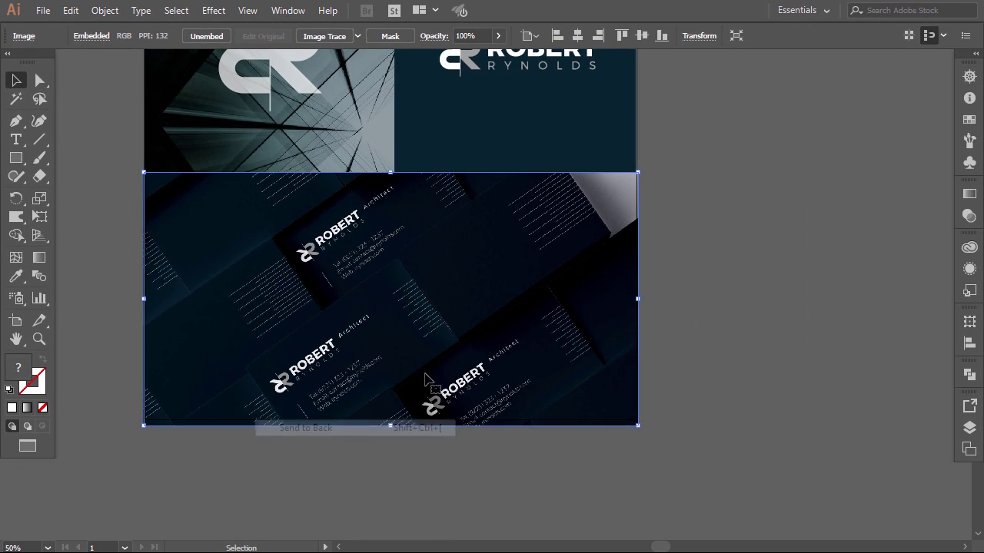
left_click(688, 194)
- Draw a thin bar across the top of the mockup photo and fill it with the panel's navy
scroll(688, 193, "up", 1)
scroll(672, 319, "left", 3)
scroll(673, 319, "down", 3)
left_click(773, 408)
scroll(773, 408, "up", 1)
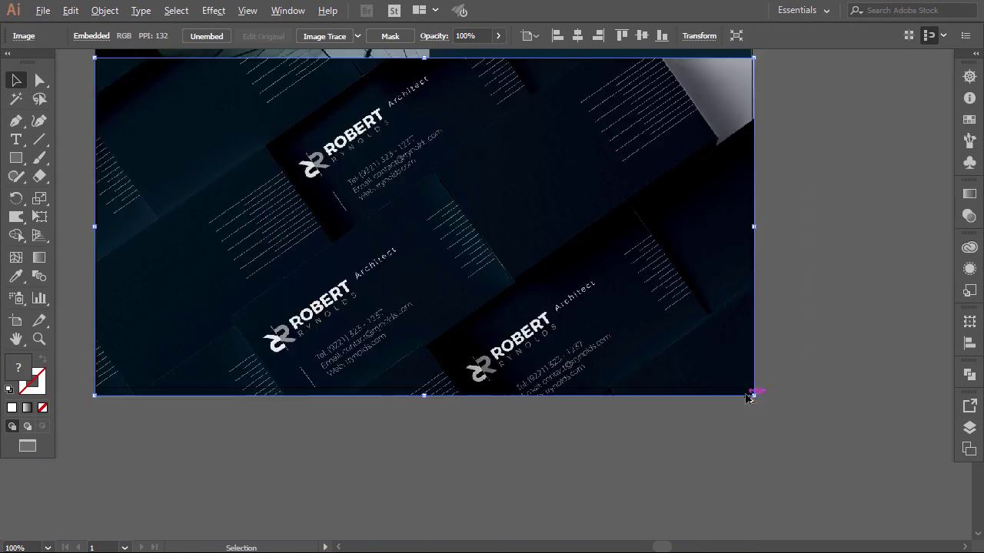
left_click(750, 400)
scroll(239, 223, "down", 1)
scroll(238, 221, "left", 3)
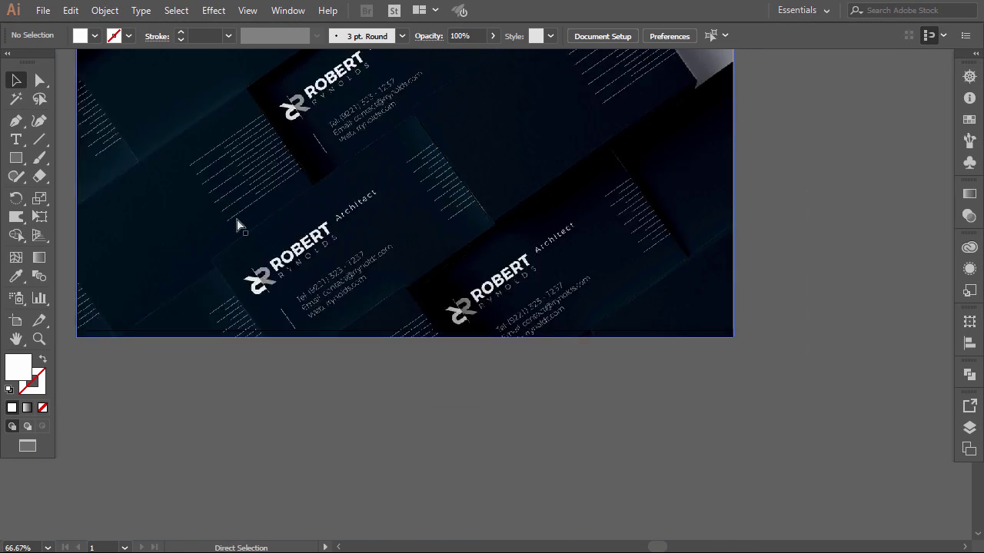
scroll(235, 216, "up", 4)
left_click(20, 159)
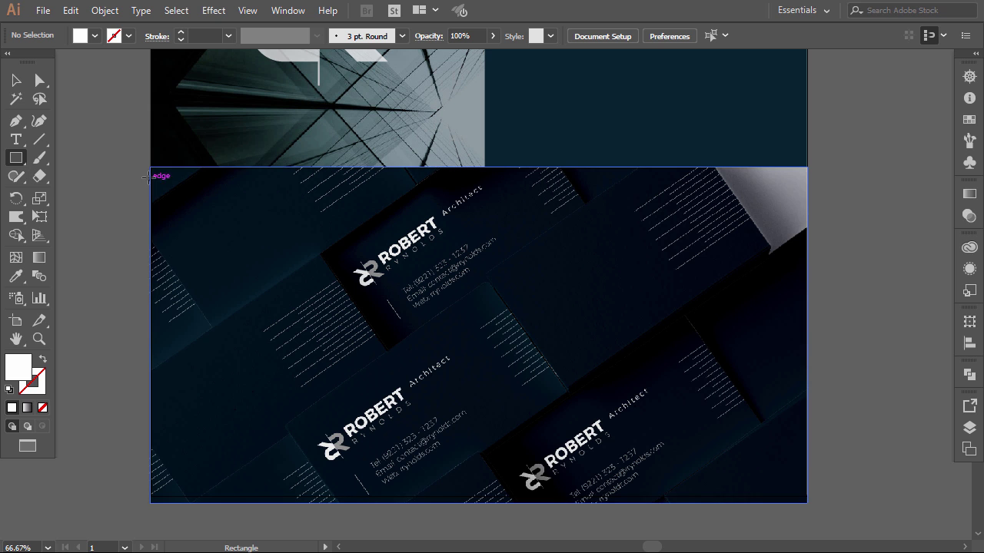
left_click_drag(150, 167, 805, 189)
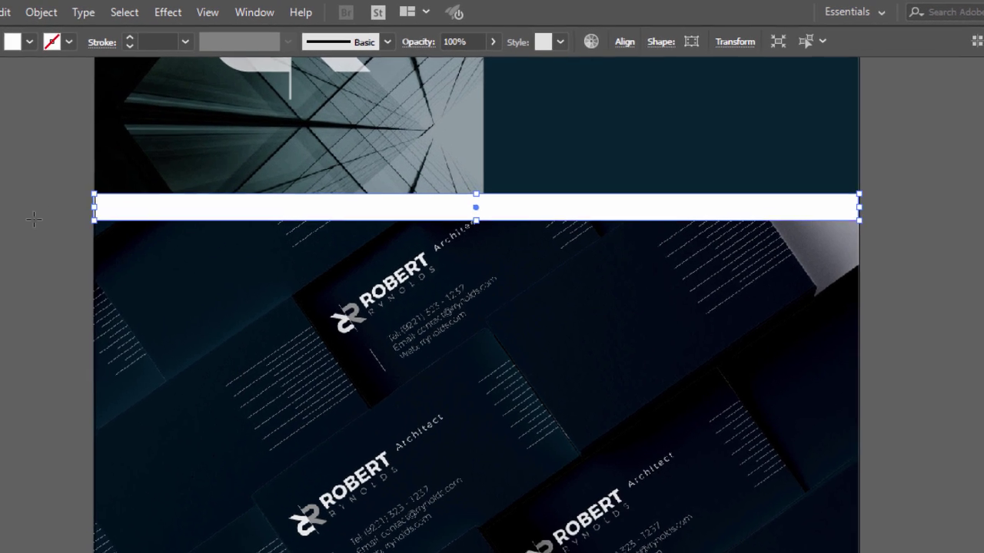
left_click(13, 338)
left_click(607, 143)
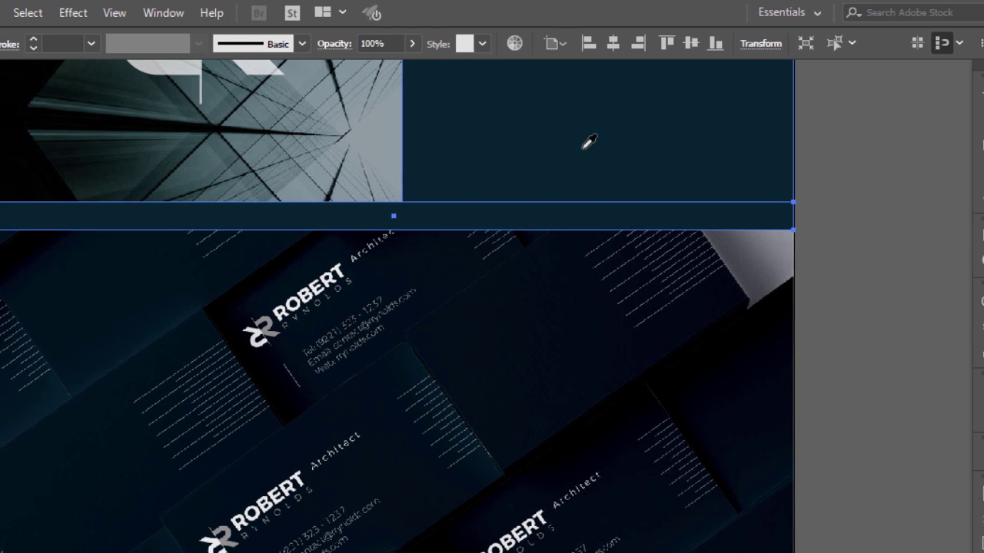
- Set the navy bar's transparency to Multiply at 26% opacity
left_click(966, 263)
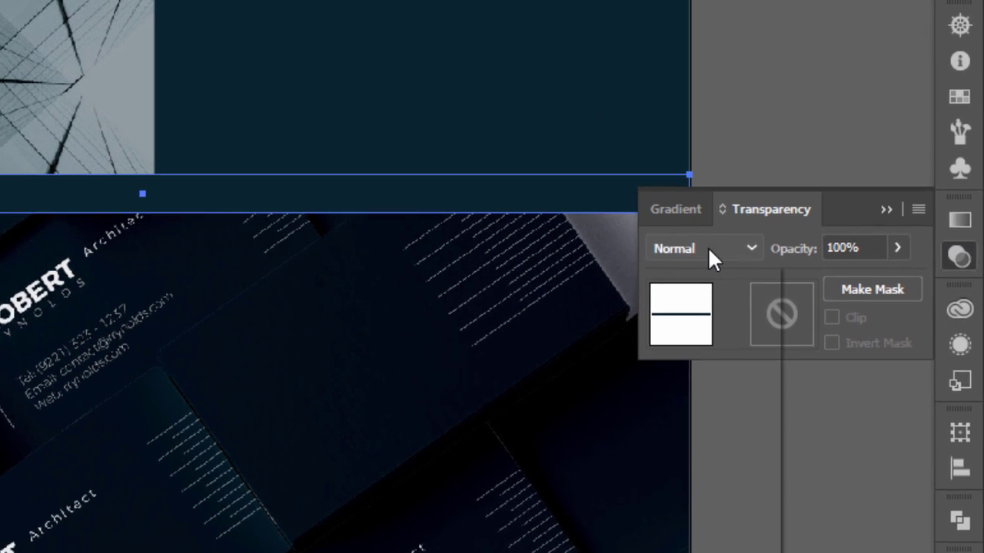
left_click(784, 256)
left_click(699, 339)
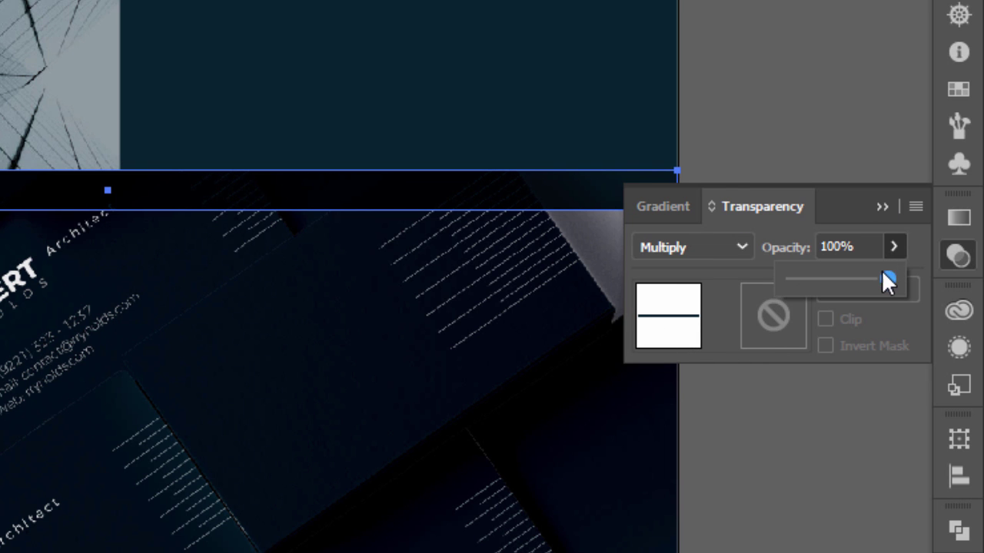
left_click_drag(888, 280, 813, 279)
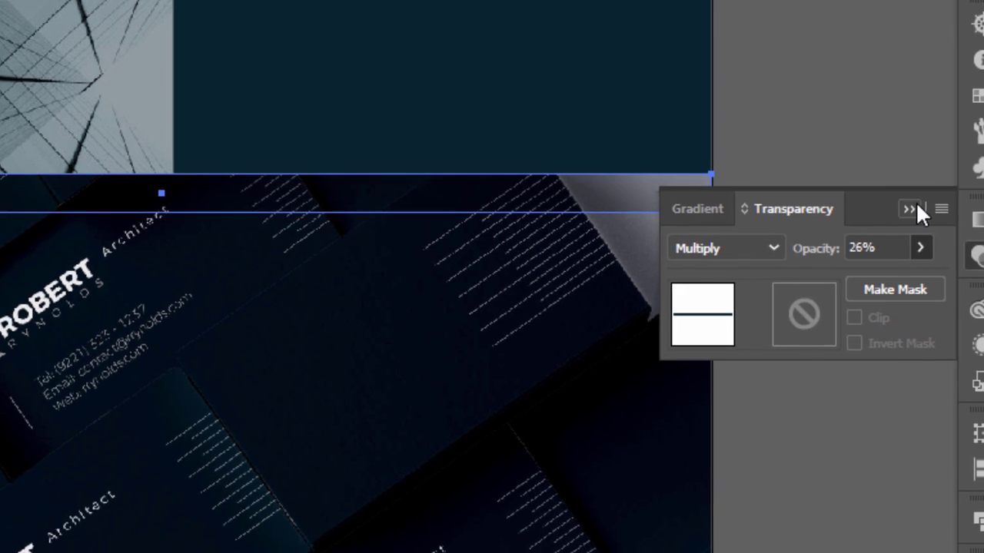
left_click(909, 208)
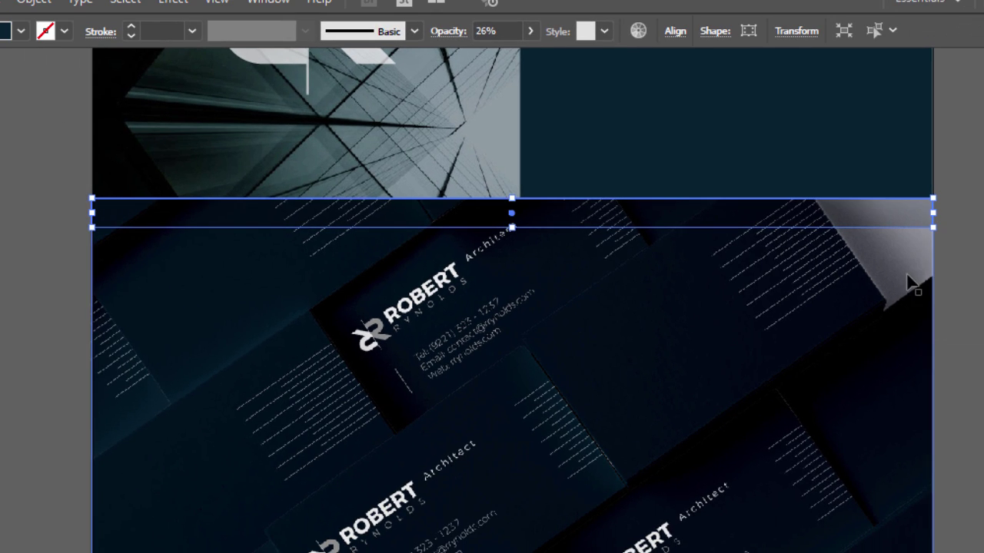
left_click(957, 350)
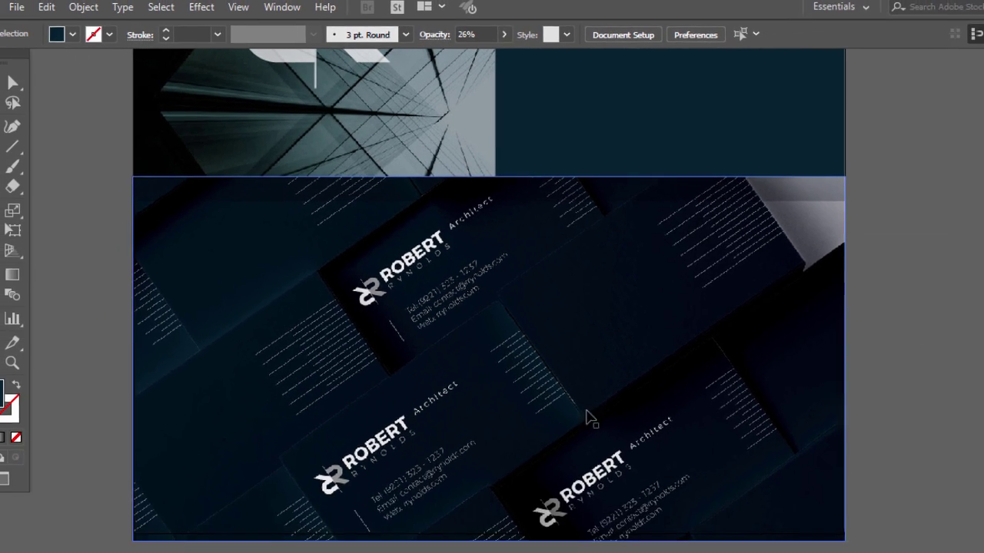
scroll(509, 232, "up", 10)
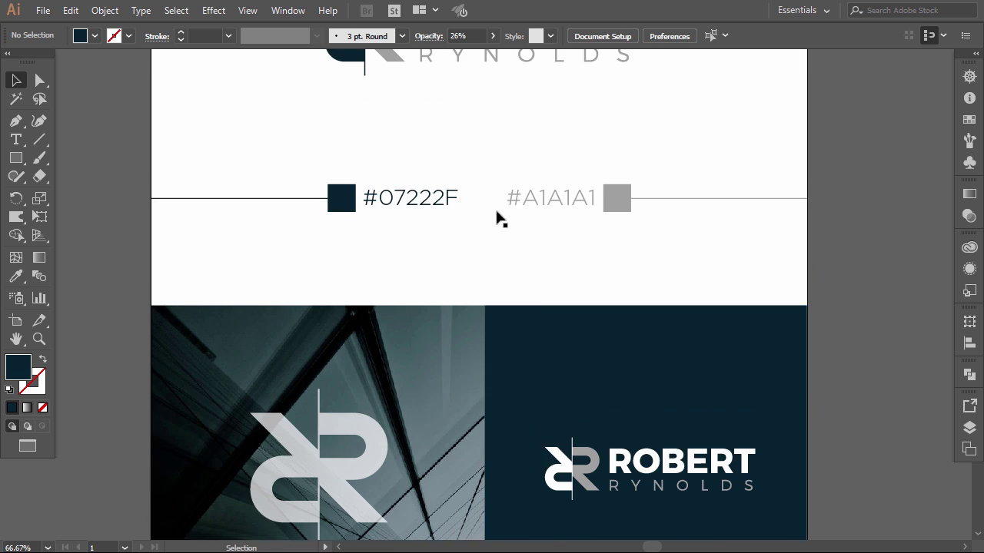
- Delete the 1280 px width label above the artboard
scroll(497, 218, "up", 10)
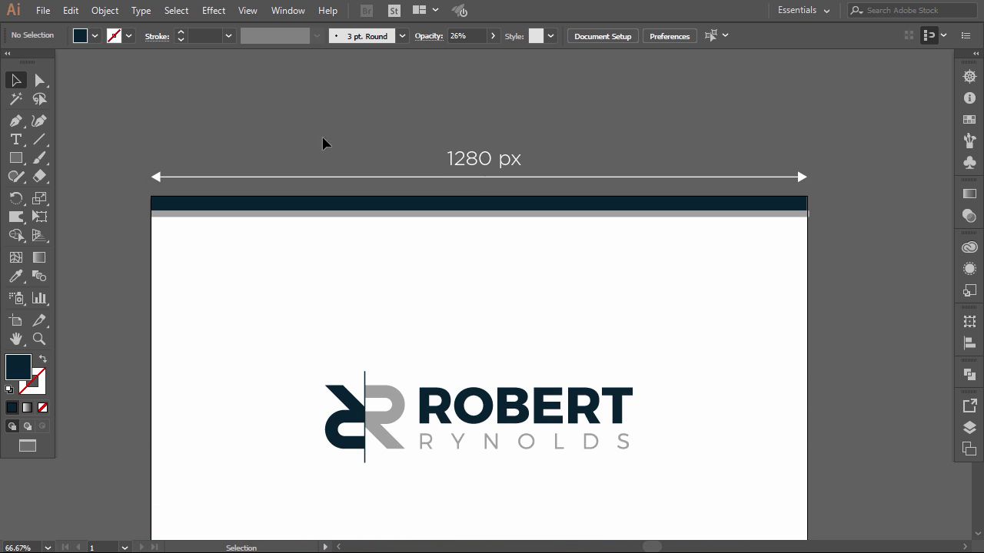
left_click(607, 190)
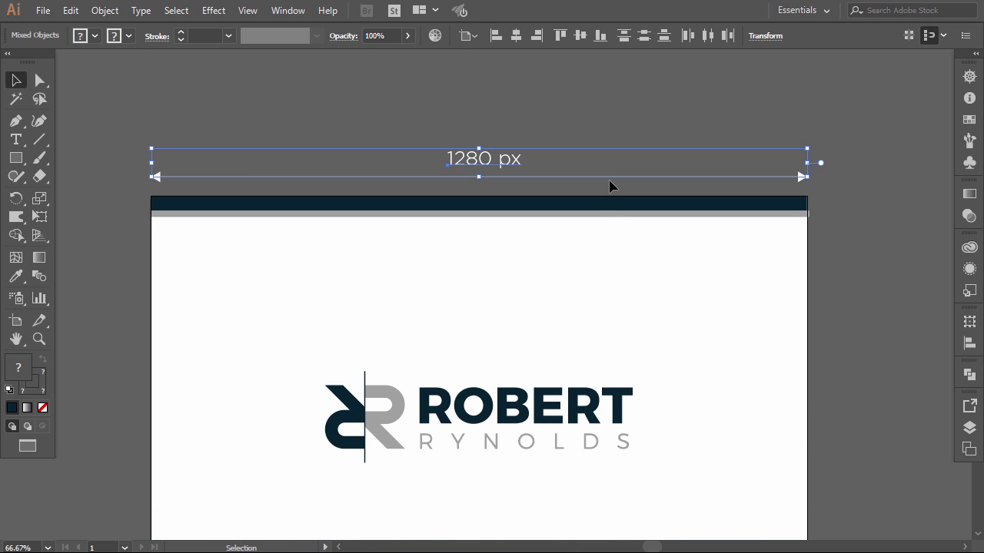
key("Delete")
scroll(569, 196, "down", 5)
scroll(564, 197, "down", 3)
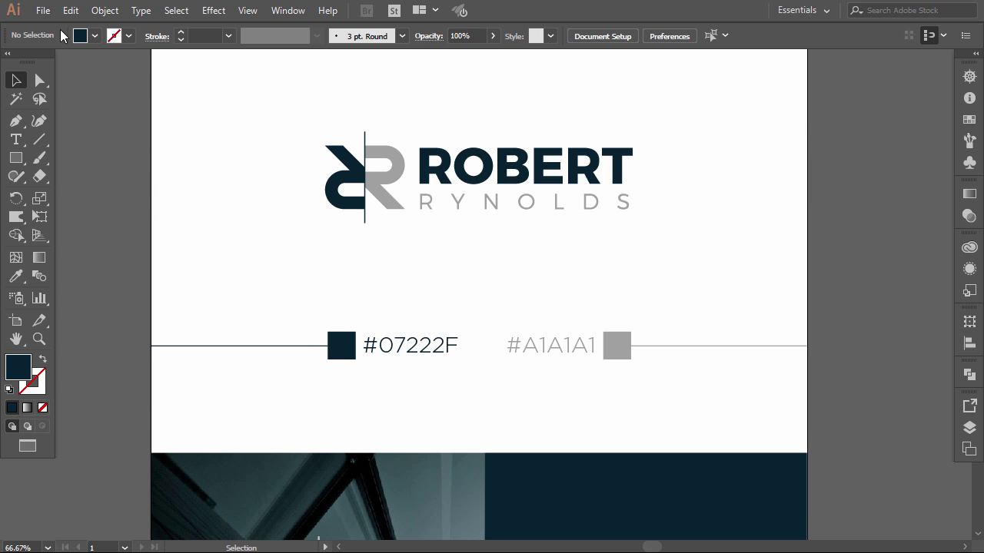
- Save the document as Adobe PDF named 'Presentation' with Illustrator Default settings
left_click(43, 10)
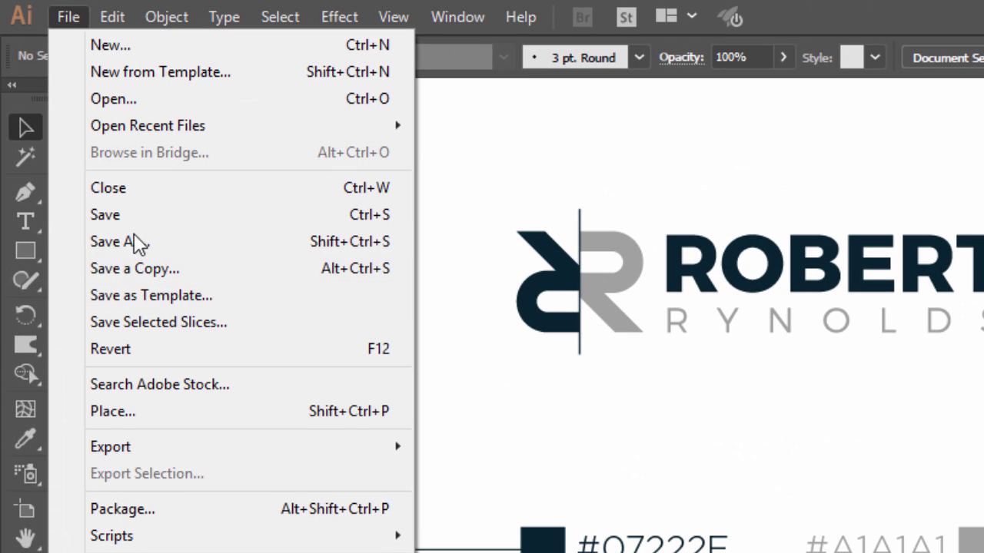
left_click(132, 247)
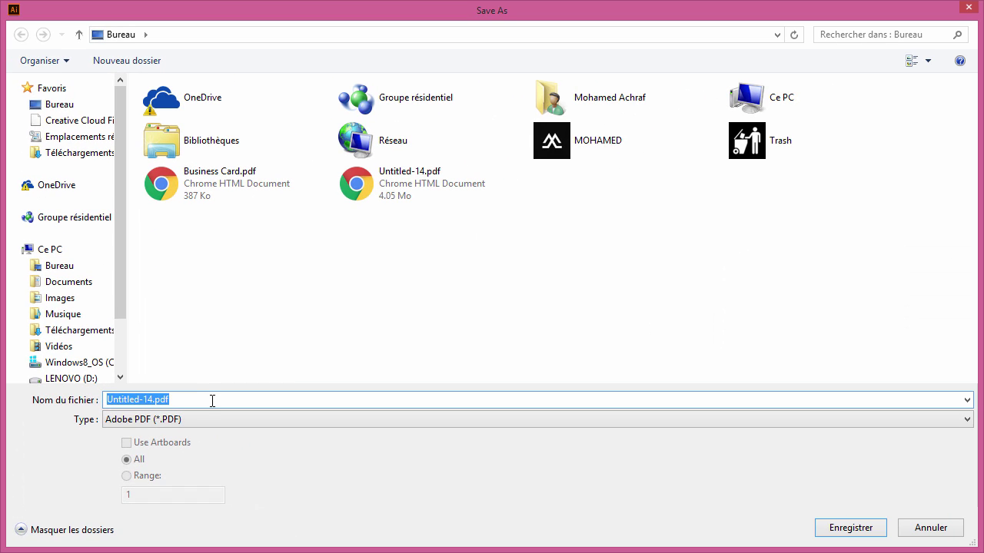
type("Presentati")
type("on")
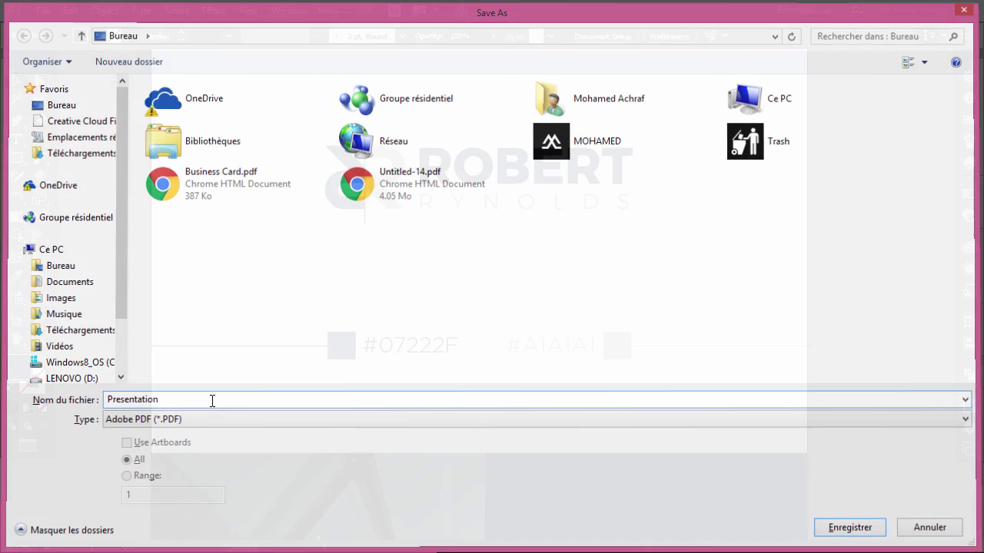
key("Return")
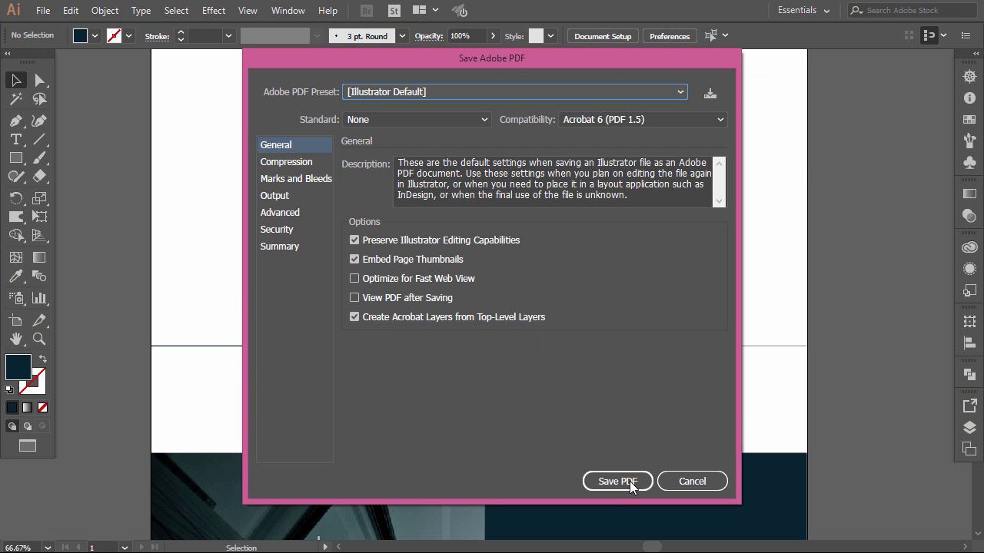
left_click(629, 484)
scroll(492, 331, "down", 2)
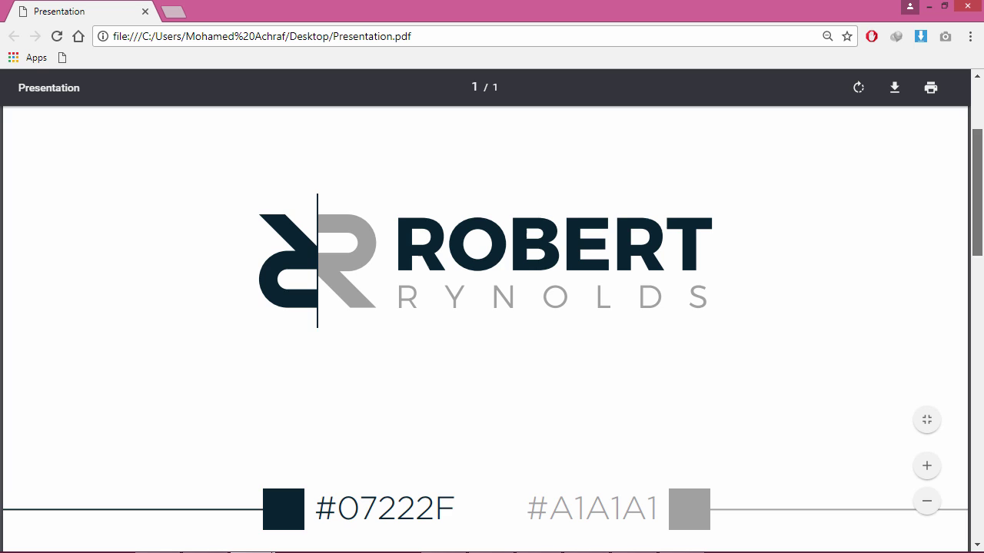
scroll(492, 330, "down", 4)
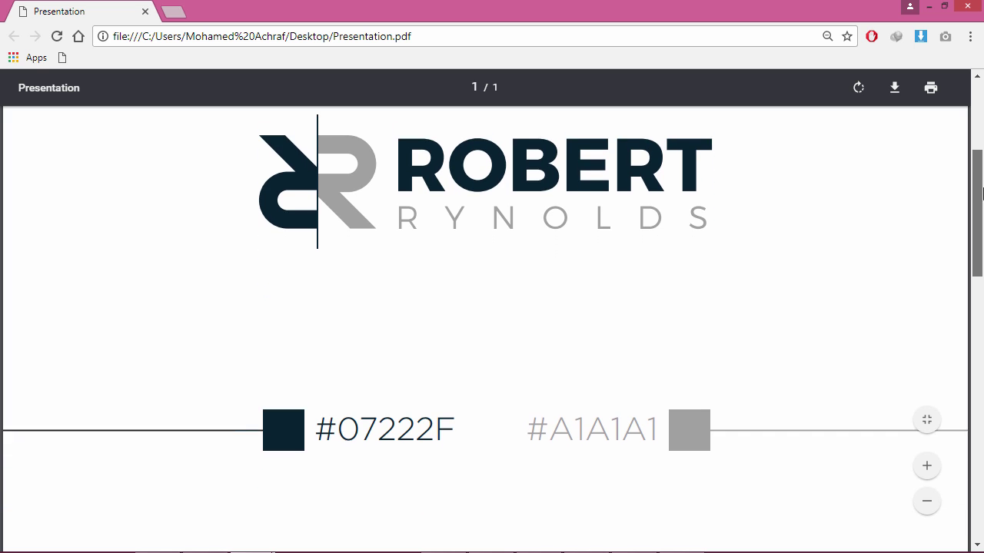
scroll(982, 331, "down", 4)
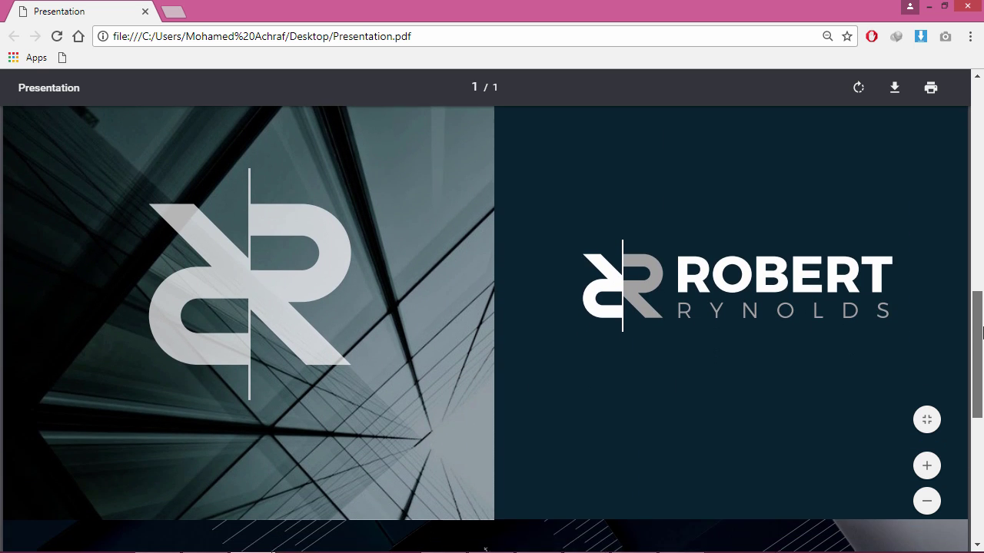
left_click_drag(981, 330, 970, 147)
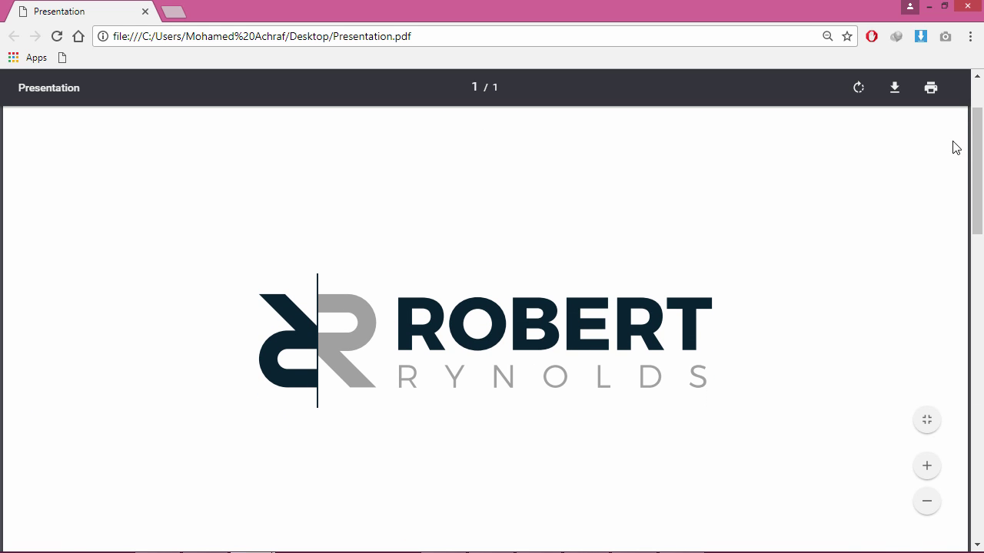